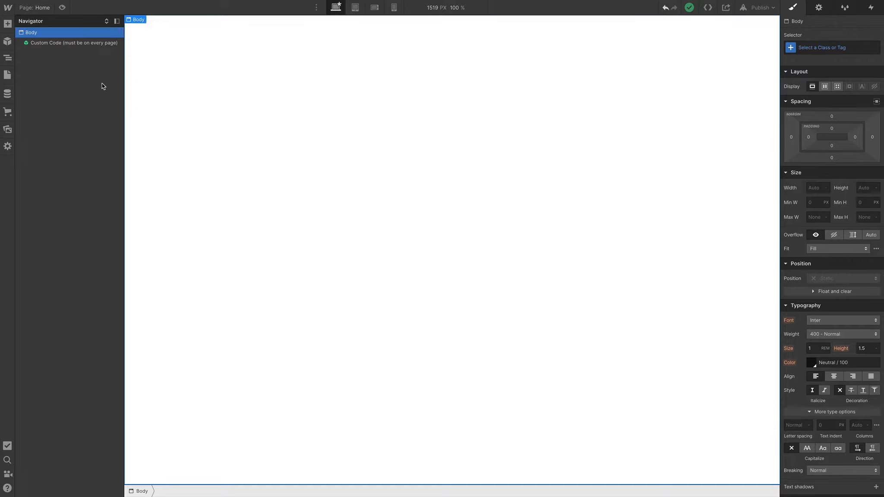
Look over the site's list of static pages and close it again
{"action": "left_click", "coordinate": [45, 10]}
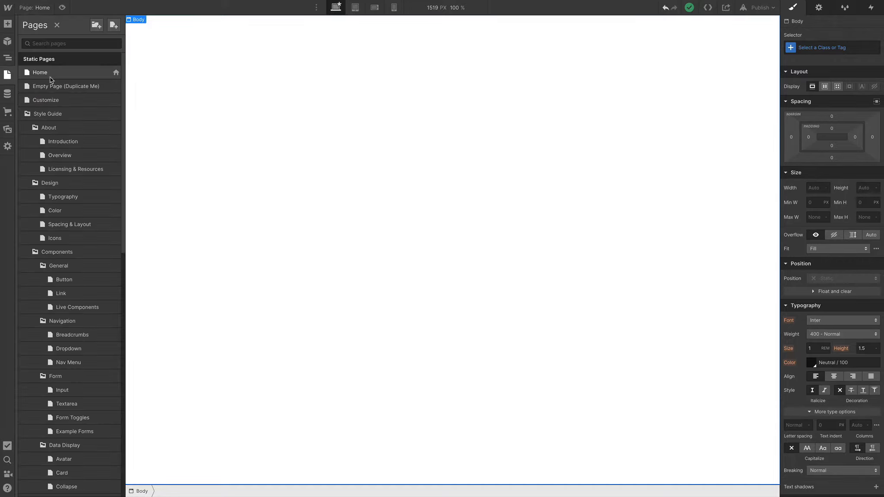
{"action": "left_click", "coordinate": [217, 42]}
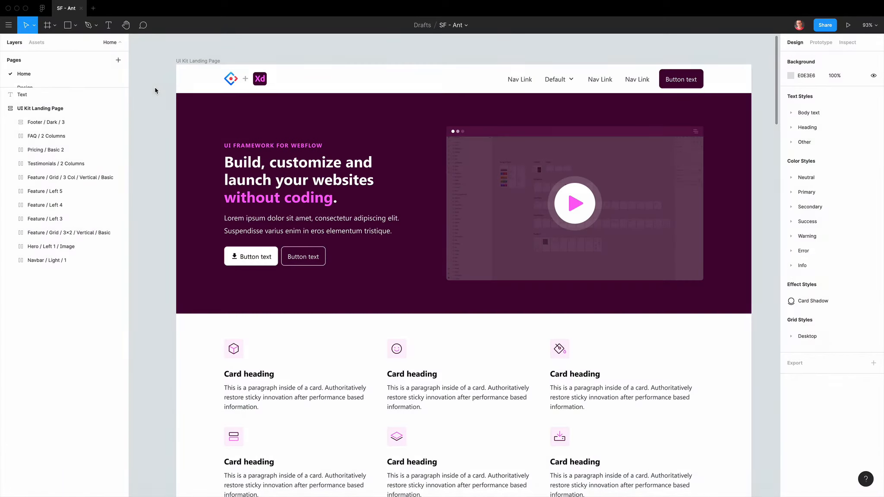
Copy the layer name "Navbar / Light / 1" from the Figma landing page and add the matching symbol to the Webflow Home page
{"action": "left_click", "coordinate": [55, 136]}
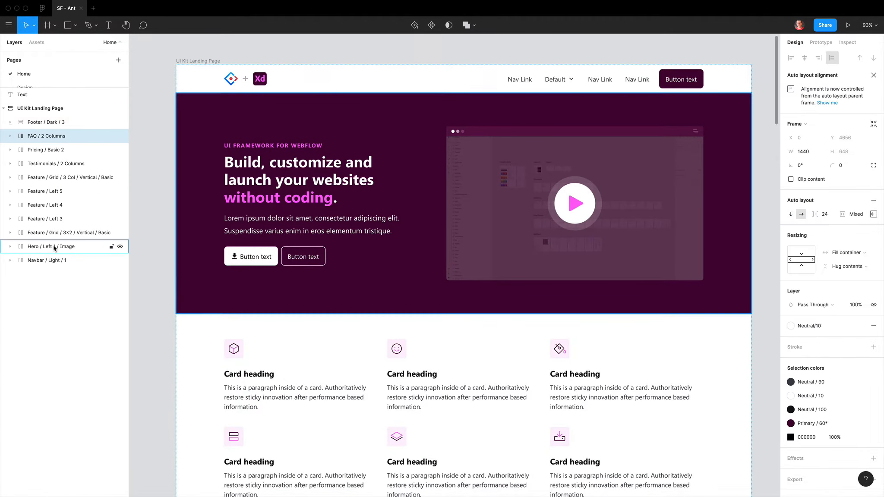
{"action": "left_click", "coordinate": [61, 260]}
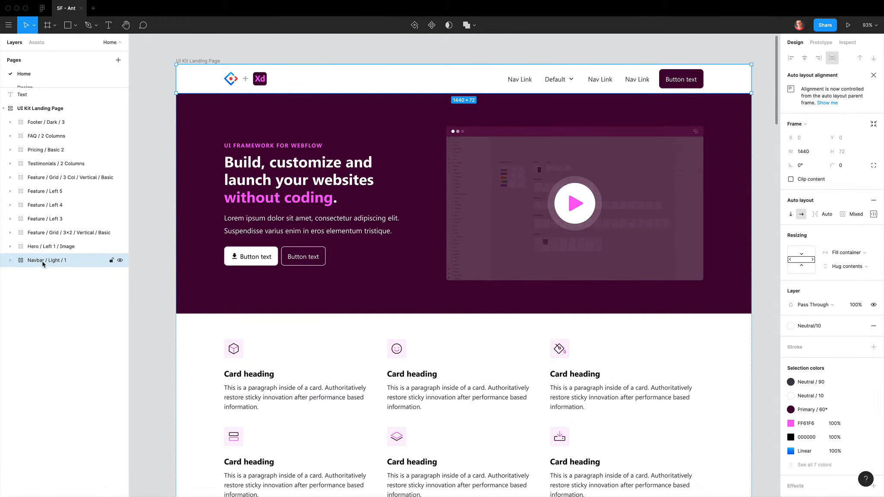
{"action": "double_click", "coordinate": [56, 261]}
{"action": "key", "text": "ctrl+c"}
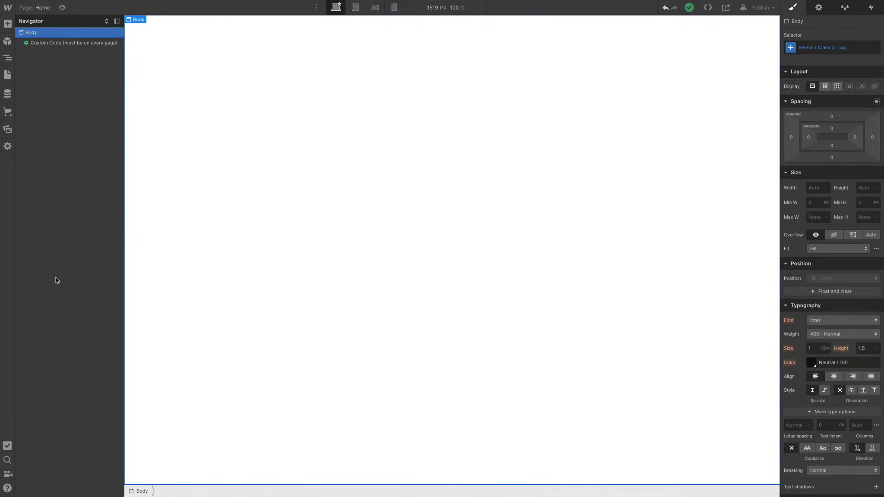
{"action": "key", "text": "ctrl+k"}
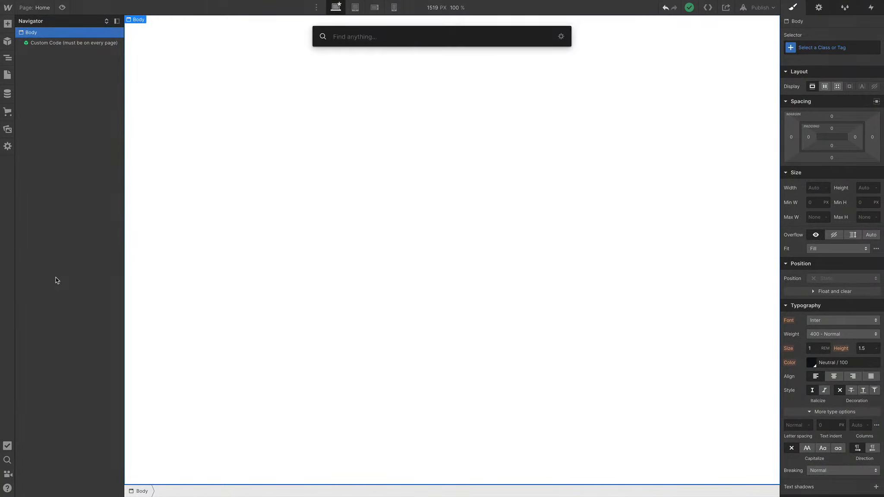
{"action": "key", "text": "ctrl+v"}
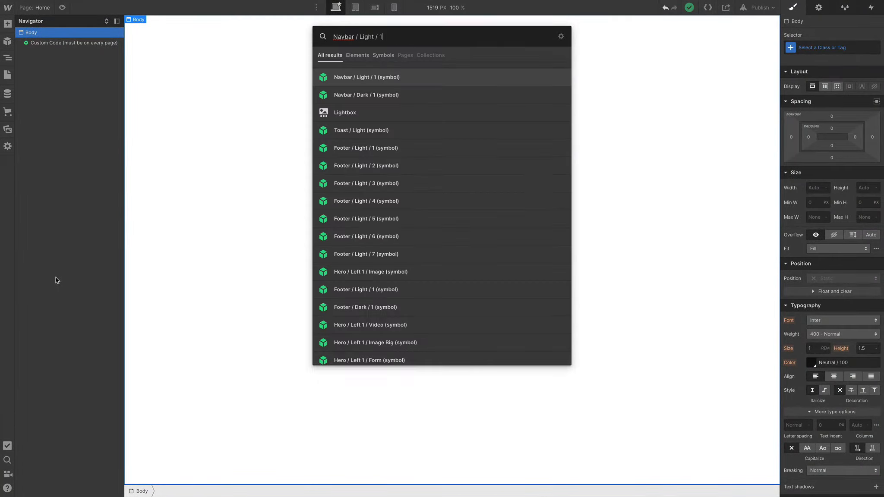
{"action": "key", "text": "Return"}
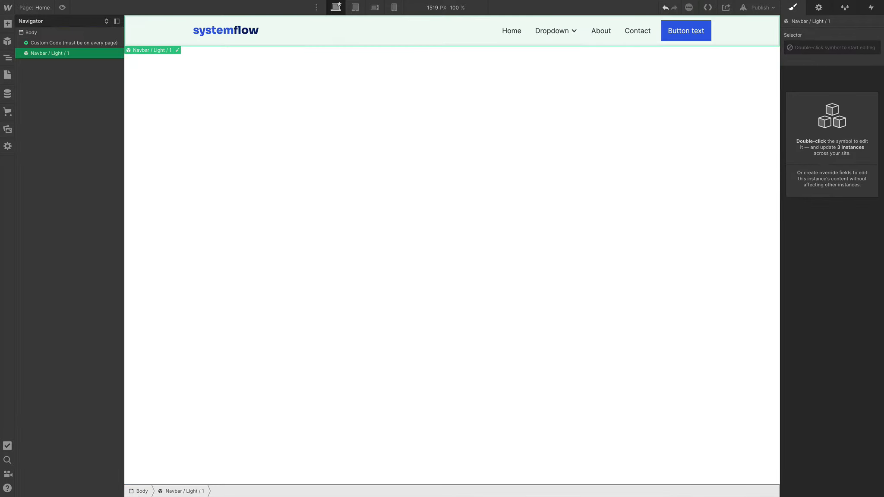
Copy the layer name "Hero / Left 1 / Image" in Figma and add that symbol below the navbar in Webflow
{"action": "key", "text": "super+Tab"}
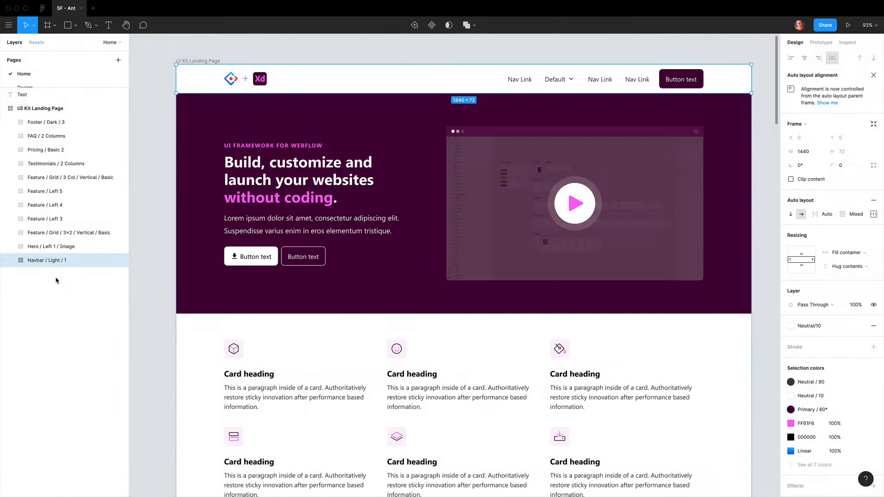
{"action": "double_click", "coordinate": [53, 250]}
{"action": "key", "text": "ctrl+c"}
{"action": "key", "text": "super+Tab"}
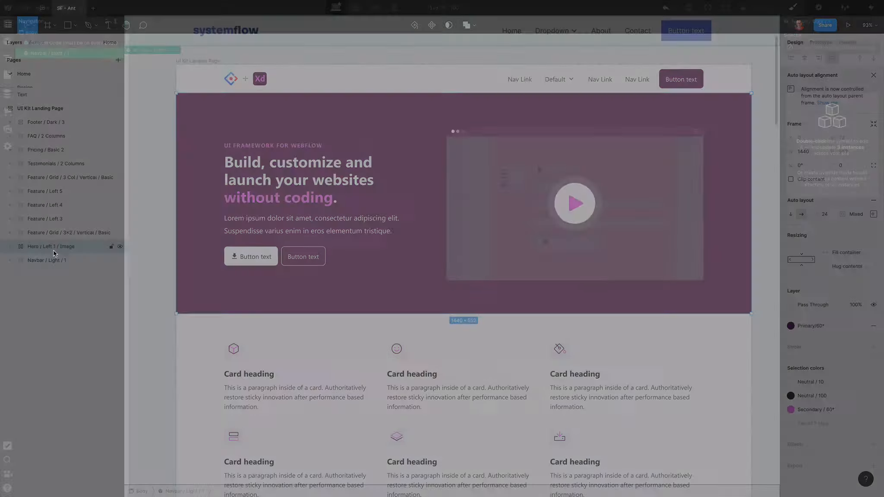
{"action": "key", "text": "ctrl+e"}
{"action": "key", "text": "ctrl+v"}
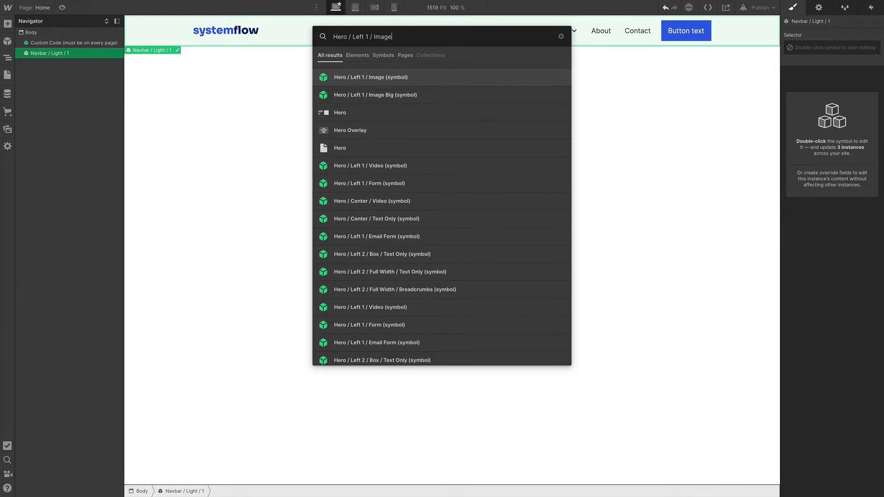
{"action": "key", "text": "Return"}
Copy the "Feature / Grid / 3×2 / Vertical / Basic" layer name in Figma and add that symbol below the hero in Webflow
{"action": "key", "text": "super+Tab"}
{"action": "double_click", "coordinate": [64, 233]}
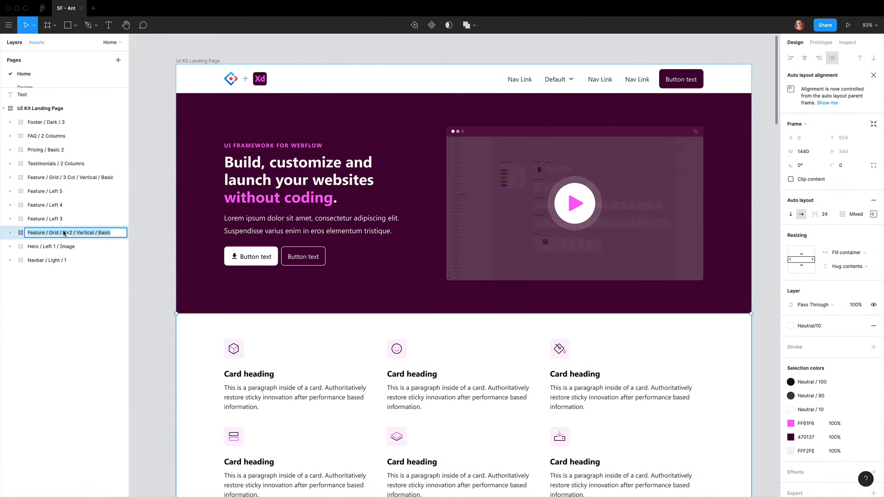
{"action": "key", "text": "ctrl+c"}
{"action": "key", "text": "super+Tab"}
{"action": "key", "text": "ctrl+e"}
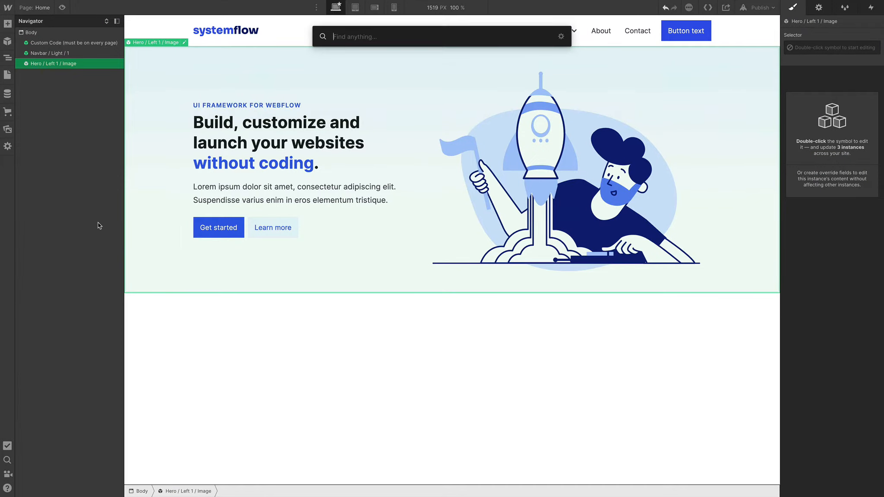
{"action": "key", "text": "ctrl+v"}
{"action": "key", "text": "Return"}
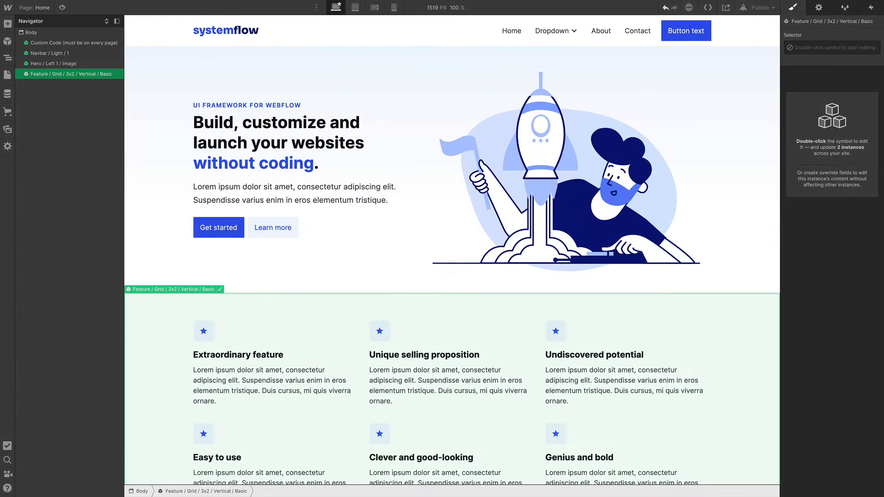
Copy the layer name "Feature / Left 3" in Figma and add that symbol below the feature grid in Webflow
{"action": "key", "text": "super+Tab"}
{"action": "double_click", "coordinate": [67, 220]}
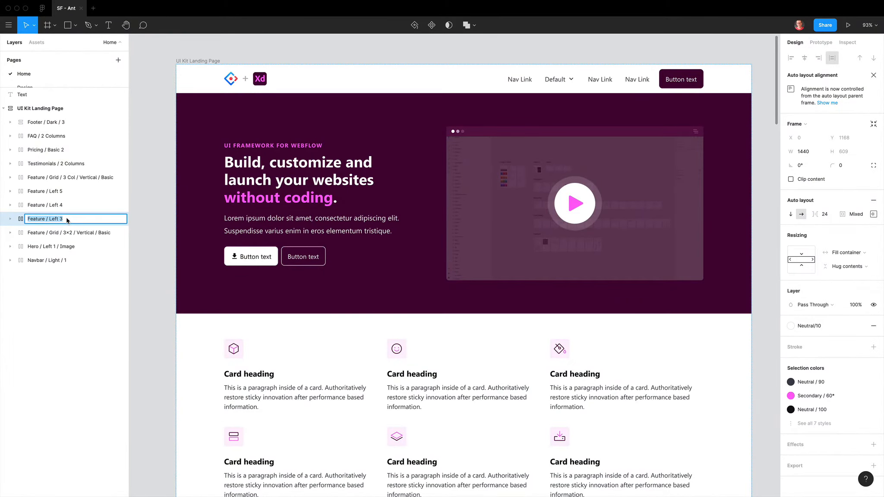
{"action": "key", "text": "ctrl+c"}
{"action": "key", "text": "super+Tab"}
{"action": "key", "text": "ctrl+e"}
{"action": "key", "text": "ctrl+v"}
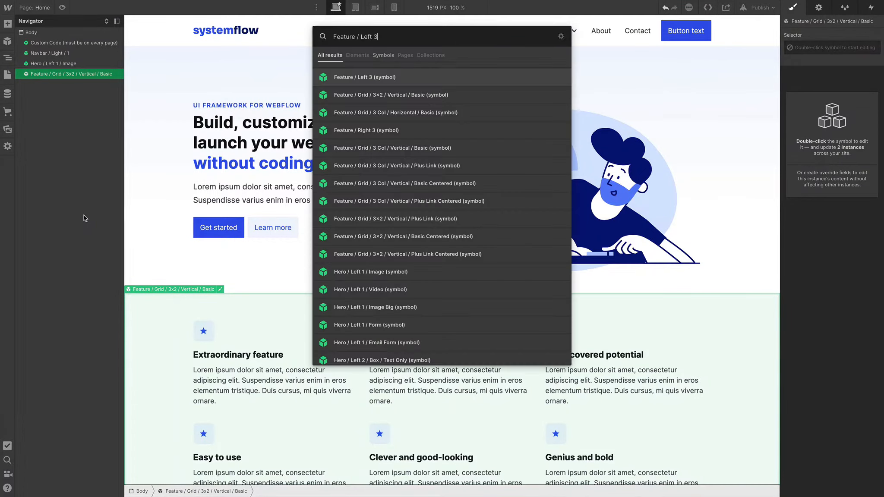
{"action": "key", "text": "Return"}
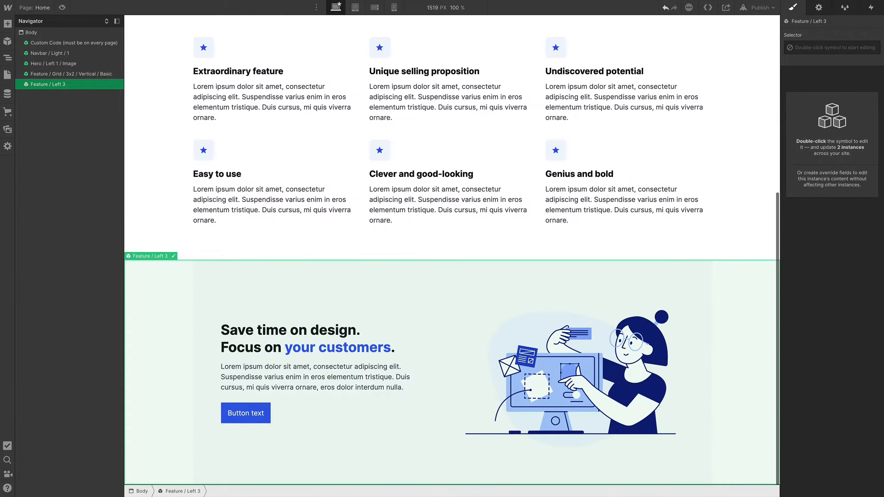
Check the feature sections' order in Figma, and add the "Feature / Right 3" symbol below "Feature / Left 3" in Webflow
{"action": "key", "text": "super+Tab"}
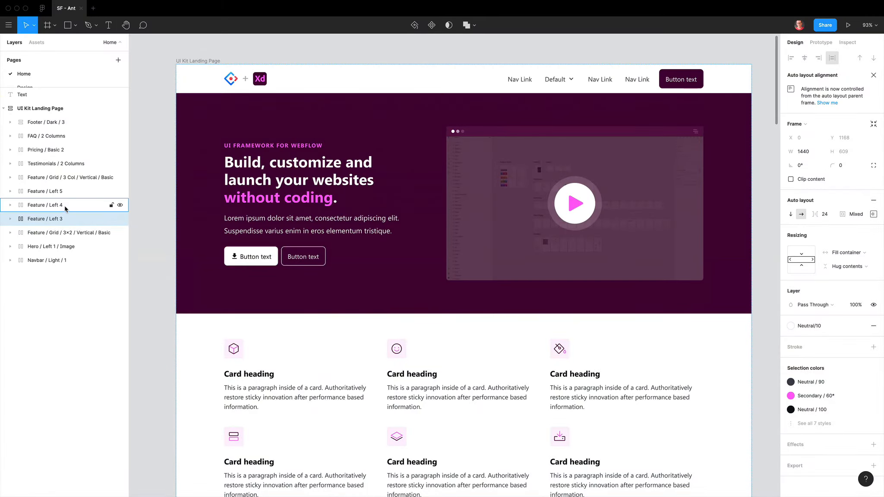
{"action": "scroll", "coordinate": [369, 253], "scroll_direction": "down", "scroll_amount": 6}
{"action": "scroll", "coordinate": [369, 254], "scroll_direction": "down", "scroll_amount": 2}
{"action": "scroll", "coordinate": [470, 343], "scroll_direction": "down", "scroll_amount": 5}
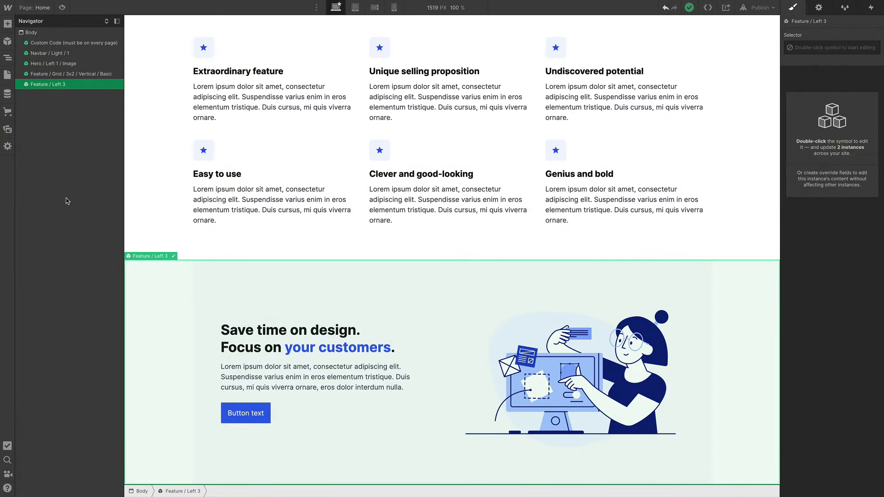
{"action": "key", "text": "super+e"}
{"action": "key", "text": "Escape"}
{"action": "key", "text": "super+e"}
{"action": "key", "text": "super+v"}
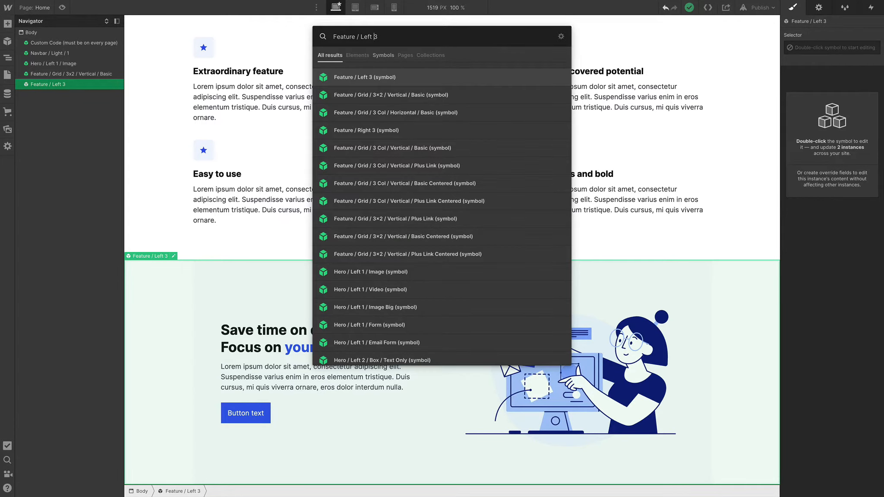
{"action": "key", "text": "BackSpace"}
{"action": "key", "text": "BackSpace"}
{"action": "key", "text": "BackSpace"}
{"action": "key", "text": "BackSpace"}
{"action": "key", "text": "BackSpace"}
{"action": "type", "text": "Righ"}
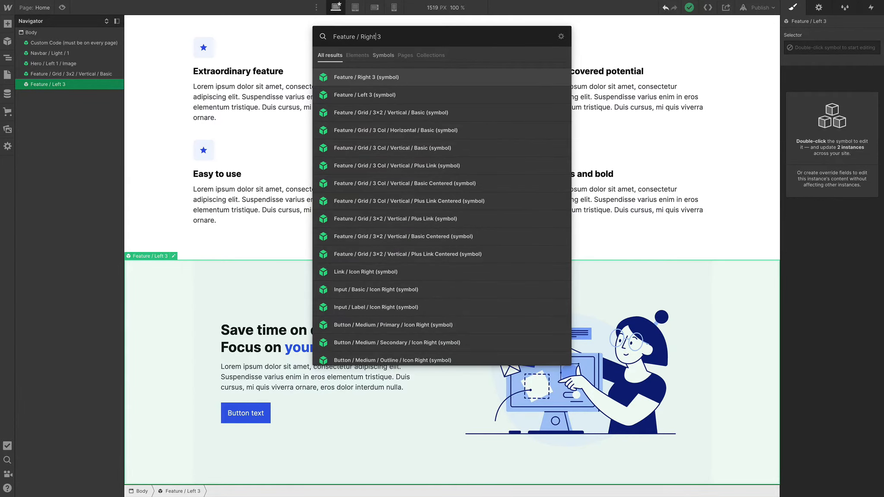
{"action": "type", "text": "t 3"}
{"action": "key", "text": "Return"}
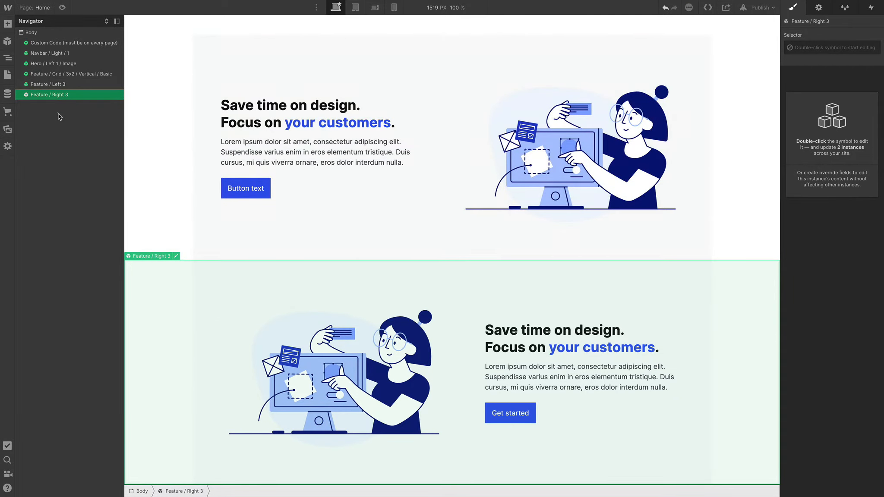
Add a second "Feature / Left 3" symbol below the "Feature / Right 3" section
{"action": "key", "text": "ctrl+e"}
{"action": "key", "text": "ctrl+v"}
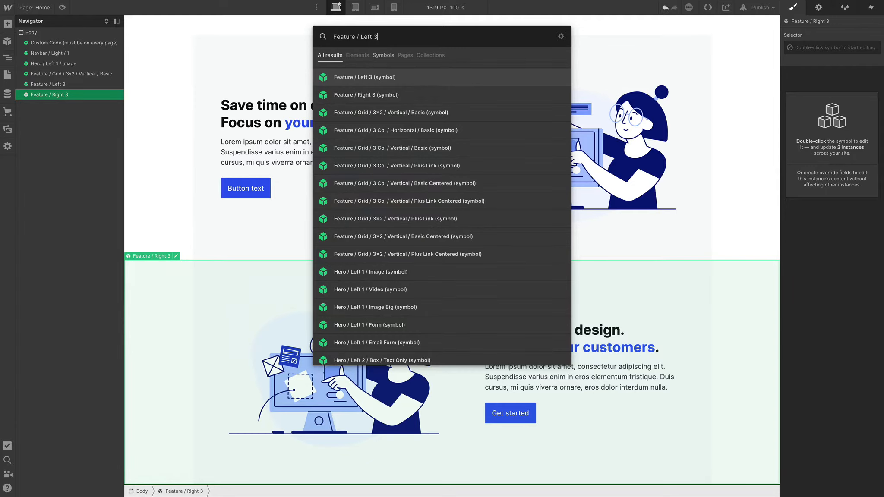
{"action": "key", "text": "Return"}
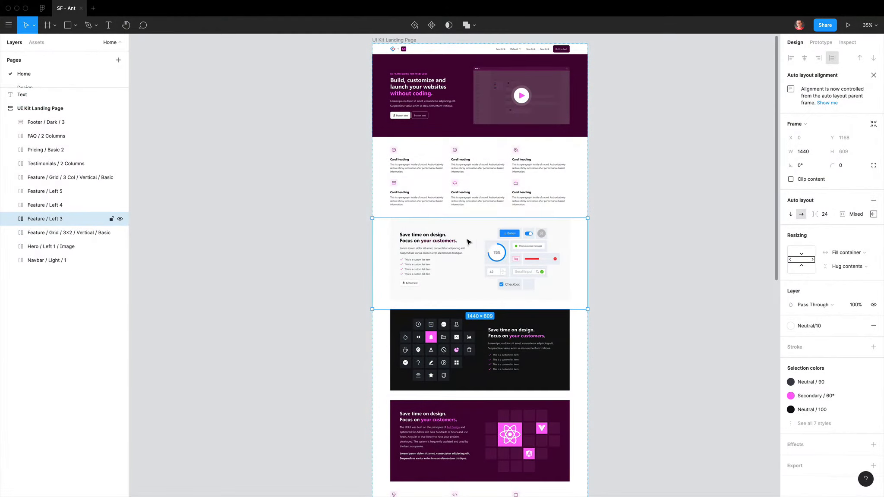
Copy the "Feature / Grid / 3 Col / Vertical / Basic" layer name in Figma and add that symbol below the last feature section in Webflow
{"action": "scroll", "coordinate": [477, 243], "scroll_direction": "down", "scroll_amount": 3}
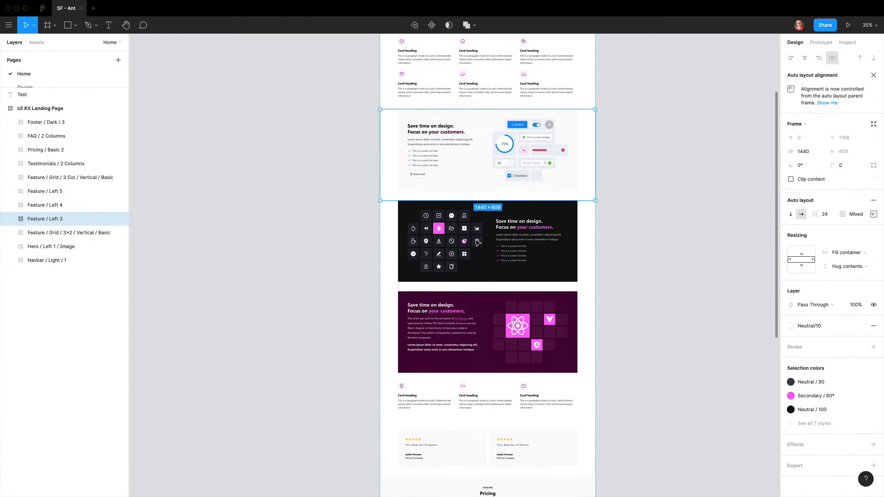
{"action": "scroll", "coordinate": [475, 241], "scroll_direction": "down", "scroll_amount": 1}
{"action": "left_click", "coordinate": [478, 241]}
{"action": "left_click", "coordinate": [499, 161]}
{"action": "left_click", "coordinate": [502, 216]}
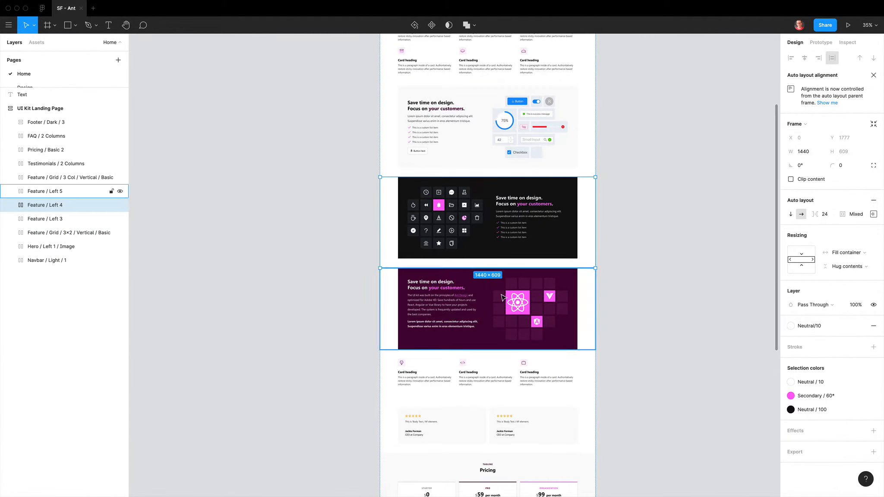
{"action": "double_click", "coordinate": [71, 181]}
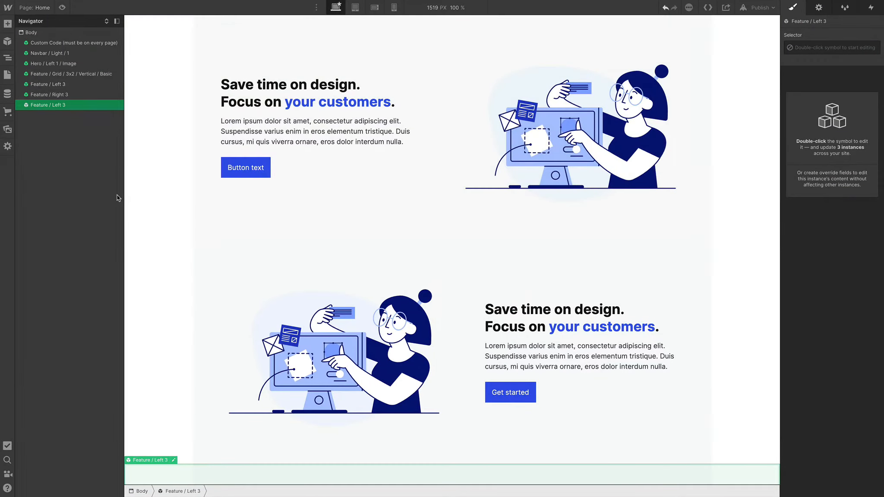
{"action": "key", "text": "super+k"}
{"action": "key", "text": "super+v"}
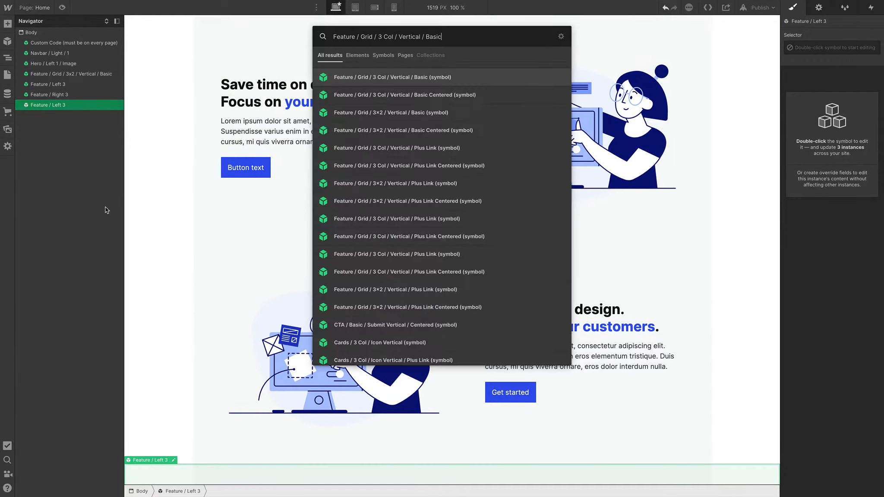
{"action": "key", "text": "Return"}
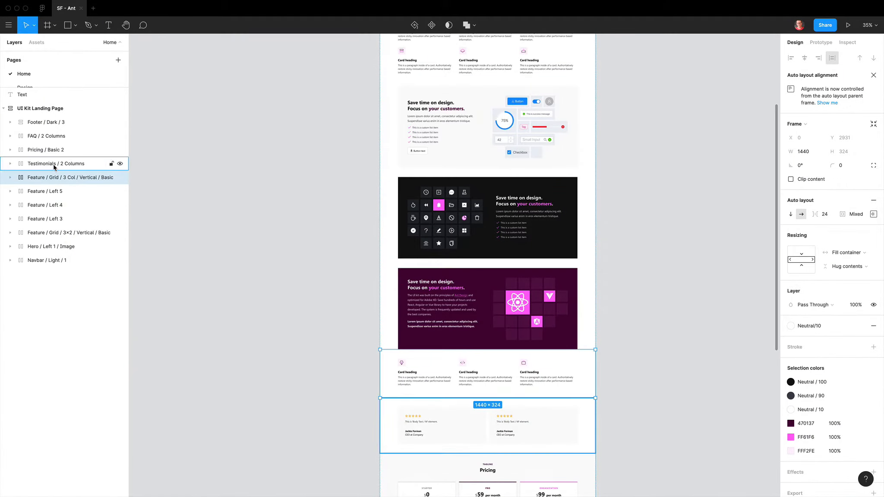
Copy the layer name "Testimonials / 2 Columns" in Figma and add that symbol below the three-column feature grid in Webflow
{"action": "double_click", "coordinate": [54, 167]}
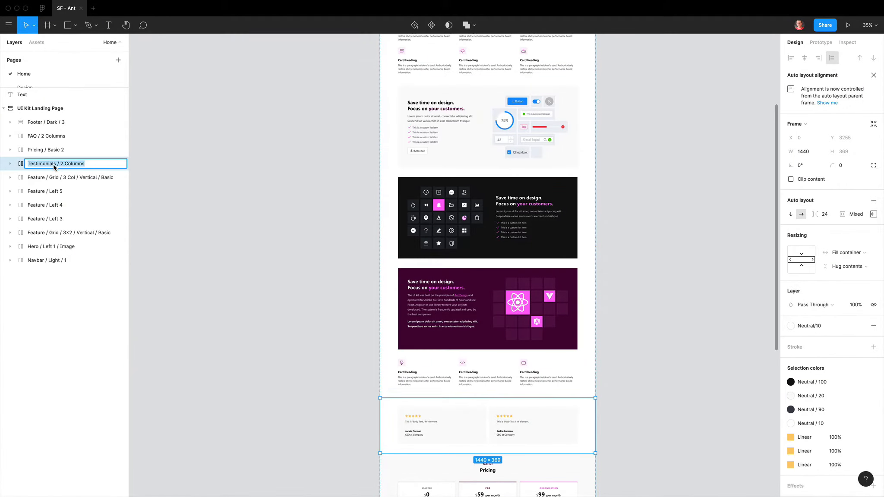
{"action": "scroll", "coordinate": [475, 285], "scroll_direction": "down", "scroll_amount": 5}
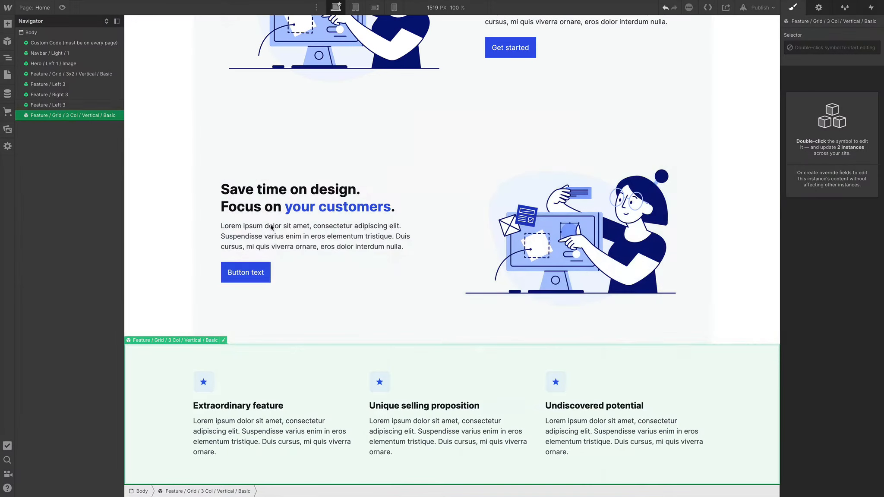
{"action": "key", "text": "super+e"}
{"action": "key", "text": "super+v"}
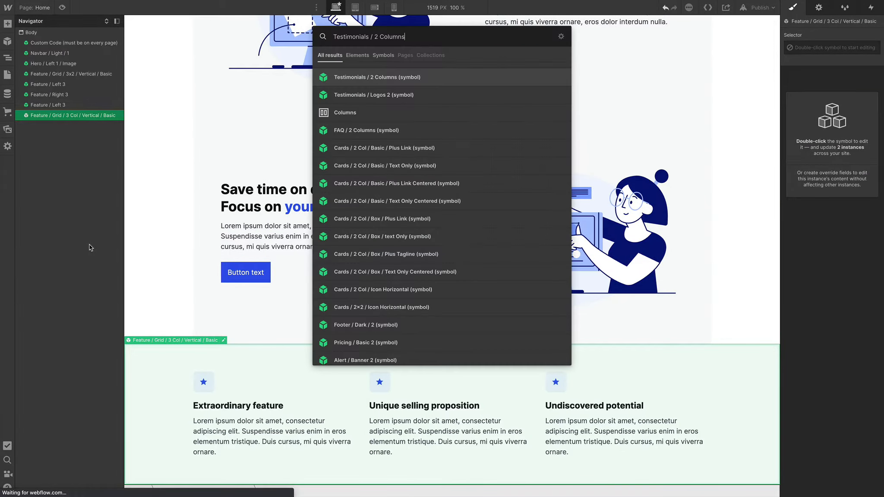
{"action": "key", "text": "Return"}
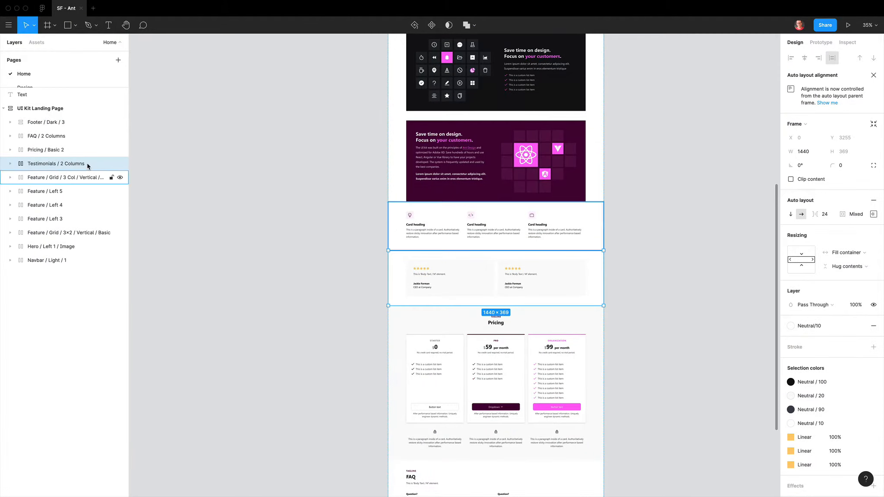
Copy the layer name "Pricing / Basic 2" in Figma and add that symbol below "Testimonials / 2 Columns" in Webflow
{"action": "left_click", "coordinate": [47, 150]}
{"action": "double_click", "coordinate": [46, 149]}
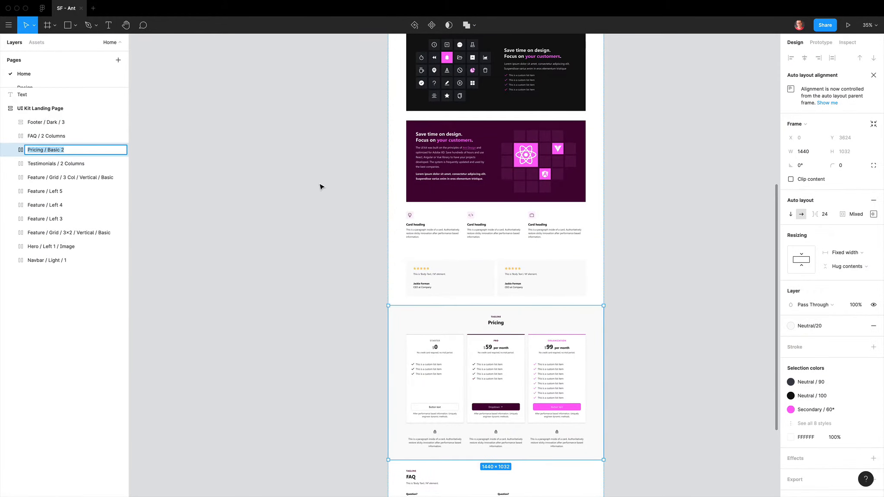
{"action": "scroll", "coordinate": [341, 190], "scroll_direction": "down", "scroll_amount": 5}
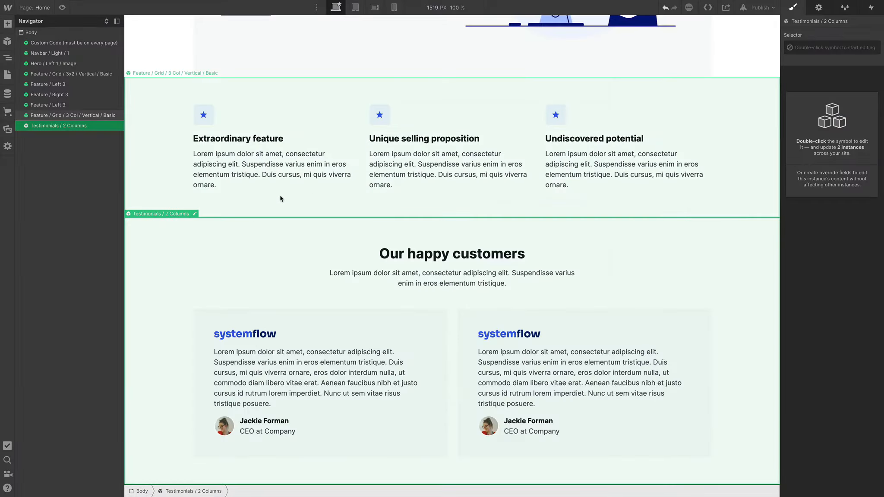
{"action": "key", "text": "ctrl+k"}
{"action": "key", "text": "ctrl+v"}
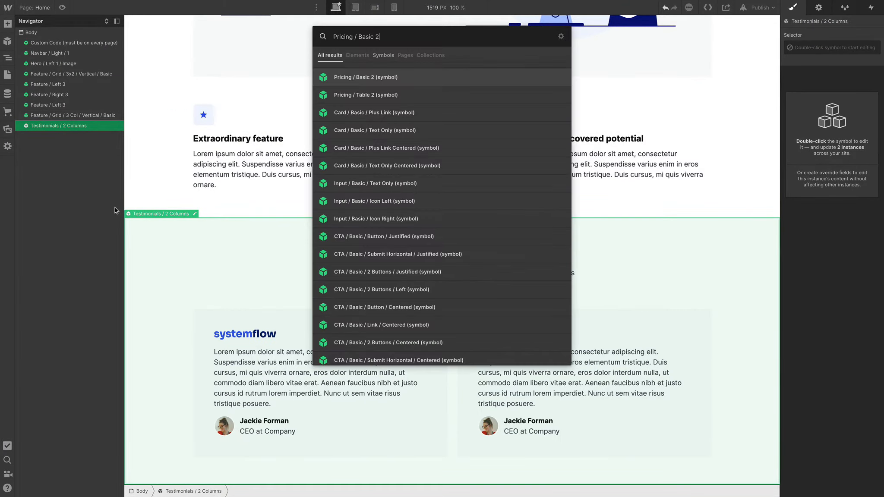
{"action": "key", "text": "Return"}
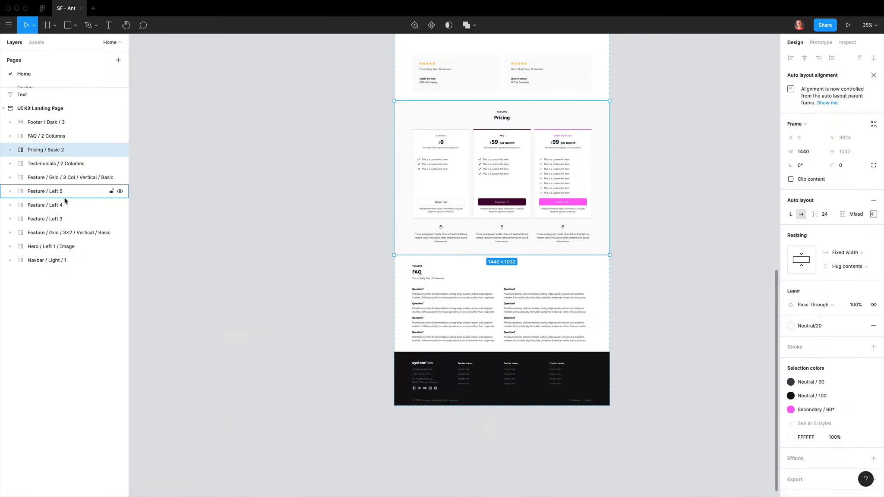
Copy the layer name "FAQ / 2 Columns" in Figma and add that symbol below the pricing section in Webflow
{"action": "double_click", "coordinate": [49, 136]}
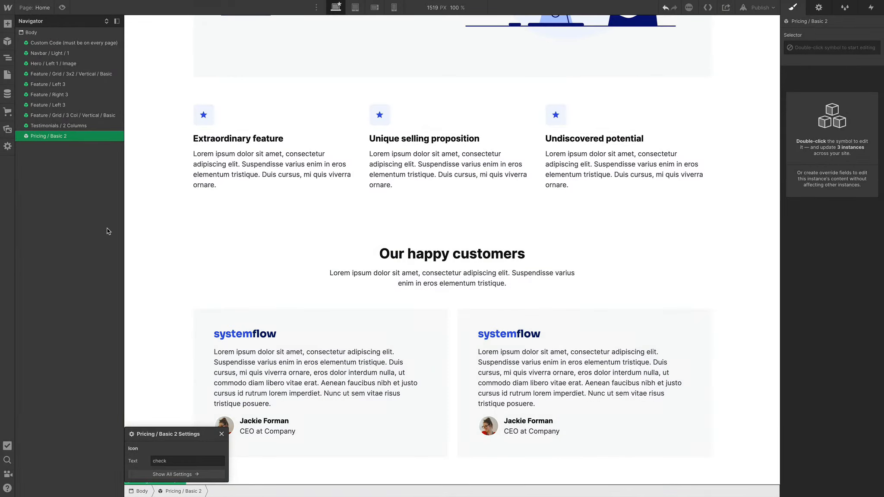
{"action": "key", "text": "ctrl+e"}
{"action": "type", "text": "FAQ / 2 Columns"}
{"action": "key", "text": "Return"}
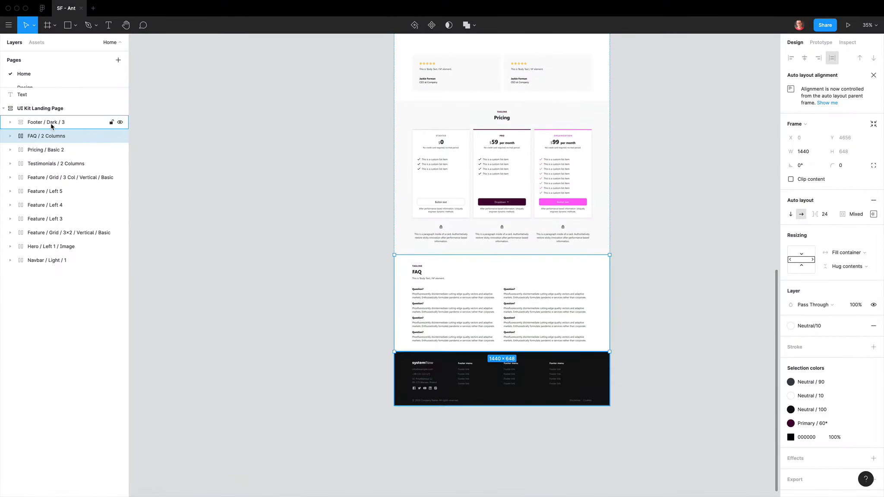
Copy the layer name "Footer / Dark / 3" in Figma and add that symbol below the FAQ section in Webflow
{"action": "double_click", "coordinate": [52, 124]}
{"action": "key", "text": "ctrl+c"}
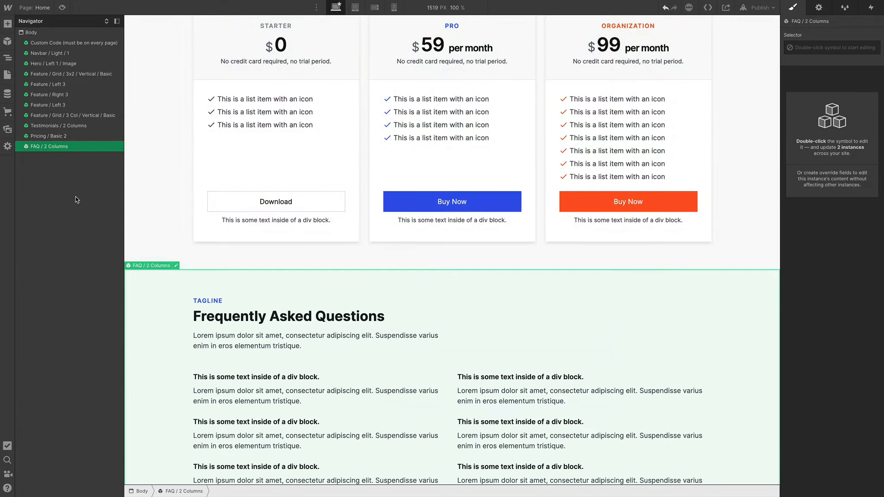
{"action": "key", "text": "ctrl+e"}
{"action": "key", "text": "ctrl+v"}
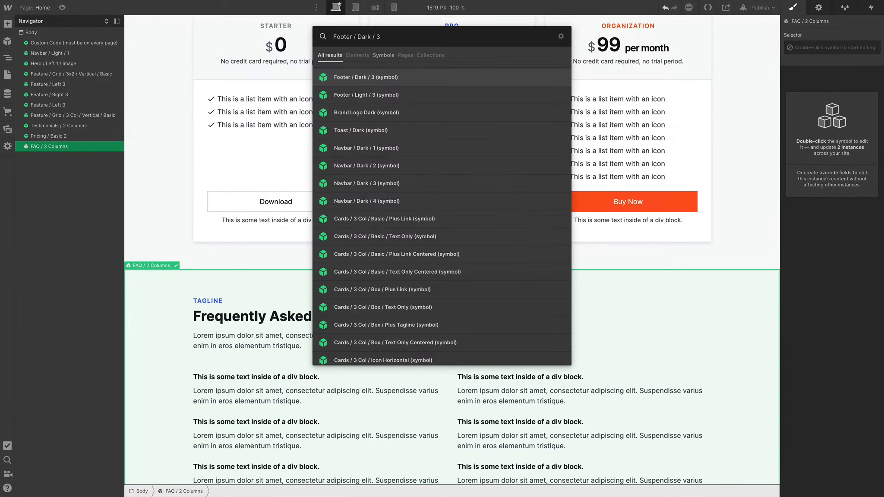
{"action": "key", "text": "Return"}
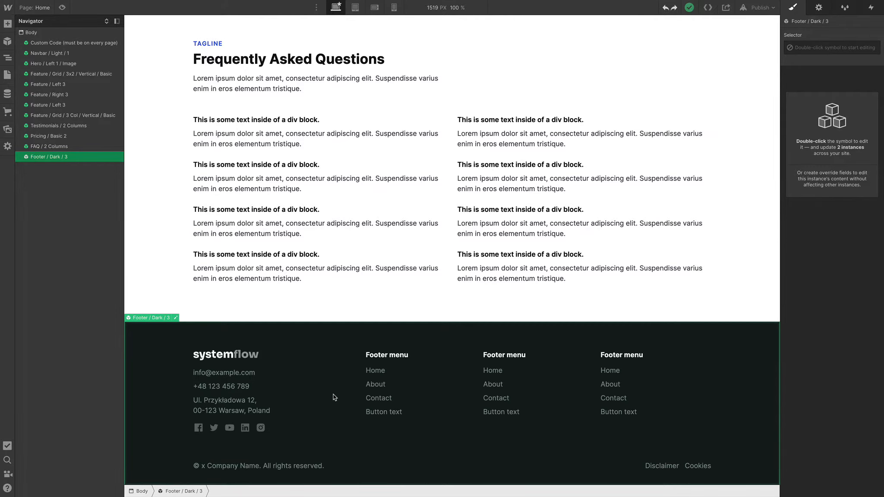
Unlink the "Footer / Dark / 3" and "FAQ / 2 Columns" instances from their main symbols
{"action": "left_click", "coordinate": [159, 207]}
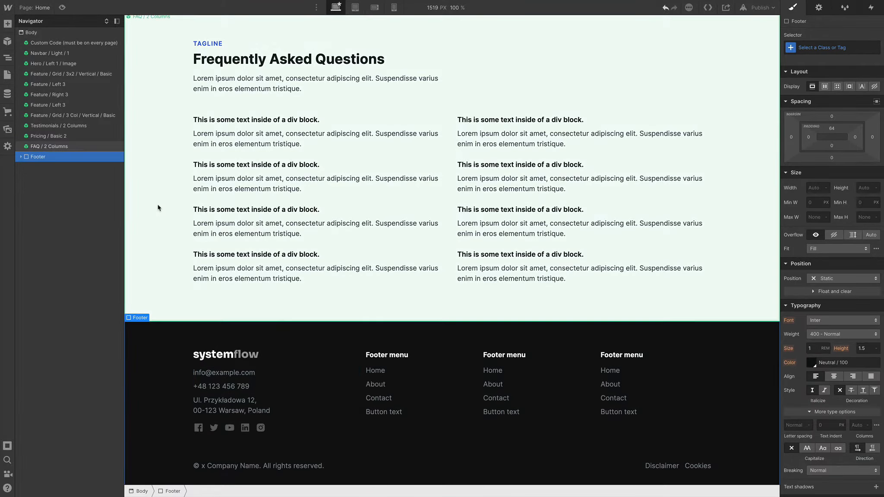
{"action": "right_click", "coordinate": [175, 200]}
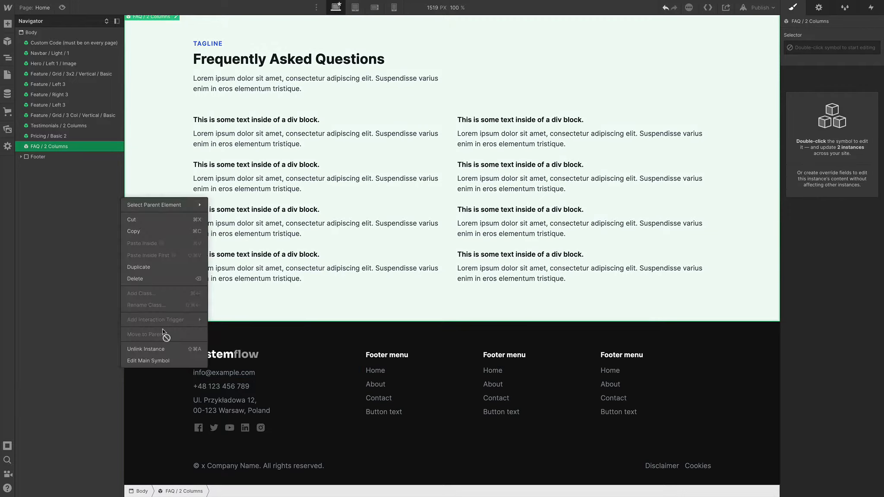
{"action": "left_click", "coordinate": [327, 283]}
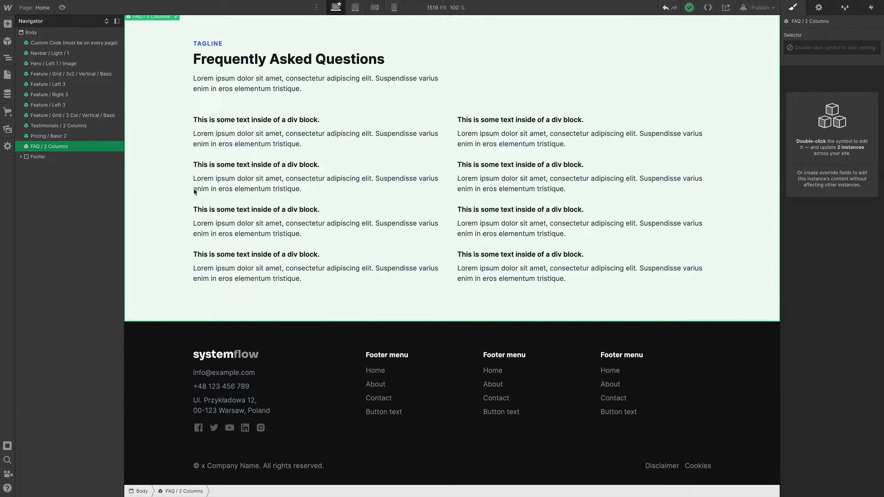
{"action": "key", "text": "super+shift+l"}
Unlink the "Pricing / Basic 2", "Testimonials / 2 Columns" and "Feature / Grid / 3 Col / Vertical / Basic" instances from their symbols
{"action": "left_click", "coordinate": [86, 137]}
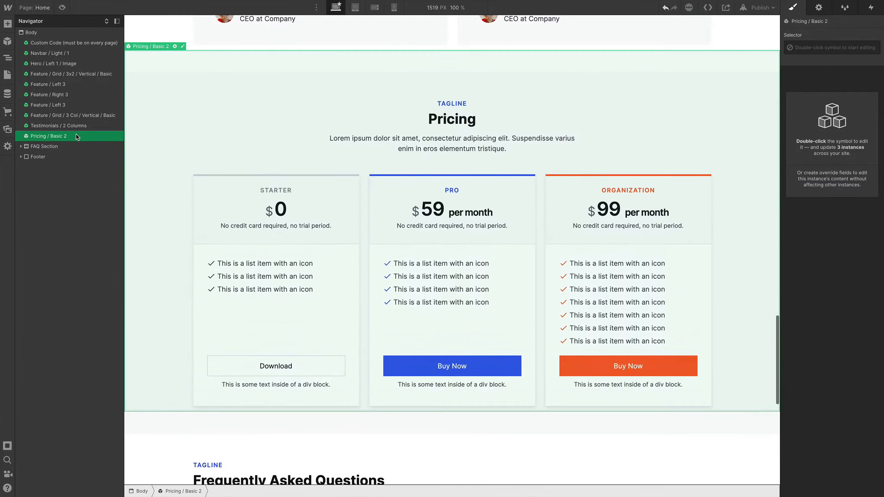
{"action": "key", "text": "super+shift+l"}
{"action": "left_click", "coordinate": [74, 125]}
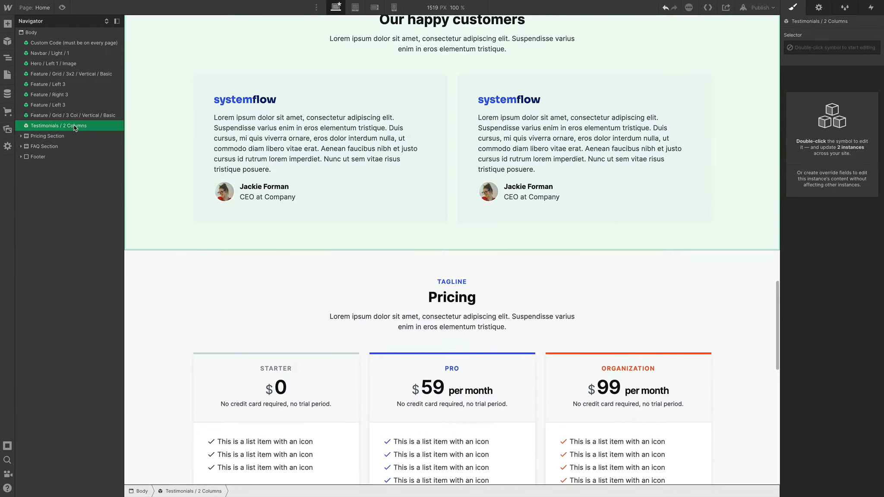
{"action": "key", "text": "super+shift+l"}
{"action": "left_click", "coordinate": [66, 115]}
{"action": "key", "text": "super+shift+l"}
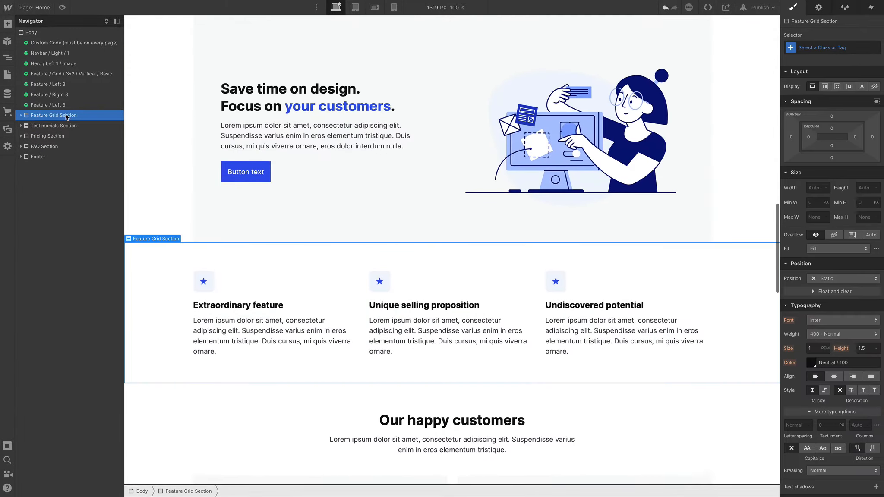
Unlink both "Feature / Left 3" instances and the "Feature / Right 3" instance between them from their symbols
{"action": "left_click", "coordinate": [63, 106]}
{"action": "key", "text": "super+shift+l"}
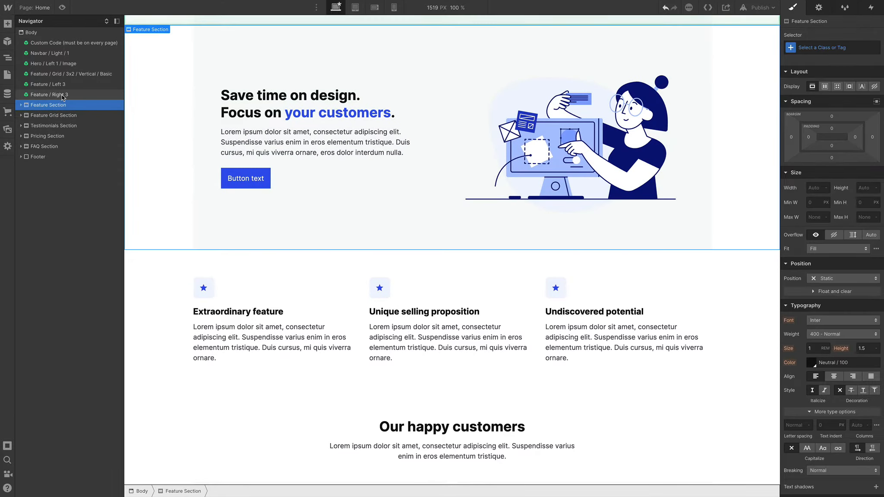
{"action": "left_click", "coordinate": [62, 95]}
{"action": "key", "text": "super+shift+l"}
{"action": "left_click", "coordinate": [60, 84]}
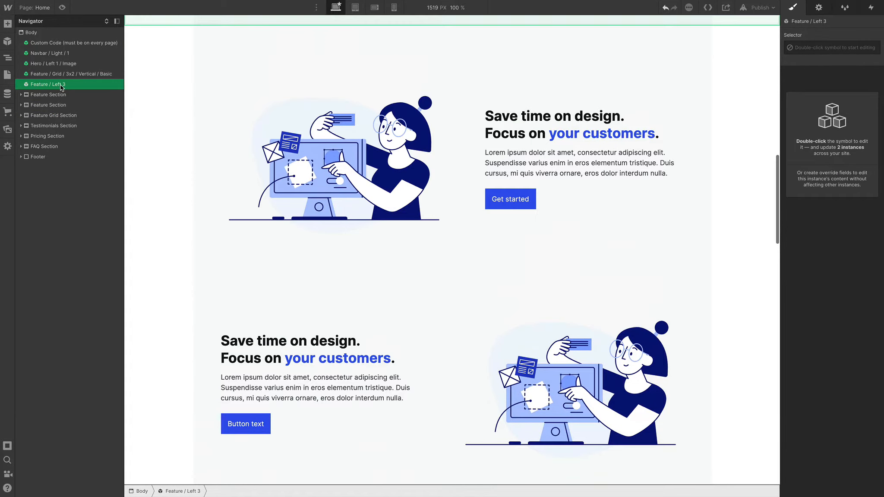
{"action": "key", "text": "super+shift+l"}
Unlink the "Feature / Grid / 3x2 / Vertical / Basic", "Hero / Left 1 / Image" and "Navbar / Light / 1" instances from their symbols
{"action": "left_click", "coordinate": [59, 74]}
{"action": "key", "text": "super+shift+l"}
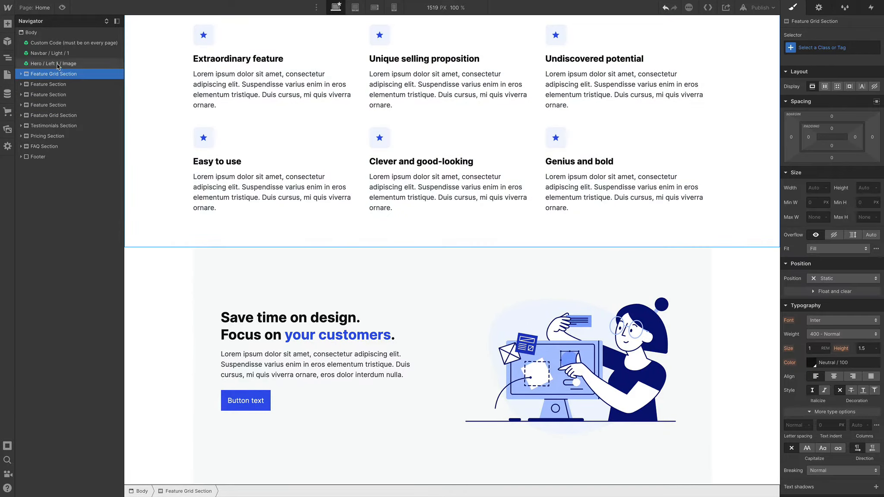
{"action": "left_click", "coordinate": [58, 63]}
{"action": "key", "text": "super+shift+l"}
{"action": "left_click", "coordinate": [54, 52]}
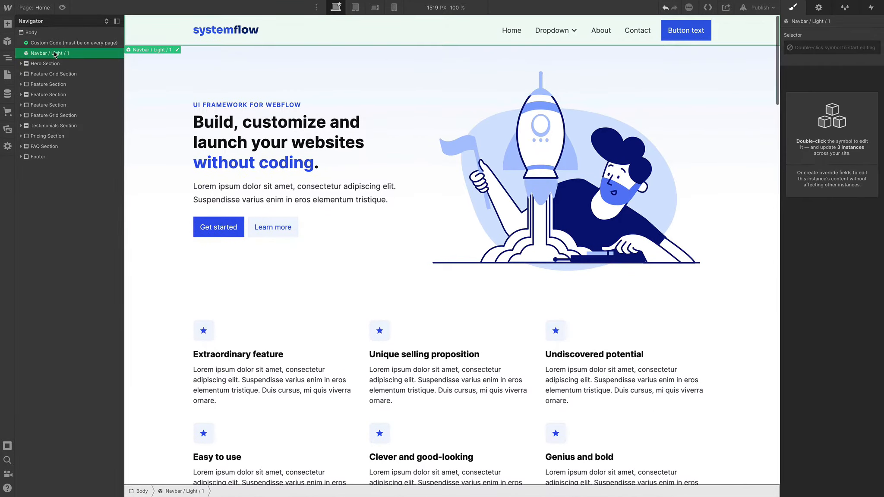
{"action": "key", "text": "super+shift+l"}
{"action": "left_click", "coordinate": [56, 43]}
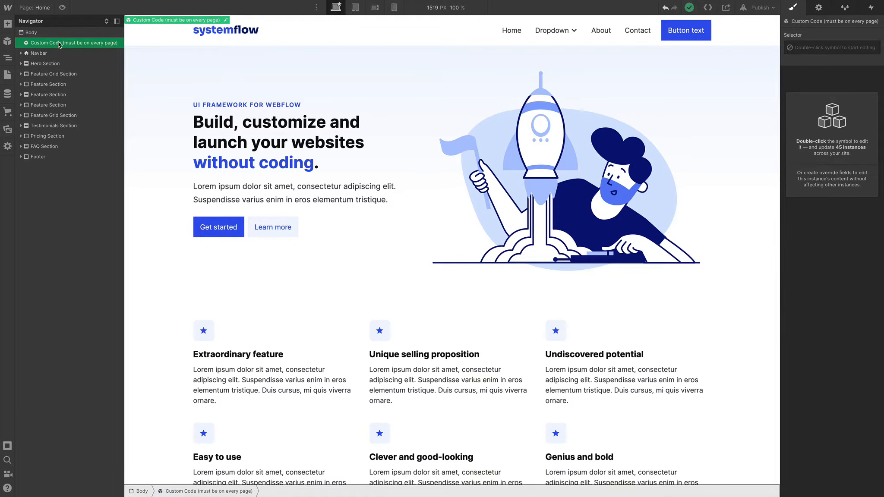
Delete the Dropdown item from the navbar menu
{"action": "left_click", "coordinate": [103, 53]}
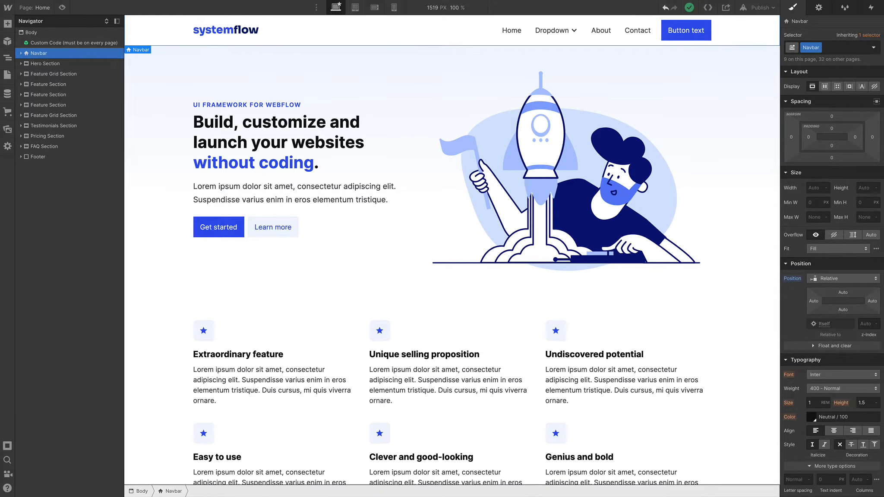
{"action": "left_click", "coordinate": [553, 31]}
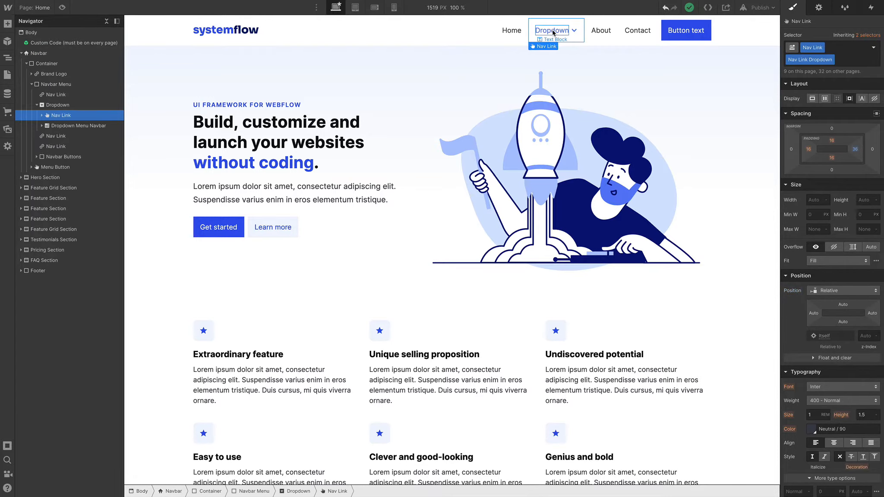
{"action": "key", "text": "Delete"}
Rename the navbar links Home, About and Contact to "Features", "FAQ" and "Pricing"
{"action": "double_click", "coordinate": [568, 30]}
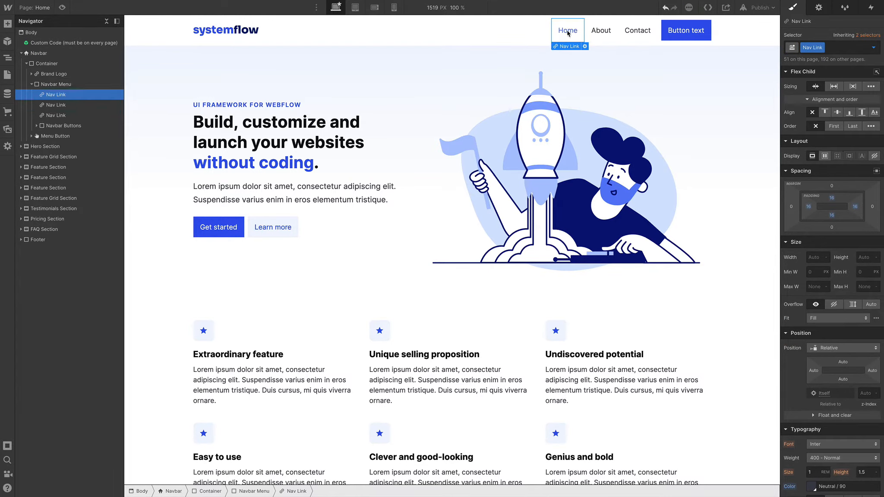
{"action": "key", "text": "BackSpace"}
{"action": "type", "text": "Features"}
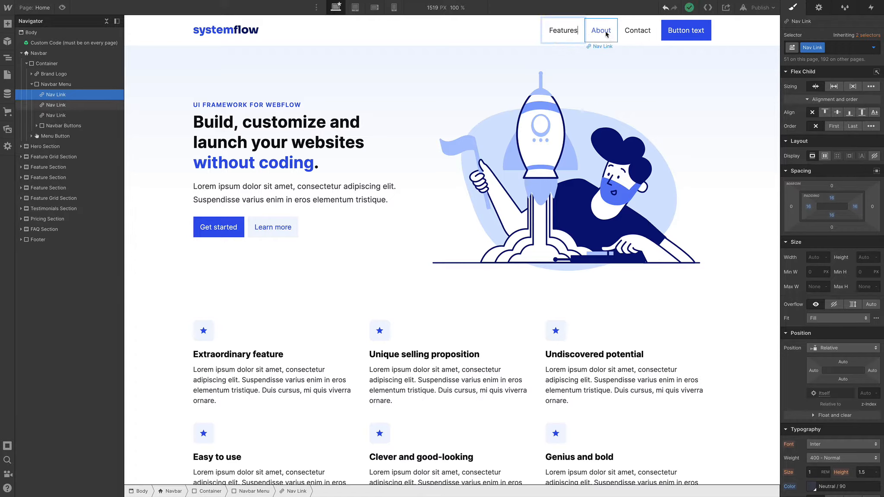
{"action": "left_click", "coordinate": [606, 31]}
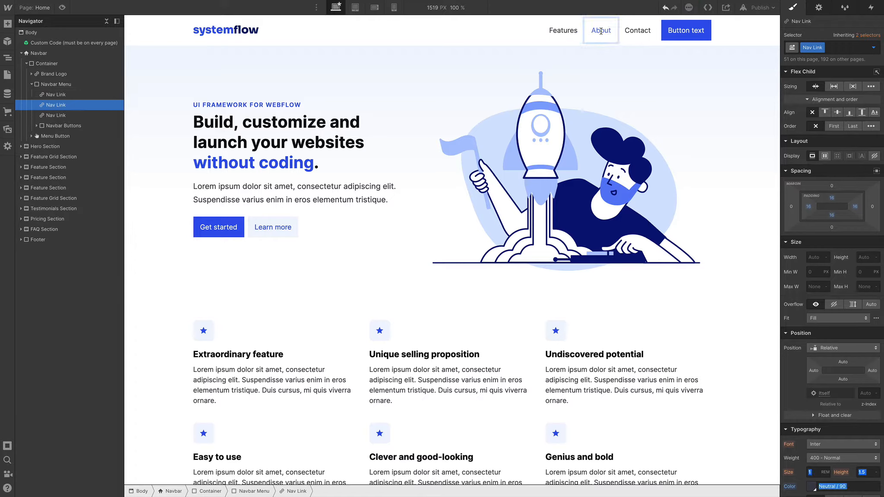
{"action": "double_click", "coordinate": [601, 31]}
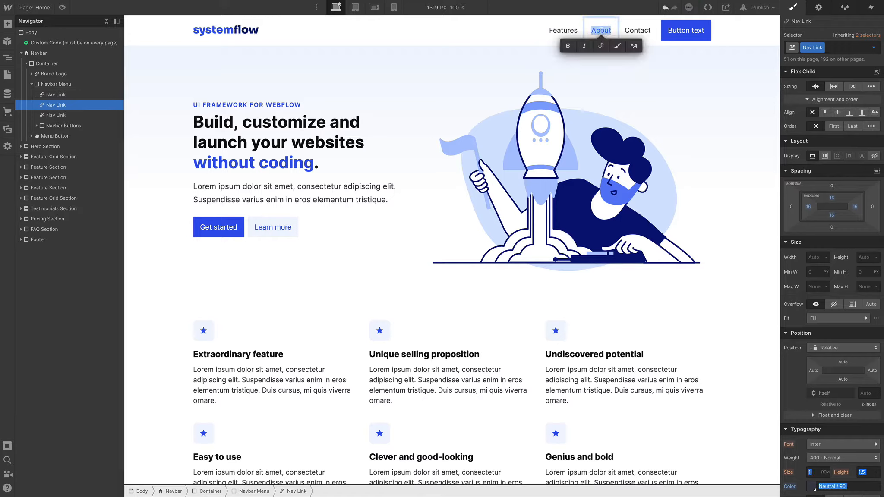
{"action": "type", "text": "FAQ"}
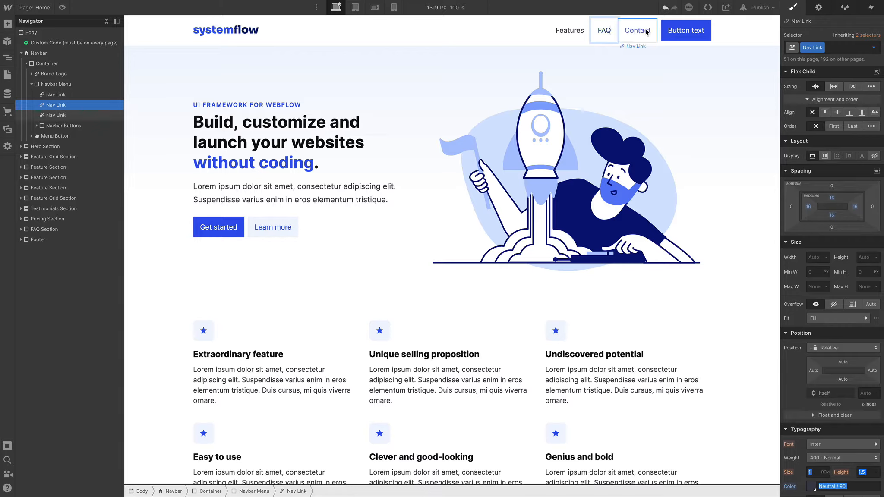
{"action": "left_click", "coordinate": [640, 31]}
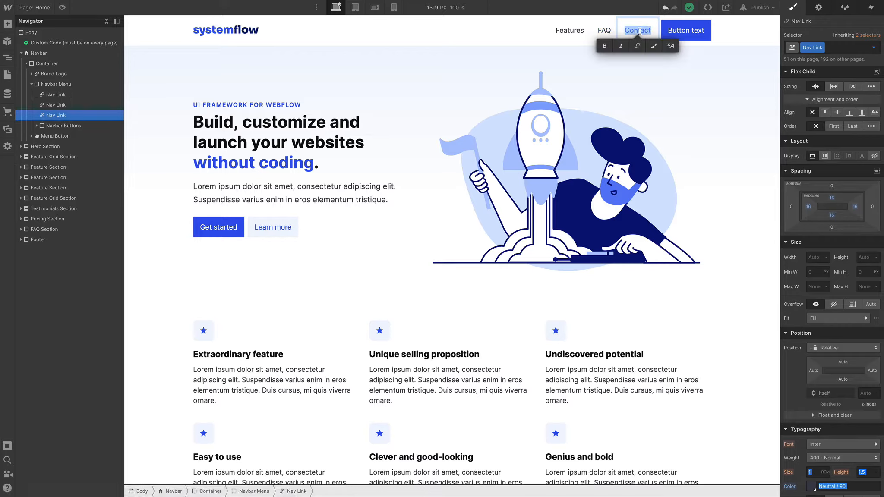
{"action": "type", "text": "Pricing"}
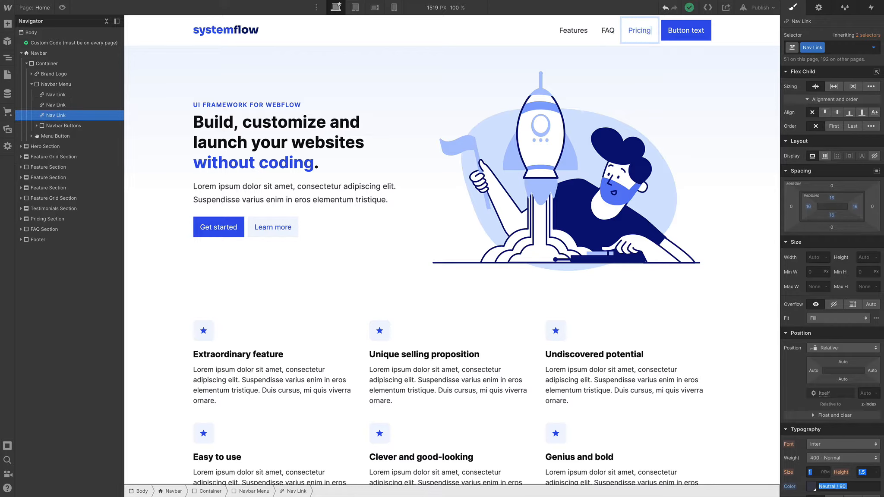
{"action": "key", "text": "Escape"}
Override the navbar button instance's text with "Get Free Demo", leaving the main button symbol unedited
{"action": "left_click", "coordinate": [686, 35]}
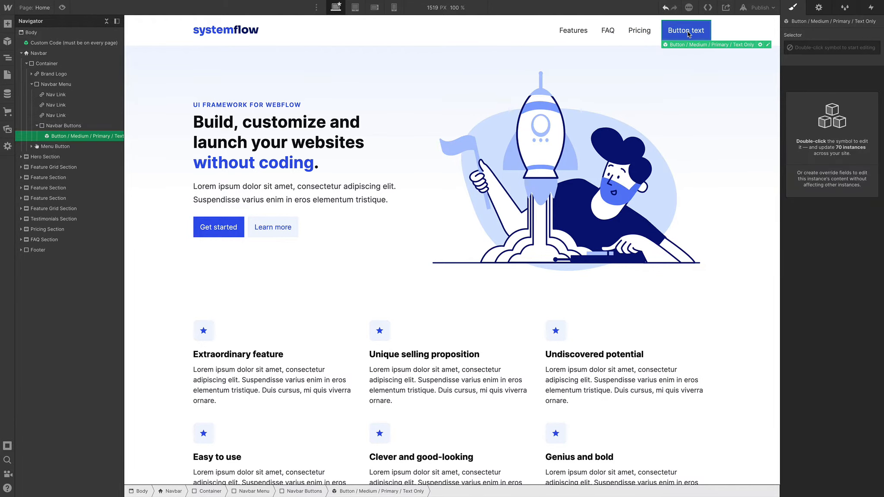
{"action": "double_click", "coordinate": [688, 32]}
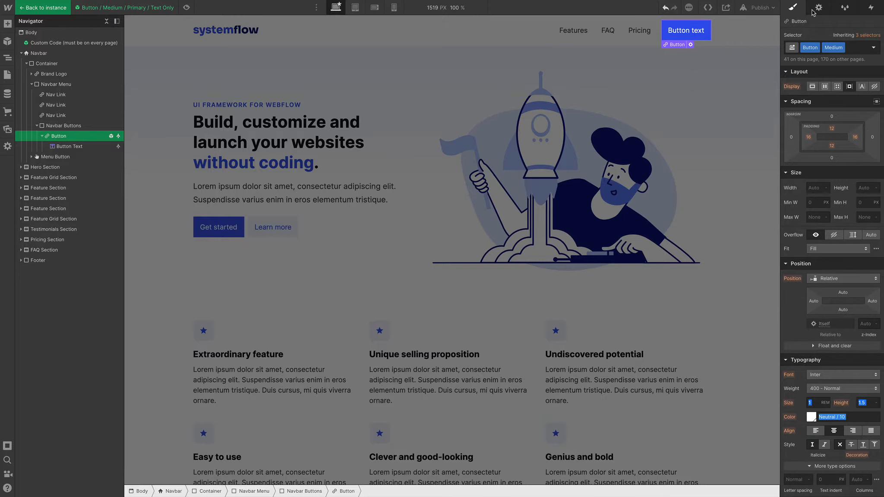
{"action": "left_click", "coordinate": [708, 81]}
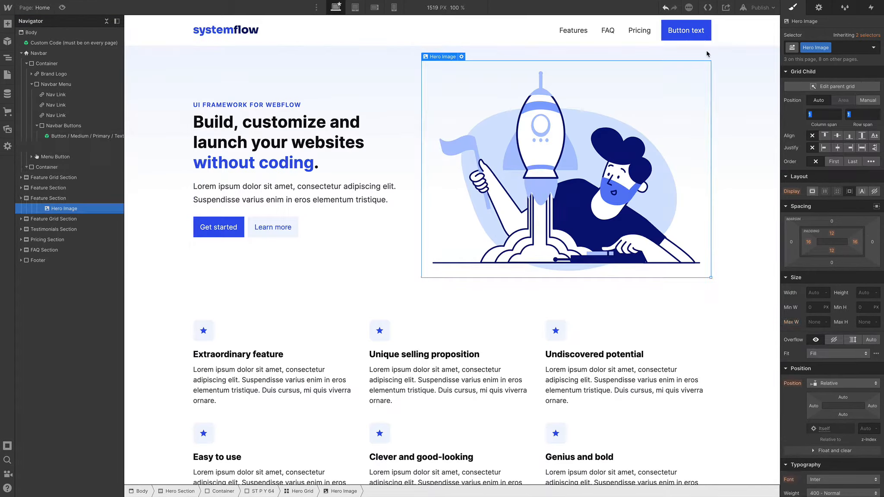
{"action": "left_click", "coordinate": [822, 10]}
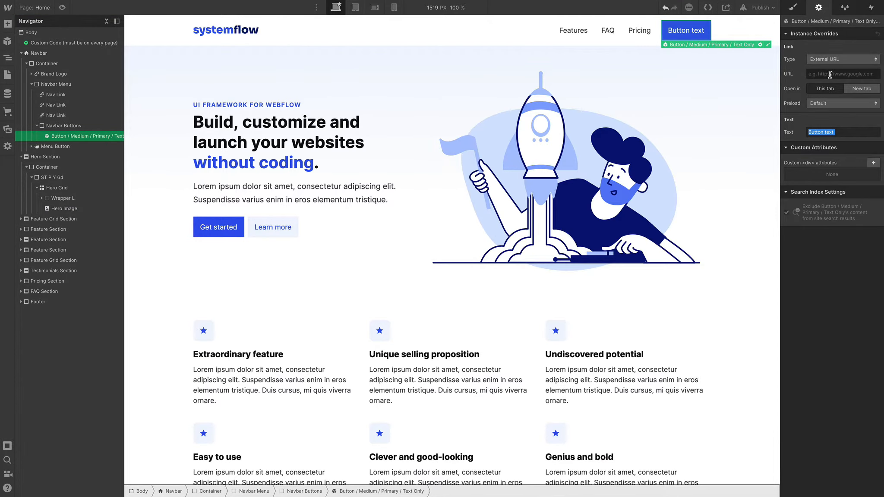
{"action": "type", "text": "Get Free Demo"}
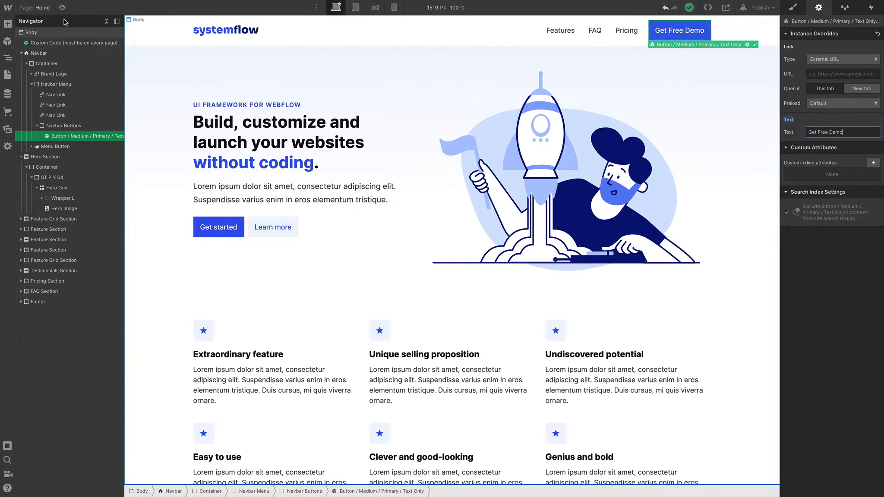
Open the Button style guide page and look through its content down to the Best Practices section
{"action": "left_click", "coordinate": [38, 10]}
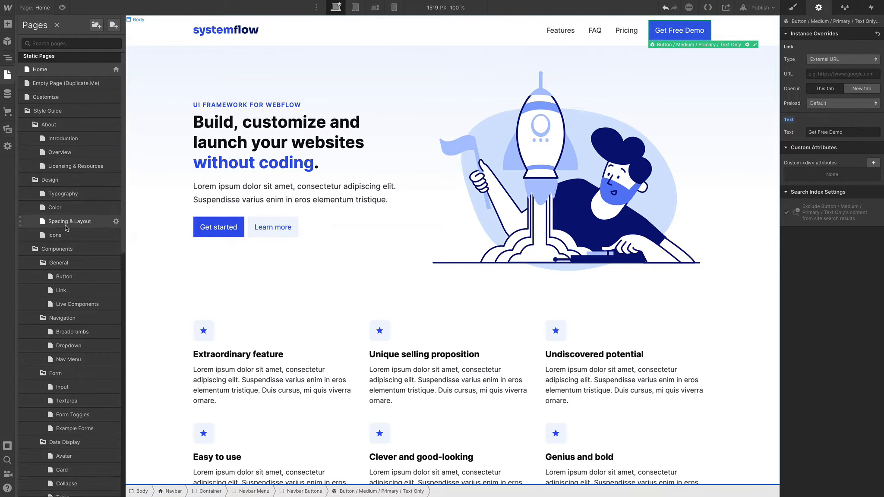
{"action": "scroll", "coordinate": [67, 239], "scroll_direction": "down", "scroll_amount": 1}
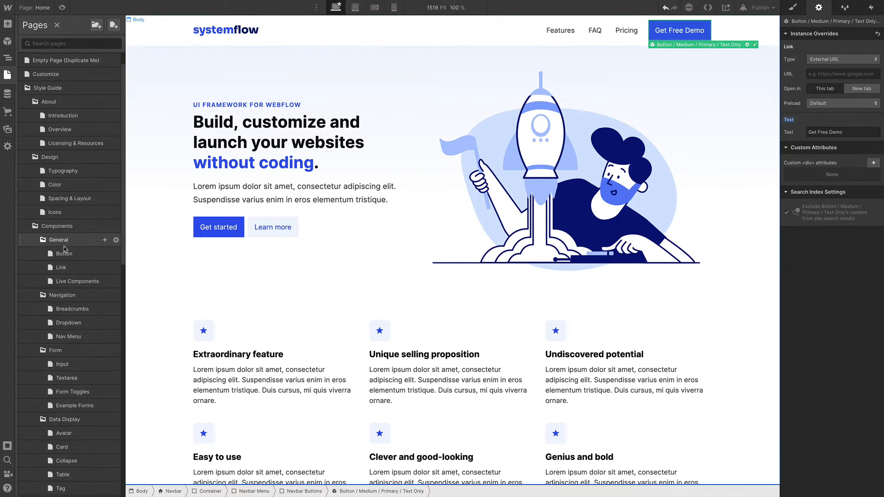
{"action": "left_click", "coordinate": [65, 255]}
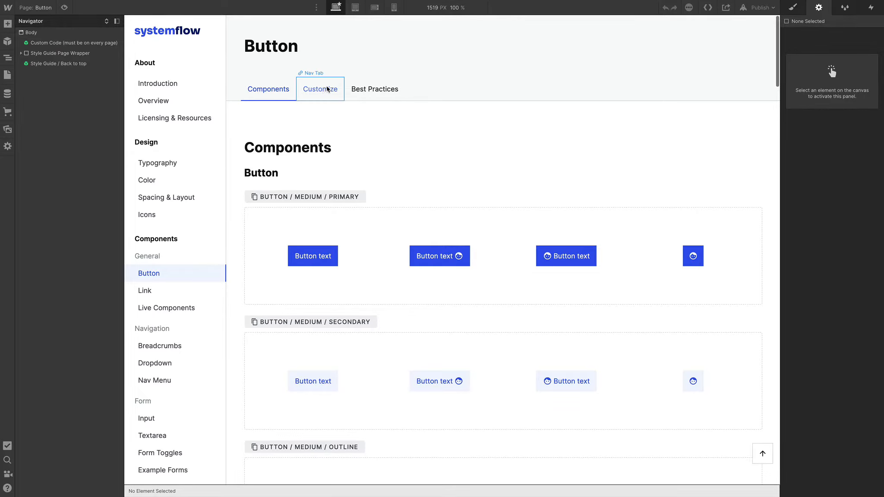
{"action": "scroll", "coordinate": [483, 138], "scroll_direction": "down", "scroll_amount": 20}
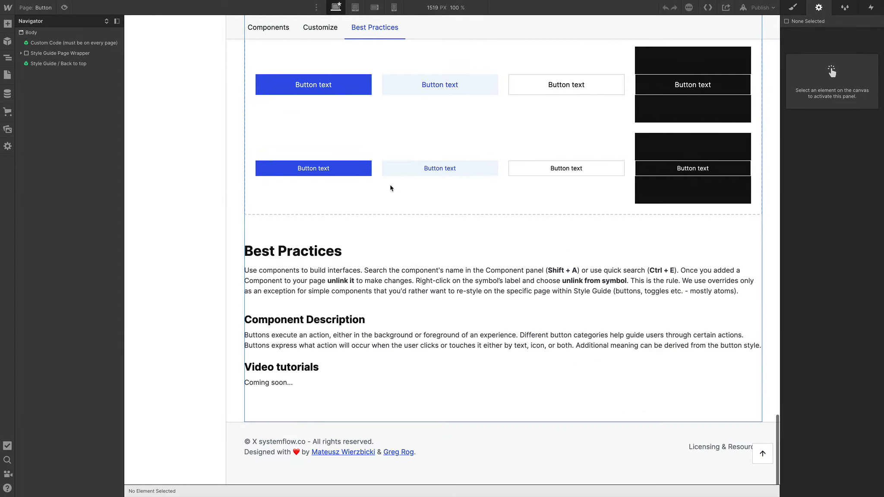
Hide the documentation UI by setting the DocsUI text block's Display to None on the Customize page
{"action": "left_click", "coordinate": [43, 7]}
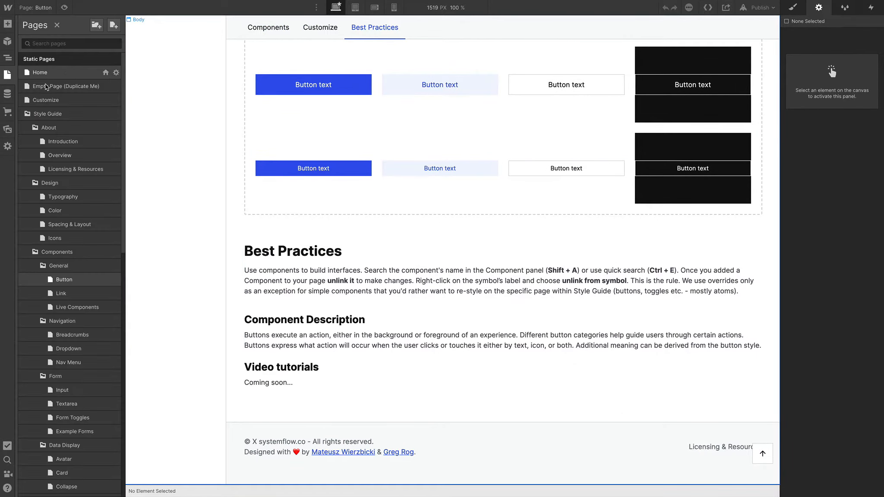
{"action": "left_click", "coordinate": [46, 100]}
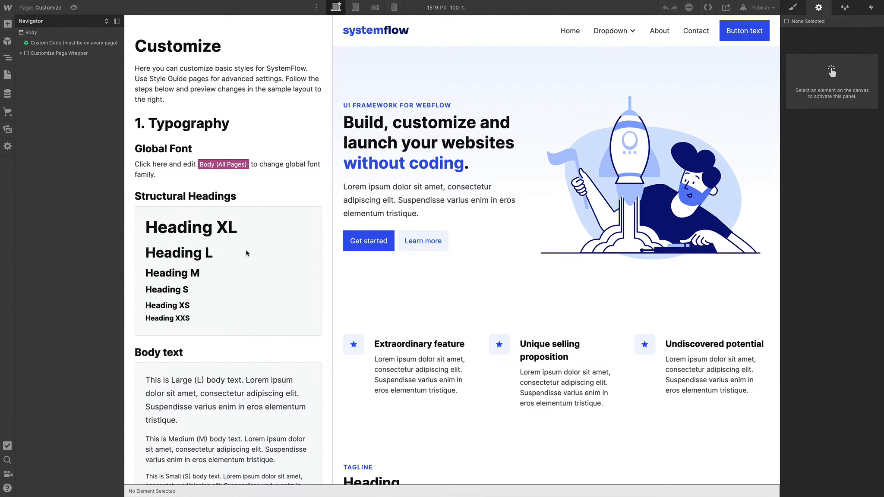
{"action": "scroll", "coordinate": [247, 254], "scroll_direction": "down", "scroll_amount": 7}
{"action": "left_click", "coordinate": [247, 253]}
{"action": "left_click", "coordinate": [203, 437]}
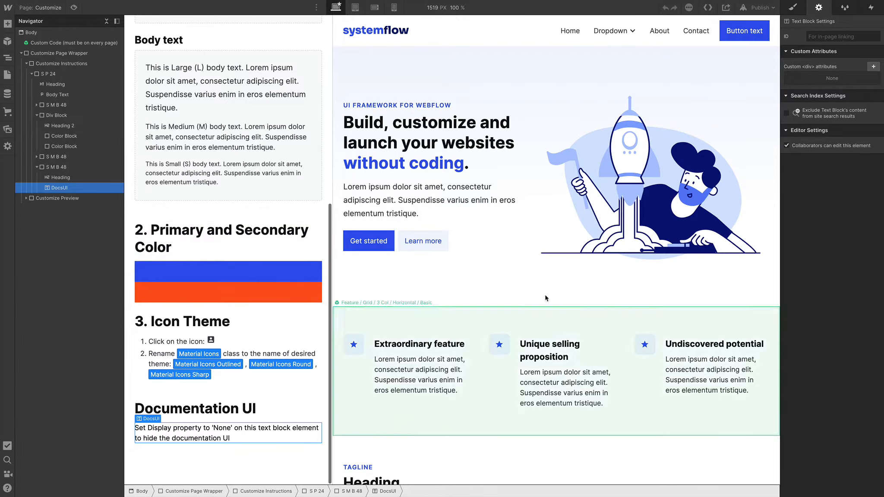
{"action": "left_click", "coordinate": [793, 8]}
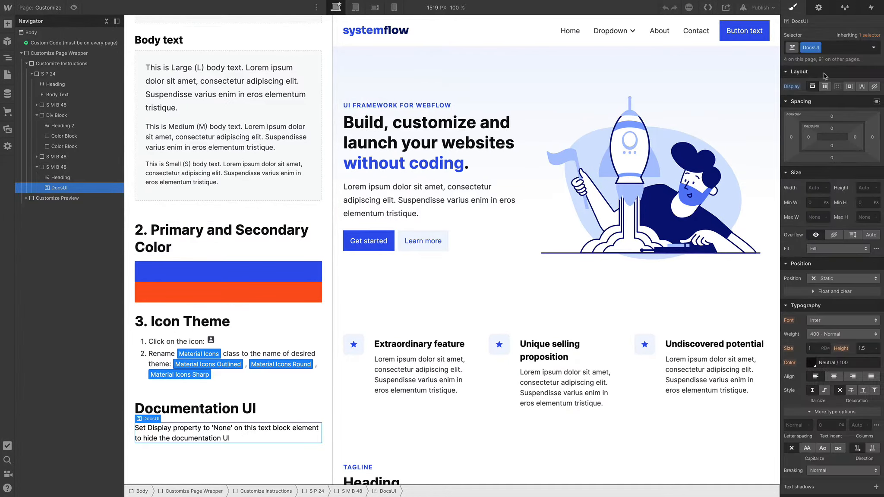
{"action": "left_click", "coordinate": [875, 86]}
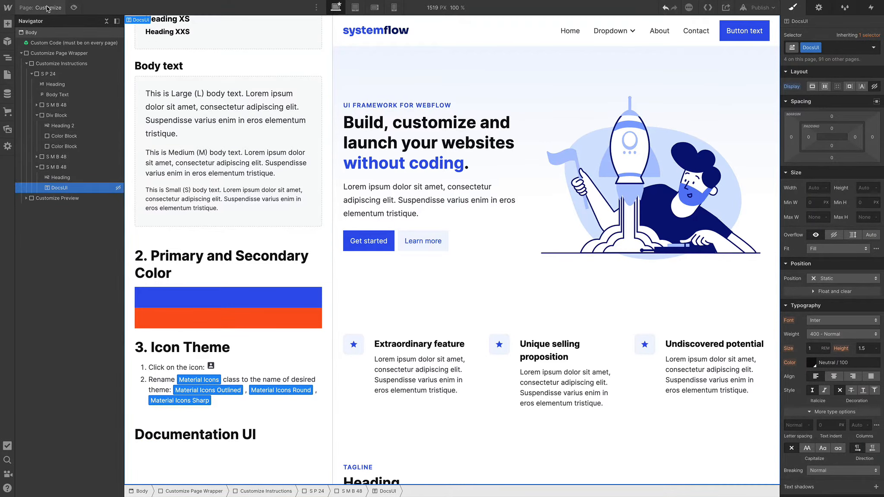
Reopen the Button style guide page and review the button variants through to its Customize section
{"action": "left_click", "coordinate": [7, 74]}
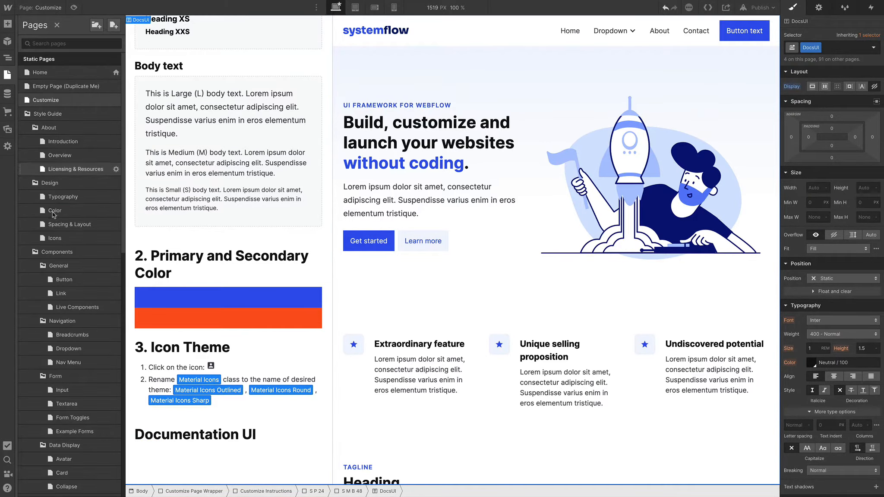
{"action": "left_click", "coordinate": [64, 280]}
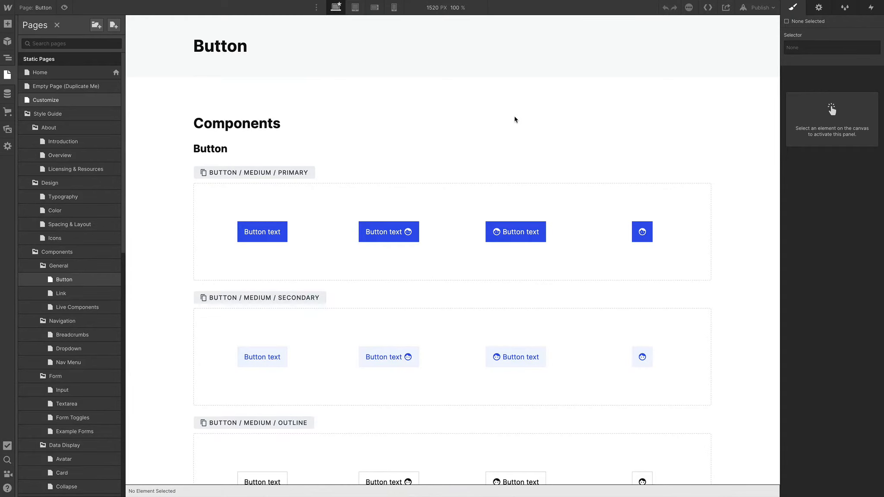
{"action": "left_click", "coordinate": [514, 119]}
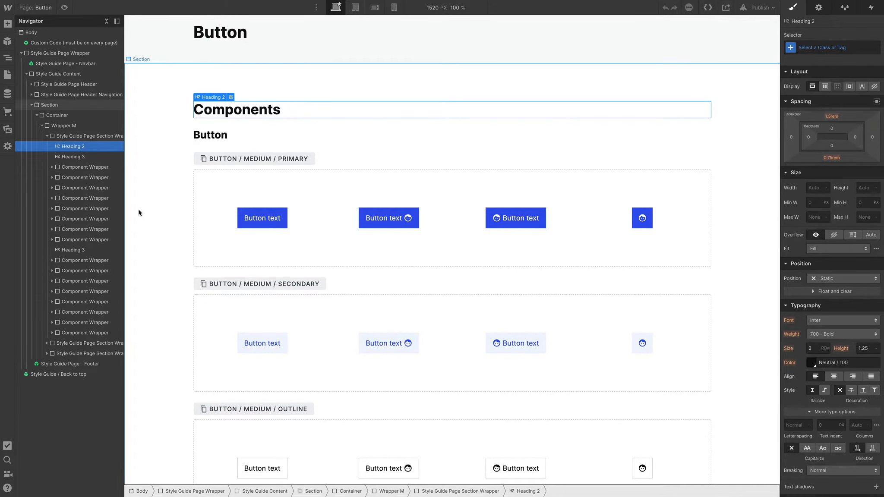
{"action": "left_click", "coordinate": [157, 211]}
{"action": "scroll", "coordinate": [157, 211], "scroll_direction": "down", "scroll_amount": 20}
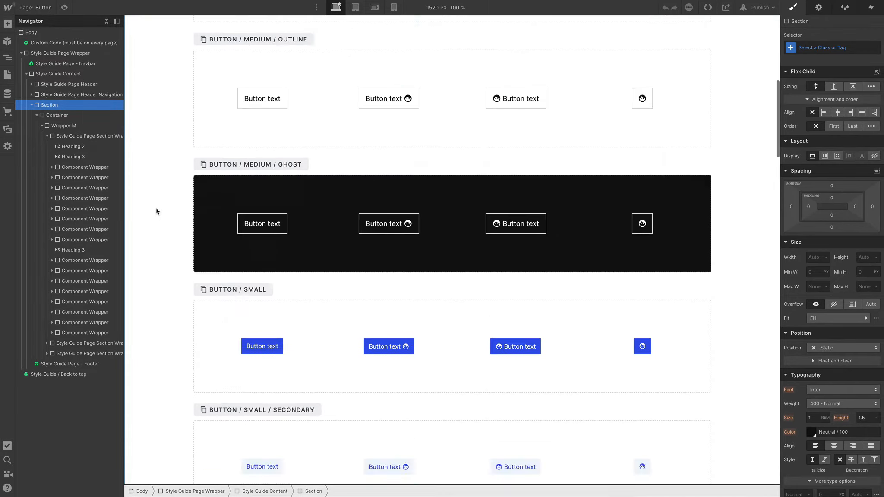
{"action": "scroll", "coordinate": [156, 211], "scroll_direction": "down", "scroll_amount": 9}
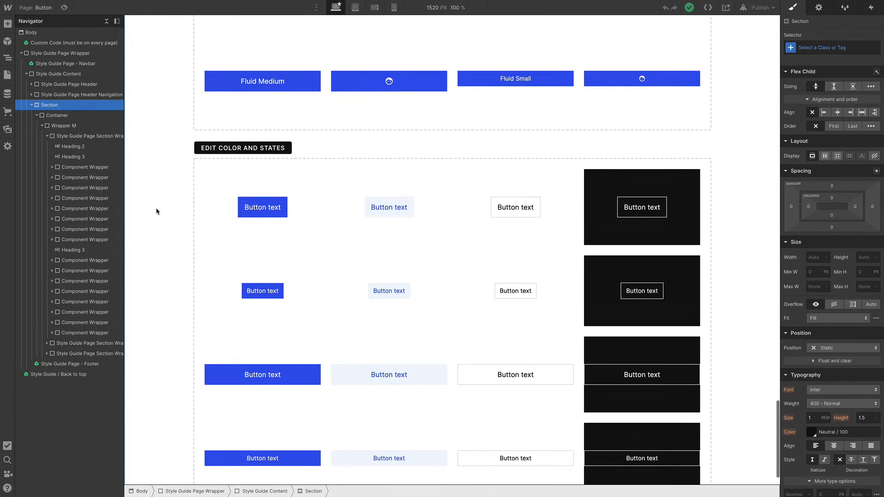
{"action": "scroll", "coordinate": [157, 211], "scroll_direction": "up", "scroll_amount": 6}
{"action": "scroll", "coordinate": [156, 211], "scroll_direction": "down", "scroll_amount": 2}
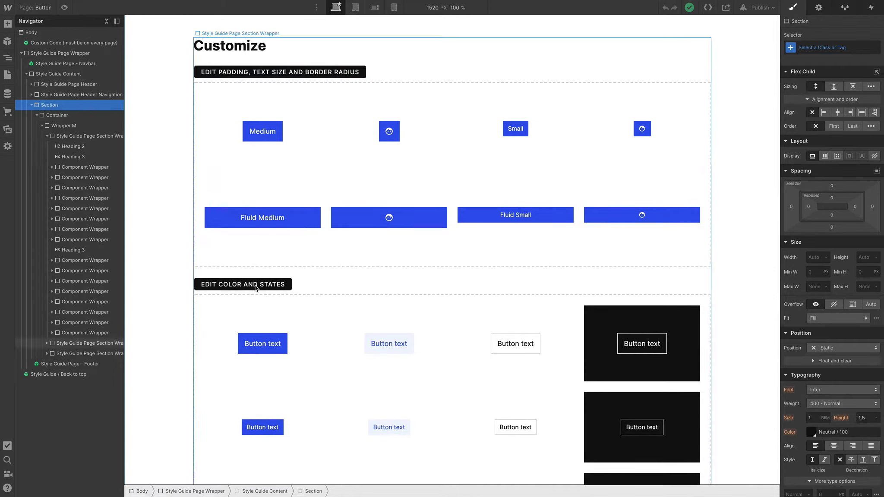
Set the border radius of the Medium and Small buttons to 4 px in the padding, text size and border radius group
{"action": "left_click", "coordinate": [279, 140]}
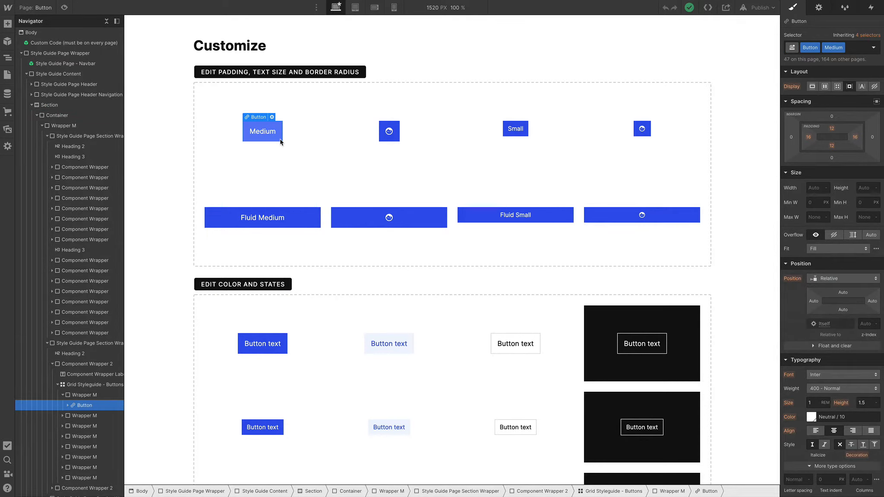
{"action": "scroll", "coordinate": [853, 398], "scroll_direction": "down", "scroll_amount": 7}
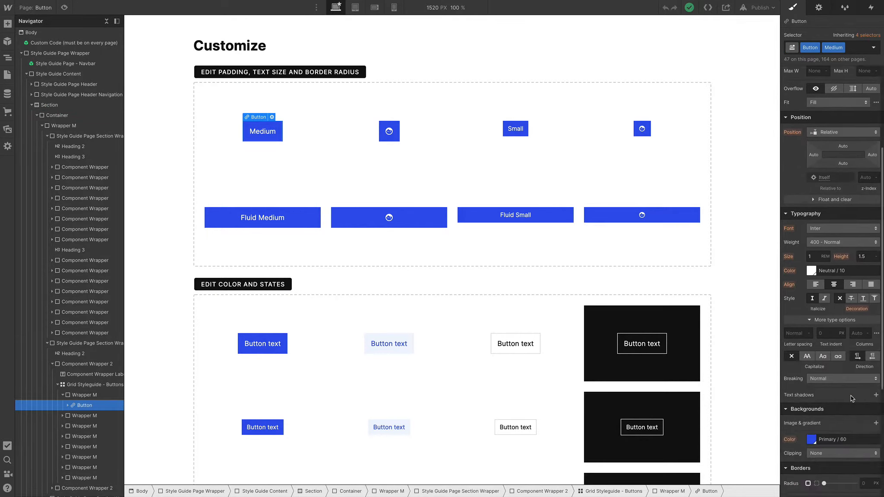
{"action": "left_click", "coordinate": [864, 322]}
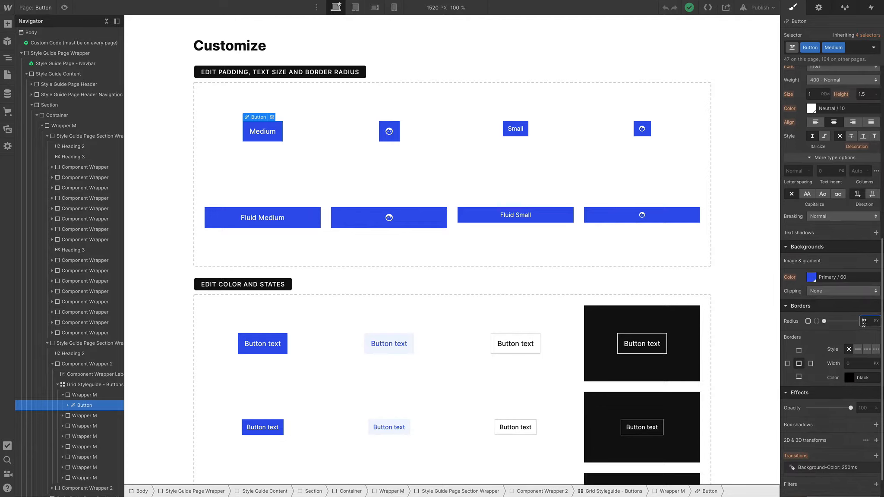
{"action": "type", "text": "4"}
{"action": "key", "text": "Return"}
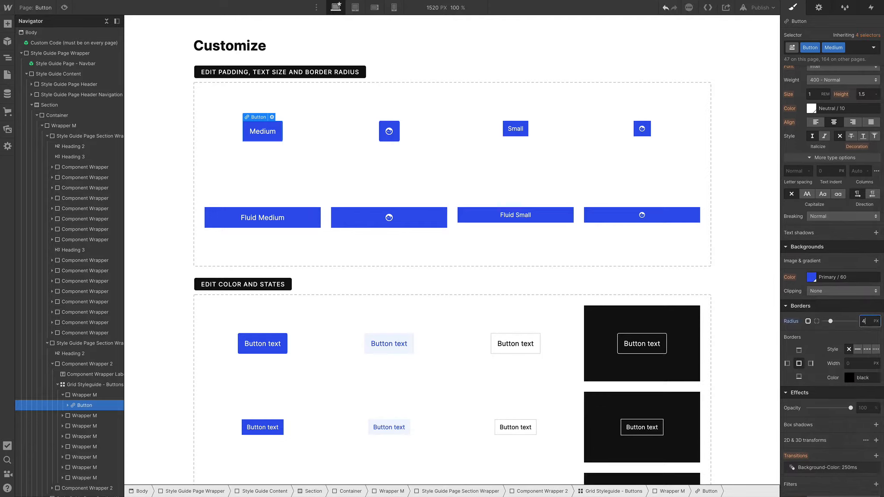
{"action": "left_click", "coordinate": [516, 129]}
{"action": "left_click", "coordinate": [864, 320]}
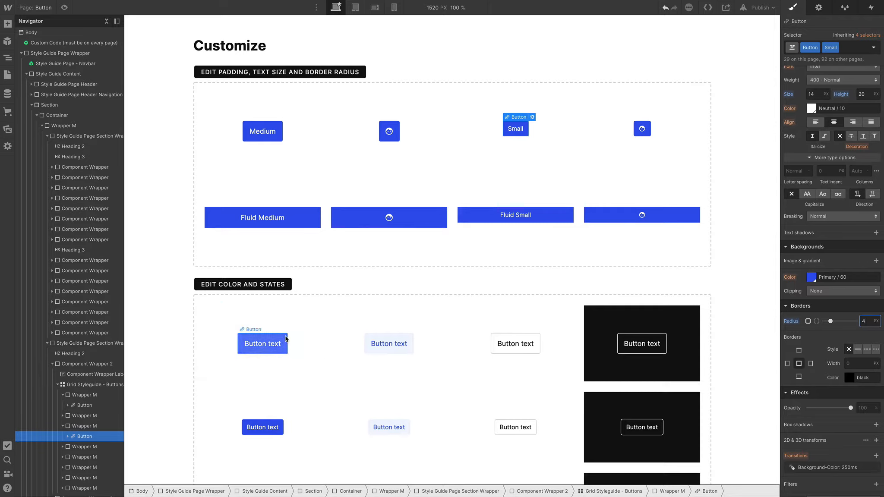
Inspect the border radius in the Medium primary button's Hover state and preview the Button page
{"action": "left_click", "coordinate": [272, 348]}
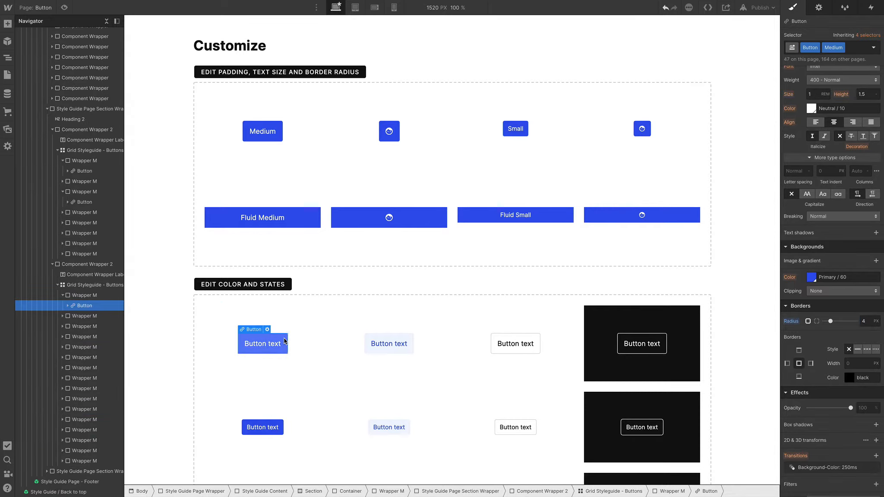
{"action": "left_click", "coordinate": [874, 48]}
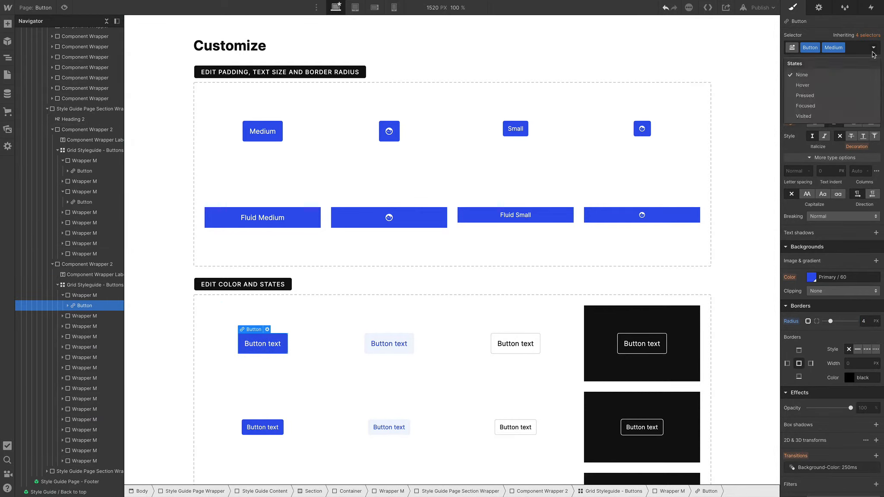
{"action": "left_click", "coordinate": [819, 87]}
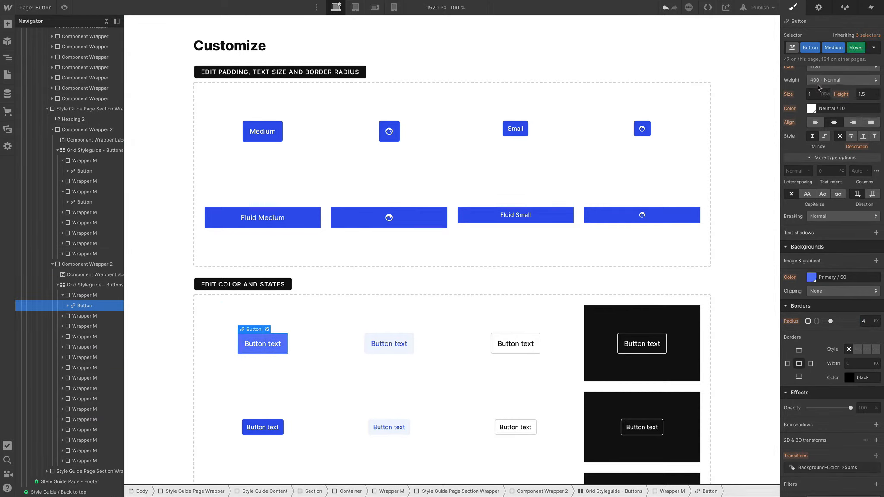
{"action": "left_click", "coordinate": [868, 324]}
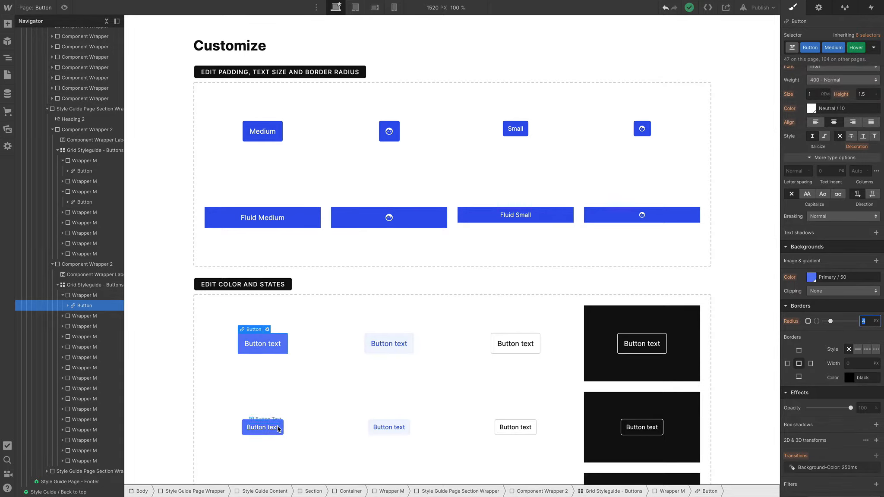
{"action": "left_click", "coordinate": [64, 7]}
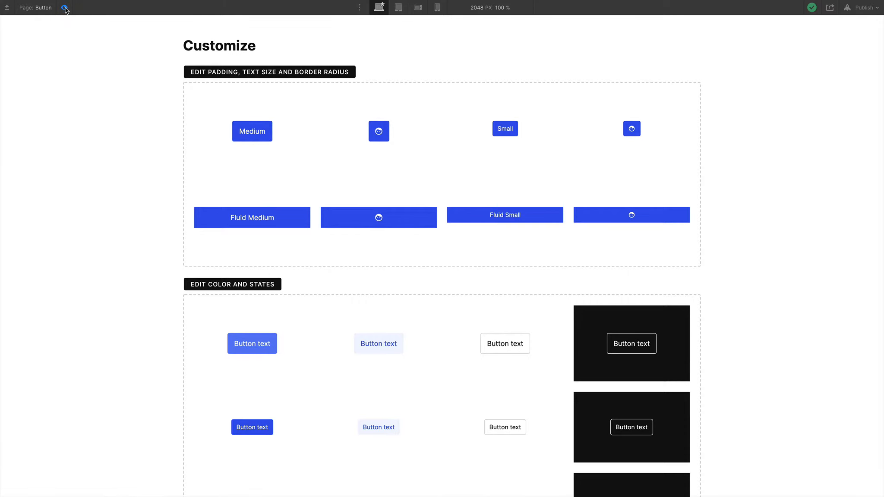
{"action": "key", "text": "Escape"}
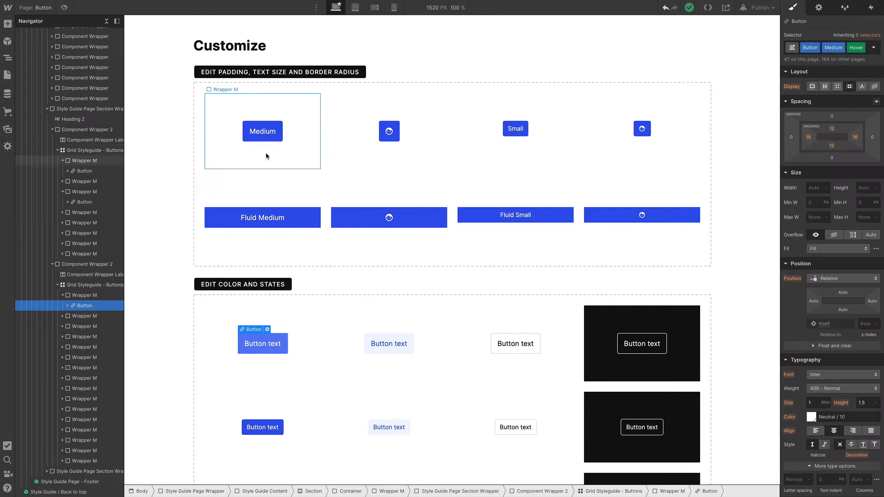
Set the Fluid Medium button's border radius to 4 px and check the radius of the Fluid Small button
{"action": "left_click", "coordinate": [222, 217]}
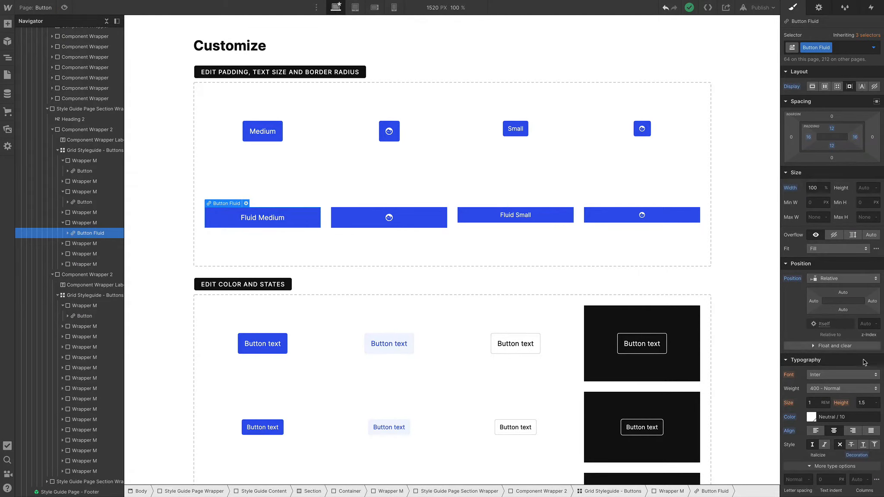
{"action": "scroll", "coordinate": [864, 362], "scroll_direction": "down", "scroll_amount": 2}
{"action": "scroll", "coordinate": [864, 362], "scroll_direction": "down", "scroll_amount": 6}
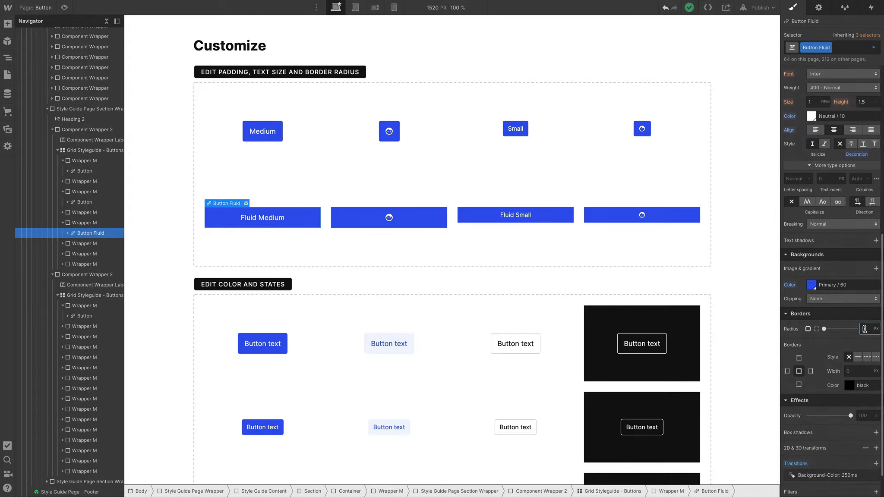
{"action": "type", "text": "4"}
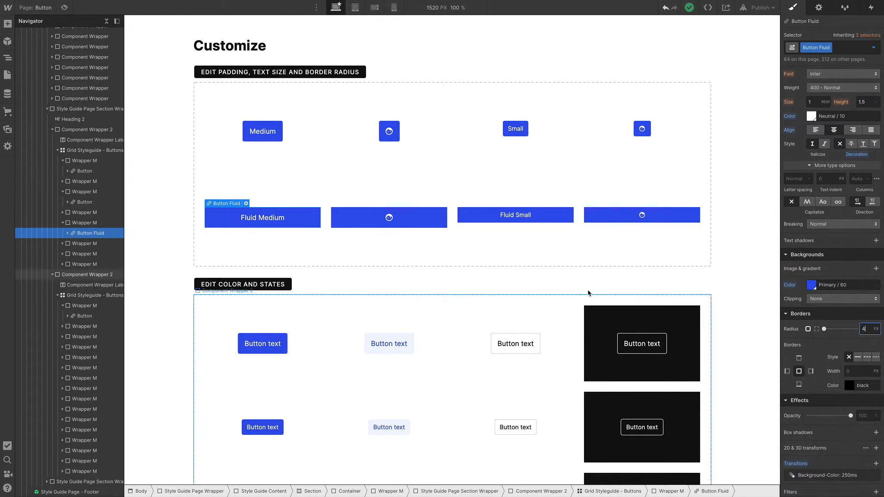
{"action": "left_click", "coordinate": [458, 215]}
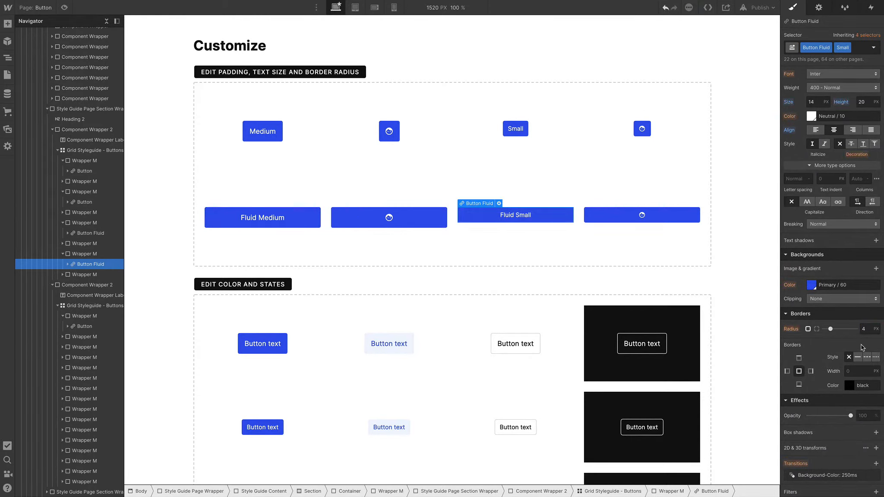
{"action": "left_click", "coordinate": [868, 330]}
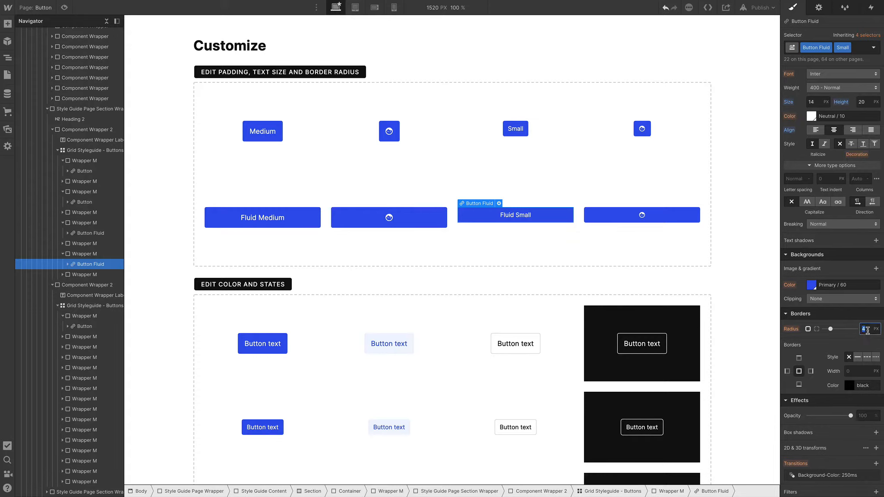
{"action": "left_click", "coordinate": [601, 253]}
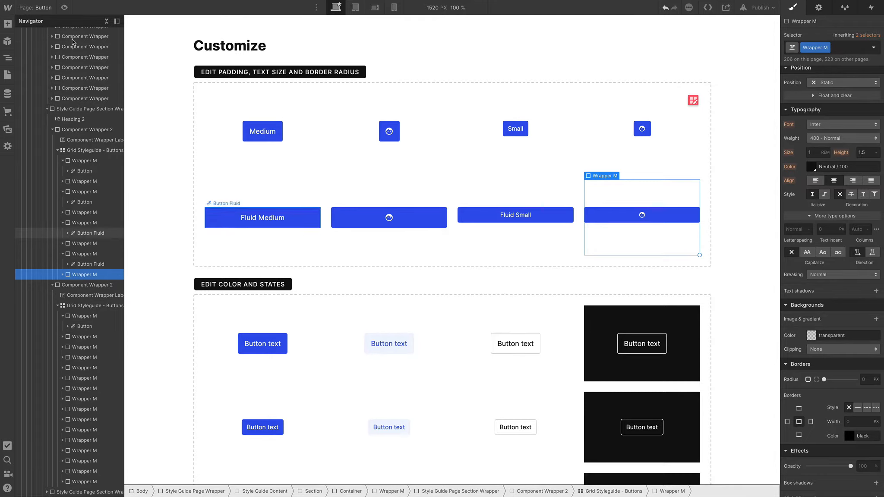
Return to the Home page of the site
{"action": "left_click", "coordinate": [8, 74]}
{"action": "left_click", "coordinate": [45, 75]}
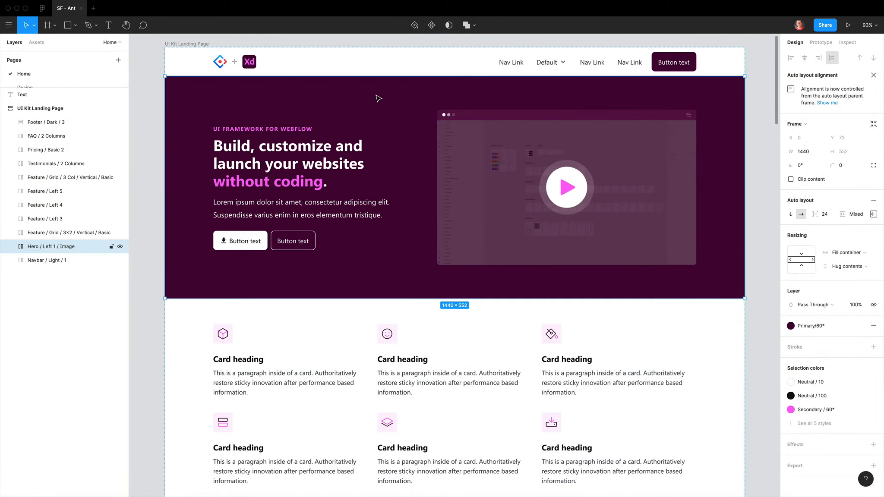
Open the Primary 60* color style of the navbar button in the Figma design and select its hex value for copying
{"action": "left_click", "coordinate": [660, 70], "text": "super"}
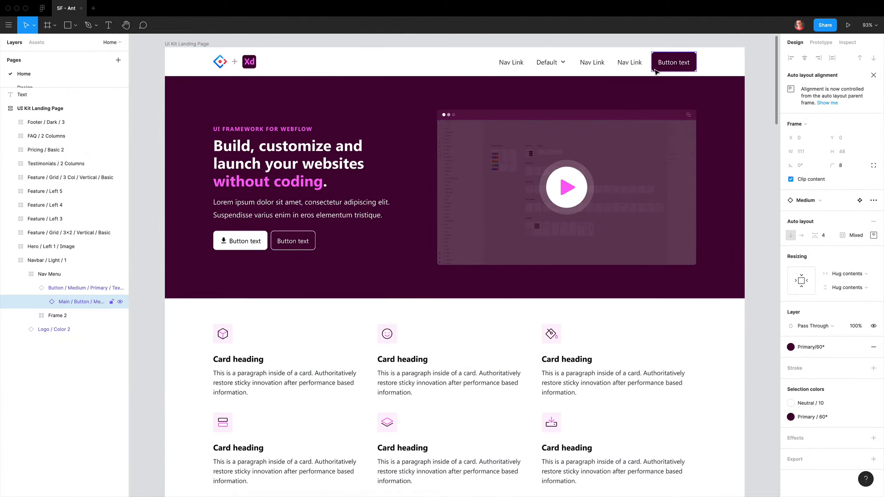
{"action": "left_click", "coordinate": [807, 348]}
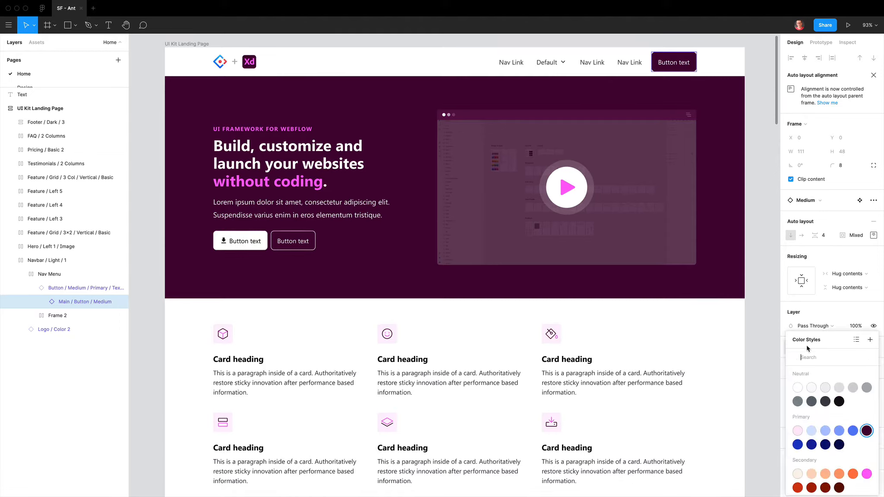
{"action": "right_click", "coordinate": [866, 430]}
{"action": "left_click", "coordinate": [869, 439]}
{"action": "left_click", "coordinate": [713, 480]}
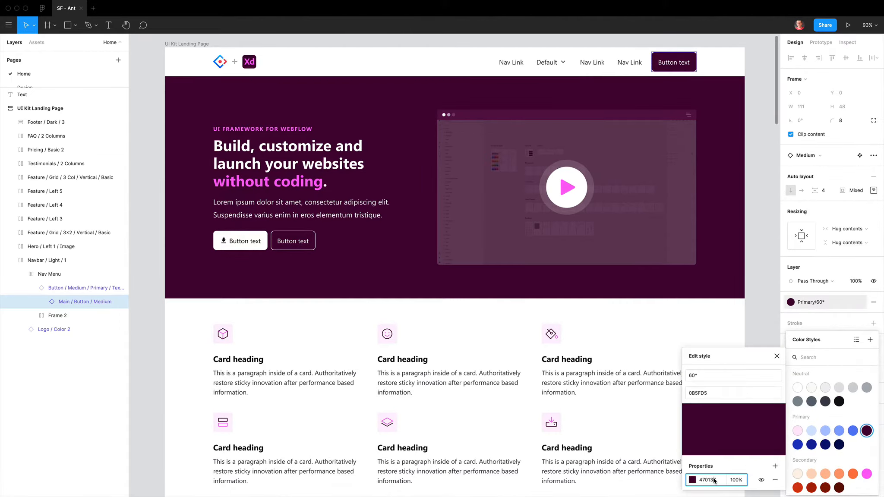
{"action": "double_click", "coordinate": [714, 480]}
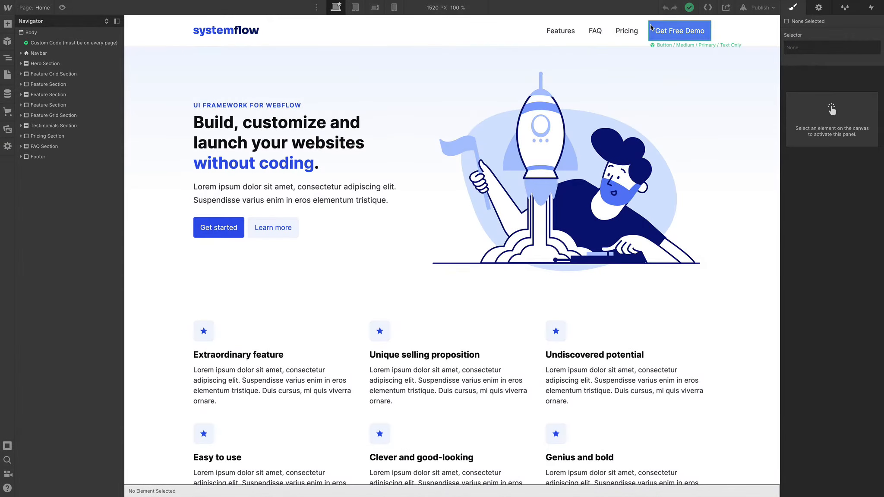
In Webflow, edit the Primary / 60 swatch through the hero heading's "without coding" text, set it to #470137 and save it
{"action": "left_click", "coordinate": [651, 28]}
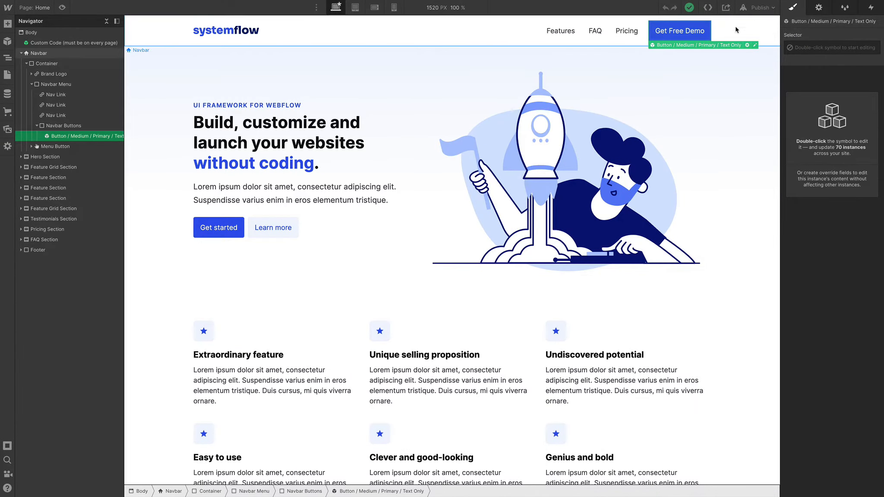
{"action": "left_click", "coordinate": [290, 167]}
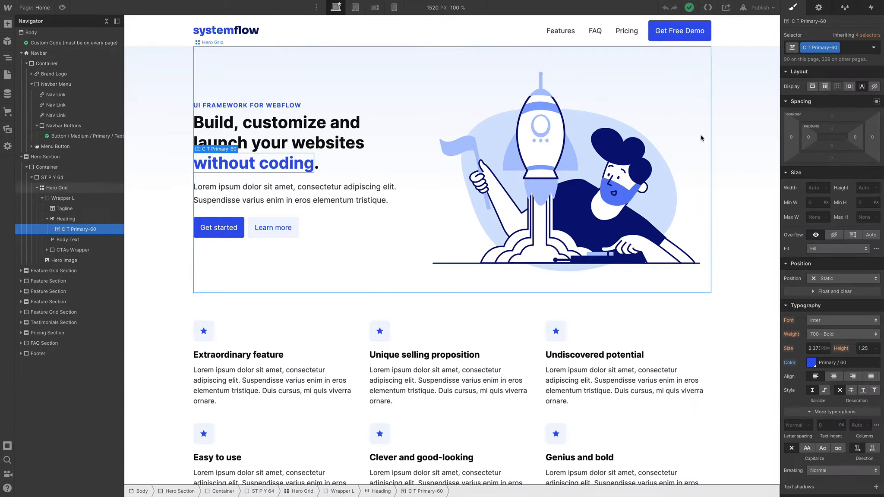
{"action": "left_click", "coordinate": [812, 363]}
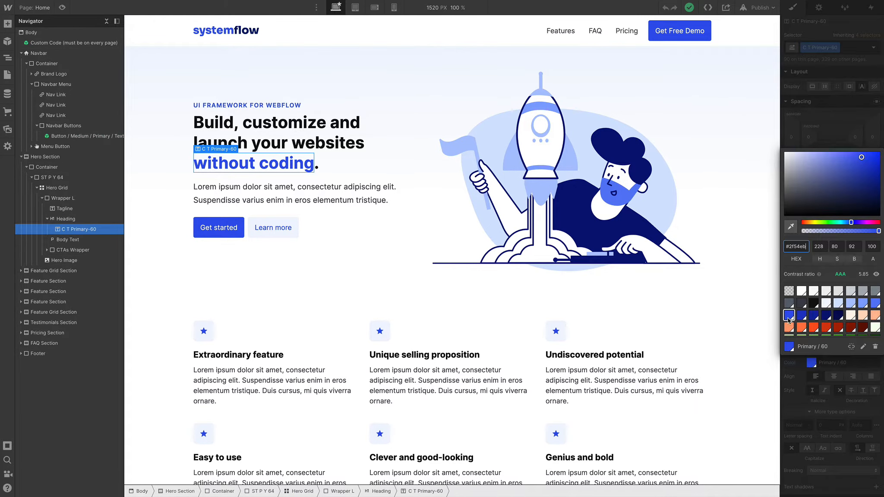
{"action": "left_click", "coordinate": [863, 346]}
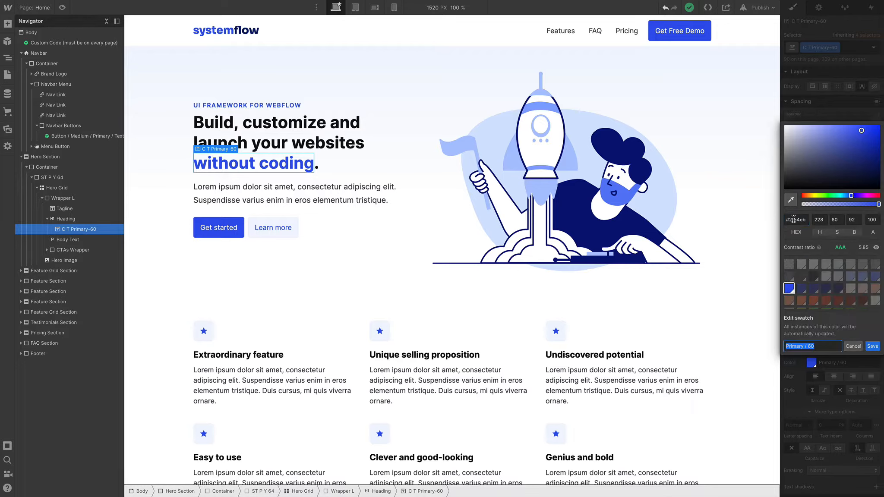
{"action": "left_click_drag", "start_coordinate": [794, 219], "coordinate": [805, 219]}
{"action": "type", "text": "470137"}
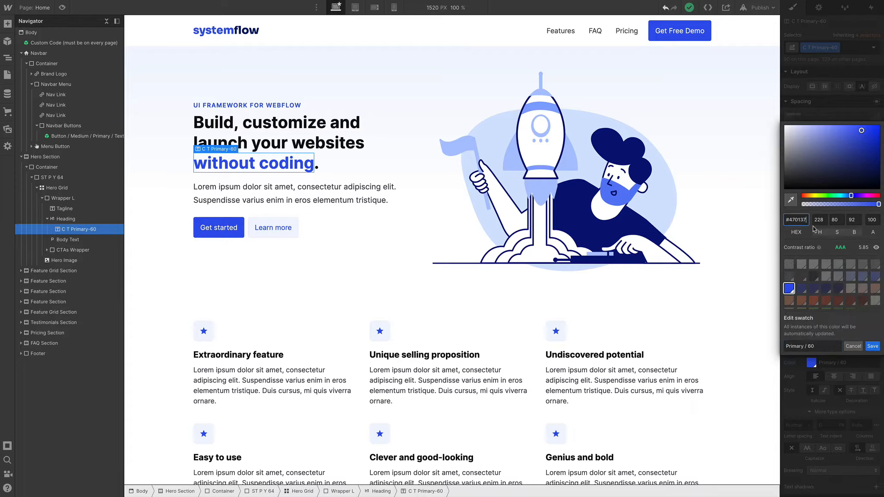
{"action": "key", "text": "Return"}
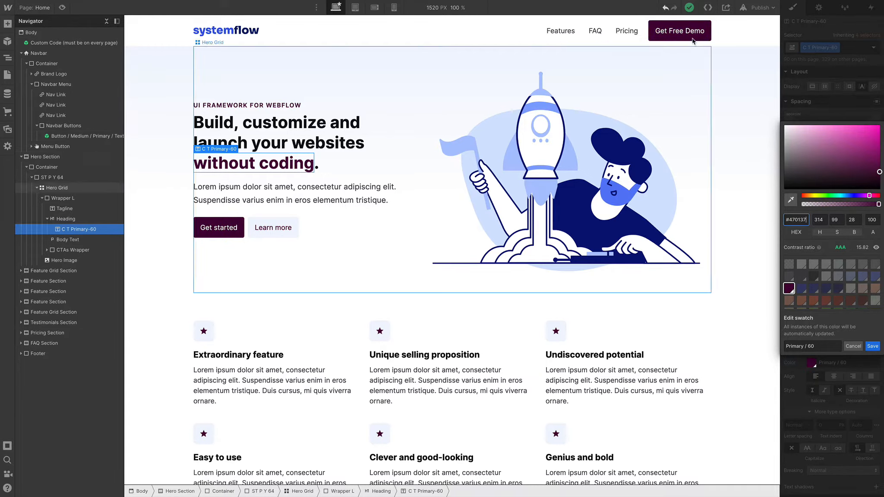
{"action": "left_click", "coordinate": [872, 347]}
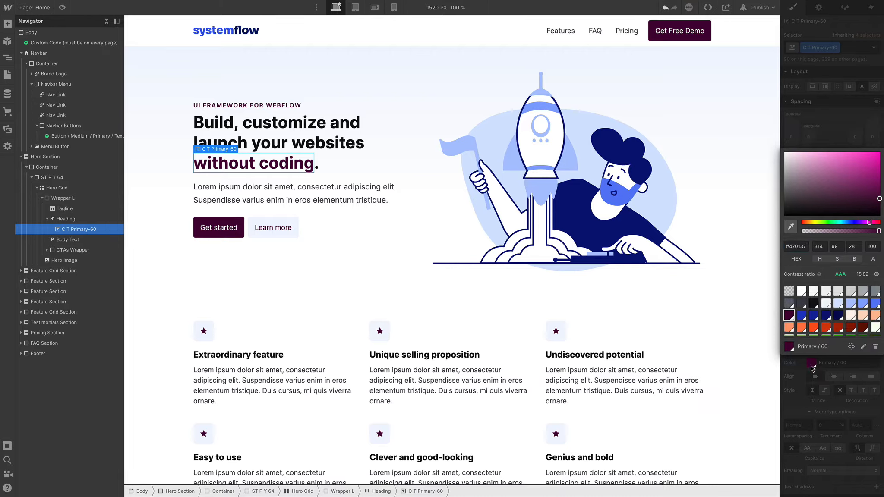
Open the Color style guide page, and in Figma export the Swatches group of the Color page as PNG
{"action": "left_click", "coordinate": [36, 8]}
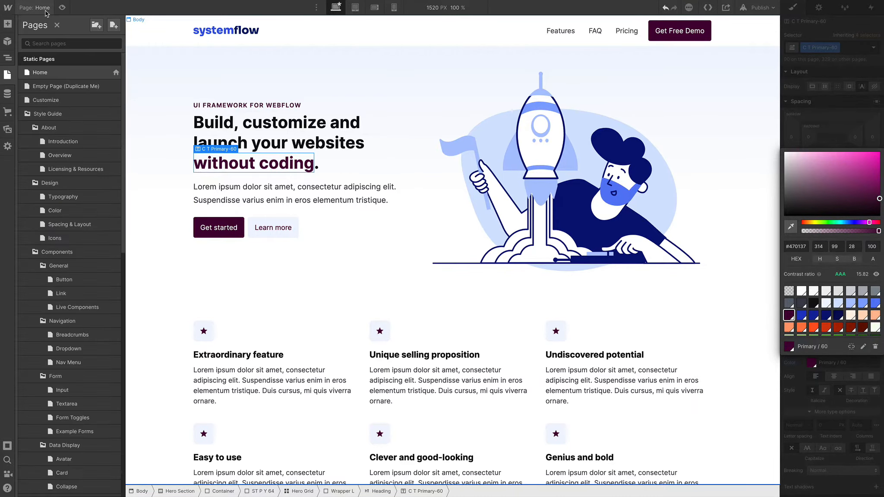
{"action": "left_click", "coordinate": [55, 210]}
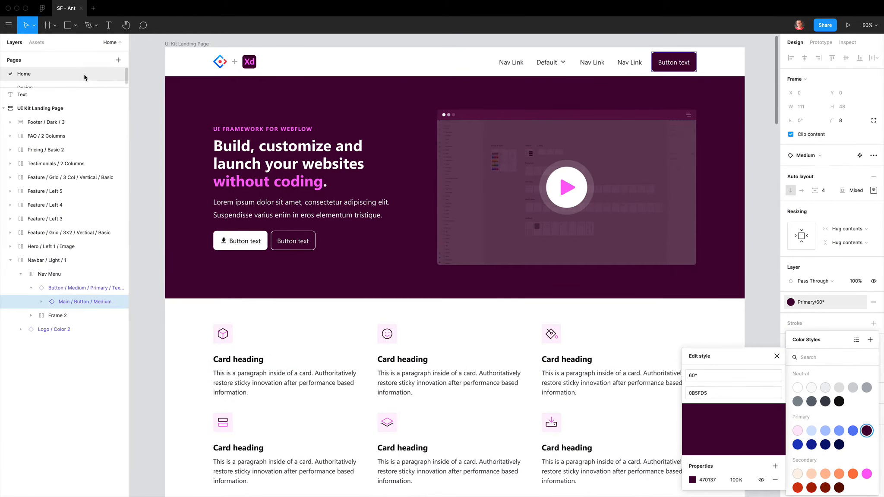
{"action": "scroll", "coordinate": [85, 77], "scroll_direction": "down", "scroll_amount": 4}
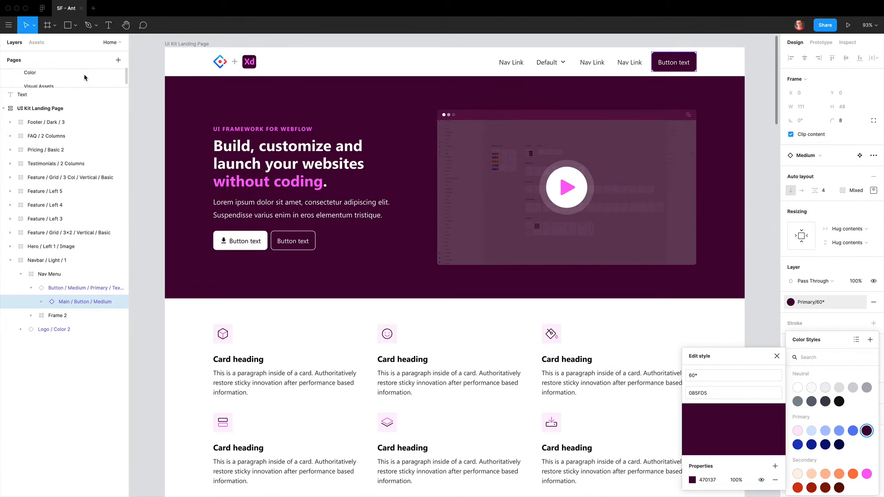
{"action": "left_click", "coordinate": [83, 77]}
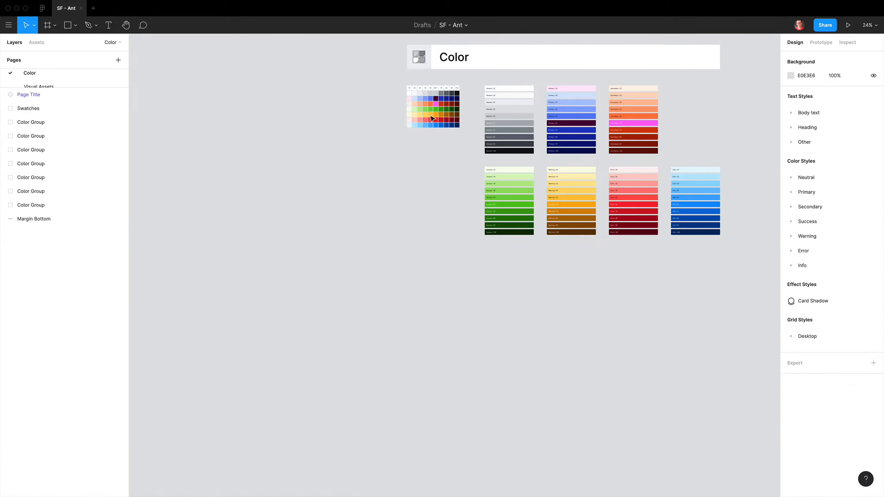
{"action": "left_click", "coordinate": [409, 88]}
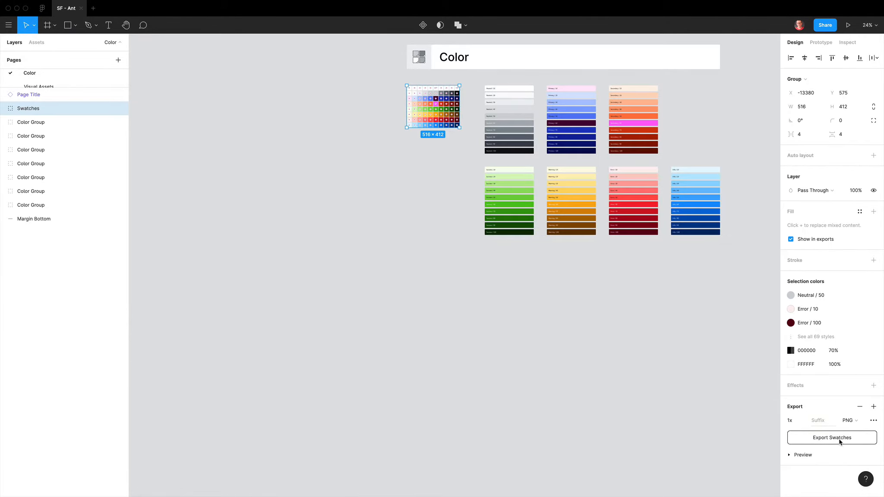
{"action": "left_click", "coordinate": [832, 438]}
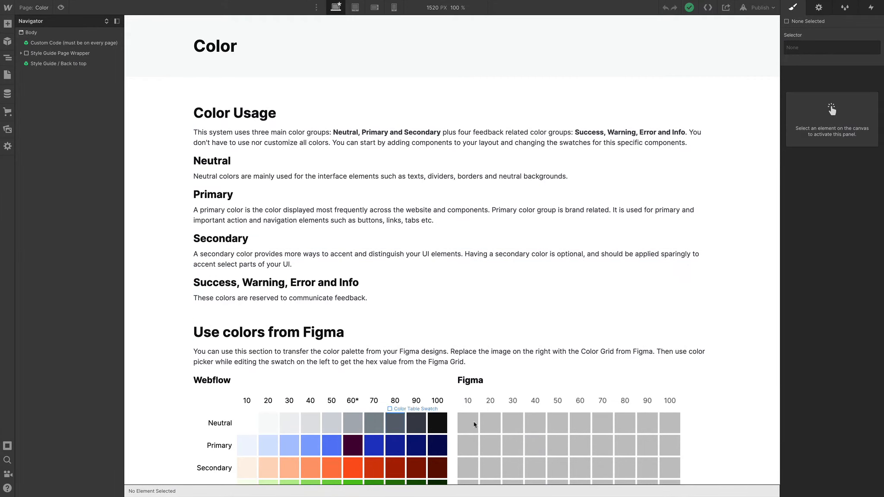
In Webflow, replace the gray placeholder grid under the Figma heading with the exported Swatches.png
{"action": "scroll", "coordinate": [501, 367], "scroll_direction": "down", "scroll_amount": 5}
{"action": "double_click", "coordinate": [517, 277]}
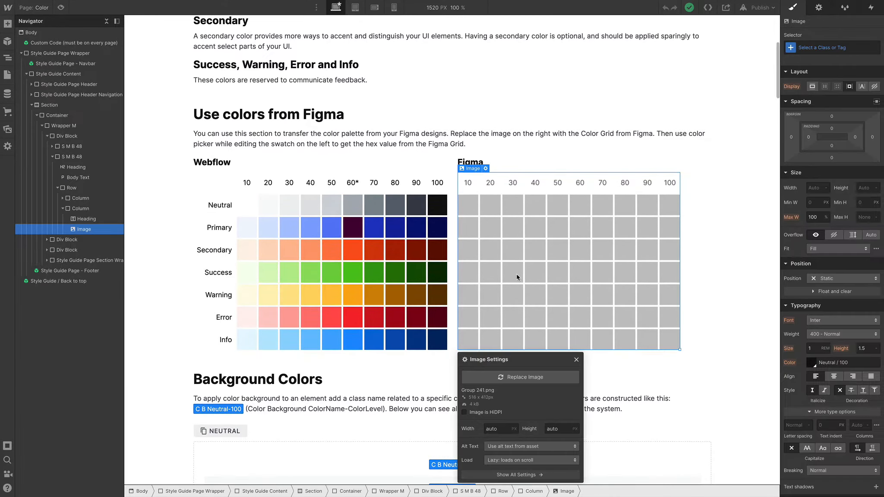
{"action": "left_click", "coordinate": [525, 378]}
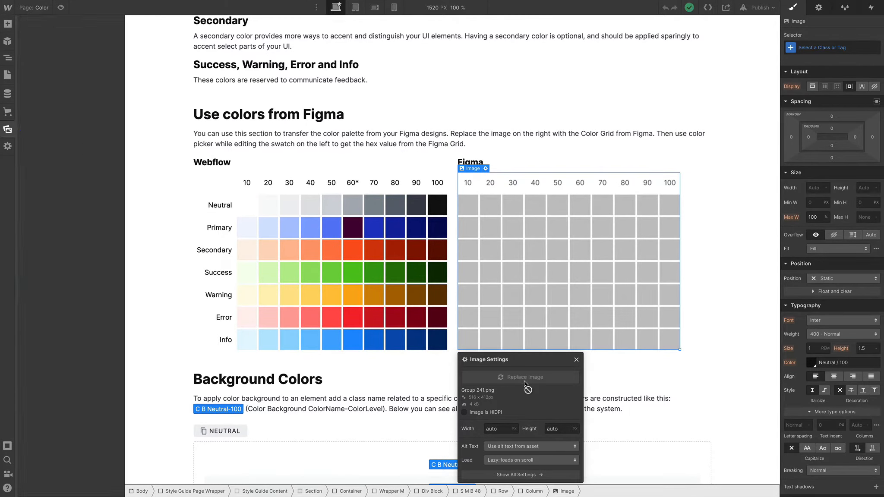
{"action": "left_click", "coordinate": [113, 46]}
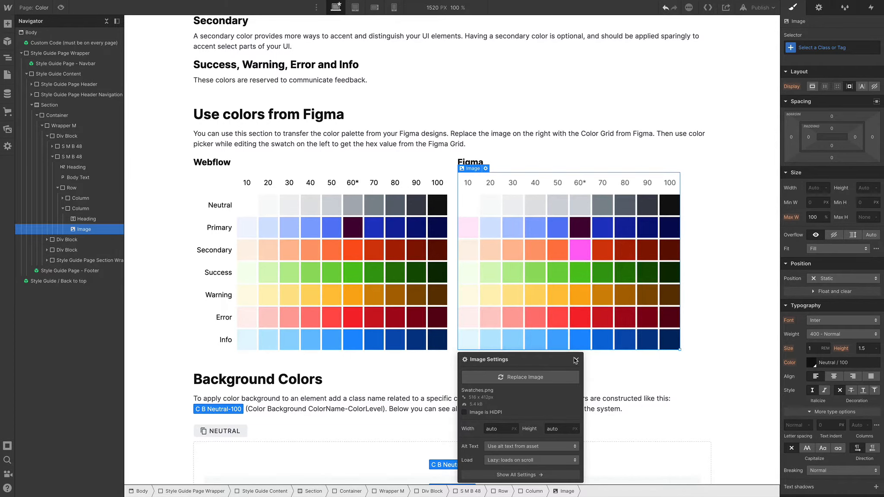
{"action": "left_click", "coordinate": [576, 360]}
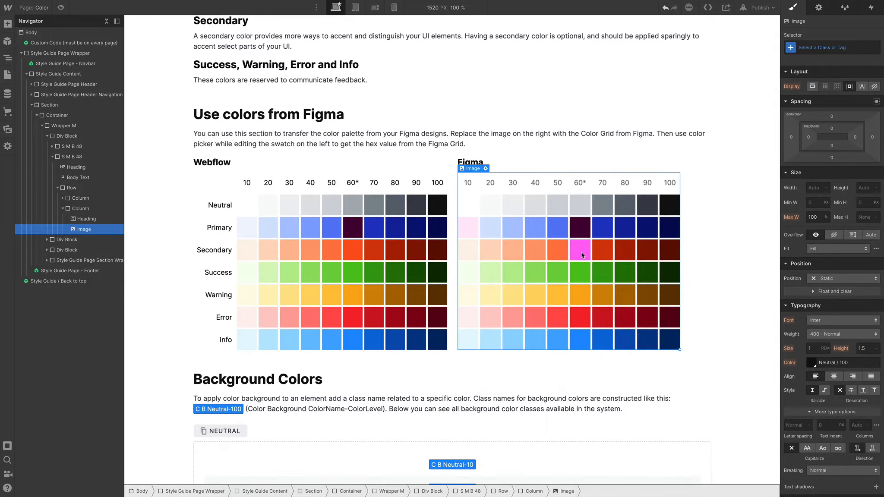
Try to change the Secondary / 60 swatch to the pink #ff61f6 sampled from the Figma color grid
{"action": "left_click", "coordinate": [354, 251]}
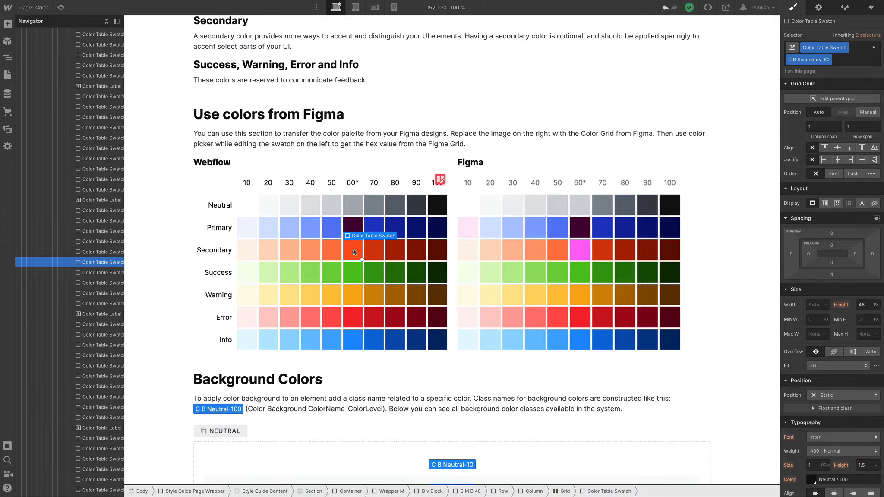
{"action": "scroll", "coordinate": [831, 309], "scroll_direction": "down", "scroll_amount": 8}
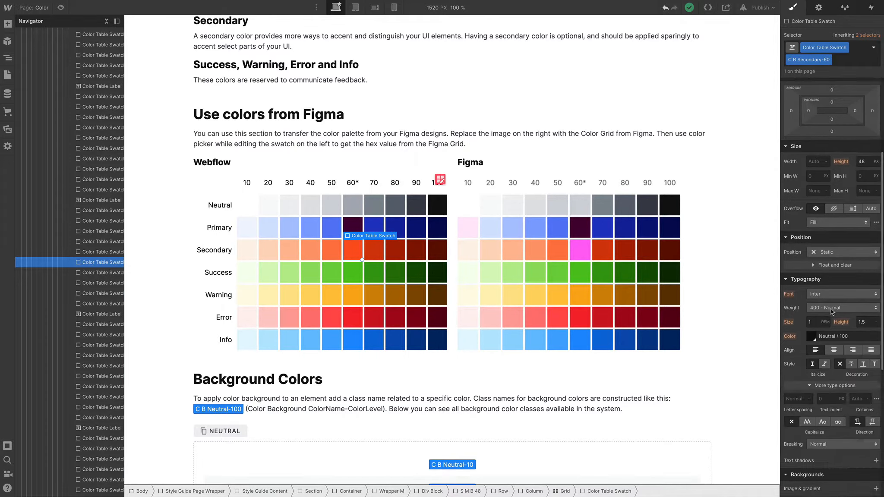
{"action": "left_click", "coordinate": [820, 315]}
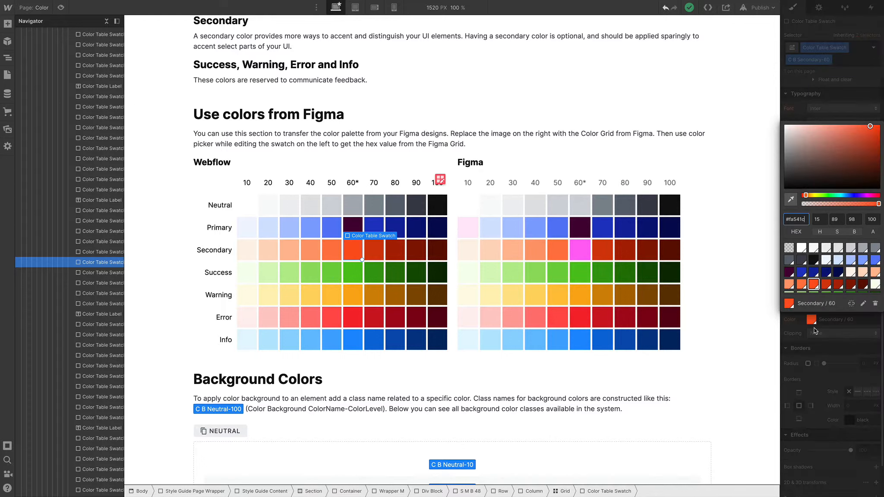
{"action": "double_click", "coordinate": [816, 283]}
{"action": "left_click", "coordinate": [792, 174]}
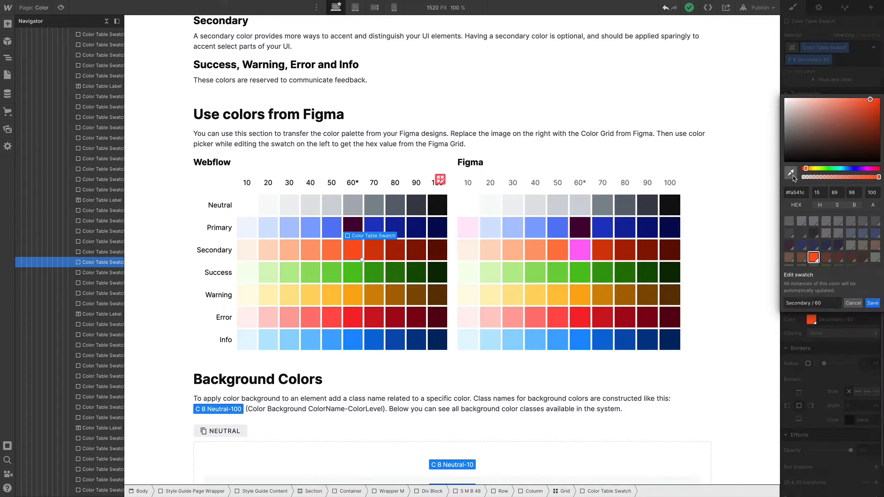
{"action": "left_click", "coordinate": [579, 250]}
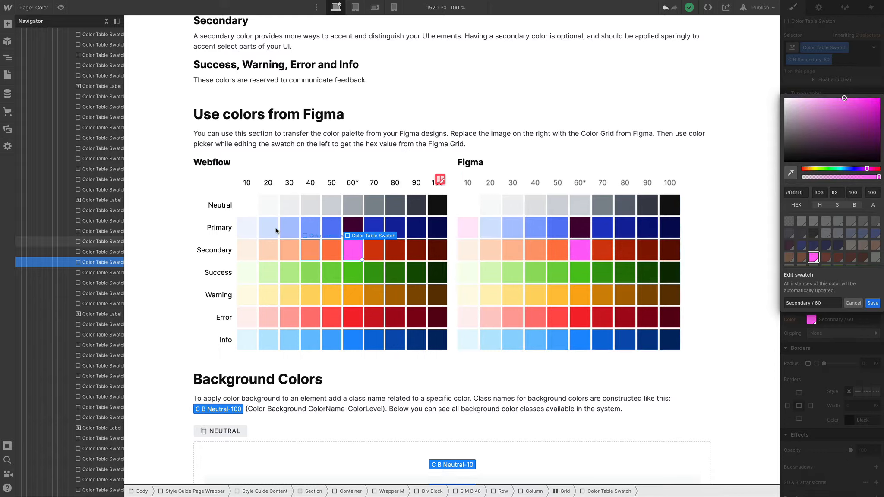
Change the Primary / 10 swatch to the light pink #ffe8fa sampled from the Figma color grid and save it
{"action": "left_click", "coordinate": [253, 231]}
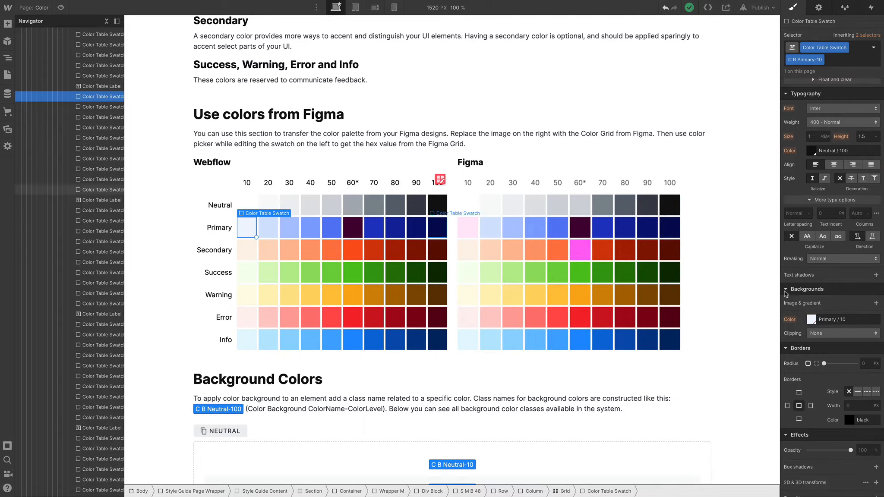
{"action": "left_click", "coordinate": [811, 321]}
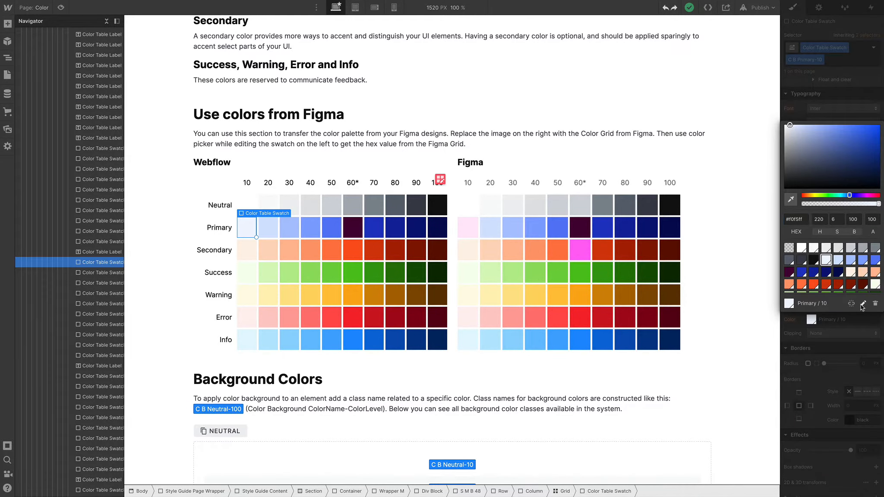
{"action": "left_click", "coordinate": [861, 305]}
{"action": "left_click", "coordinate": [792, 173]}
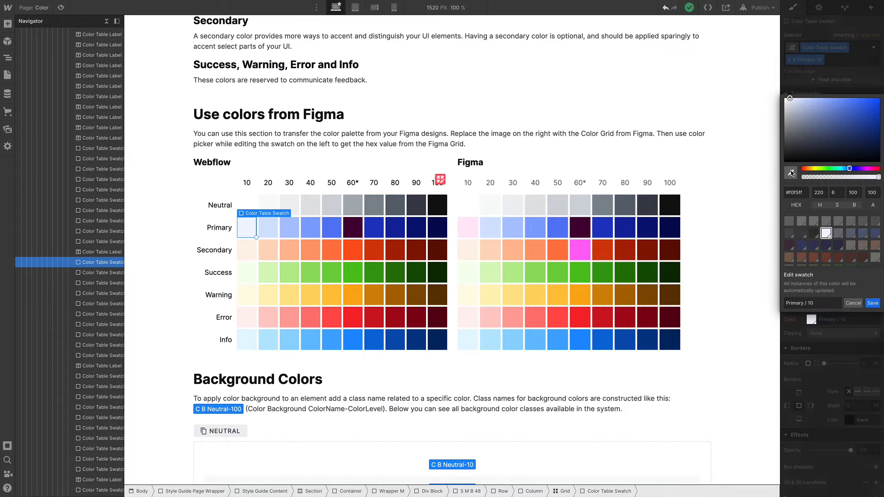
{"action": "left_click", "coordinate": [464, 229]}
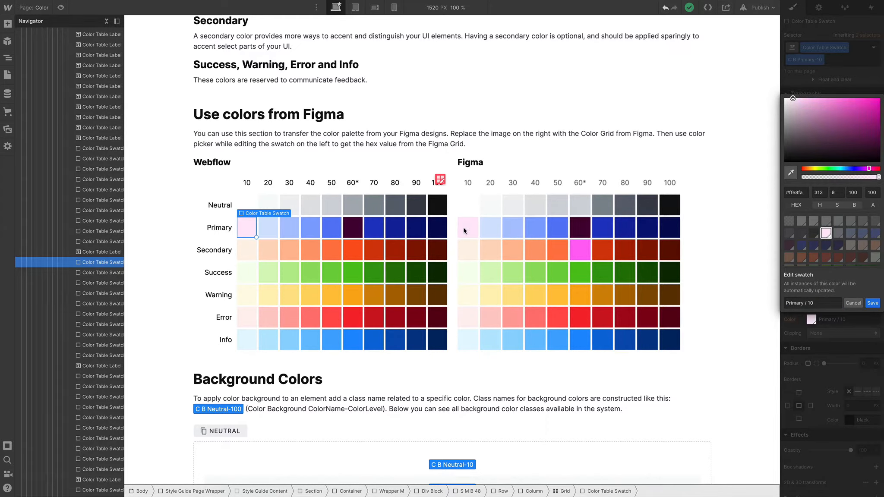
{"action": "left_click", "coordinate": [872, 303]}
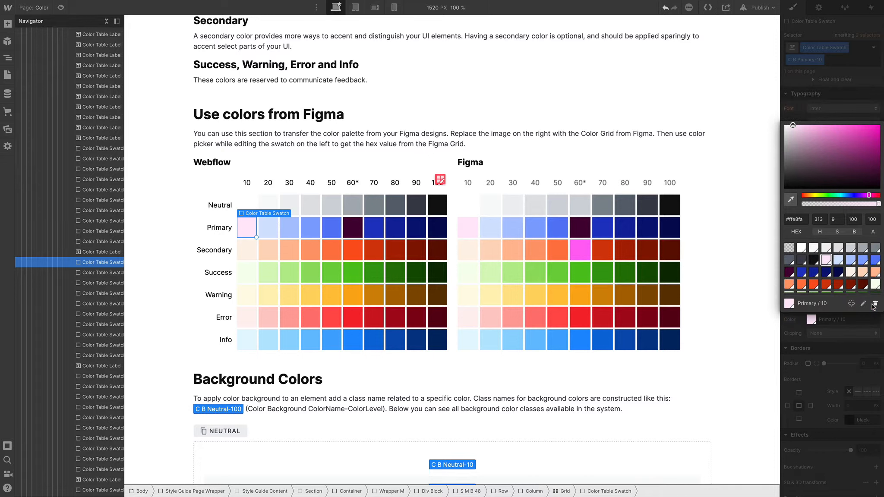
Close the swatch editing and return to the Home page of the site
{"action": "left_click", "coordinate": [382, 163]}
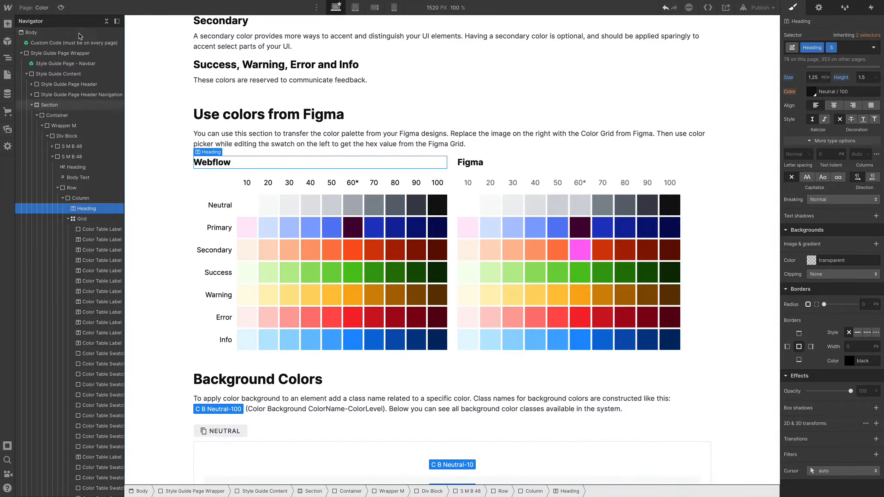
{"action": "key", "text": "p"}
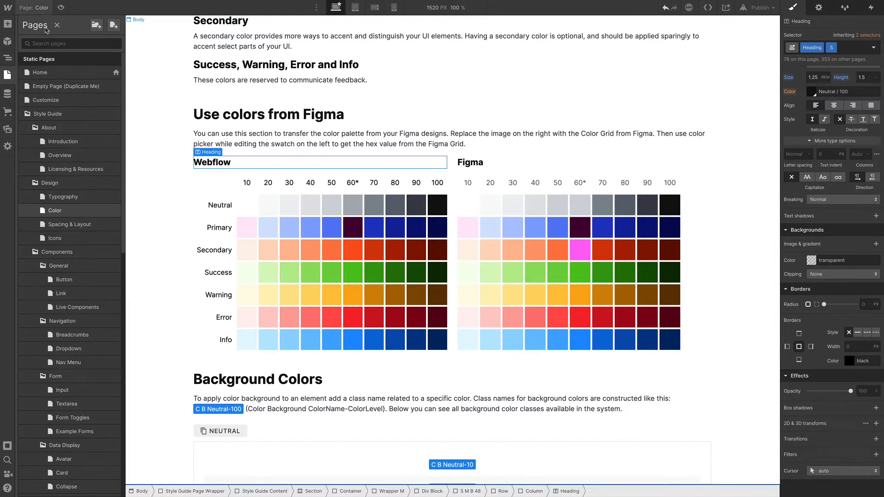
{"action": "left_click", "coordinate": [54, 73]}
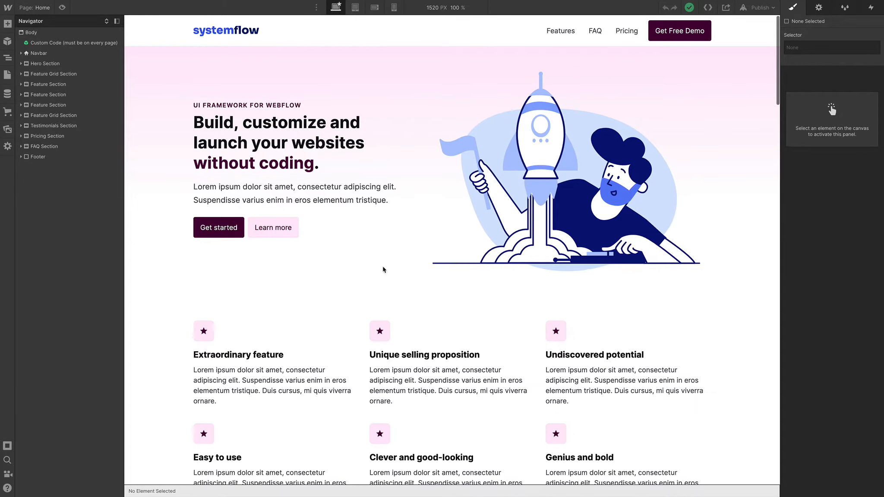
Open the navbar's Brand Logo symbol for editing and show the settings of its Image override field
{"action": "left_click", "coordinate": [239, 31]}
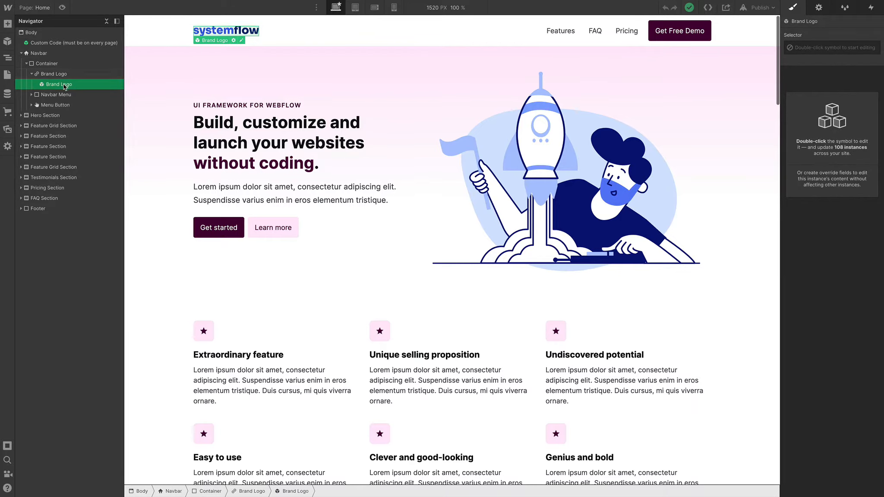
{"action": "left_click", "coordinate": [234, 41]}
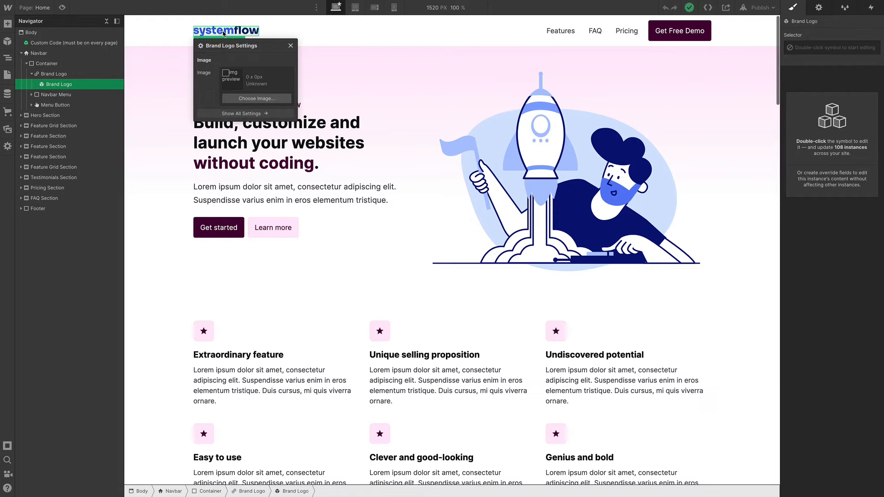
{"action": "double_click", "coordinate": [223, 32]}
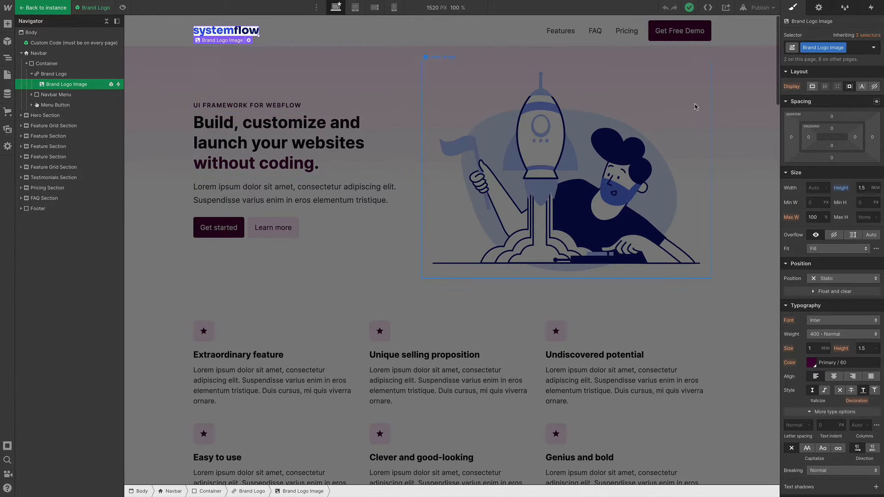
{"action": "left_click", "coordinate": [819, 8]}
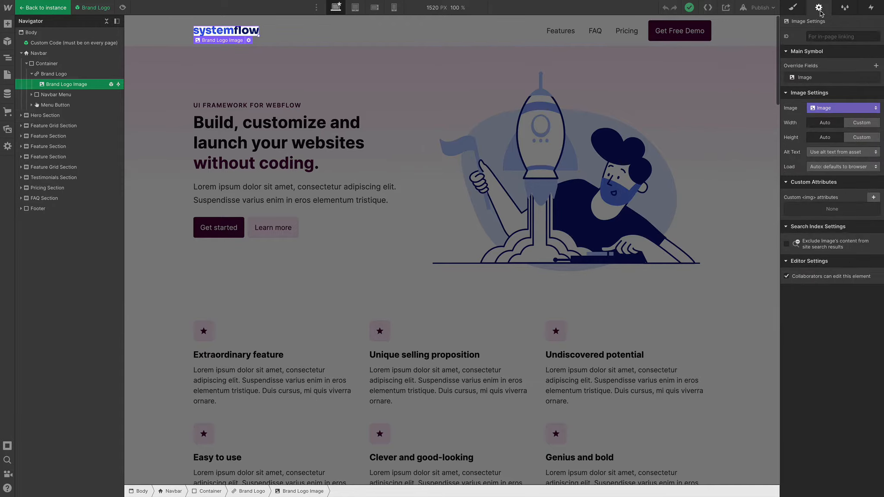
{"action": "left_click", "coordinate": [824, 80]}
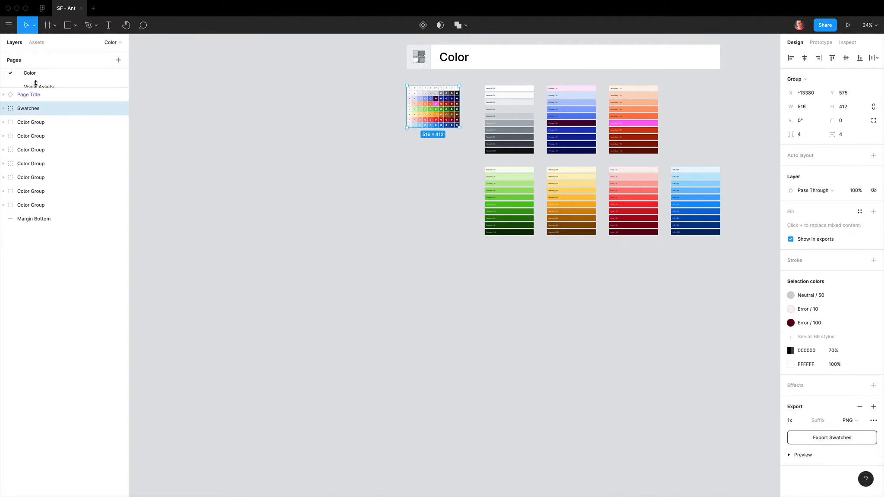
In Figma, export the navbar logo of the UI Kit Landing Page as an SVG into the XD For Figma folder
{"action": "scroll", "coordinate": [36, 83], "scroll_direction": "up", "scroll_amount": 2}
{"action": "left_click", "coordinate": [36, 74]}
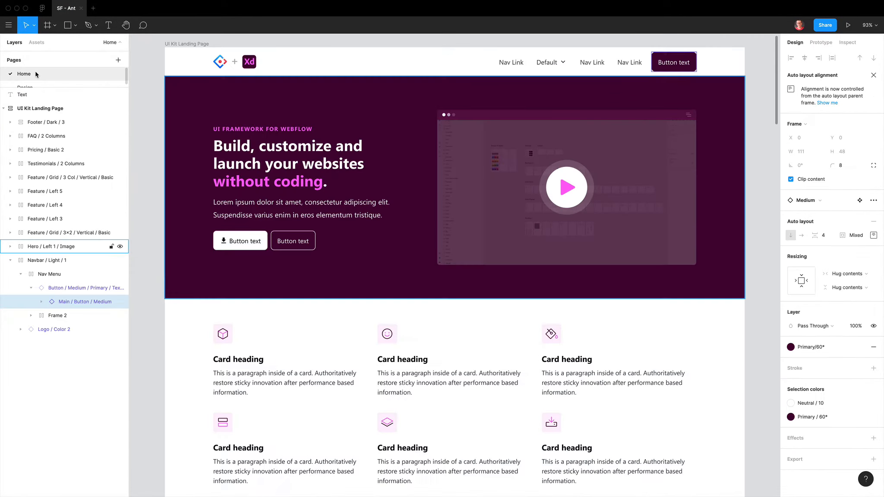
{"action": "left_click", "coordinate": [223, 67]}
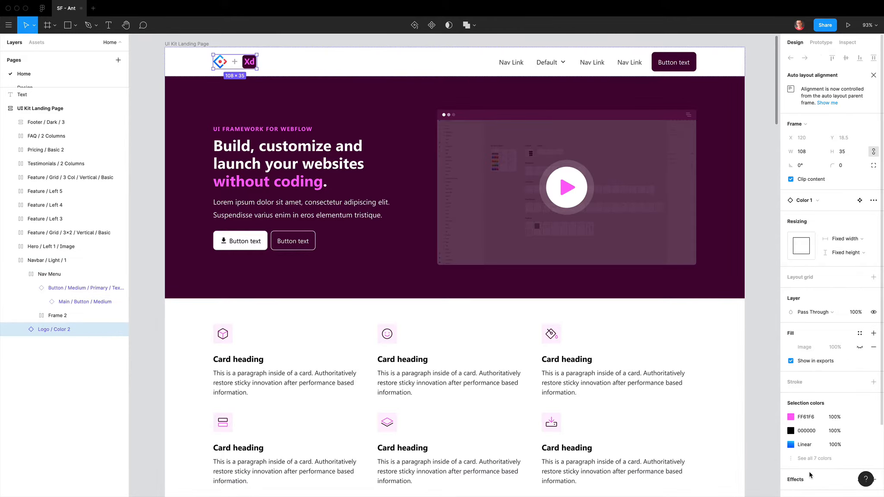
{"action": "scroll", "coordinate": [811, 466], "scroll_direction": "down", "scroll_amount": 3}
{"action": "left_click", "coordinate": [855, 434]}
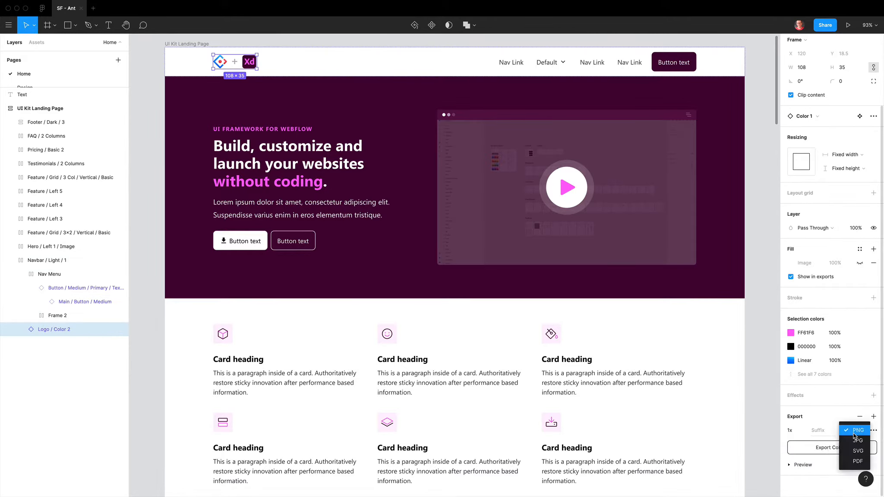
{"action": "left_click", "coordinate": [857, 451]}
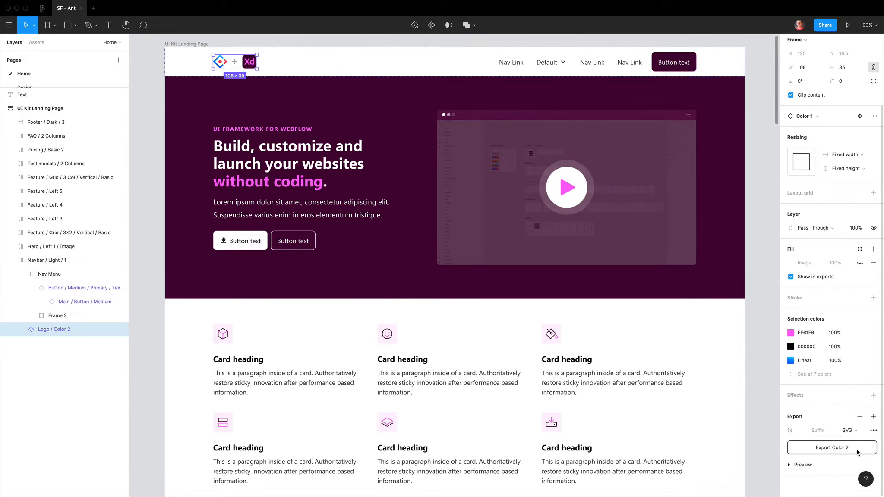
{"action": "left_click", "coordinate": [832, 450]}
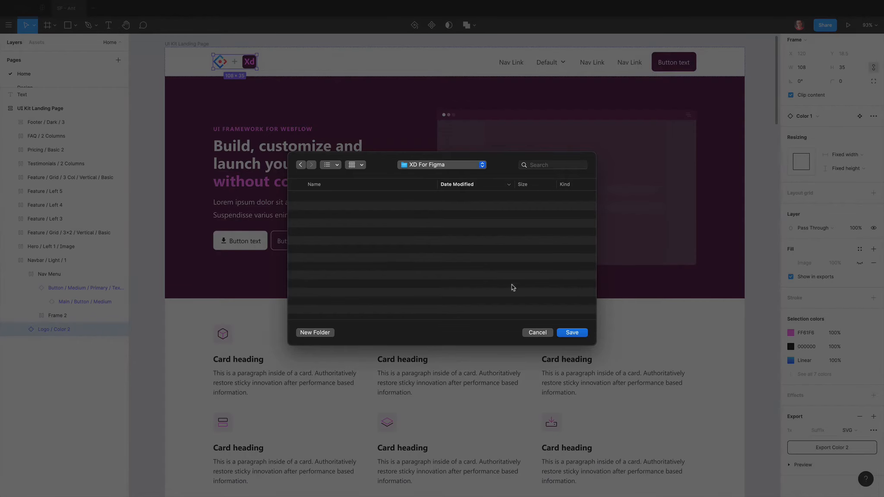
{"action": "left_click", "coordinate": [572, 333]}
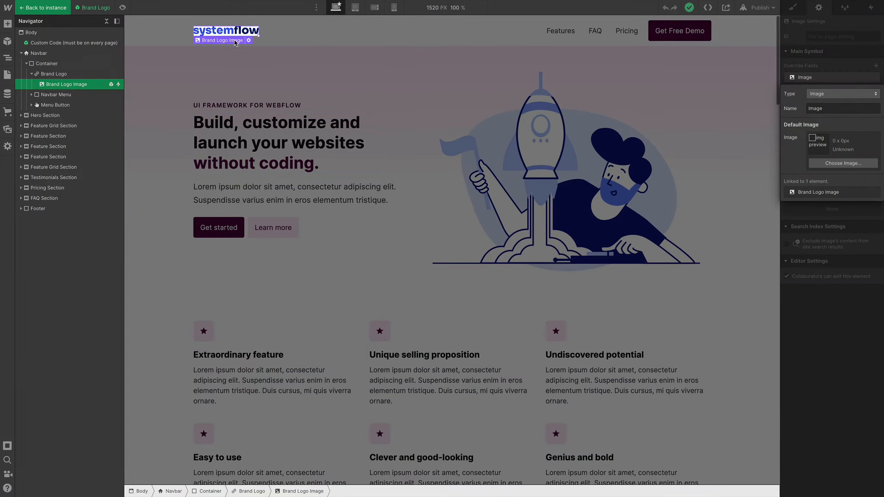
In Webflow, replace the Brand Logo symbol's default image with the exported logo, set its height to 2.1 rem and return to the page
{"action": "left_click", "coordinate": [847, 164]}
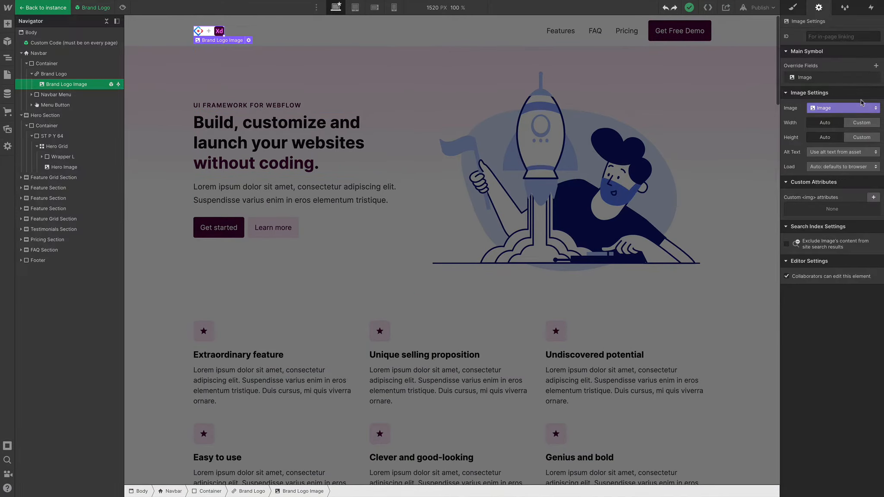
{"action": "left_click", "coordinate": [794, 12]}
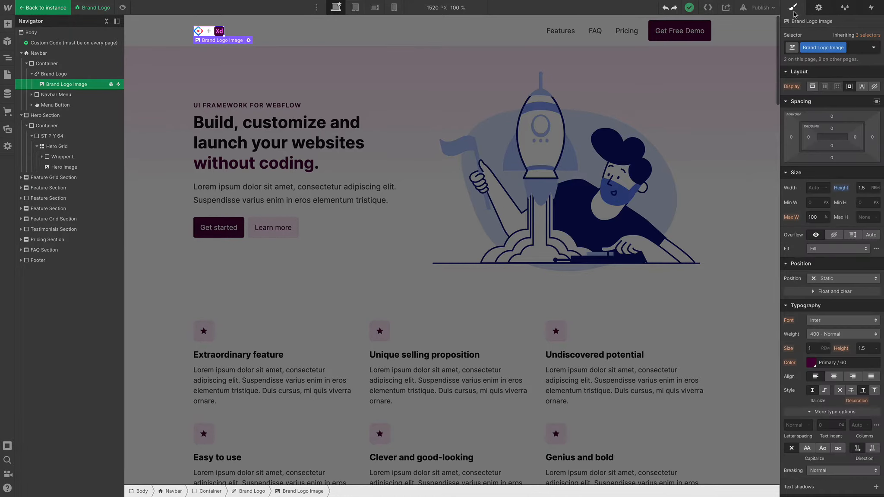
{"action": "left_click", "coordinate": [867, 189]}
{"action": "type", "text": "2.1"}
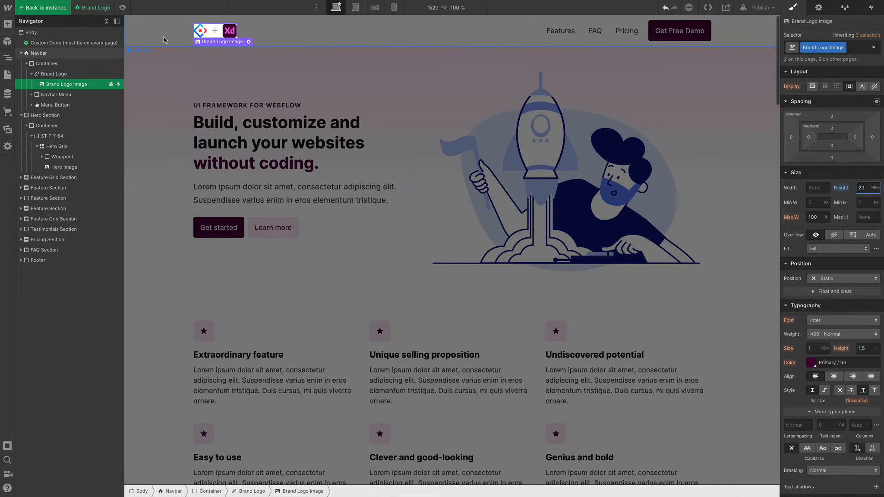
{"action": "left_click", "coordinate": [39, 9]}
{"action": "left_click", "coordinate": [169, 88]}
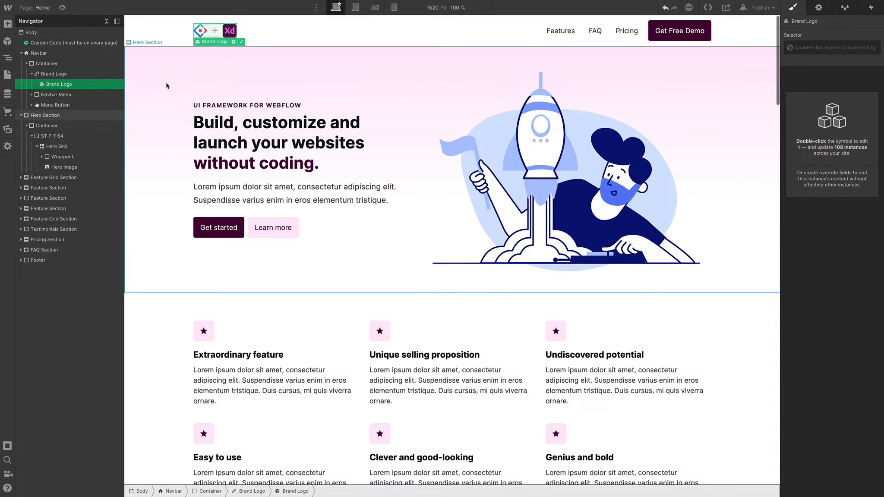
Set the Navbar's position to Fixed and pin it full width to the top of the page
{"action": "left_click", "coordinate": [226, 36]}
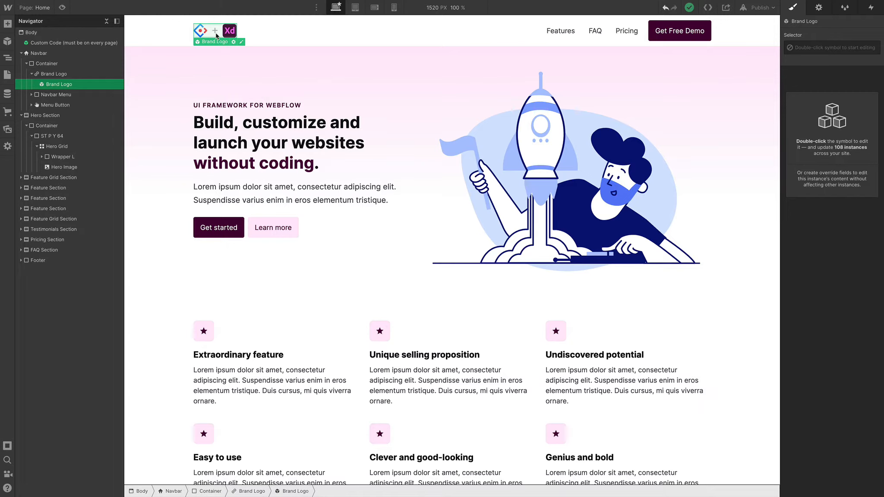
{"action": "left_click", "coordinate": [292, 35]}
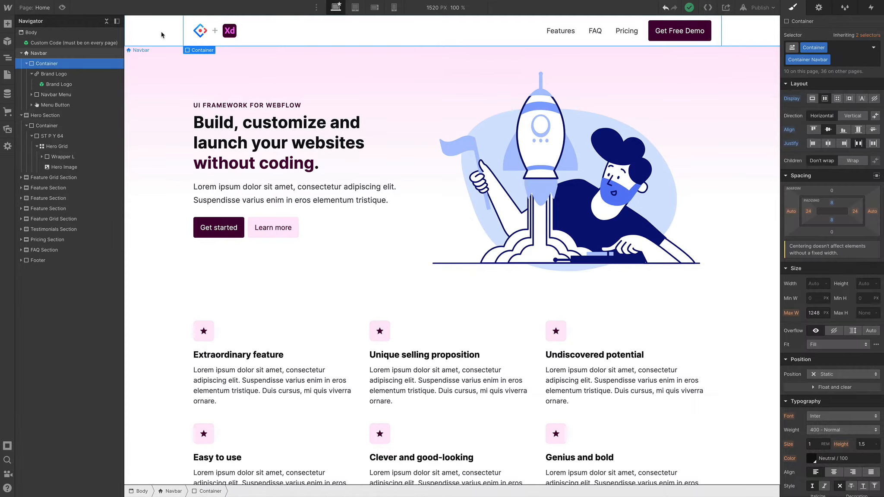
{"action": "left_click", "coordinate": [67, 53]}
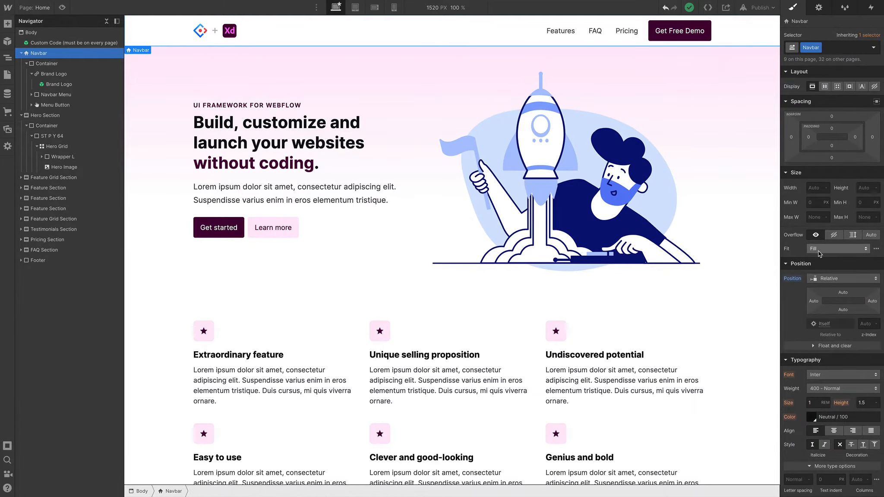
{"action": "scroll", "coordinate": [819, 254], "scroll_direction": "down", "scroll_amount": 1}
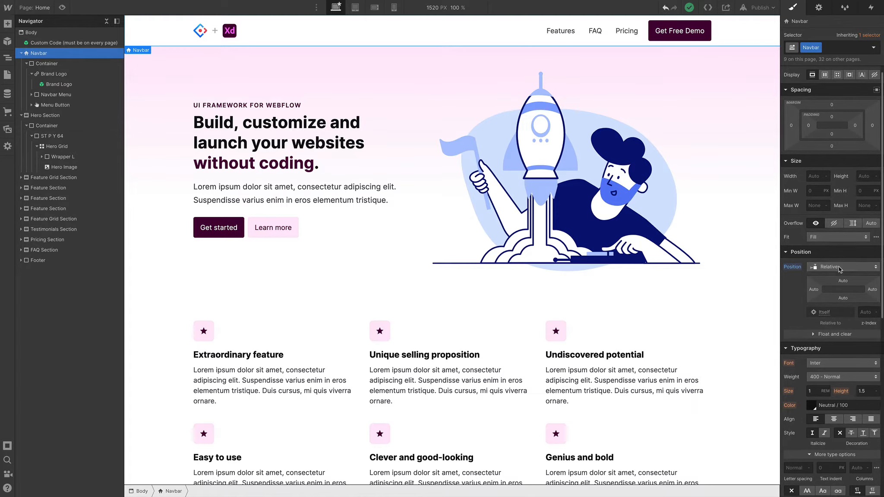
{"action": "left_click", "coordinate": [839, 268]}
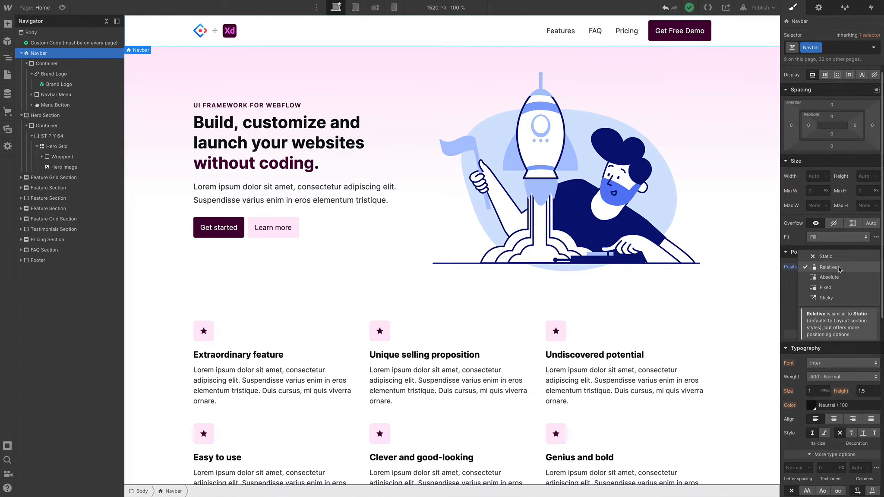
{"action": "left_click", "coordinate": [828, 288]}
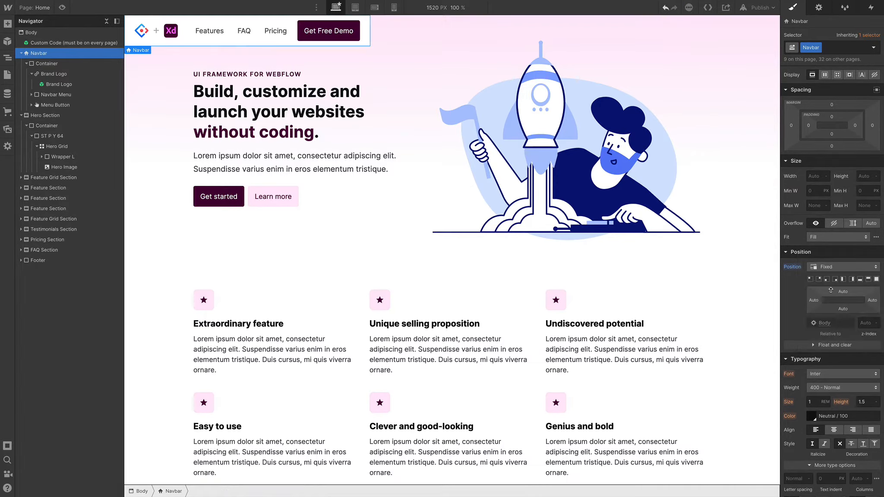
{"action": "left_click", "coordinate": [869, 280]}
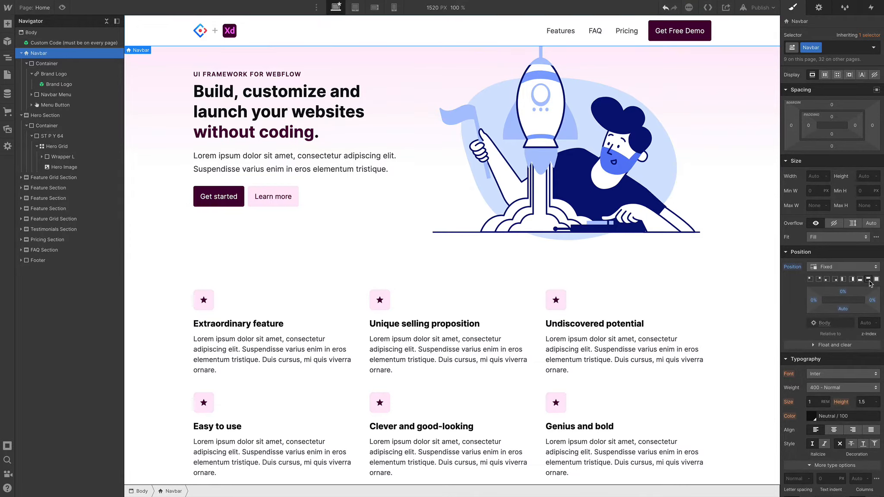
Change the Navbar's position to Sticky and check how it behaves over the page content
{"action": "left_click", "coordinate": [847, 266]}
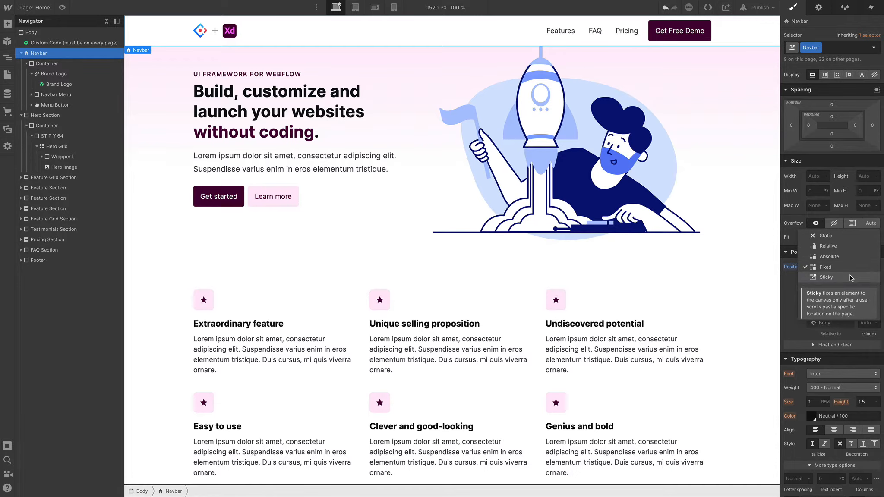
{"action": "left_click", "coordinate": [850, 276]}
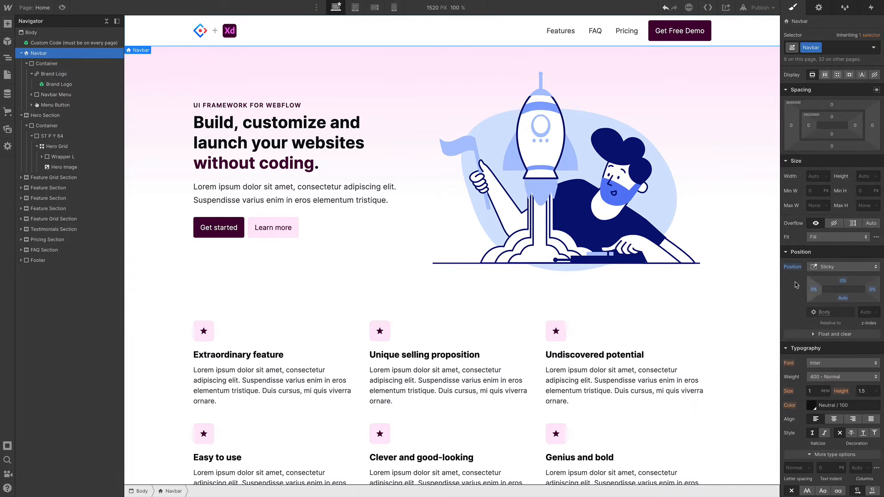
{"action": "scroll", "coordinate": [547, 135], "scroll_direction": "down", "scroll_amount": 3}
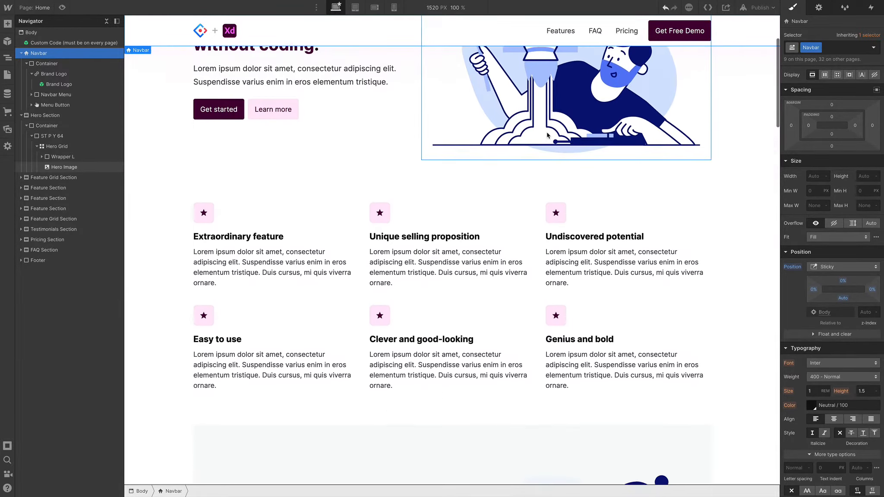
{"action": "scroll", "coordinate": [547, 135], "scroll_direction": "up", "scroll_amount": 3}
{"action": "scroll", "coordinate": [547, 135], "scroll_direction": "down", "scroll_amount": 12}
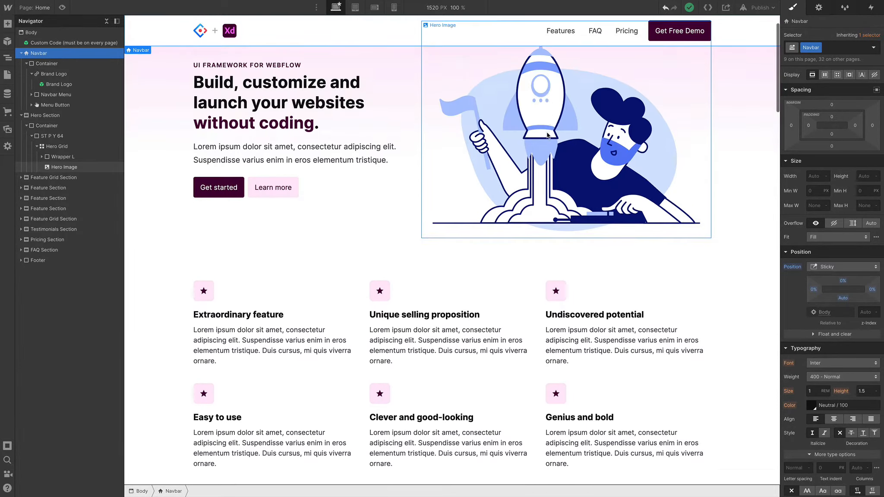
{"action": "scroll", "coordinate": [547, 135], "scroll_direction": "down", "scroll_amount": 5}
{"action": "scroll", "coordinate": [547, 135], "scroll_direction": "up", "scroll_amount": 15}
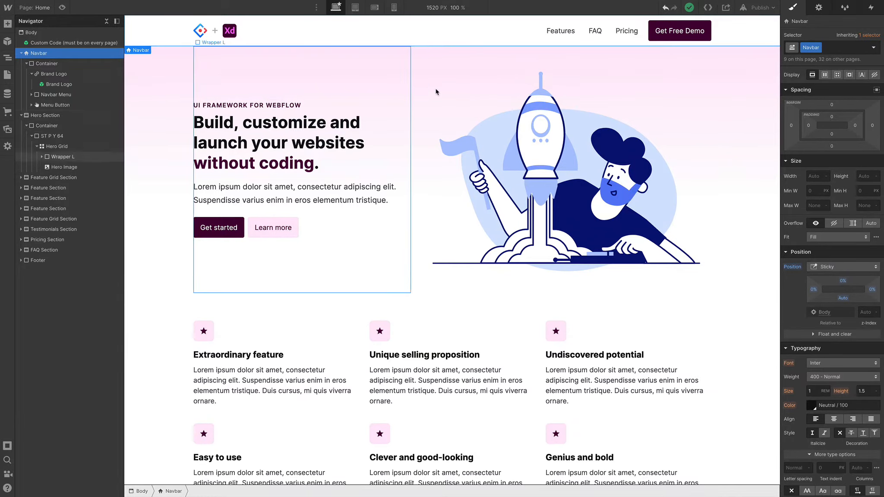
Give the Navbar a 1 px solid bottom border in the Neutral / 30 swatch color
{"action": "scroll", "coordinate": [799, 362], "scroll_direction": "down", "scroll_amount": 7}
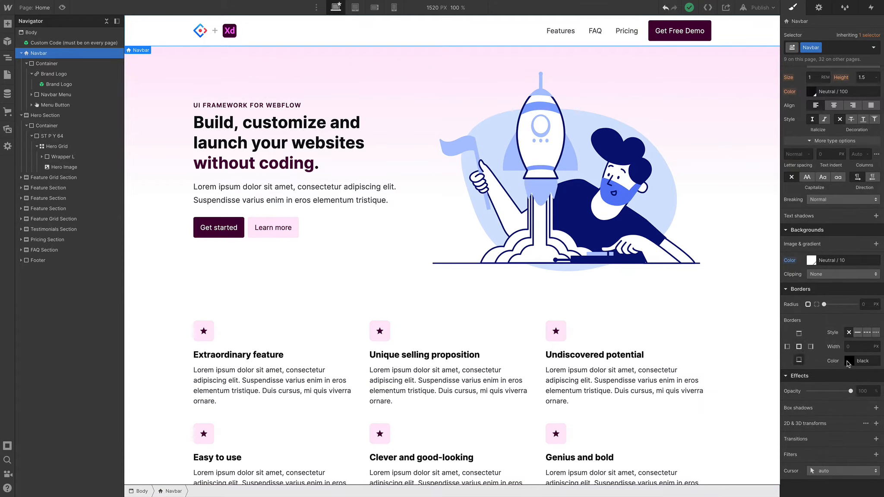
{"action": "left_click", "coordinate": [847, 362]}
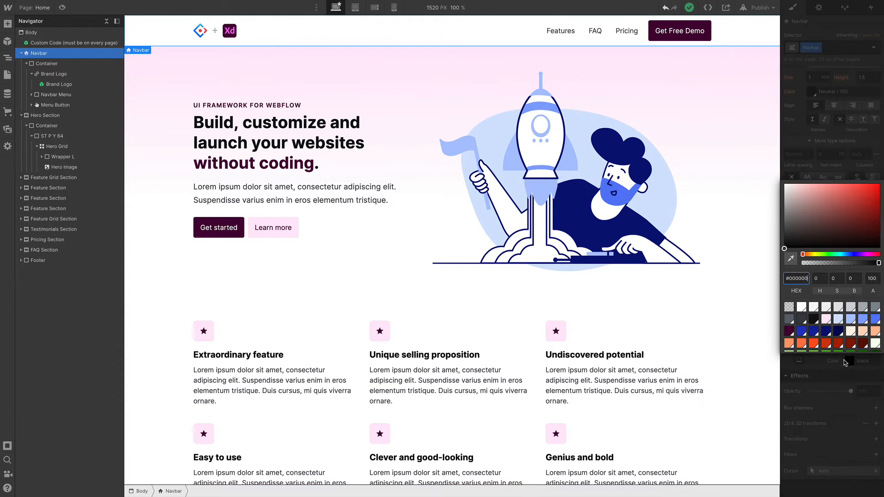
{"action": "left_click", "coordinate": [826, 307]}
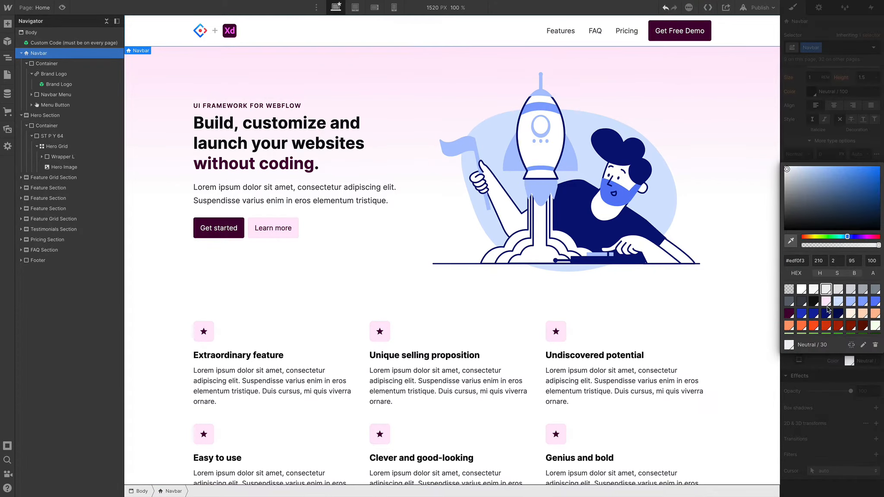
{"action": "left_click", "coordinate": [823, 370]}
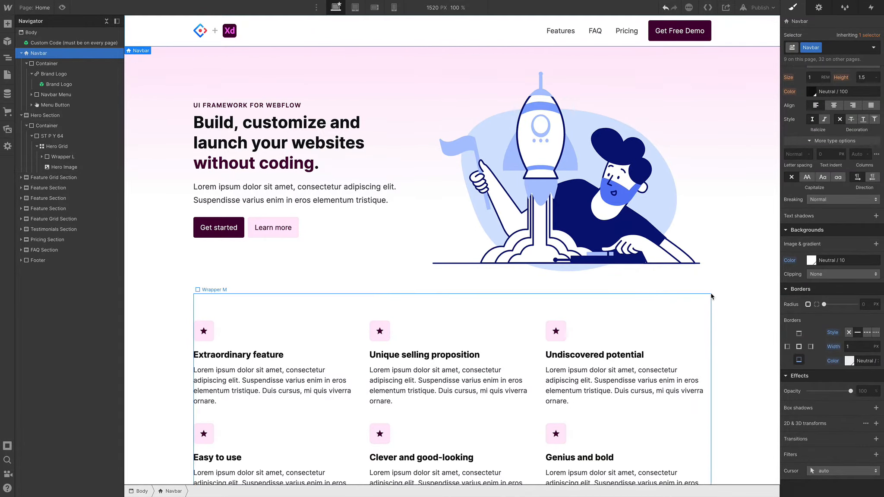
Preview the Home page and examine the sticky navbar and its bottom border against the hero and feature sections
{"action": "scroll", "coordinate": [711, 296], "scroll_direction": "down", "scroll_amount": 4}
{"action": "scroll", "coordinate": [712, 298], "scroll_direction": "up", "scroll_amount": 4}
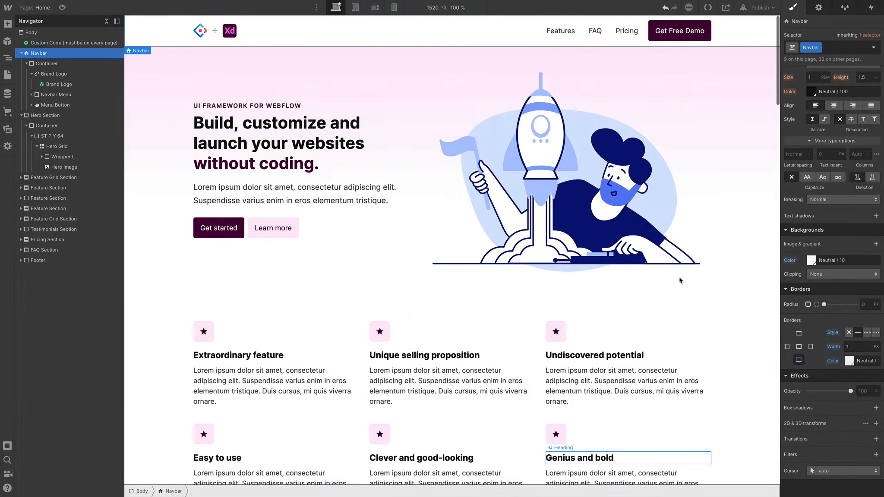
{"action": "left_click", "coordinate": [63, 8]}
{"action": "scroll", "coordinate": [182, 77], "scroll_direction": "down", "scroll_amount": 7}
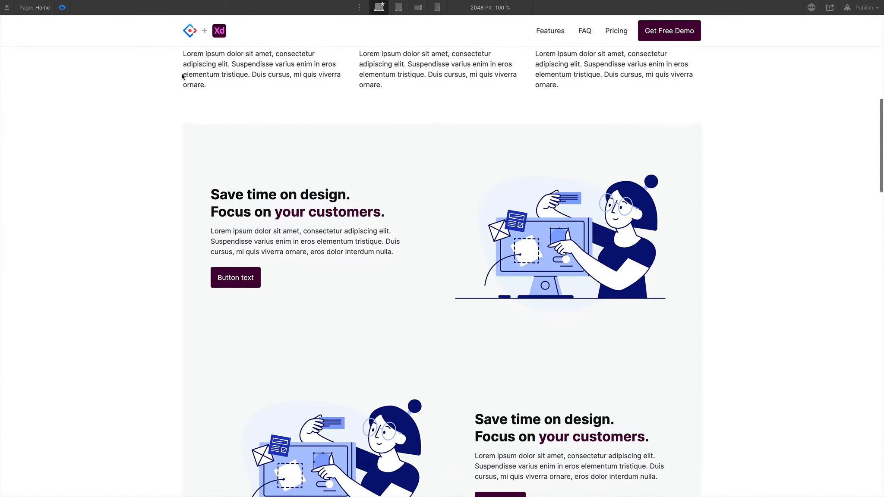
{"action": "scroll", "coordinate": [181, 76], "scroll_direction": "down", "scroll_amount": 1}
{"action": "scroll", "coordinate": [182, 76], "scroll_direction": "up", "scroll_amount": 1}
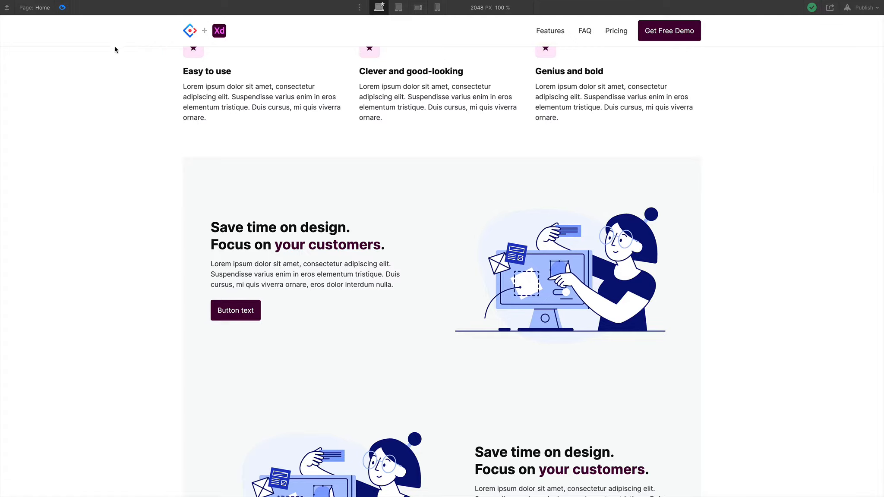
{"action": "scroll", "coordinate": [407, 143], "scroll_direction": "up", "scroll_amount": 5}
{"action": "scroll", "coordinate": [406, 143], "scroll_direction": "down", "scroll_amount": 15}
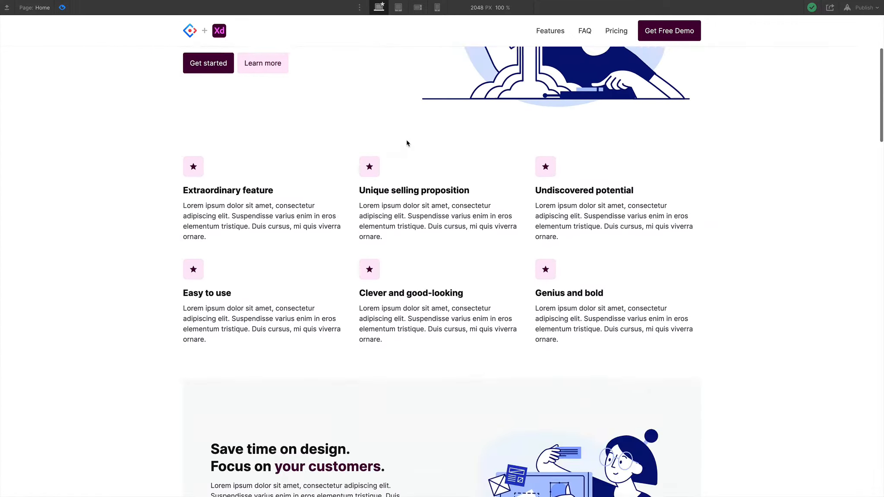
Exit the preview, remove the Hero Section's linear gradient and give it a solid Primary / 60 background color
{"action": "scroll", "coordinate": [407, 144], "scroll_direction": "up", "scroll_amount": 15}
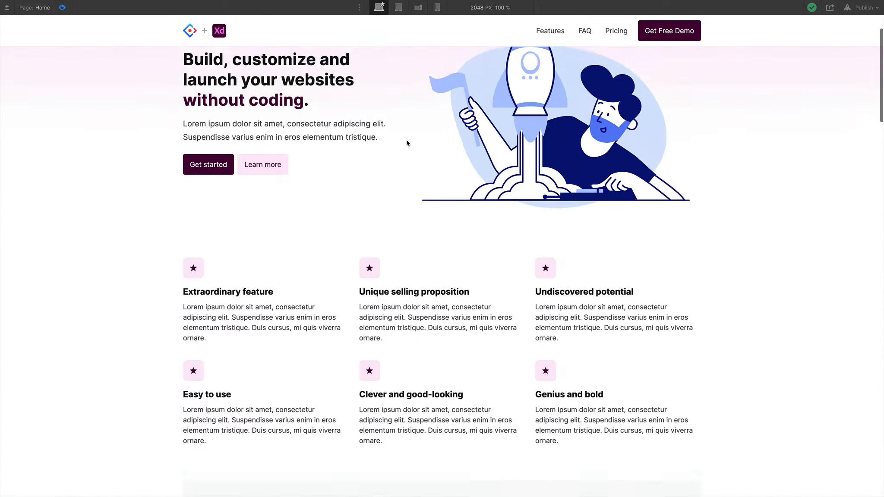
{"action": "left_click", "coordinate": [63, 9]}
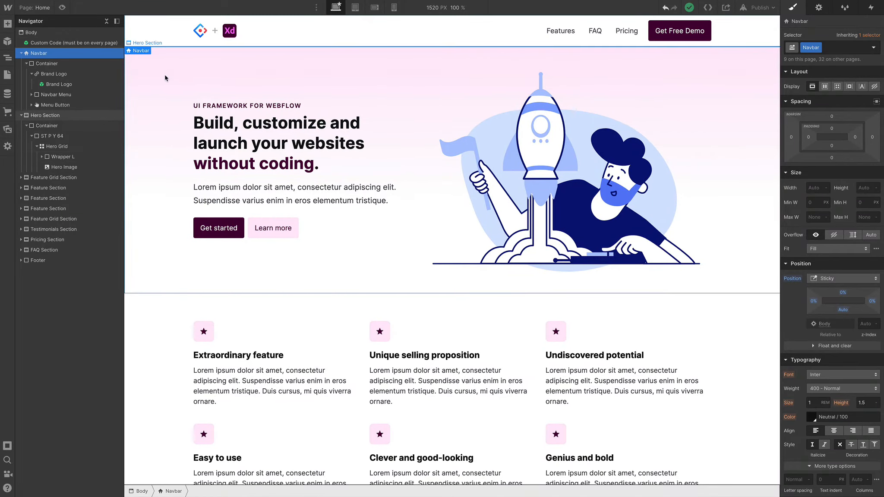
{"action": "left_click", "coordinate": [164, 78]}
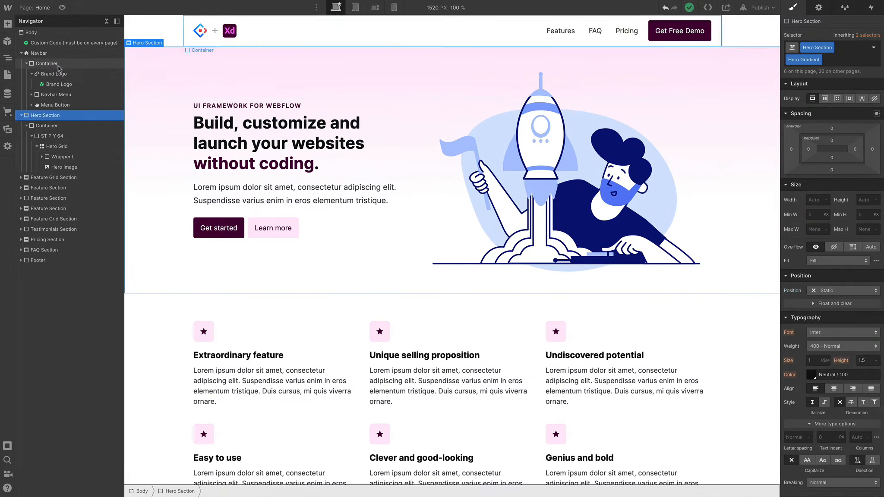
{"action": "left_click", "coordinate": [22, 53]}
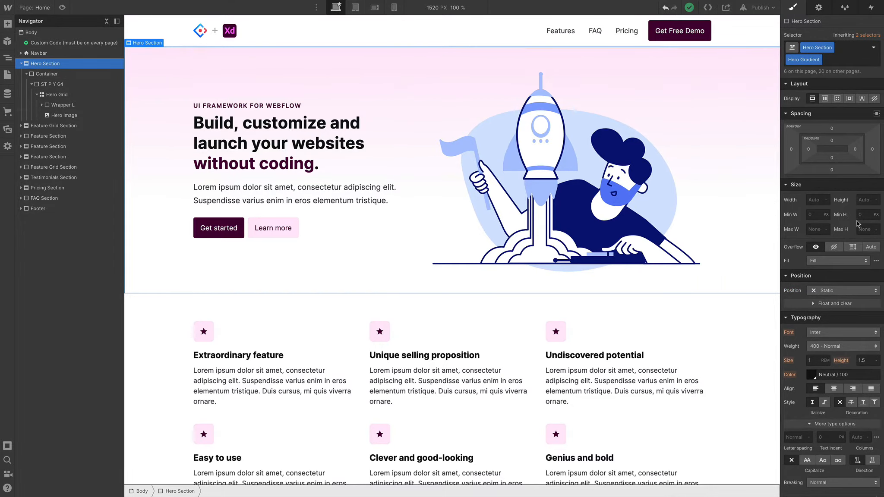
{"action": "scroll", "coordinate": [857, 223], "scroll_direction": "down", "scroll_amount": 3}
{"action": "scroll", "coordinate": [857, 242], "scroll_direction": "down", "scroll_amount": 3}
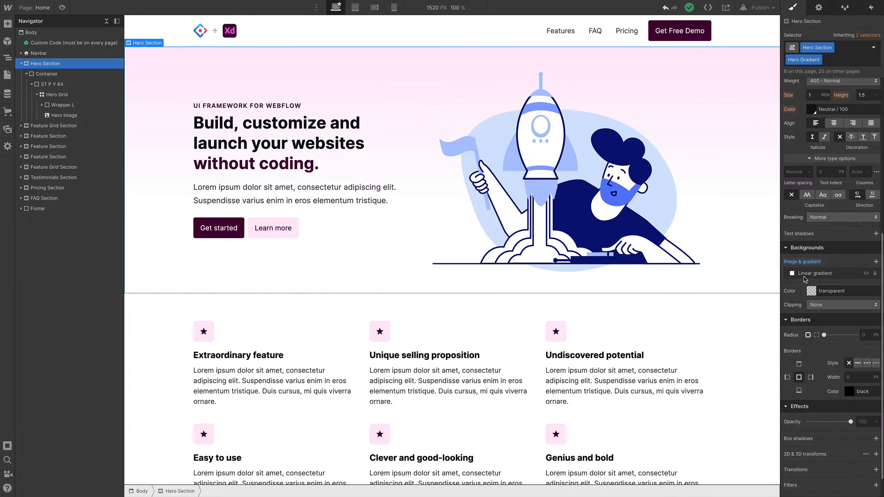
{"action": "left_click", "coordinate": [875, 273]}
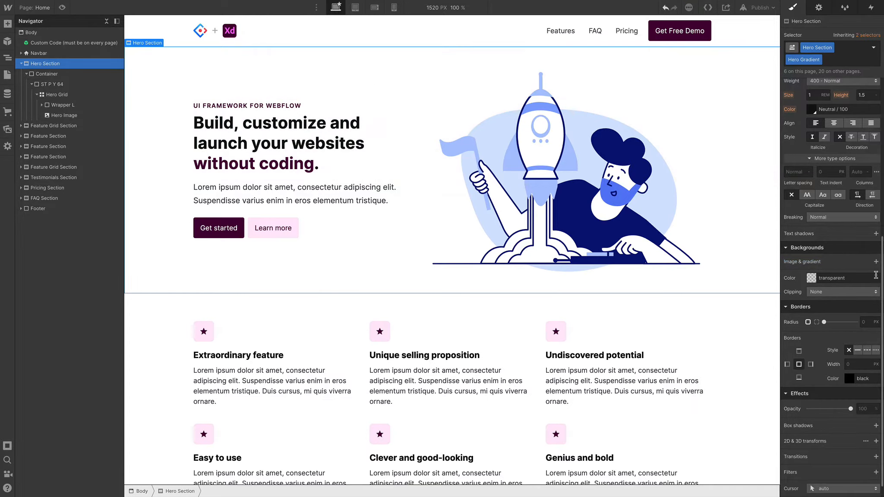
{"action": "left_click", "coordinate": [811, 278]}
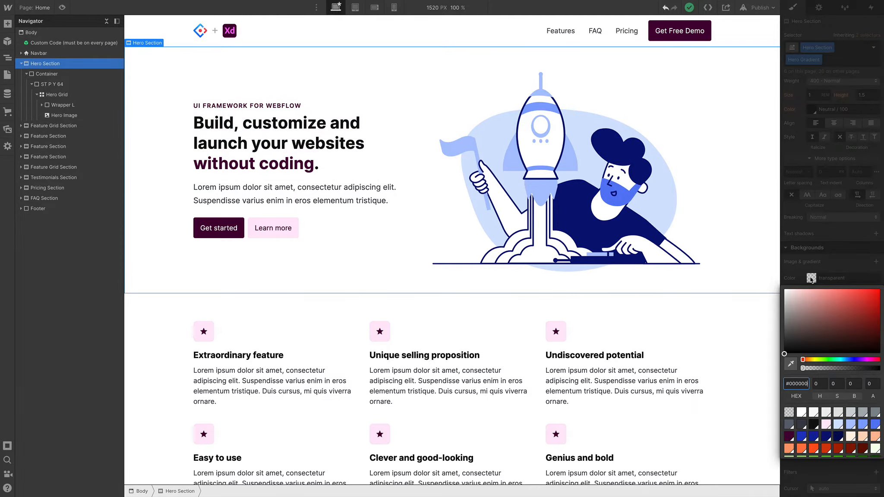
{"action": "left_click", "coordinate": [789, 436]}
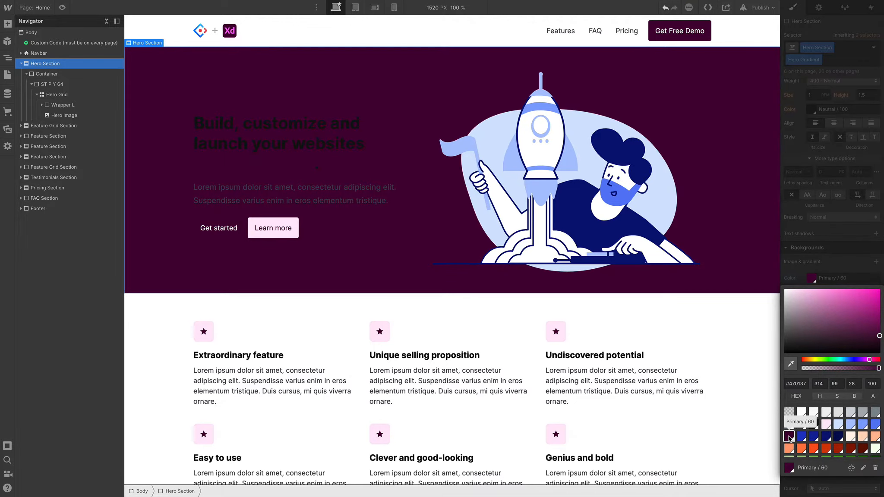
Inspect the hero heading and body text in Webflow, and open the Heading / XL text style's settings in Figma
{"action": "left_click", "coordinate": [310, 133]}
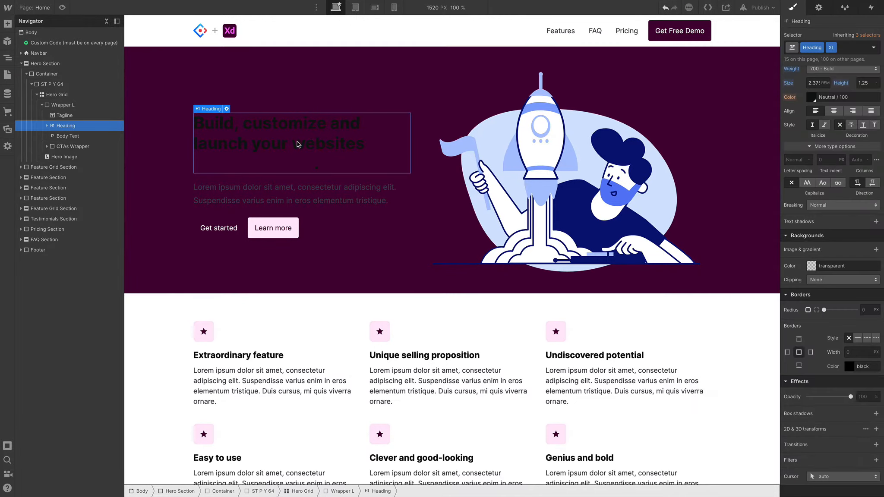
{"action": "left_click", "coordinate": [280, 192]}
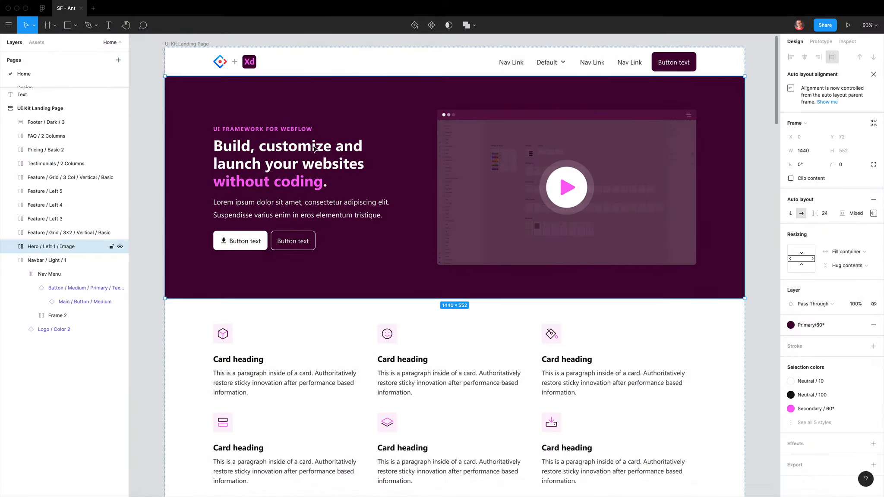
{"action": "left_click", "coordinate": [322, 152], "text": "super"}
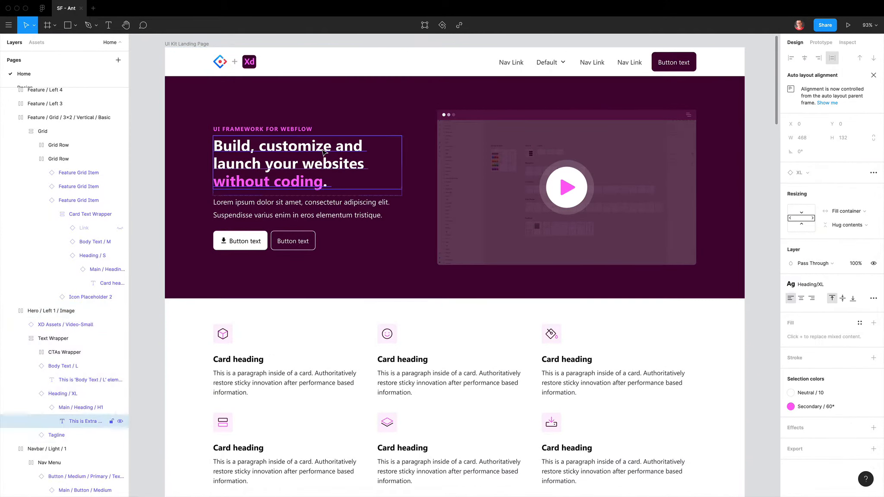
{"action": "left_click", "coordinate": [851, 289]}
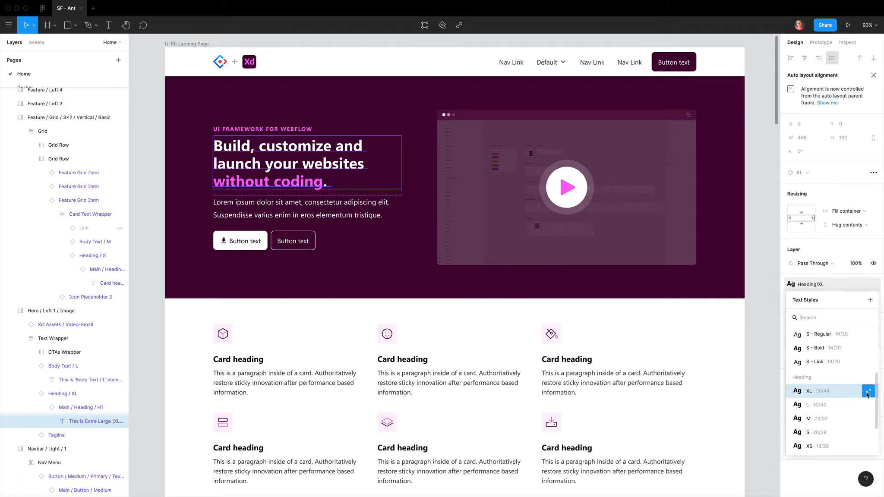
{"action": "left_click", "coordinate": [869, 391]}
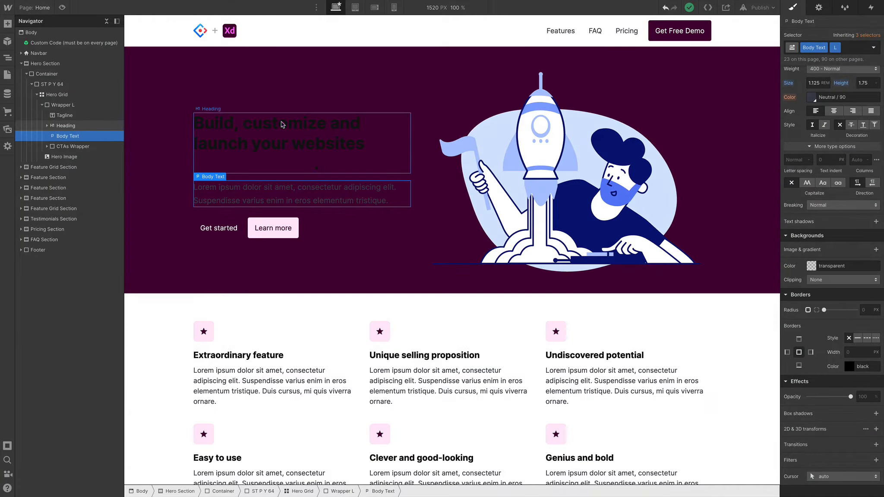
In Webflow, select the Body (All Pages) tag and set its font to system-ui
{"action": "left_click", "coordinate": [264, 132]}
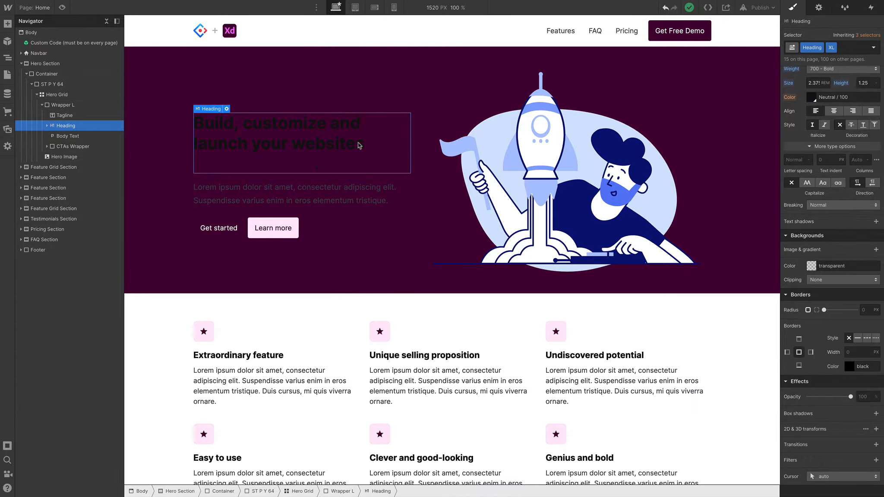
{"action": "left_click", "coordinate": [72, 35]}
{"action": "left_click", "coordinate": [825, 48]}
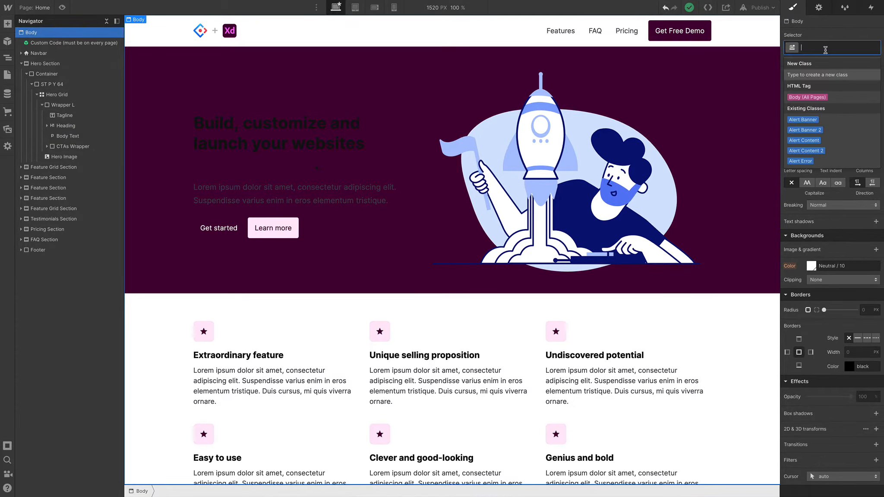
{"action": "left_click", "coordinate": [820, 97]}
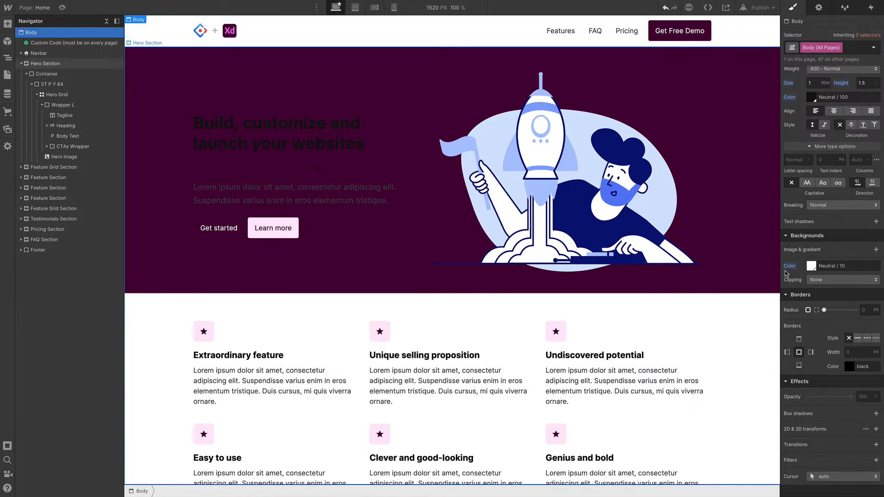
{"action": "scroll", "coordinate": [831, 298], "scroll_direction": "up", "scroll_amount": 3}
{"action": "scroll", "coordinate": [831, 298], "scroll_direction": "up", "scroll_amount": 2}
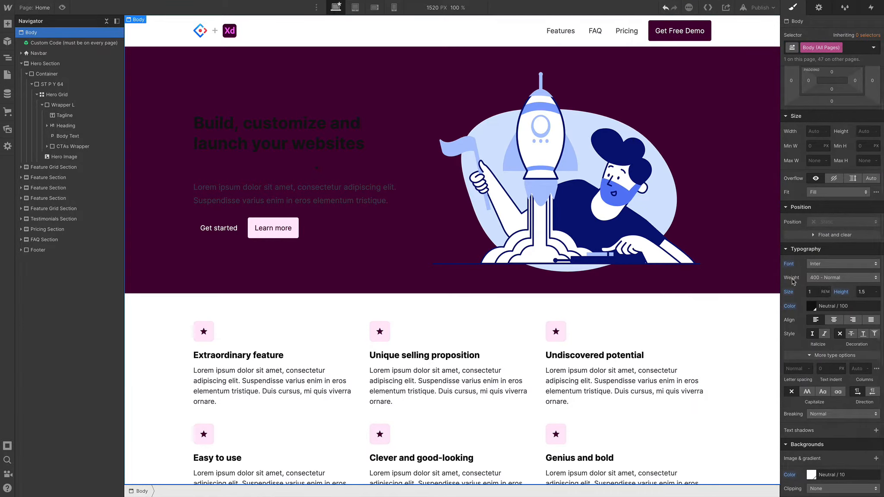
{"action": "left_click", "coordinate": [816, 264]}
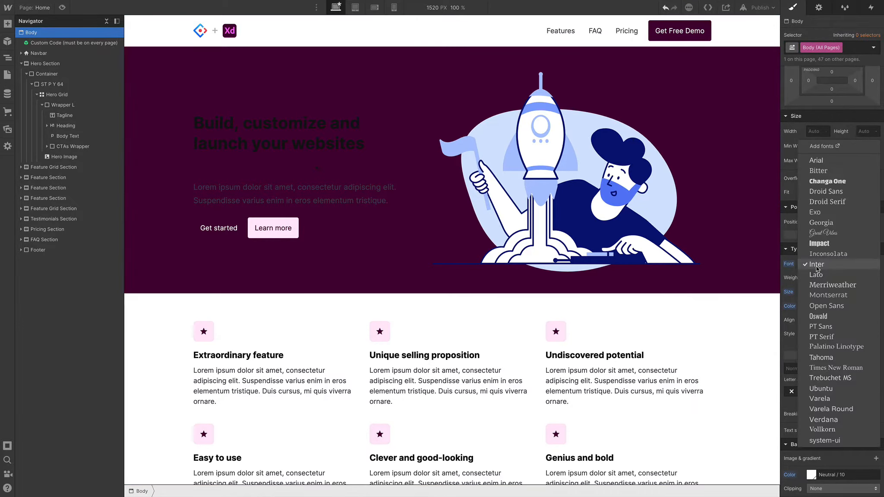
{"action": "left_click", "coordinate": [824, 441]}
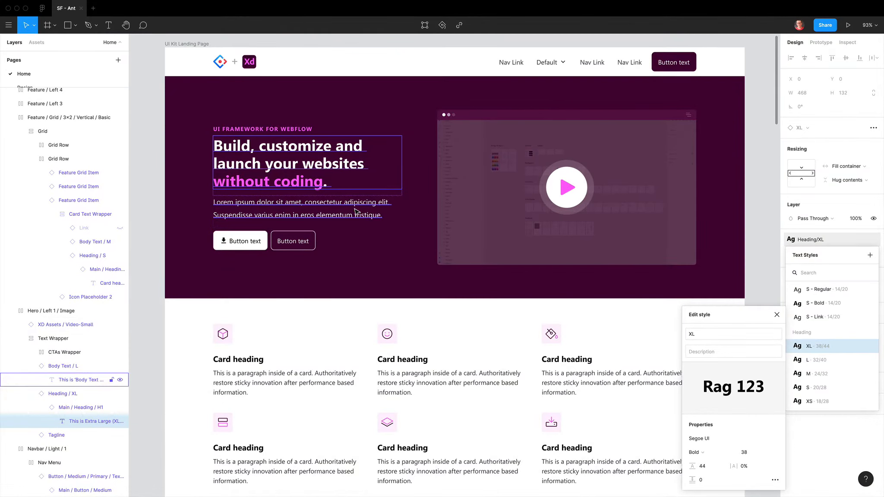
In Figma, check the text style of the first feature card's paragraph and open the Batch Styler plugin
{"action": "left_click", "coordinate": [275, 381], "text": "super"}
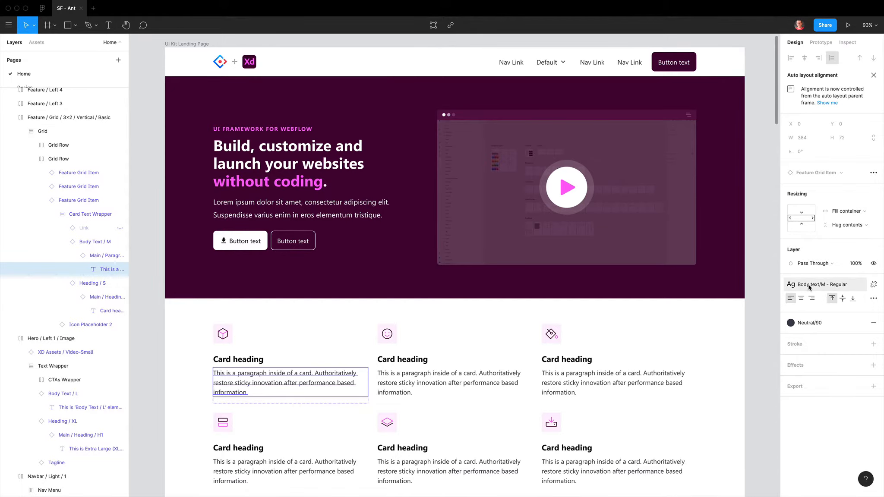
{"action": "left_click", "coordinate": [156, 103]}
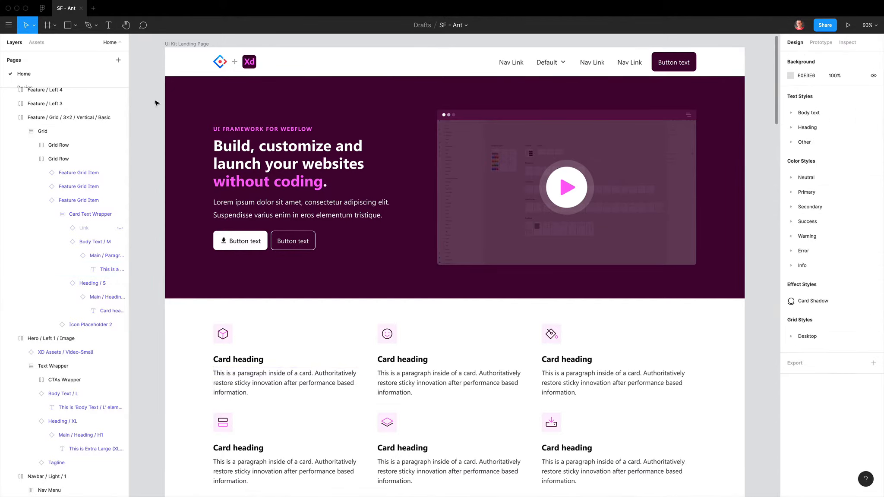
{"action": "right_click", "coordinate": [156, 102]}
{"action": "mouse_move", "coordinate": [181, 126]}
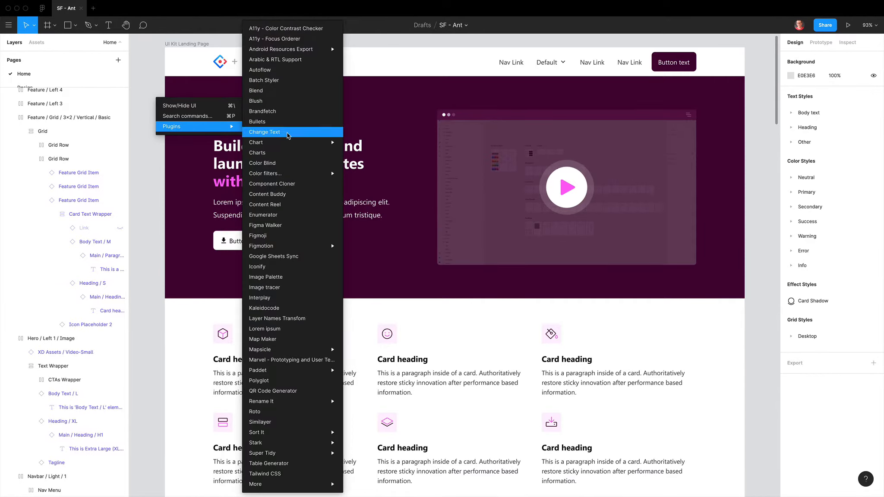
{"action": "key", "text": "Escape"}
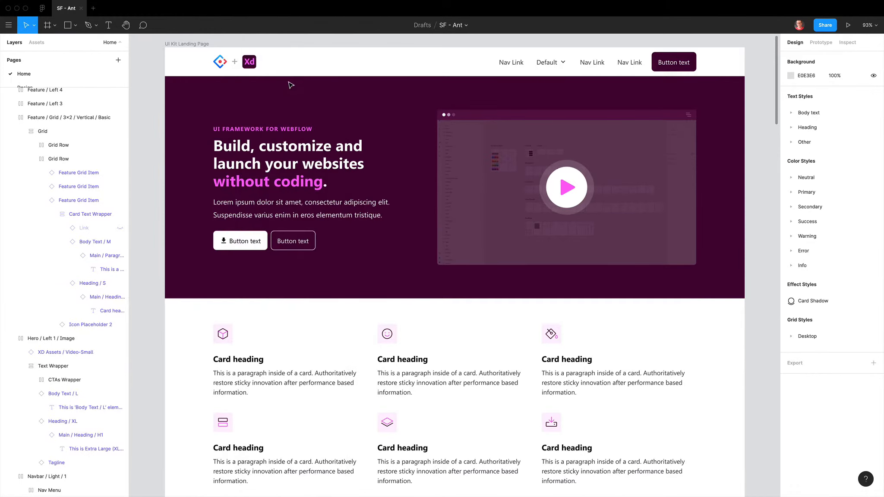
{"action": "left_click", "coordinate": [423, 105]}
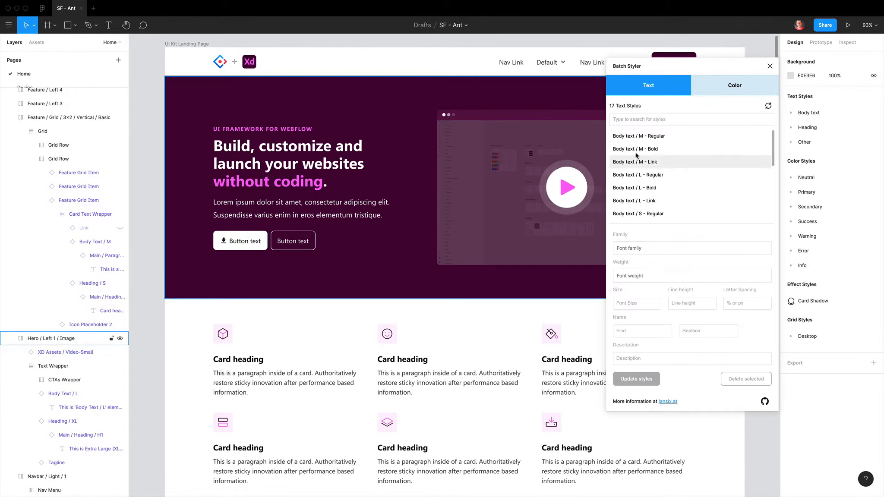
View the Body text / M - Regular style's values and look up its line height in rem in the PX-to-REM Calculator
{"action": "left_click", "coordinate": [646, 149]}
{"action": "left_click", "coordinate": [650, 137]}
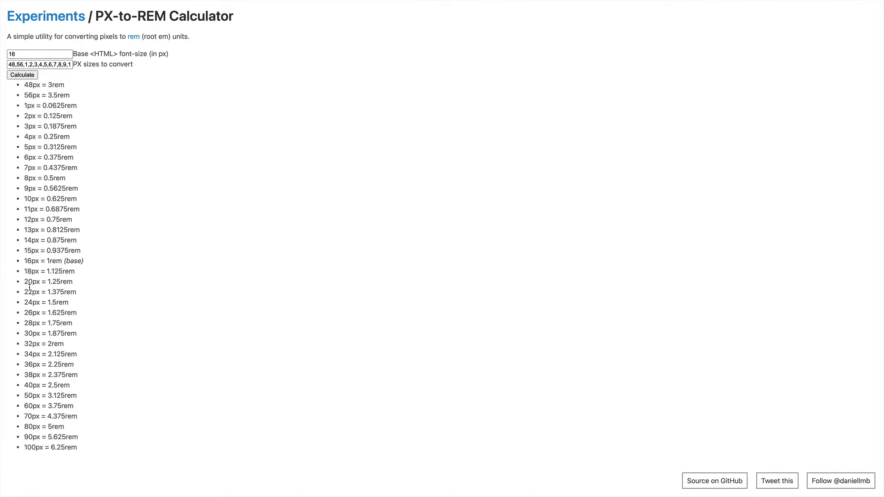
{"action": "left_click_drag", "start_coordinate": [48, 302], "coordinate": [68, 303]}
{"action": "key", "text": "ctrl+Tab"}
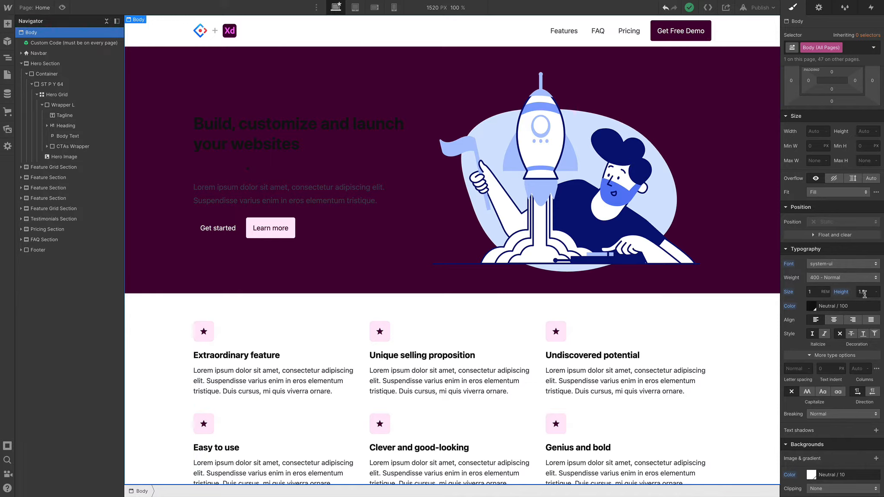
View the Heading / XL style's values in Batch Styler and compare its font size in rem with the Webflow hero heading's size
{"action": "left_click", "coordinate": [271, 138]}
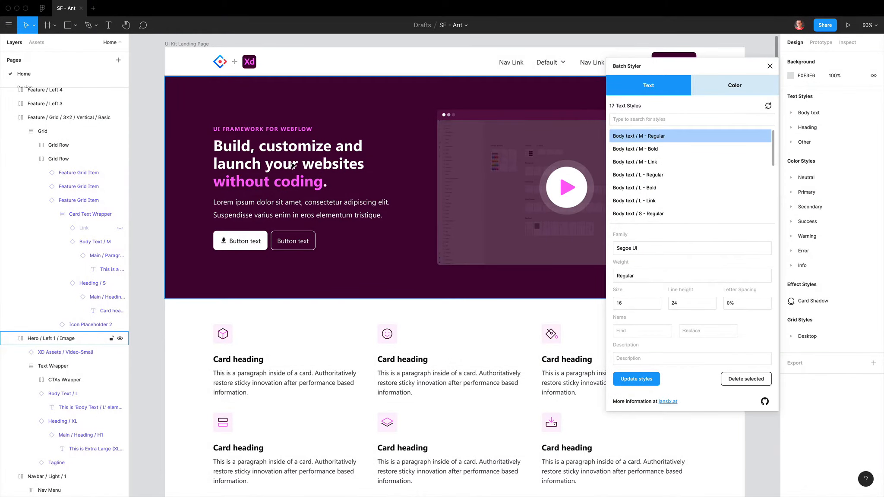
{"action": "left_click", "coordinate": [295, 166]}
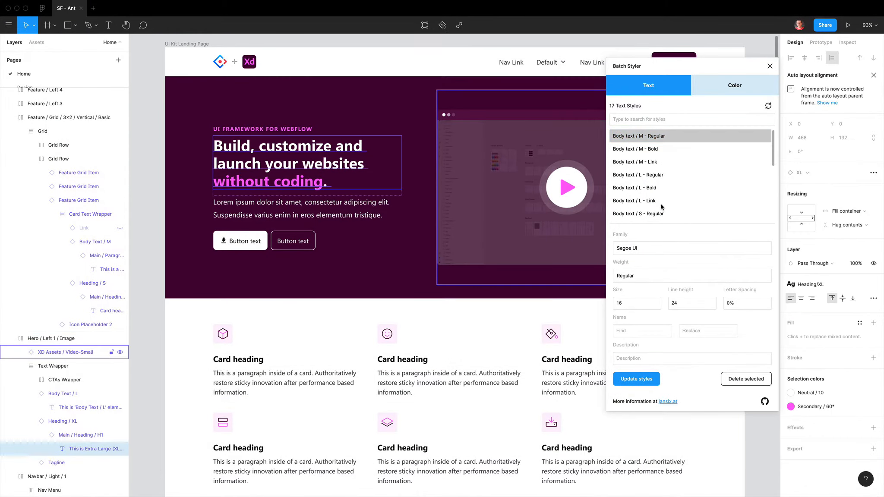
{"action": "scroll", "coordinate": [661, 186], "scroll_direction": "down", "scroll_amount": 5}
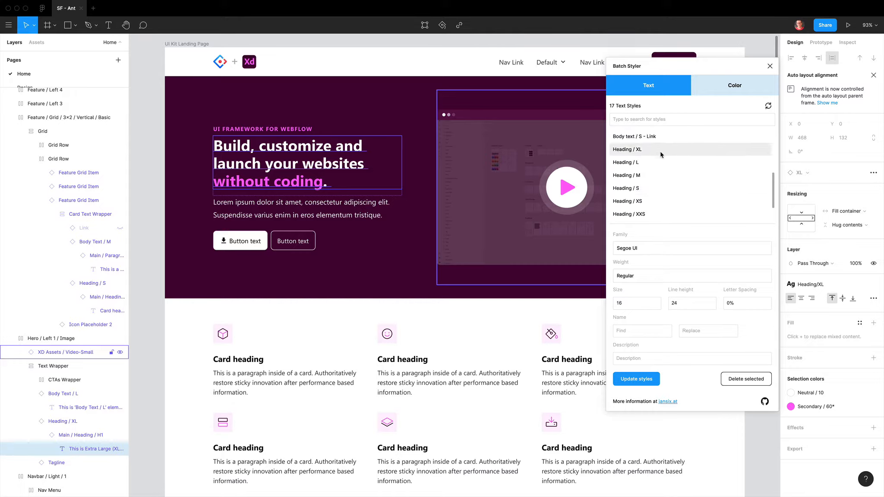
{"action": "scroll", "coordinate": [651, 186], "scroll_direction": "up", "scroll_amount": 1}
{"action": "left_click", "coordinate": [645, 161]}
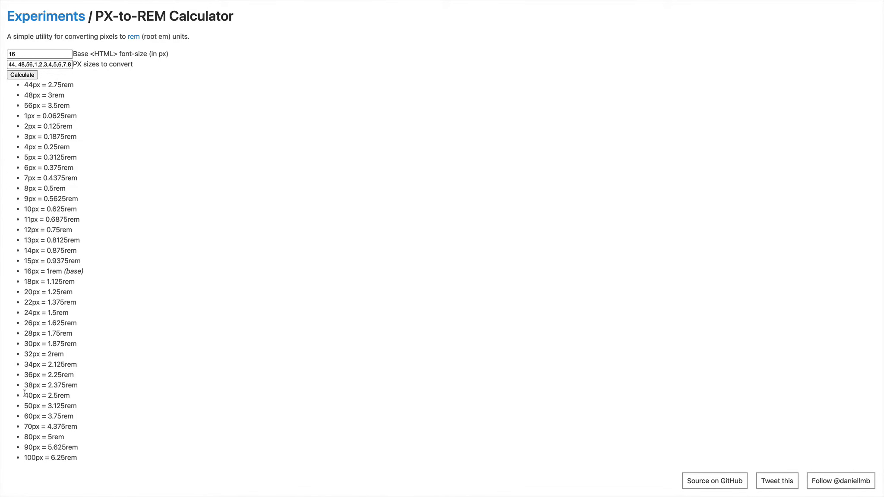
{"action": "left_click_drag", "start_coordinate": [48, 384], "coordinate": [72, 385]}
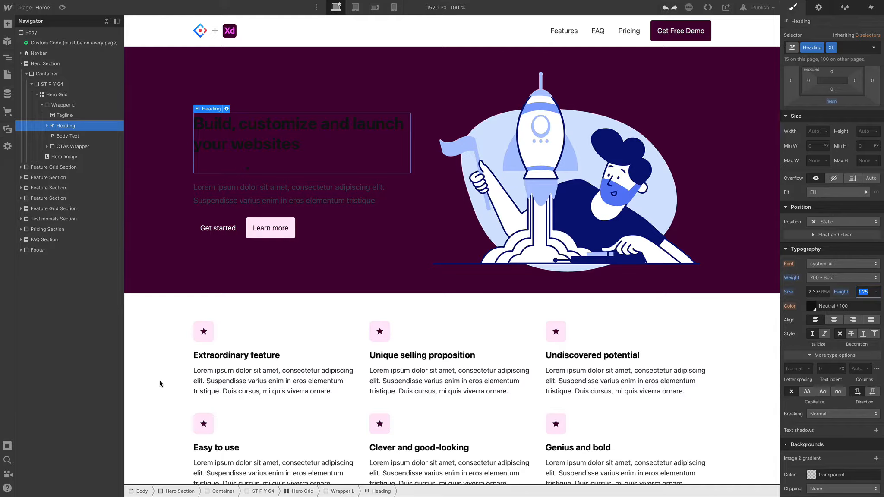
{"action": "left_click", "coordinate": [816, 291]}
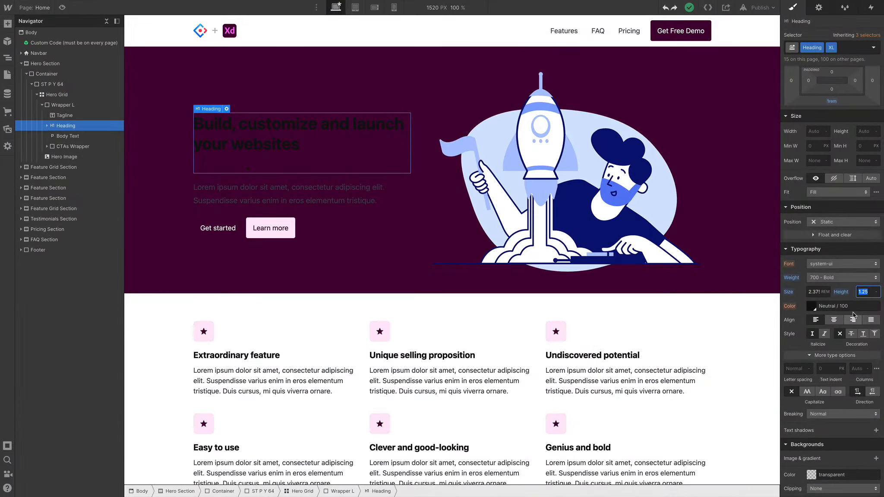
Copy the rem value for 44px from the PX-to-REM Calculator and set the Webflow hero heading's line height to 2.75rem
{"action": "left_click", "coordinate": [867, 293]}
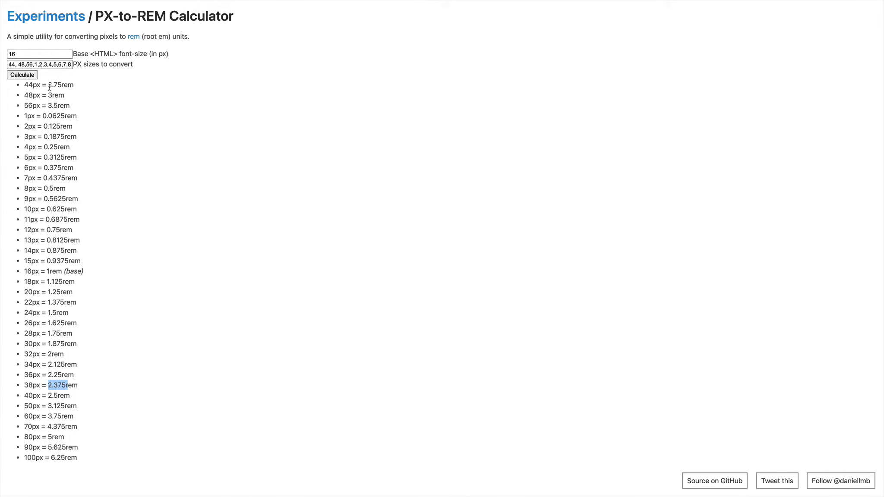
{"action": "mouse_move", "coordinate": [54, 85]}
{"action": "left_mouse_down"}
{"action": "mouse_move", "coordinate": [62, 85]}
{"action": "mouse_move", "coordinate": [50, 85]}
{"action": "left_mouse_up"}
{"action": "key", "text": "super+c"}
{"action": "key", "text": "super+Tab"}
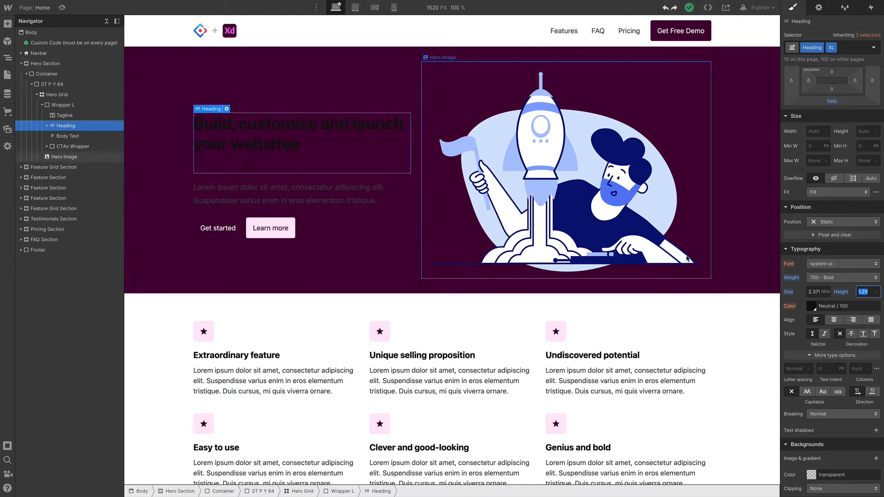
{"action": "key", "text": "super+v"}
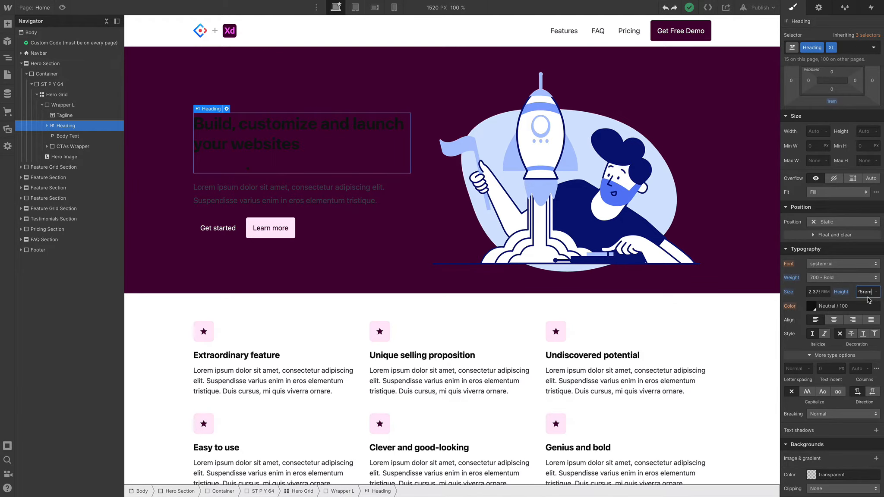
{"action": "key", "text": "Return"}
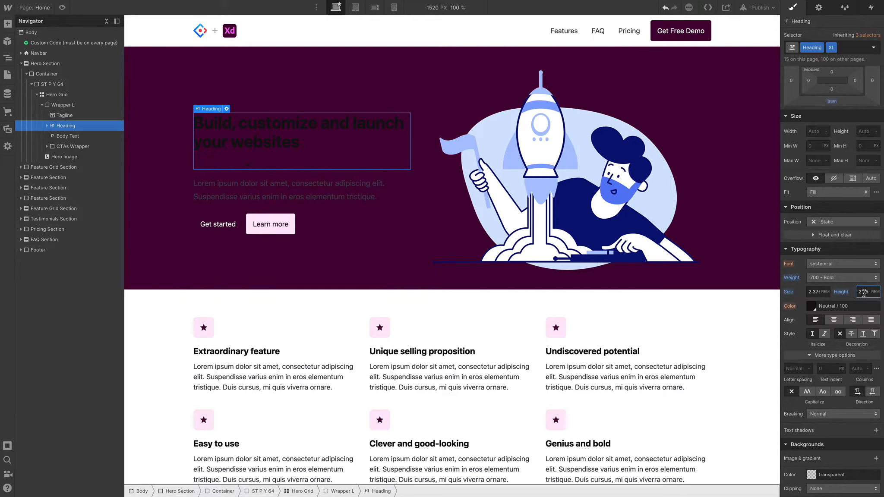
Set the hero heading's text color to the Neutral / 10 swatch
{"action": "scroll", "coordinate": [845, 269], "scroll_direction": "down", "scroll_amount": 2}
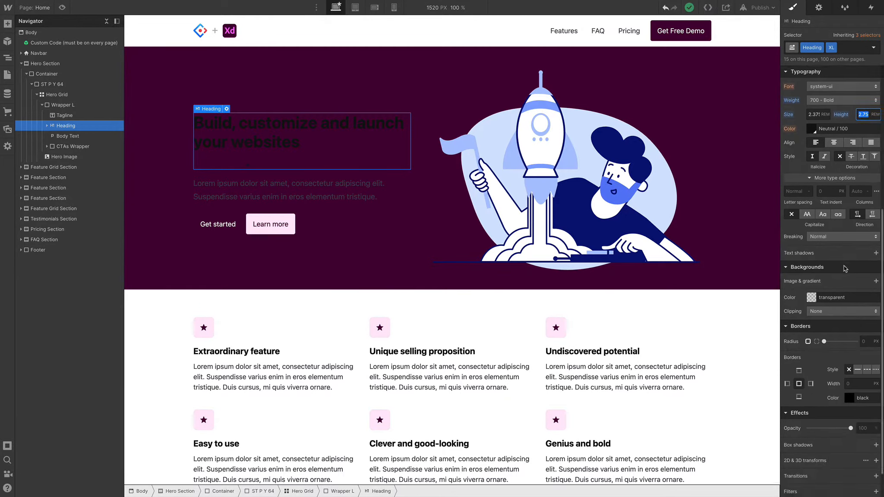
{"action": "scroll", "coordinate": [845, 269], "scroll_direction": "up", "scroll_amount": 2}
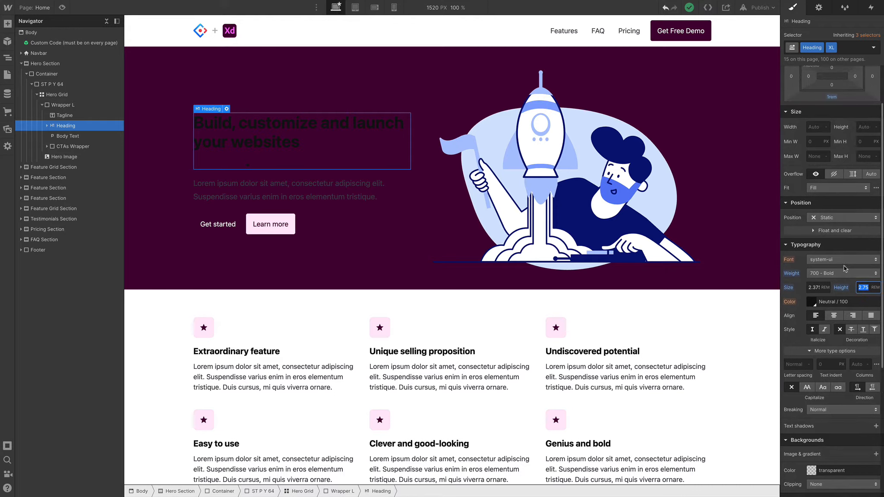
{"action": "left_click", "coordinate": [811, 303]}
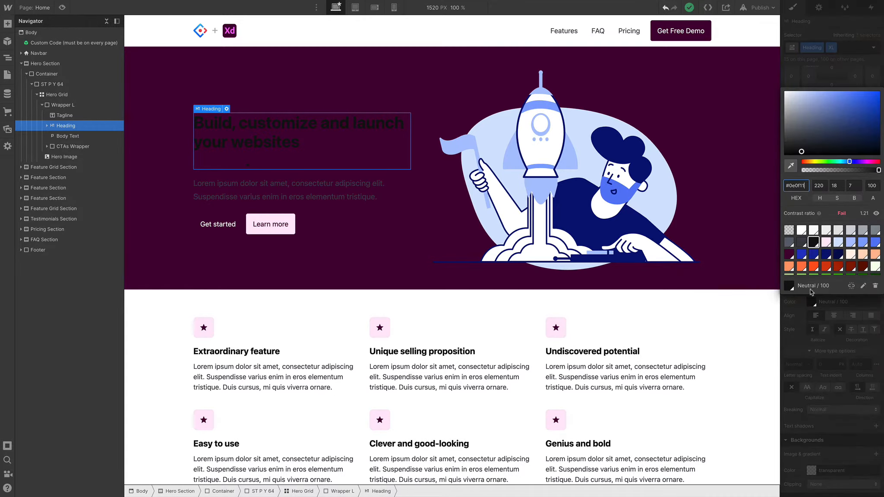
{"action": "left_click", "coordinate": [802, 231]}
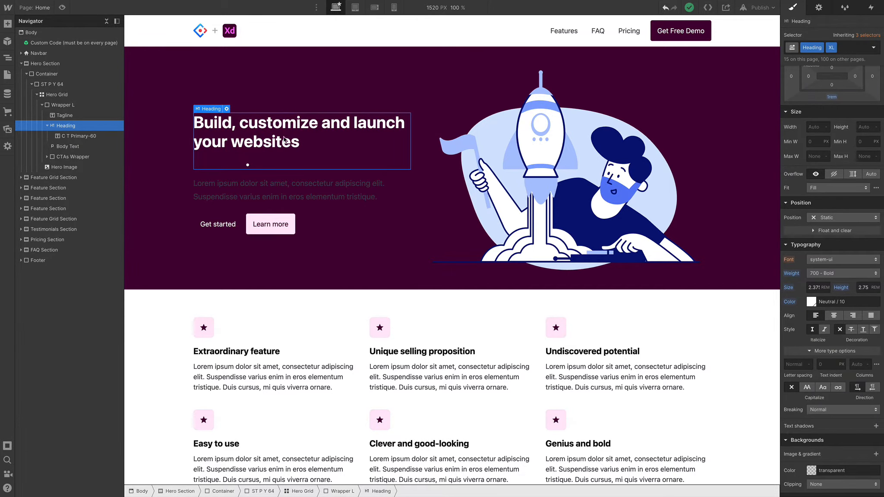
Replace the hero heading's text with "The powerful UI kit based on Ant Design"
{"action": "double_click", "coordinate": [284, 139]}
{"action": "key", "text": "ctrl+a"}
{"action": "key", "text": "ctrl+v"}
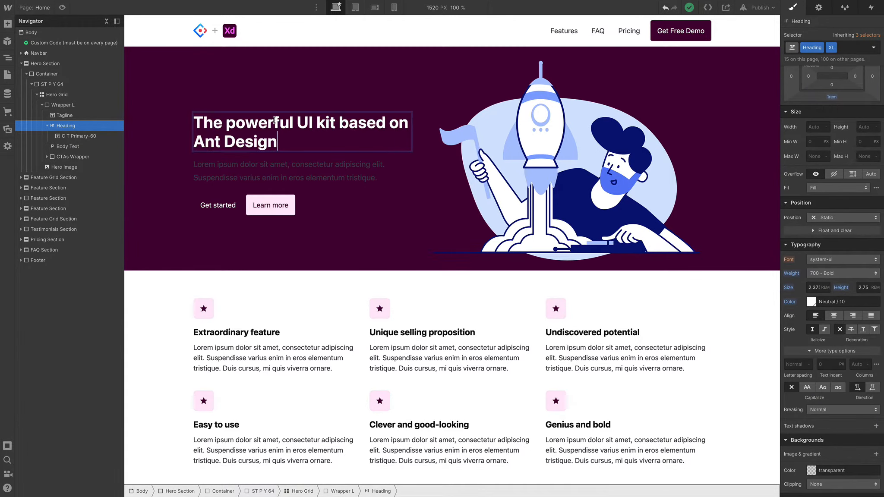
Color the hero paragraph Neutral / 10 and replace its text with the copy beginning "Create well-documented products in no time."
{"action": "left_click", "coordinate": [284, 167]}
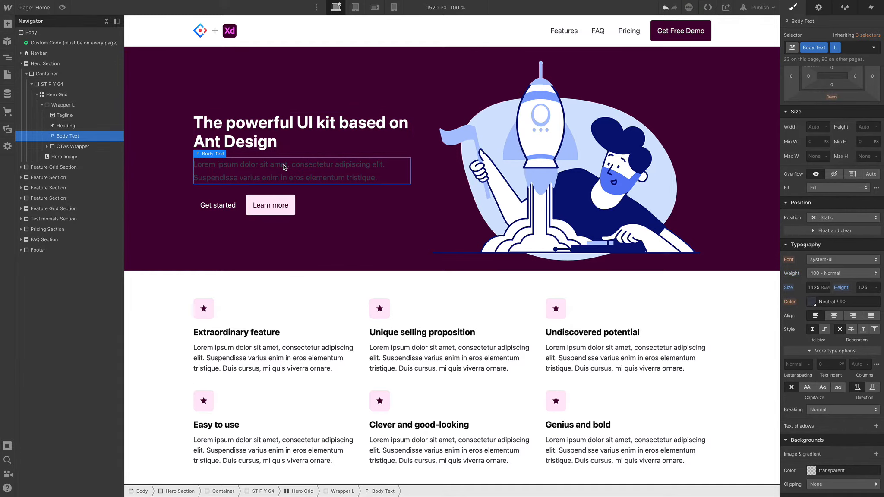
{"action": "left_click", "coordinate": [811, 302]}
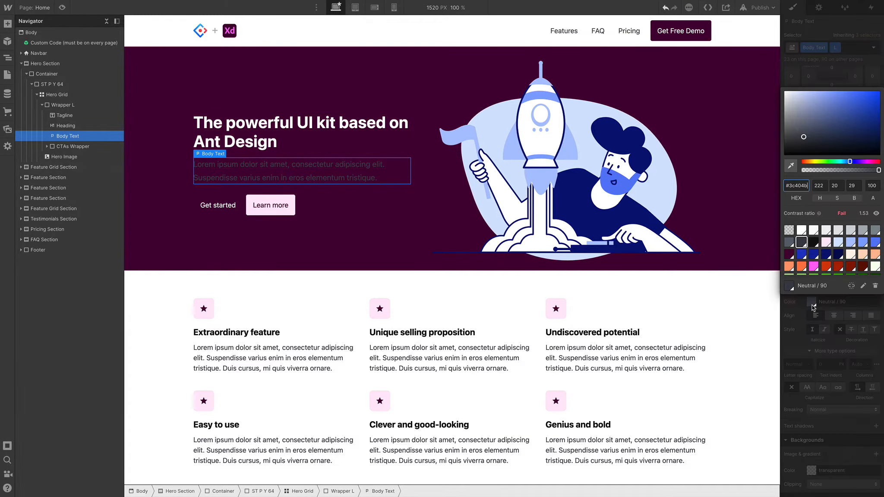
{"action": "left_click", "coordinate": [802, 231]}
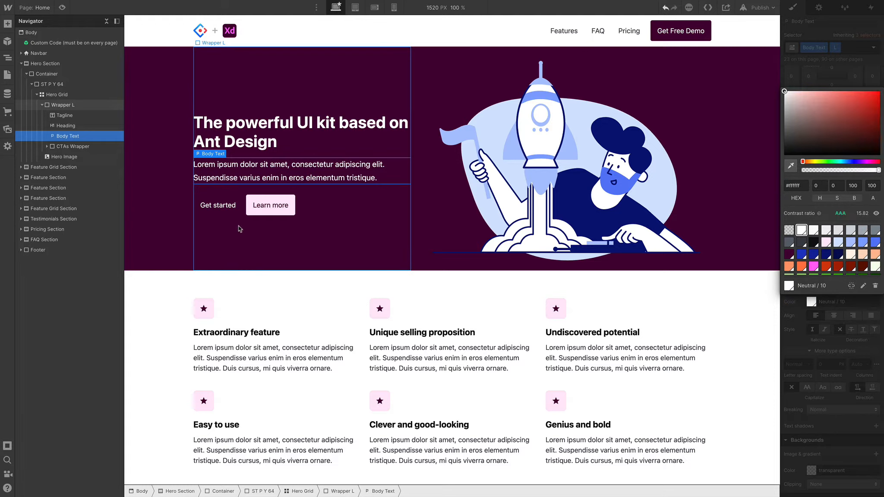
{"action": "left_click", "coordinate": [218, 205]}
{"action": "left_click", "coordinate": [279, 175]}
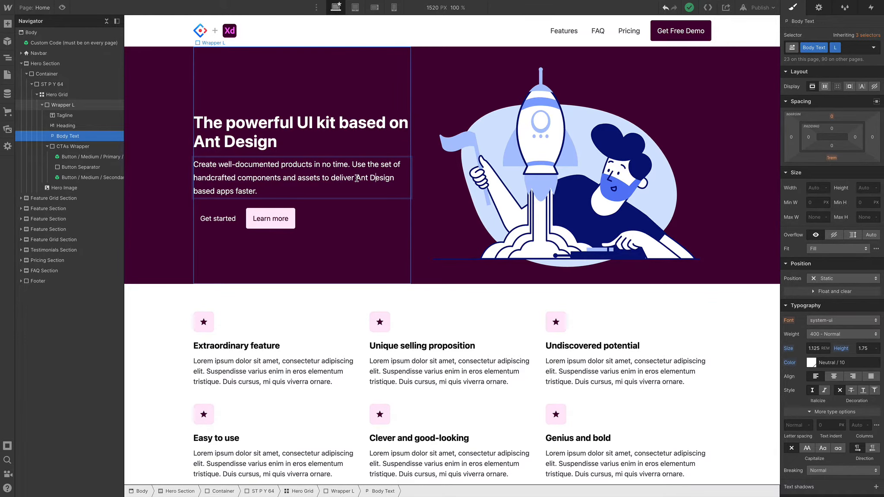
Turn the words "Ant Design" in the hero paragraph into a link and show the link's style settings
{"action": "left_click_drag", "start_coordinate": [356, 178], "coordinate": [395, 178]}
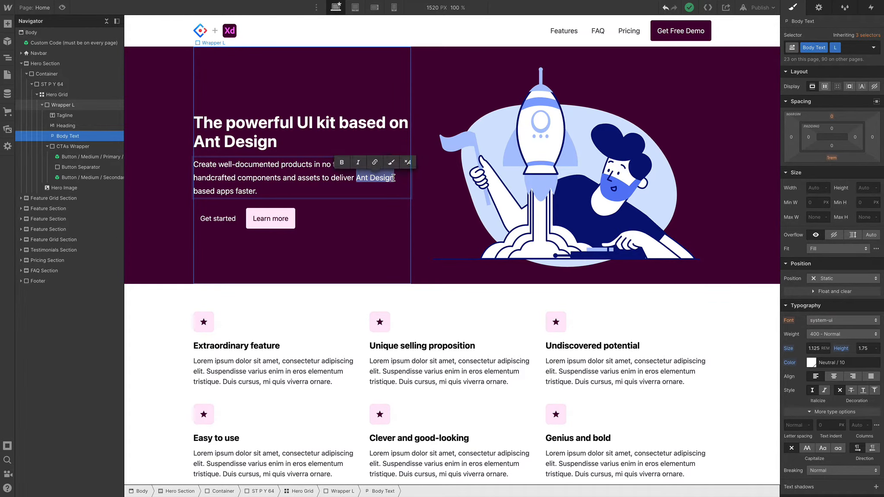
{"action": "left_click", "coordinate": [375, 162]}
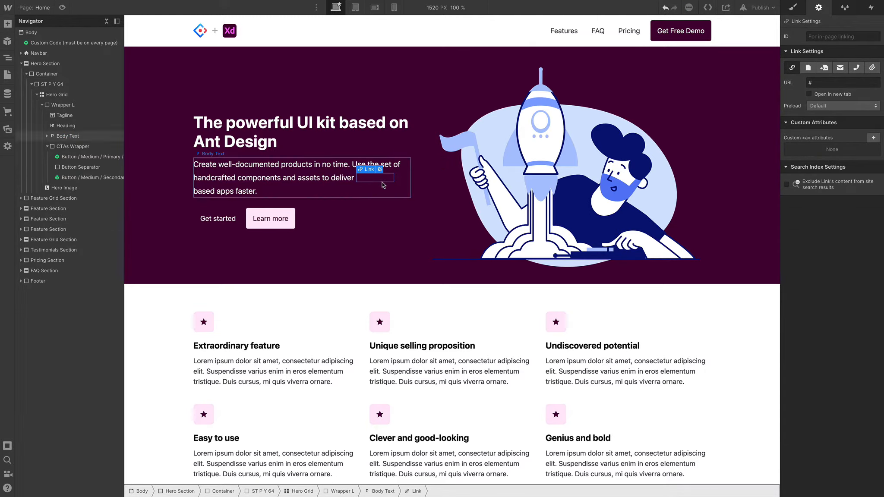
{"action": "left_click", "coordinate": [797, 9]}
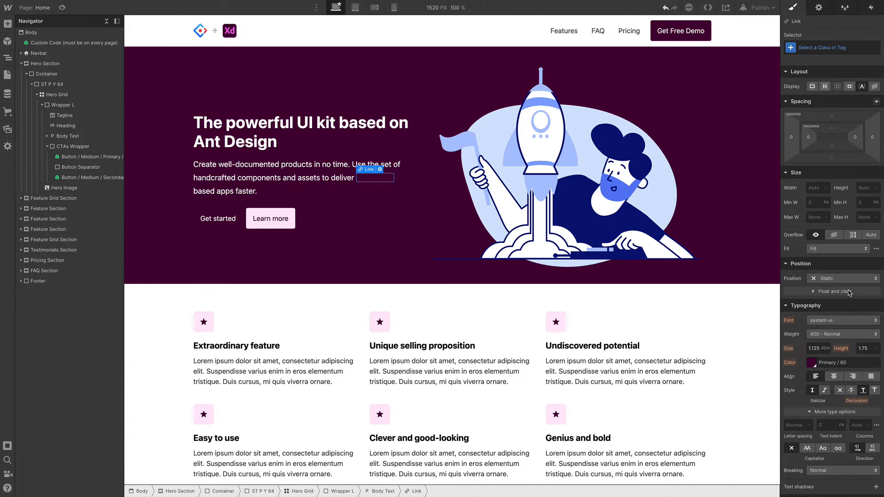
{"action": "scroll", "coordinate": [850, 291], "scroll_direction": "down", "scroll_amount": 2}
{"action": "scroll", "coordinate": [851, 289], "scroll_direction": "up", "scroll_amount": 2}
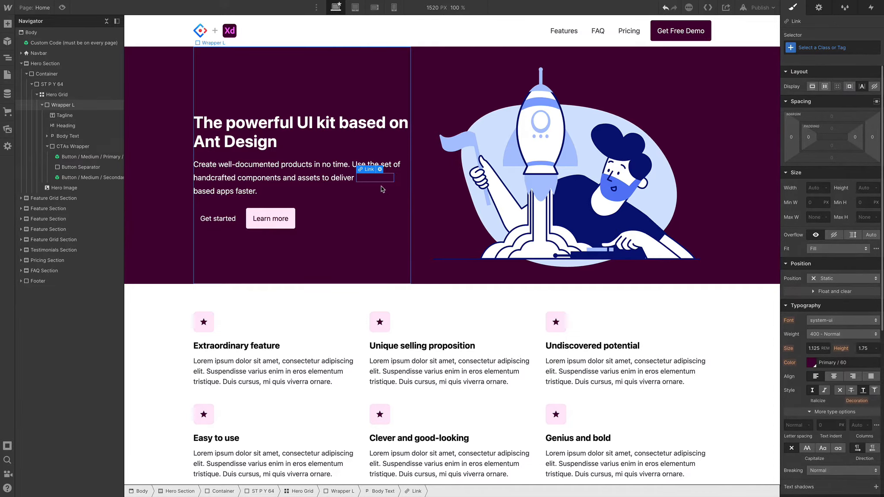
Check where the link's color is inherited from and set the All Links tag's color to Secondary / 60
{"action": "left_click", "coordinate": [811, 363]}
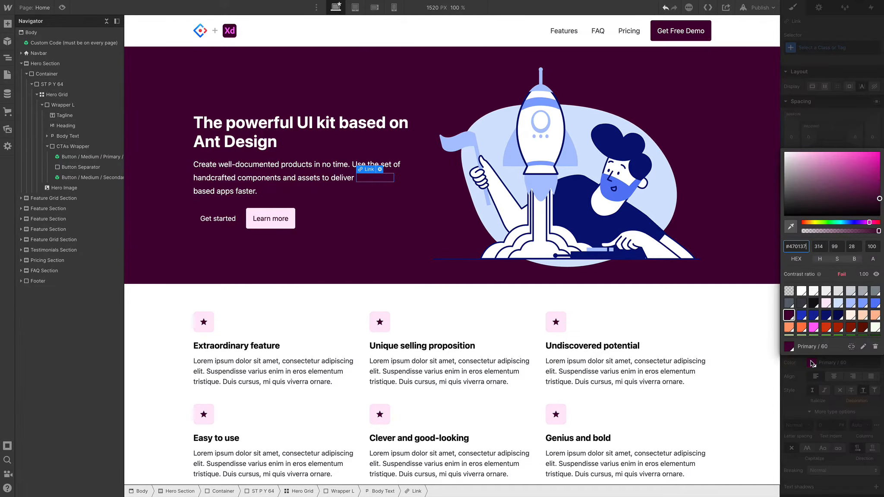
{"action": "left_click", "coordinate": [792, 364]}
{"action": "left_click", "coordinate": [792, 366]}
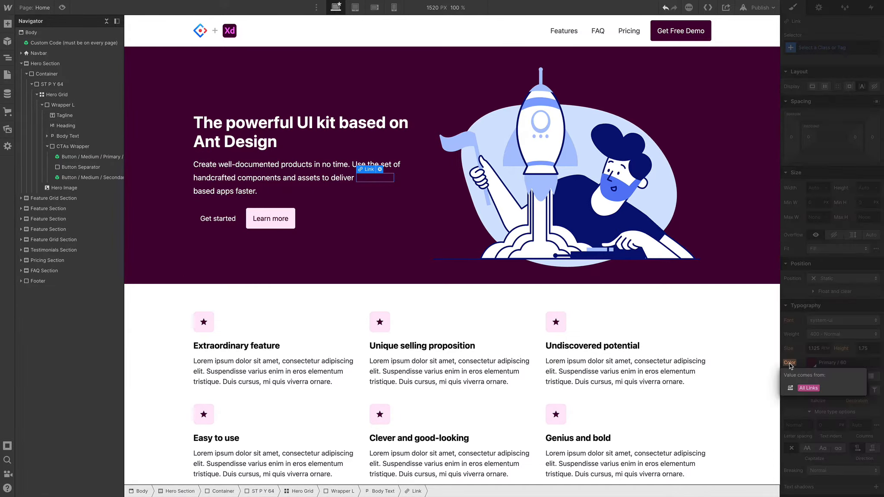
{"action": "left_click", "coordinate": [826, 45]}
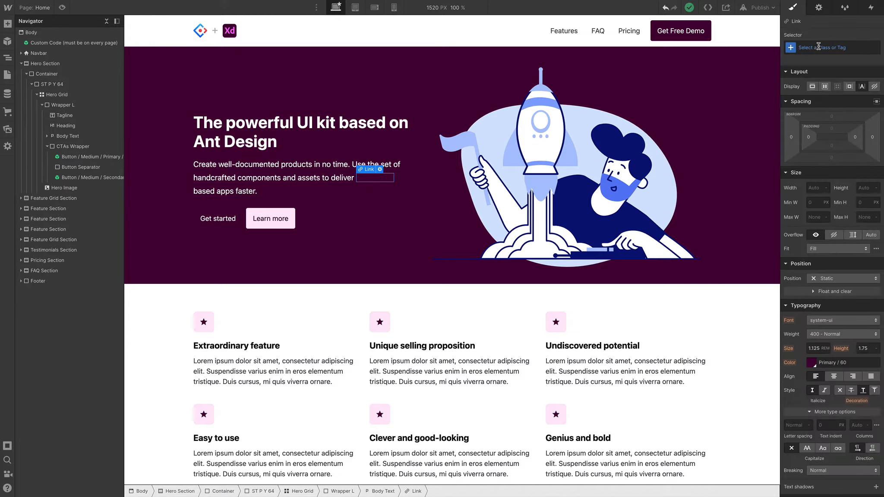
{"action": "left_click", "coordinate": [819, 46]}
{"action": "left_click", "coordinate": [798, 97]}
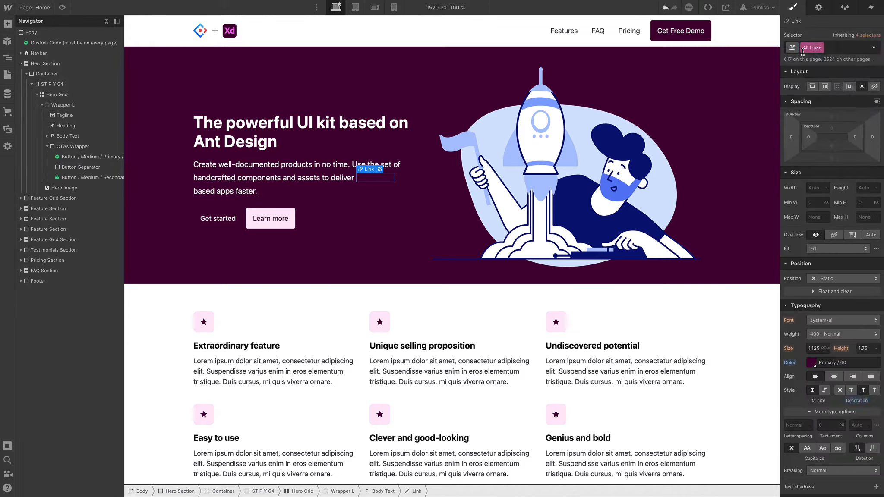
{"action": "left_click", "coordinate": [813, 362]}
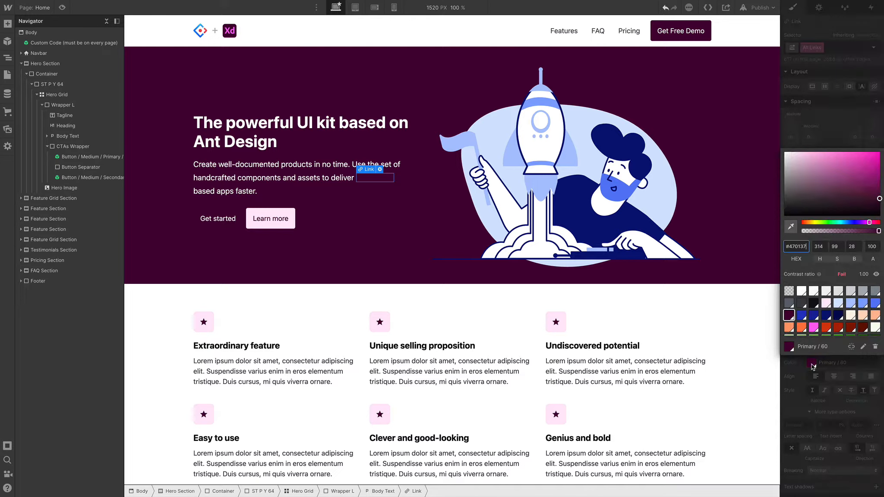
{"action": "left_click", "coordinate": [813, 328]}
{"action": "left_click", "coordinate": [337, 187]}
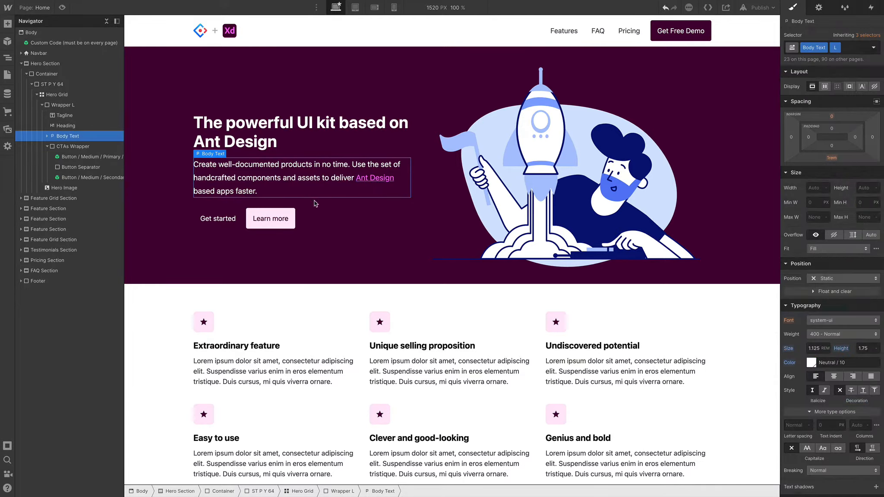
Select the tagline above the hero heading and set its text color to Secondary / 60
{"action": "left_click", "coordinate": [232, 107]}
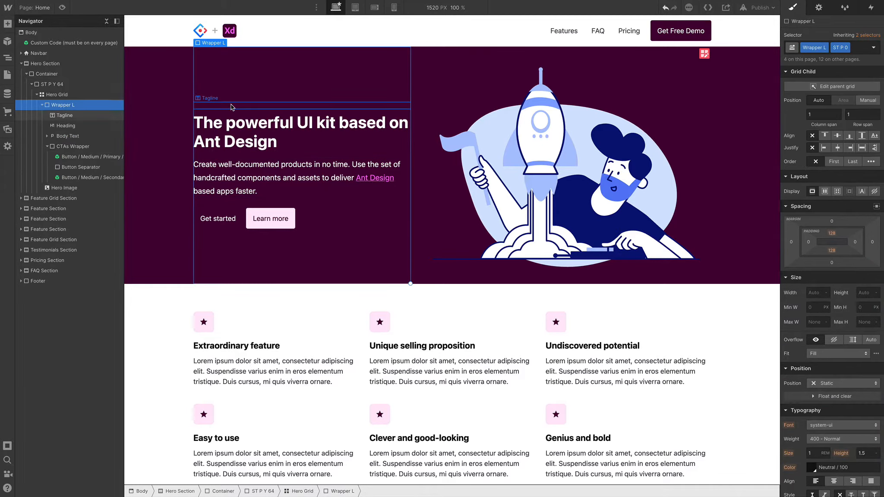
{"action": "left_click", "coordinate": [231, 107]}
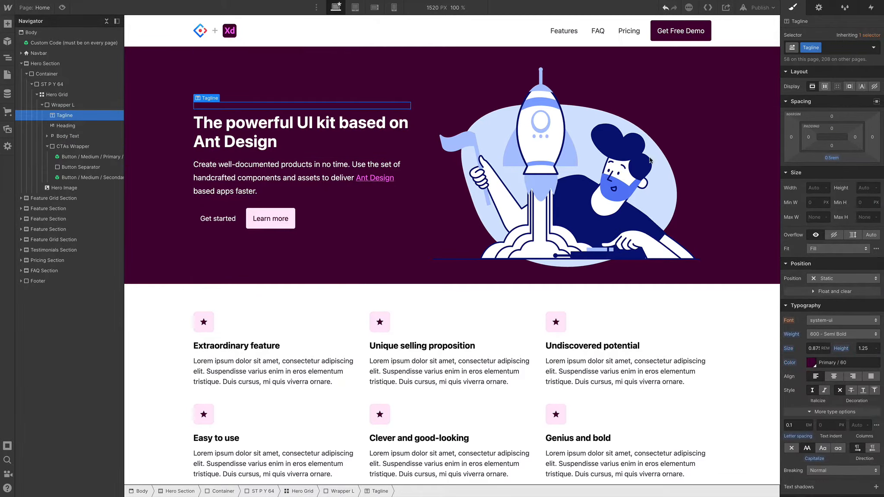
{"action": "left_click", "coordinate": [810, 363]}
{"action": "left_click", "coordinate": [814, 327]}
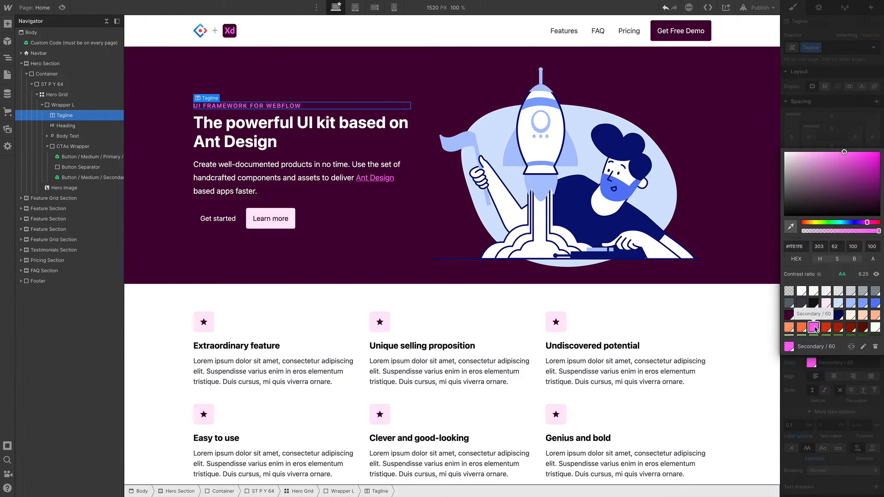
Switch to Figma and examine the styles of the two call-to-action buttons in the hero design
{"action": "left_click", "coordinate": [218, 218]}
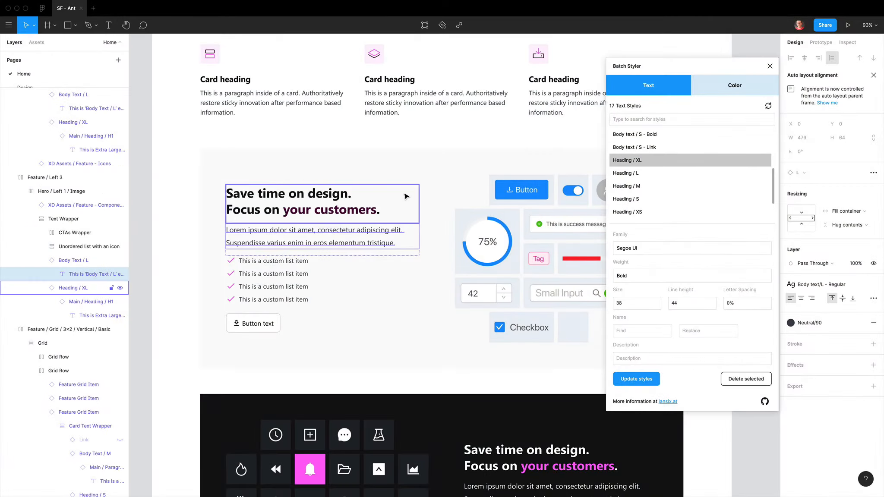
{"action": "scroll", "coordinate": [390, 163], "scroll_direction": "up", "scroll_amount": 5}
{"action": "left_click", "coordinate": [238, 169]}
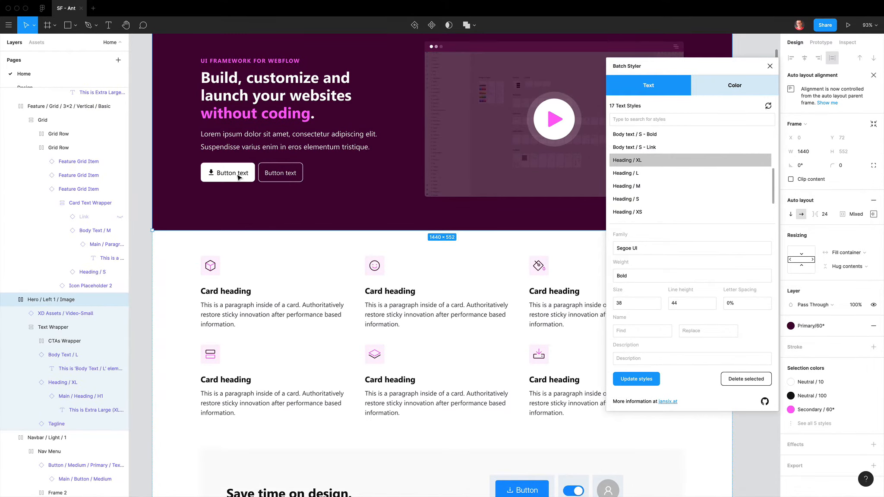
{"action": "scroll", "coordinate": [233, 181], "scroll_direction": "up", "scroll_amount": 1}
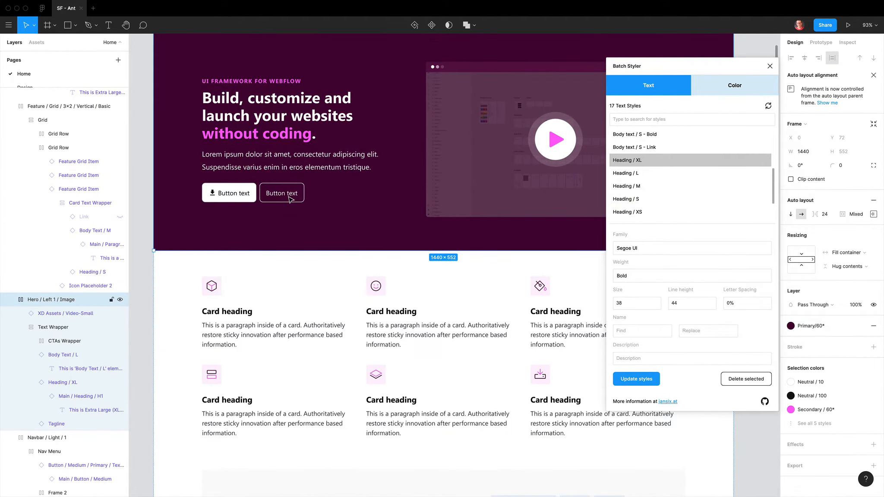
{"action": "scroll", "coordinate": [290, 199], "scroll_direction": "up", "scroll_amount": 3}
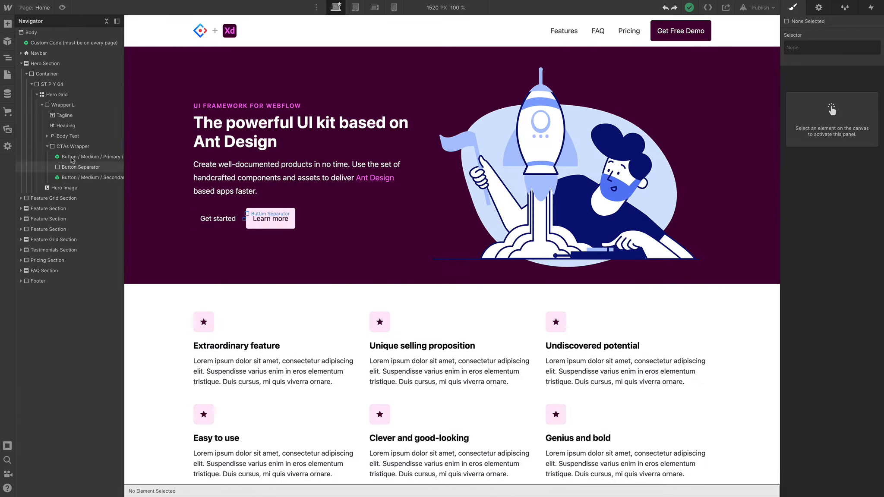
Add the Button / Medium / Outline / Icon Left symbol to the hero's CTAs Wrapper
{"action": "left_click", "coordinate": [71, 156]}
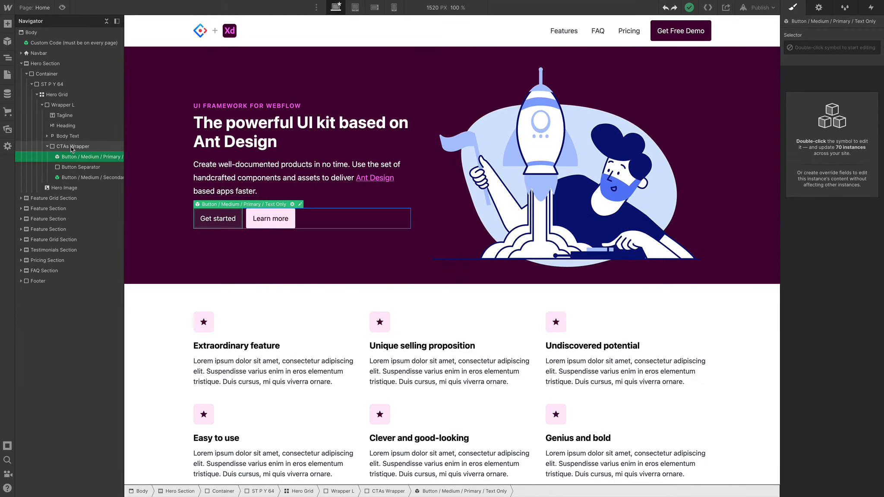
{"action": "left_click", "coordinate": [72, 147]}
{"action": "key", "text": "ctrl+e"}
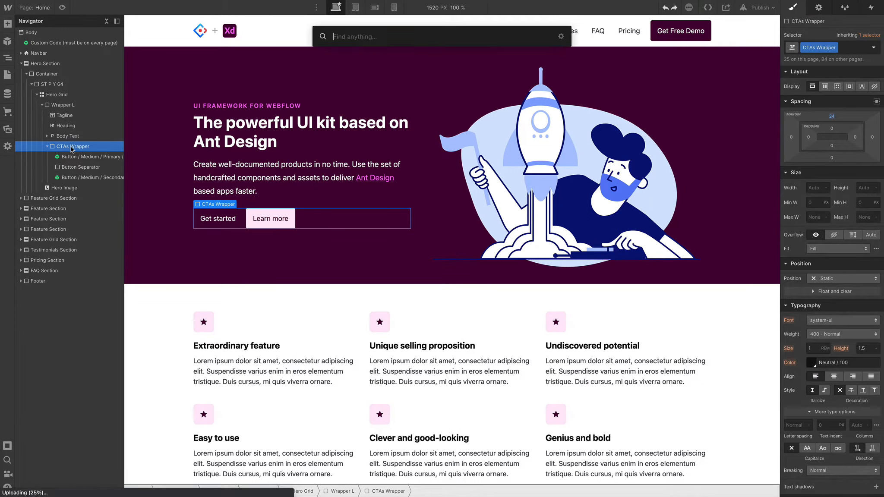
{"action": "type", "text": "button "}
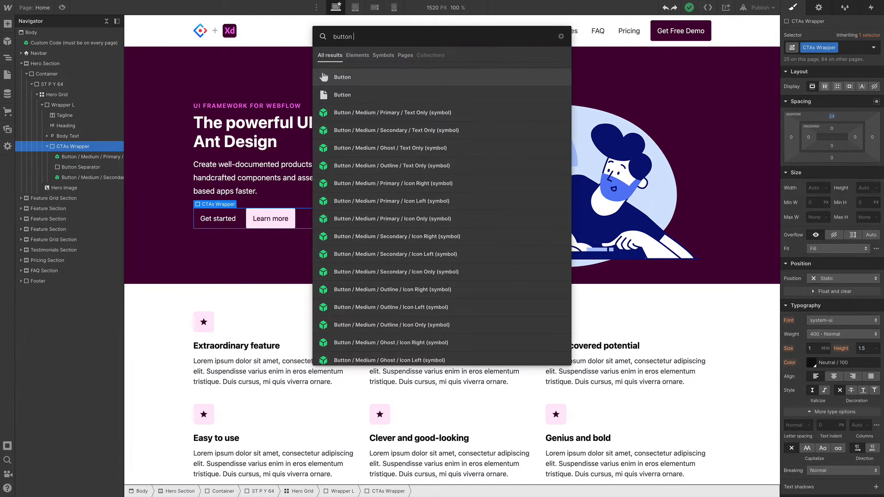
{"action": "type", "text": "outl"}
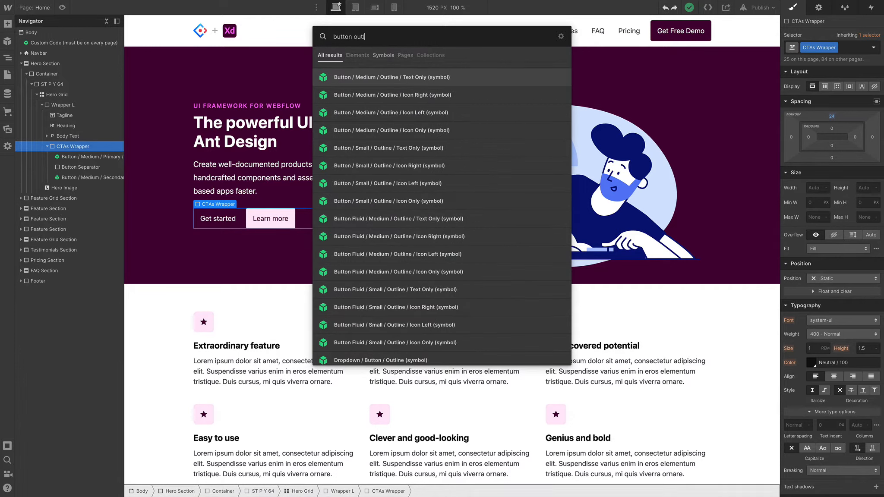
{"action": "type", "text": " icon"}
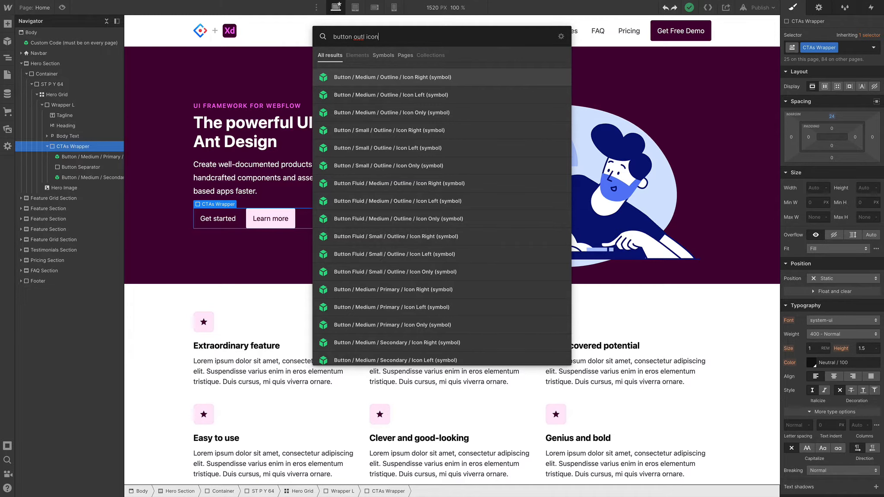
{"action": "key", "text": "Down"}
{"action": "key", "text": "Return"}
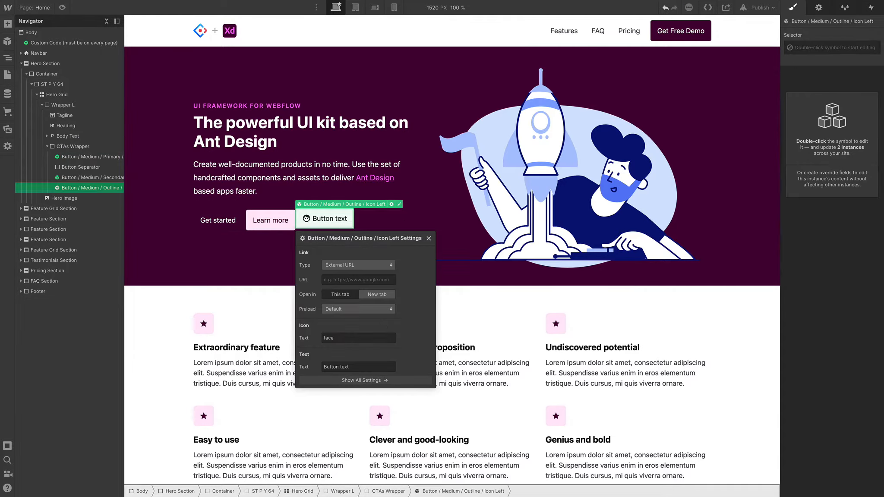
Set the new outline button's icon to download and its text to "Get Free Demo"
{"action": "left_click", "coordinate": [339, 338]}
{"action": "type", "text": "down"}
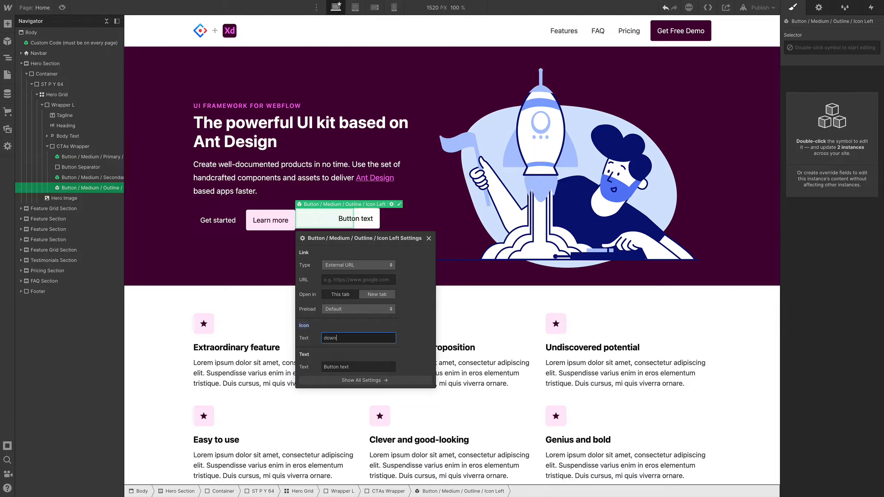
{"action": "type", "text": "load"}
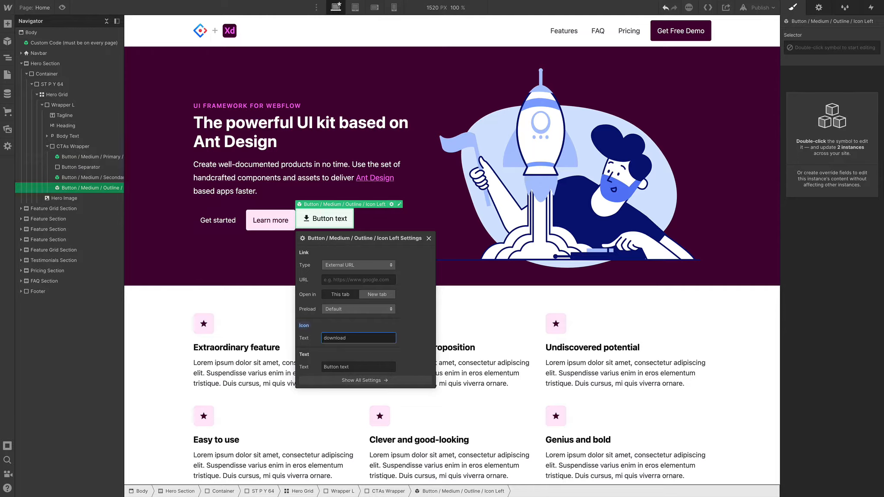
{"action": "key", "text": "Tab"}
{"action": "type", "text": "Get Free"}
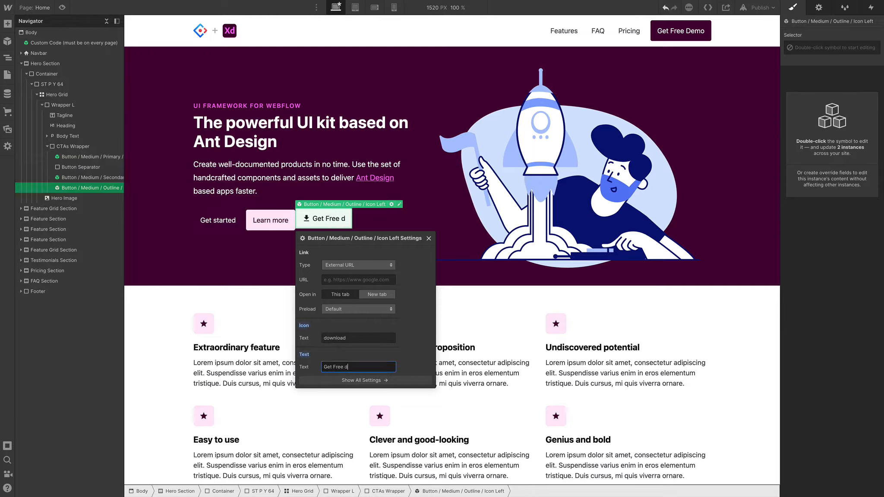
{"action": "type", "text": " Demo"}
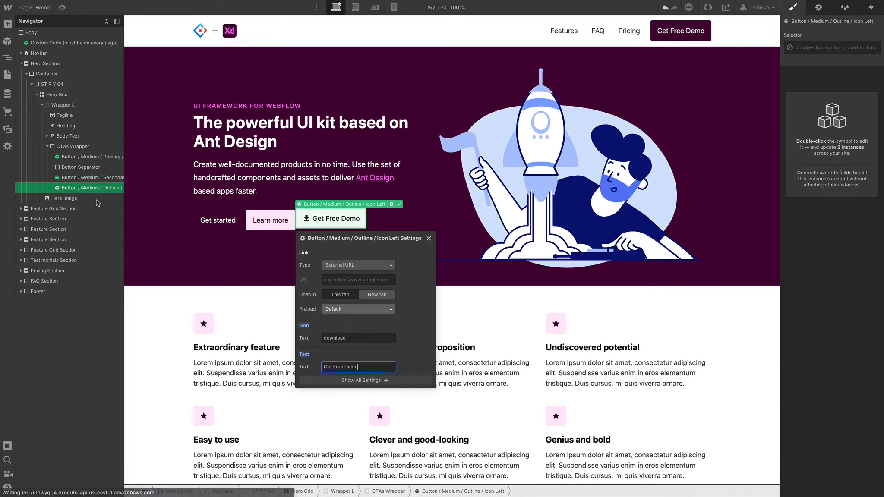
Add the Button / Medium / Ghost / Text Only symbol to the hero's CTAs Wrapper
{"action": "left_click", "coordinate": [79, 146]}
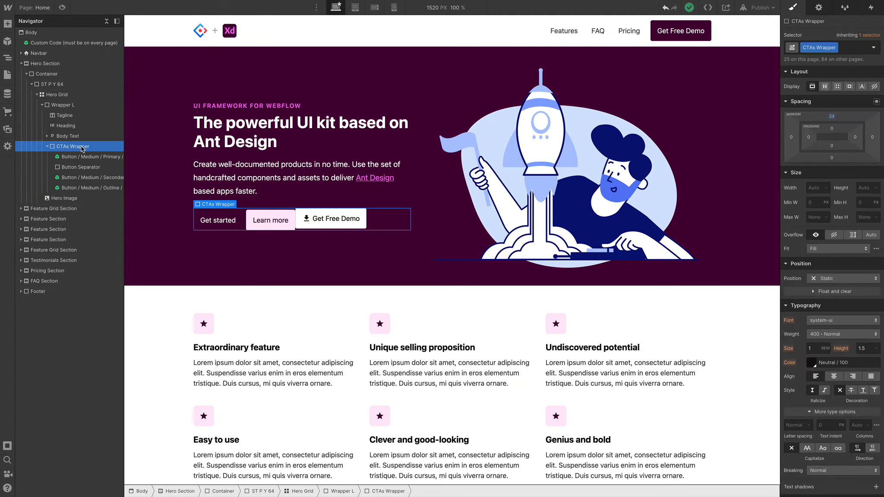
{"action": "key", "text": "super+e"}
{"action": "type", "text": "ghost"}
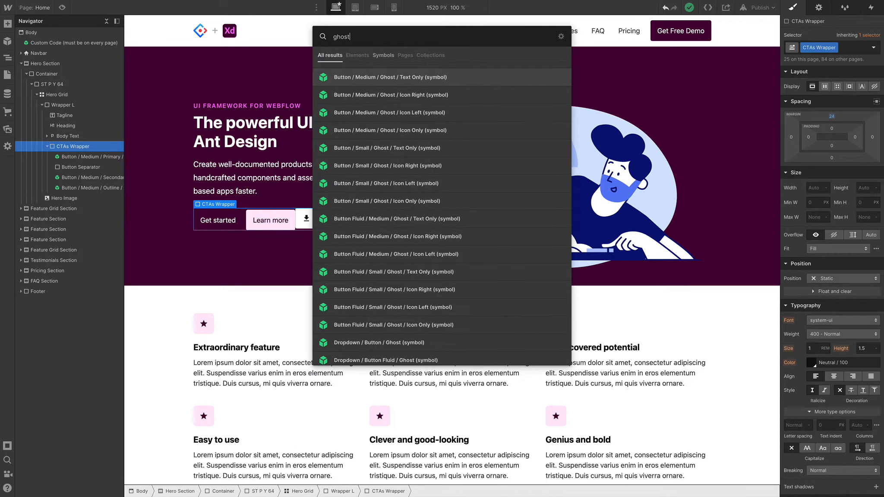
{"action": "key", "text": "Return"}
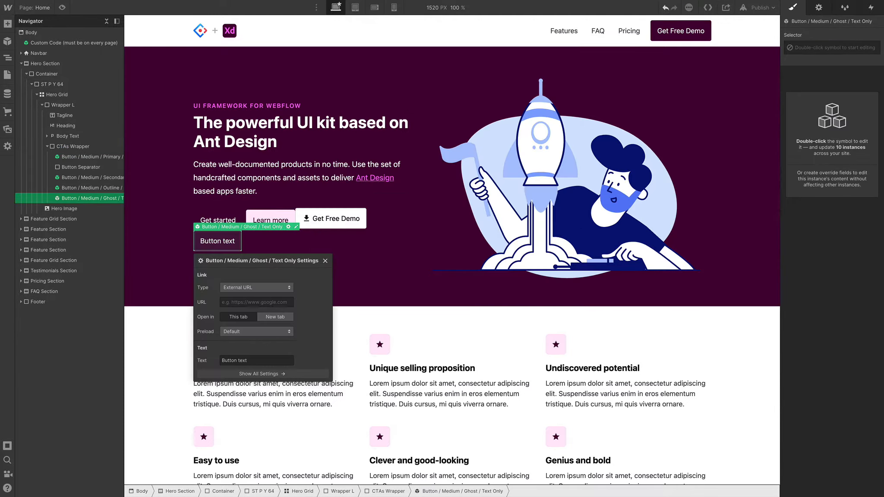
Delete the original primary and secondary hero buttons and move the Button Separator between the outline and ghost buttons
{"action": "left_click", "coordinate": [79, 160]}
{"action": "key", "text": "Delete"}
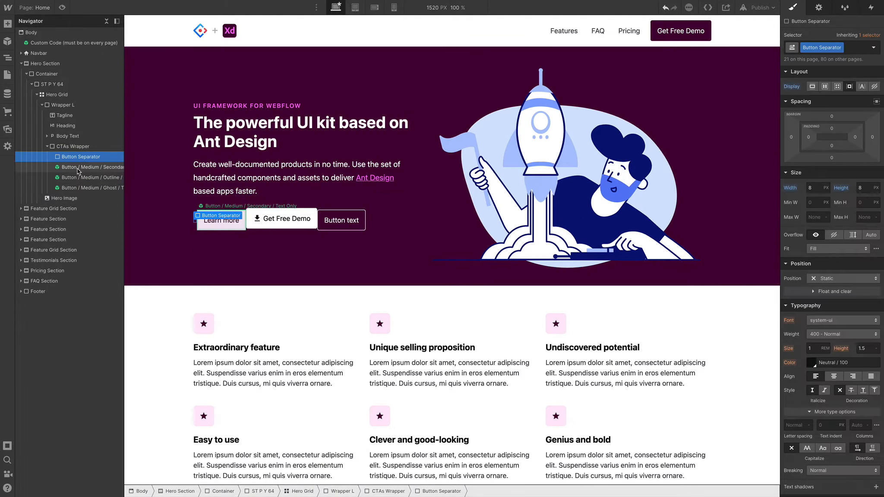
{"action": "left_click", "coordinate": [78, 169]}
{"action": "key", "text": "Delete"}
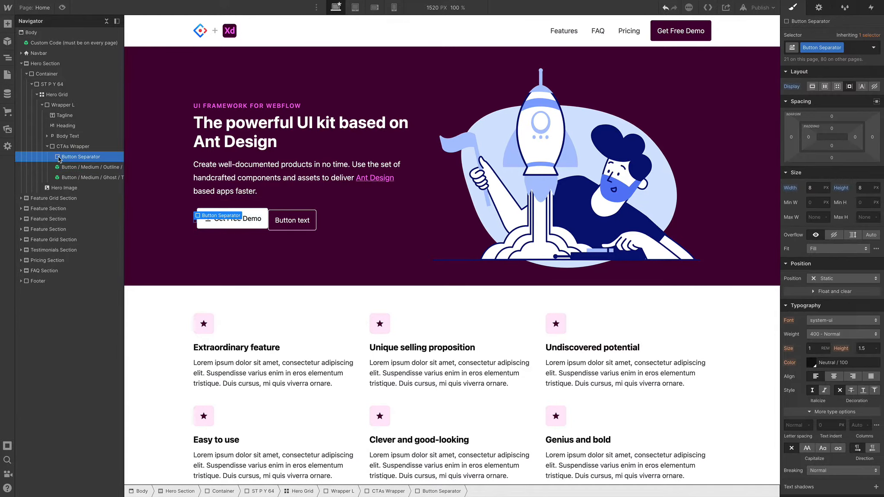
{"action": "left_click_drag", "start_coordinate": [59, 159], "coordinate": [68, 169]}
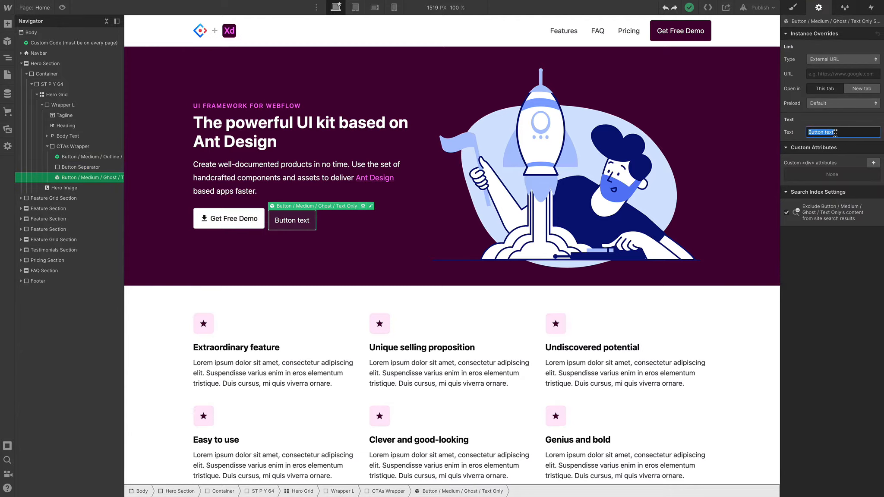
Set the ghost button's text to "View Pricing"
{"action": "type", "text": "Vieww Pr"}
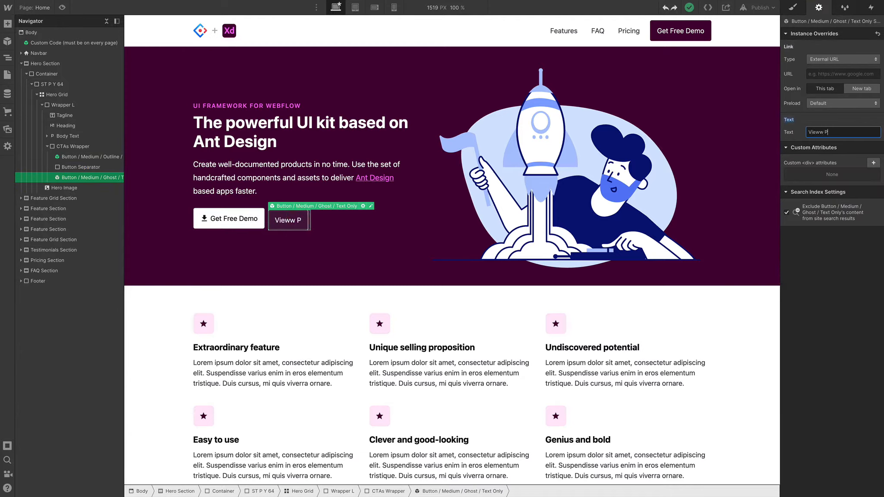
{"action": "key", "text": "BackSpace"}
{"action": "key", "text": "BackSpace"}
{"action": "key", "text": "BackSpace"}
{"action": "key", "text": "BackSpace"}
Select the CTAs Wrapper around the hero buttons and set its display to horizontal flex
{"action": "left_click", "coordinate": [342, 219]}
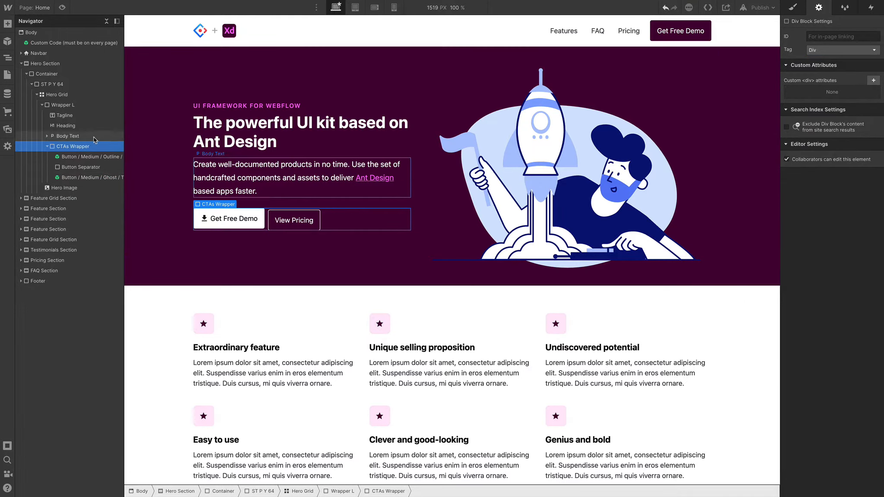
{"action": "left_click", "coordinate": [793, 8]}
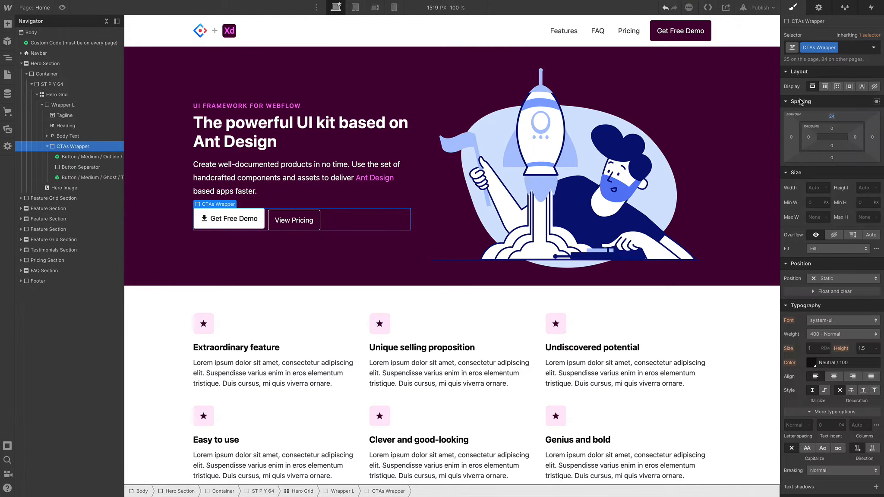
{"action": "left_click", "coordinate": [825, 87]}
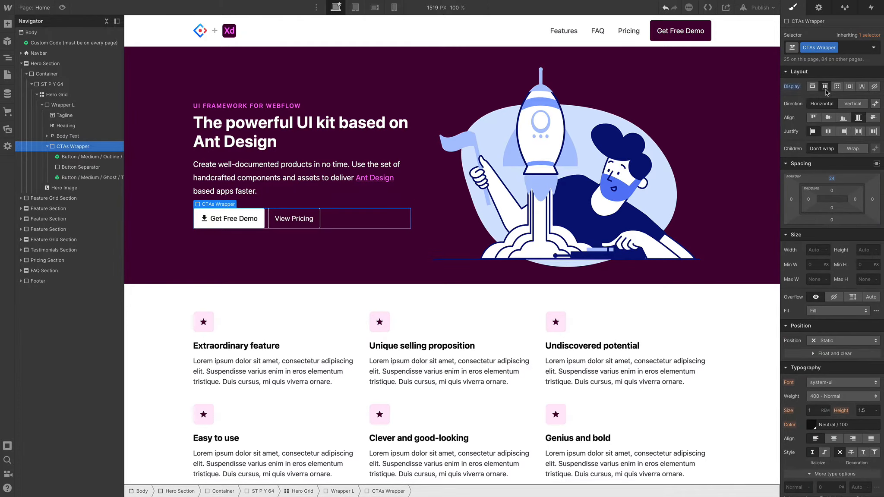
Set the Hover text color of the Button / Medium / Ghost / Text Only symbol to white and check it in preview
{"action": "left_click", "coordinate": [312, 223]}
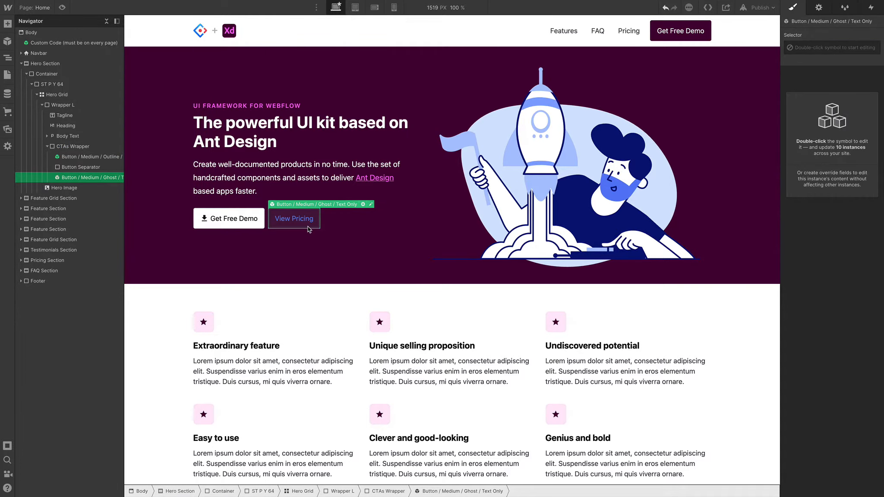
{"action": "double_click", "coordinate": [308, 226]}
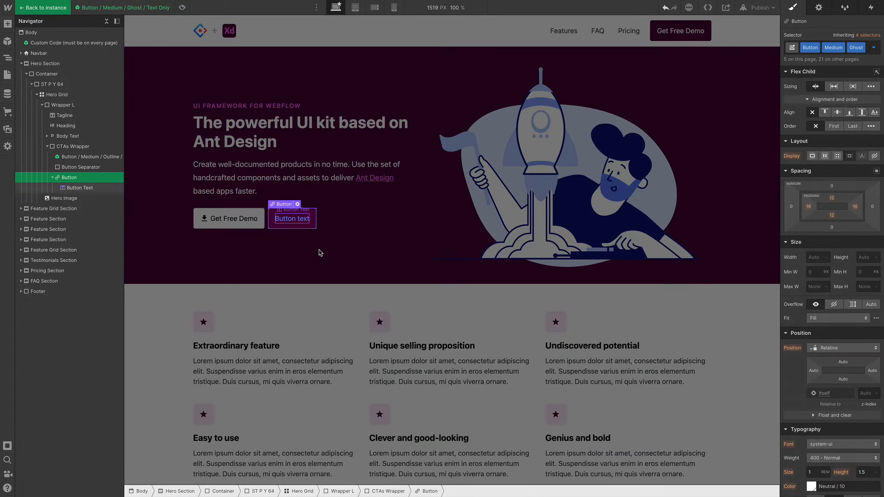
{"action": "left_click", "coordinate": [874, 50]}
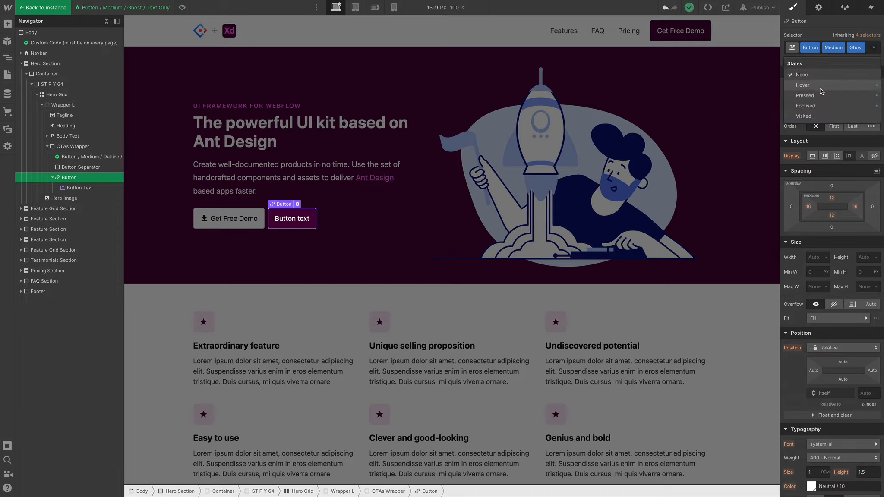
{"action": "left_click", "coordinate": [821, 90]}
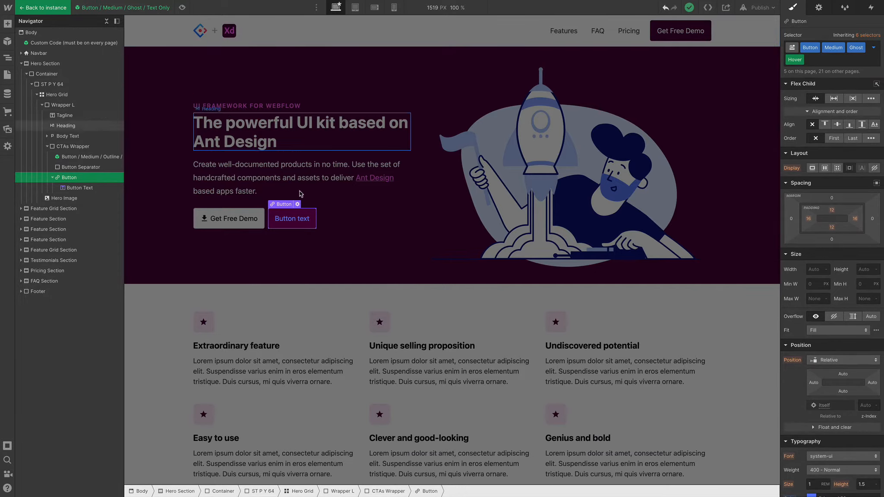
{"action": "scroll", "coordinate": [844, 264], "scroll_direction": "down", "scroll_amount": 2}
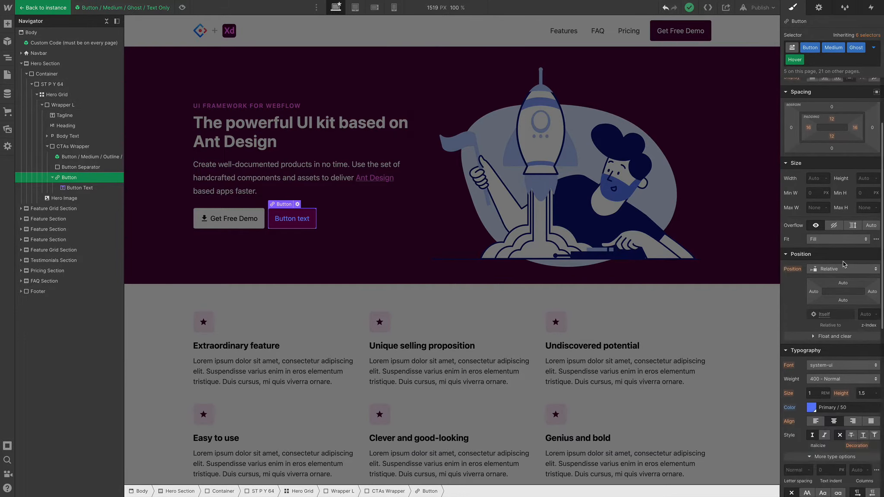
{"action": "scroll", "coordinate": [844, 264], "scroll_direction": "down", "scroll_amount": 2}
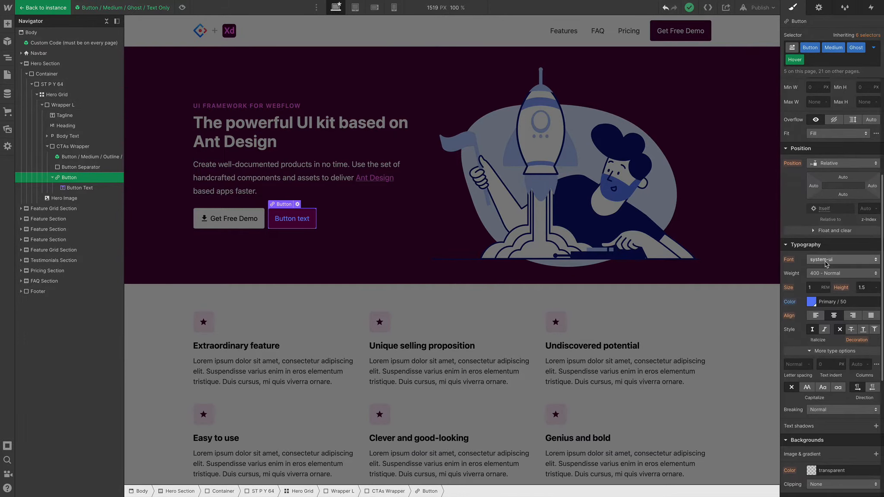
{"action": "left_click", "coordinate": [811, 301]}
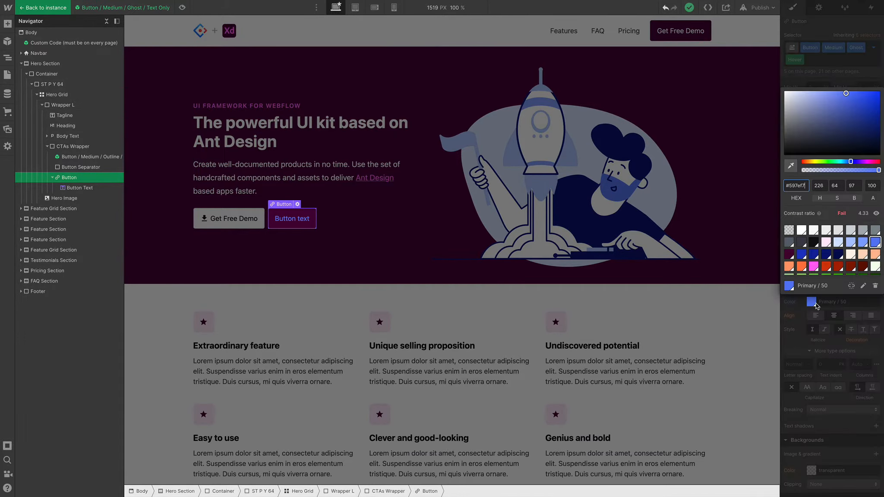
{"action": "left_click", "coordinate": [801, 230]}
{"action": "left_click", "coordinate": [51, 10]}
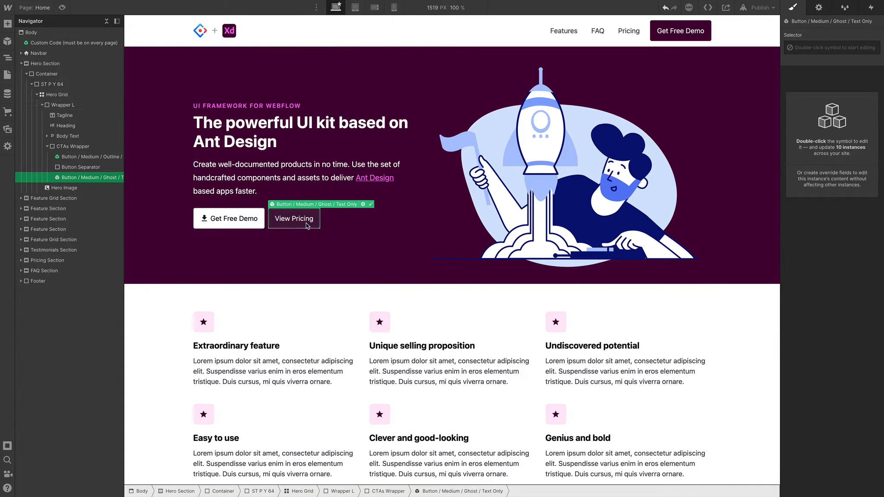
{"action": "left_click", "coordinate": [63, 8]}
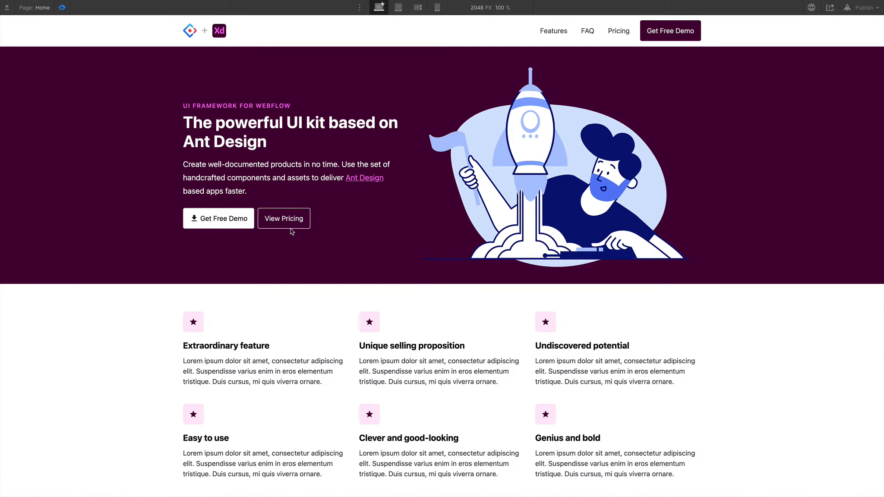
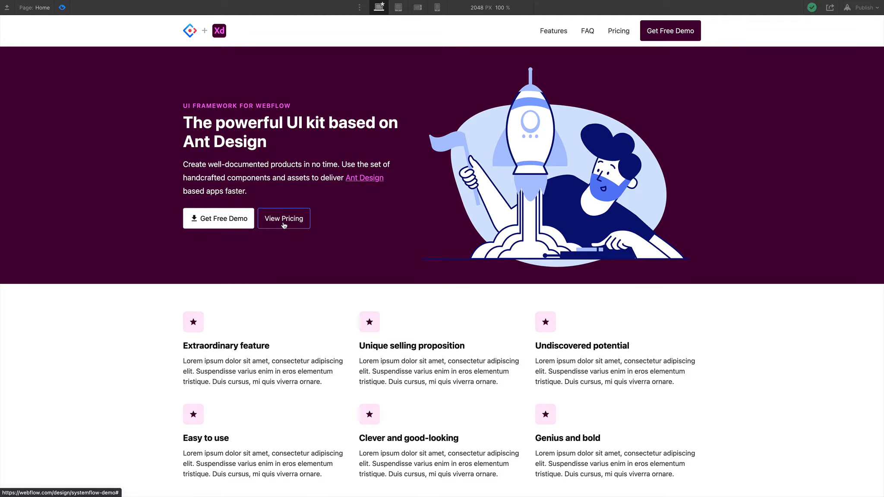
{"action": "left_click", "coordinate": [63, 8]}
Set the Hover box-shadow color of the Button / Medium / Ghost / Text Only symbol to Secondary / 60 and check the page in preview
{"action": "double_click", "coordinate": [299, 221]}
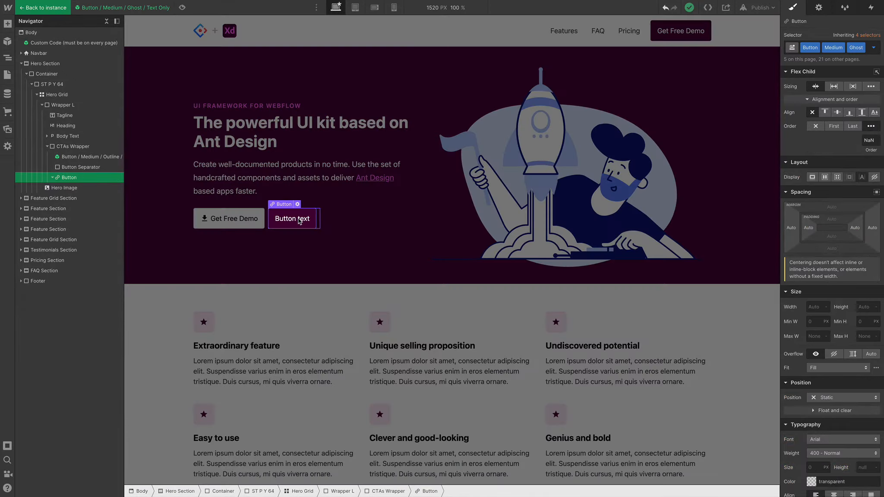
{"action": "left_click", "coordinate": [875, 48]}
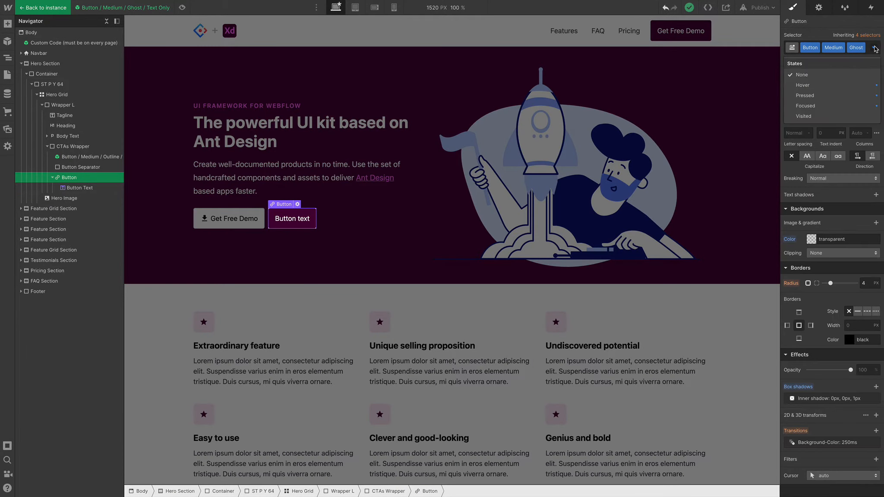
{"action": "left_click", "coordinate": [826, 83]}
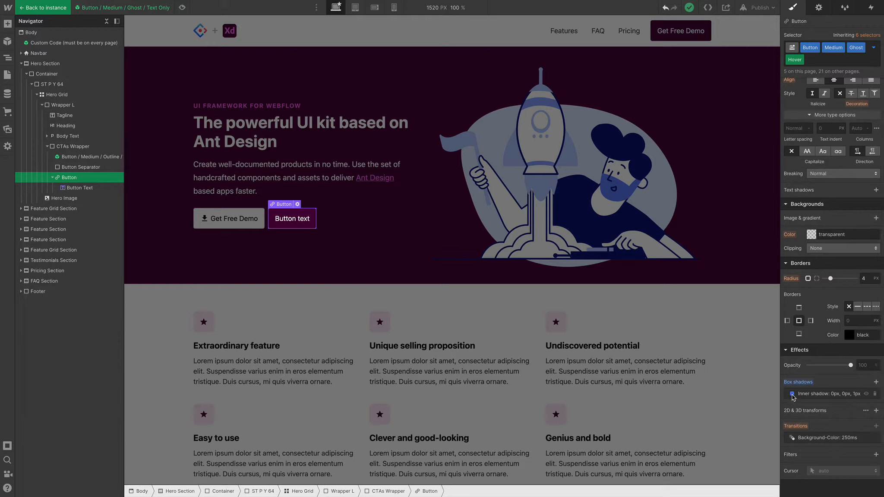
{"action": "left_click", "coordinate": [793, 395]}
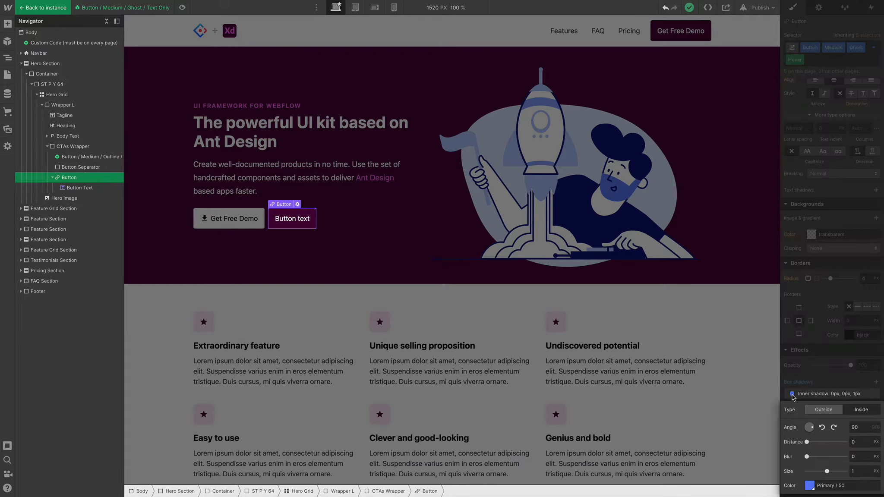
{"action": "left_click", "coordinate": [810, 485]}
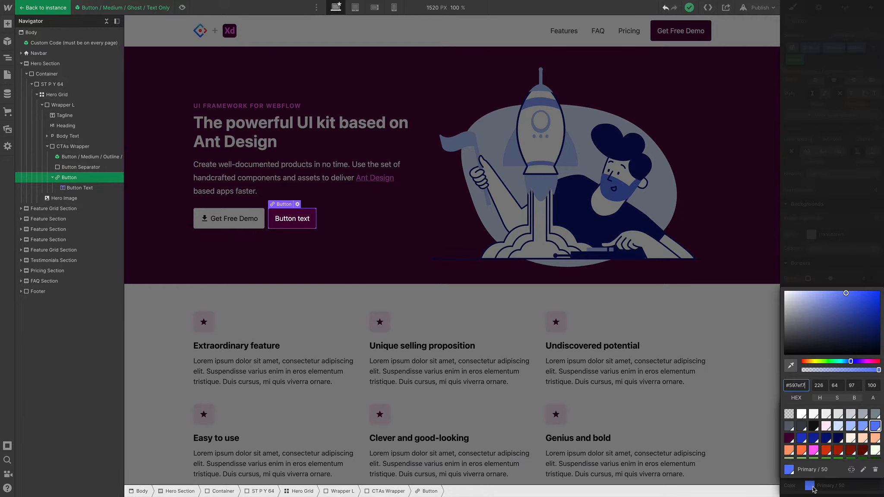
{"action": "left_click", "coordinate": [814, 450]}
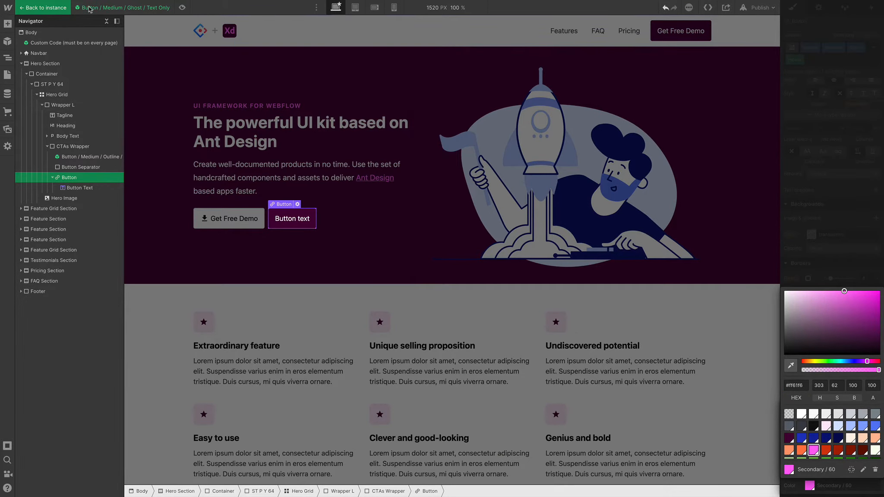
{"action": "left_click", "coordinate": [43, 8]}
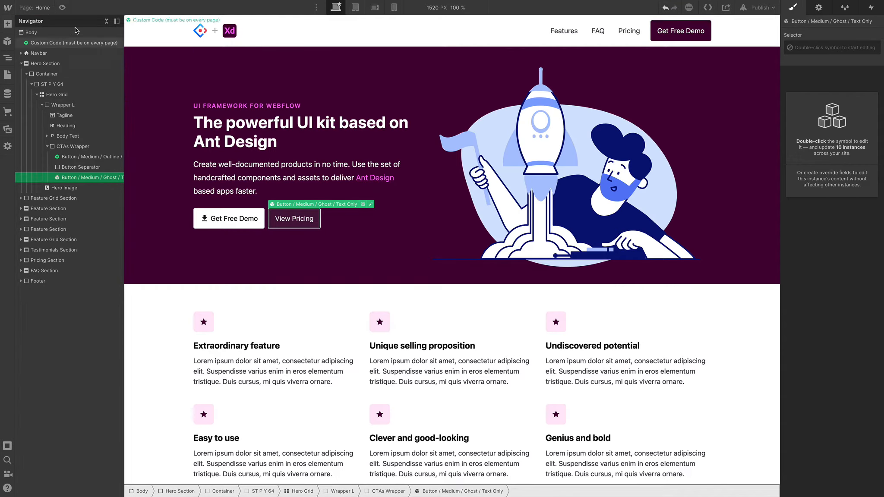
{"action": "left_click", "coordinate": [62, 8]}
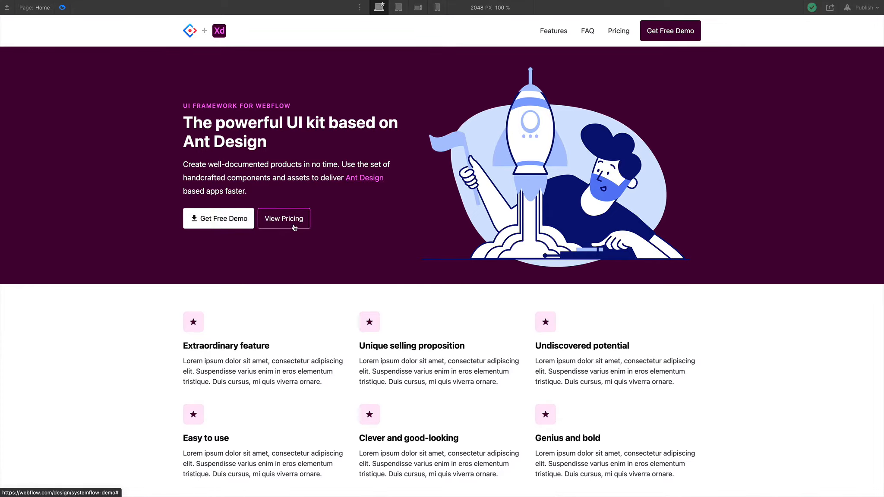
{"action": "scroll", "coordinate": [406, 292], "scroll_direction": "down", "scroll_amount": 2}
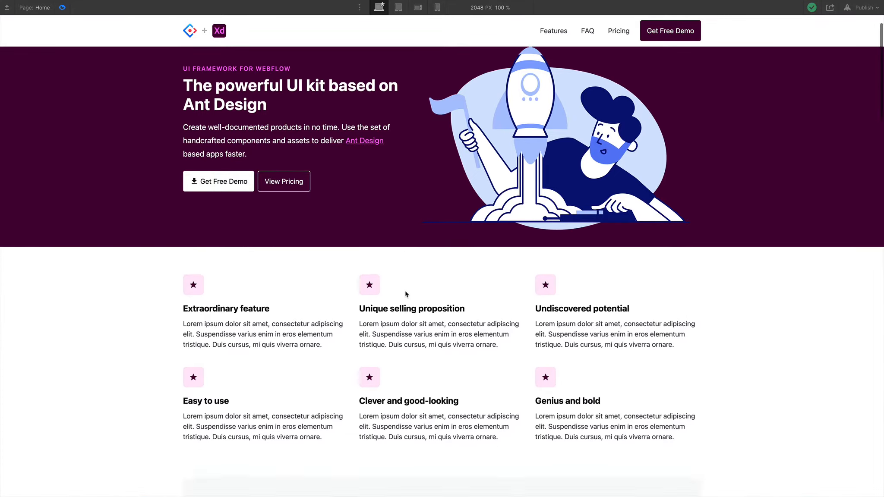
{"action": "scroll", "coordinate": [502, 301], "scroll_direction": "up", "scroll_amount": 2}
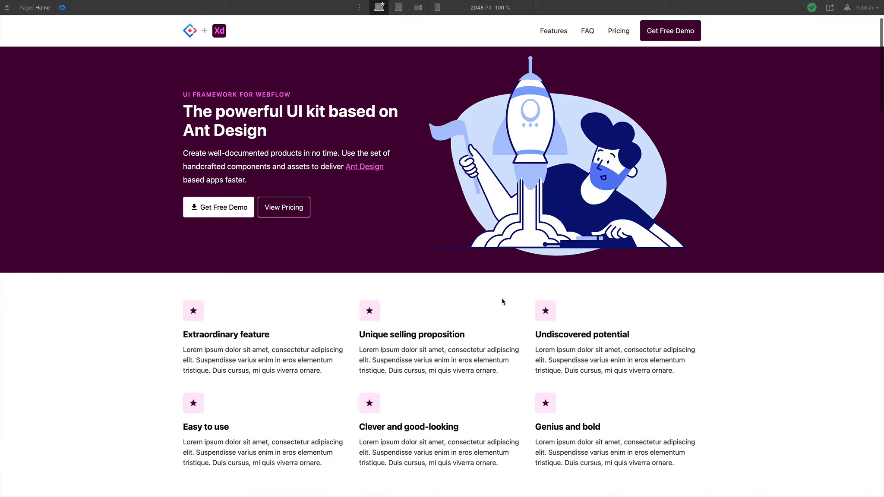
{"action": "scroll", "coordinate": [503, 302], "scroll_direction": "down", "scroll_amount": 10}
{"action": "scroll", "coordinate": [503, 302], "scroll_direction": "up", "scroll_amount": 10}
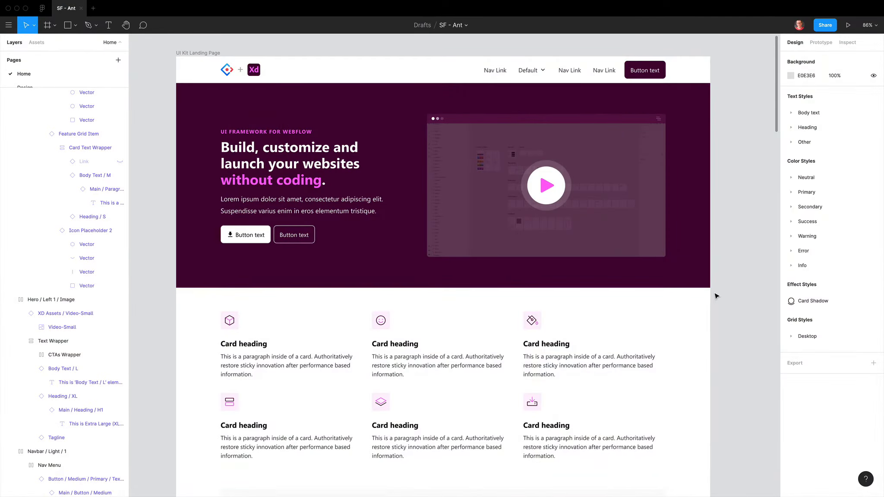
Switch to the Figma design and duplicate the hero's Video-Small asset onto the empty canvas beside the UI Kit Landing Page frame
{"action": "scroll", "coordinate": [562, 288], "scroll_direction": "down", "scroll_amount": 6}
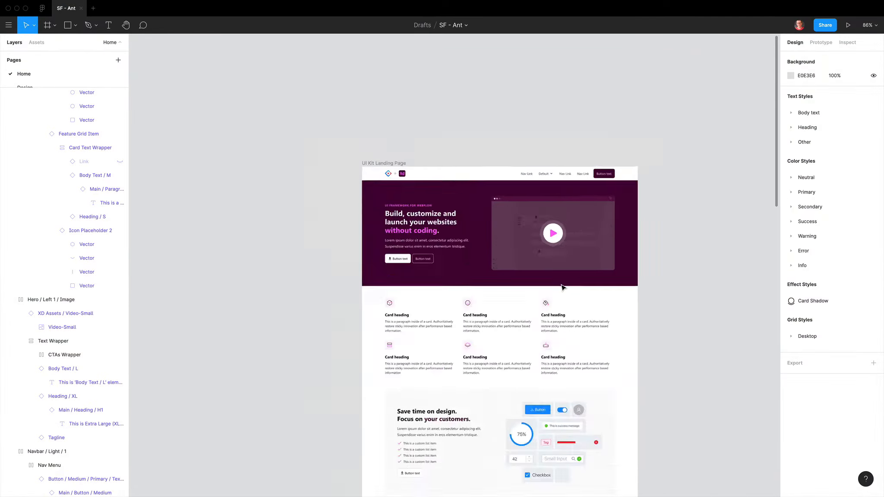
{"action": "scroll", "coordinate": [562, 287], "scroll_direction": "down", "scroll_amount": 4}
{"action": "scroll", "coordinate": [562, 288], "scroll_direction": "right", "scroll_amount": 4}
{"action": "scroll", "coordinate": [562, 287], "scroll_direction": "right", "scroll_amount": 3}
{"action": "scroll", "coordinate": [562, 287], "scroll_direction": "up", "scroll_amount": 1}
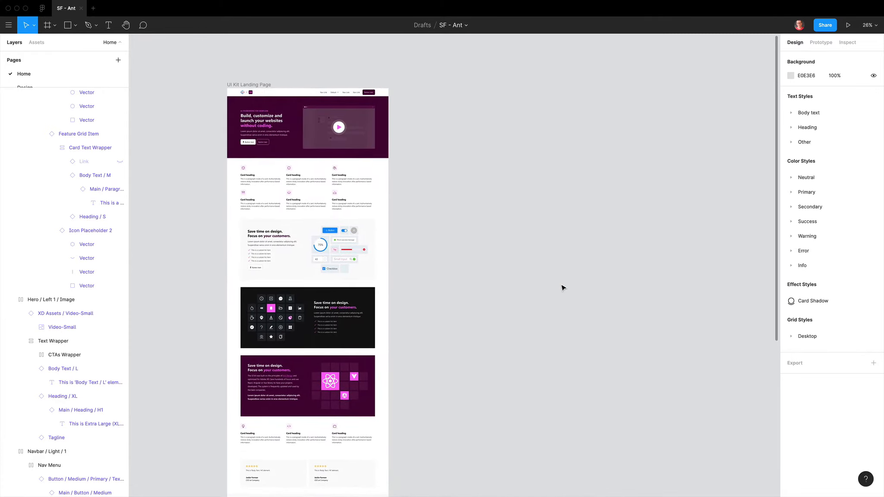
{"action": "left_click", "coordinate": [358, 140]}
{"action": "double_click", "coordinate": [352, 138]}
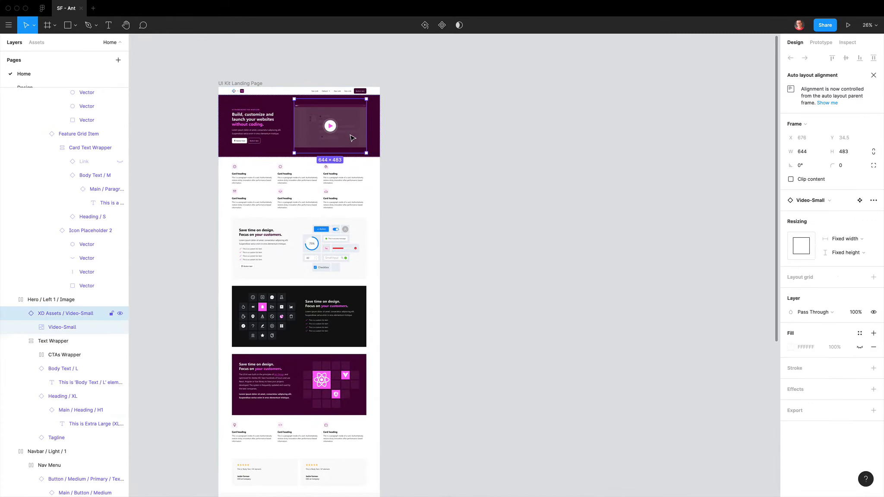
{"action": "left_click_drag", "start_coordinate": [374, 138], "coordinate": [564, 125]}
{"action": "left_click", "coordinate": [519, 205]}
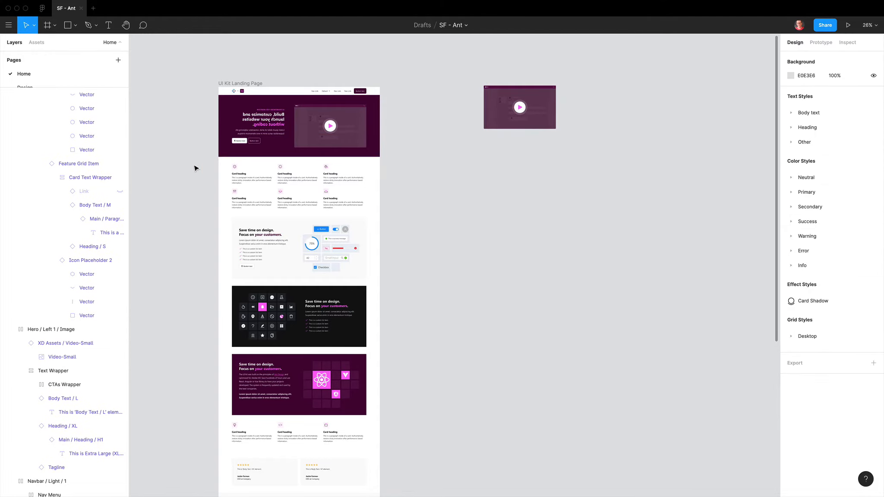
Duplicate the complete cube icon placeholder of the first feature card onto the empty canvas beside the page
{"action": "double_click", "coordinate": [235, 168]}
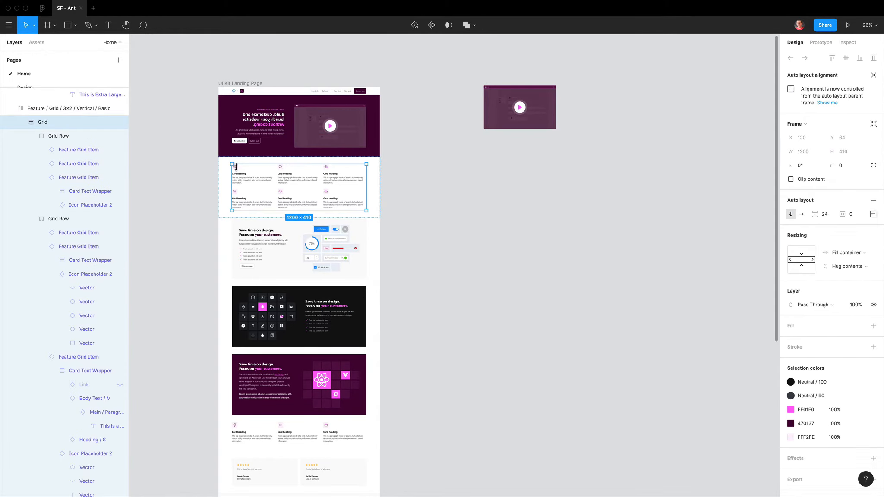
{"action": "scroll", "coordinate": [235, 168], "scroll_direction": "up", "scroll_amount": 10}
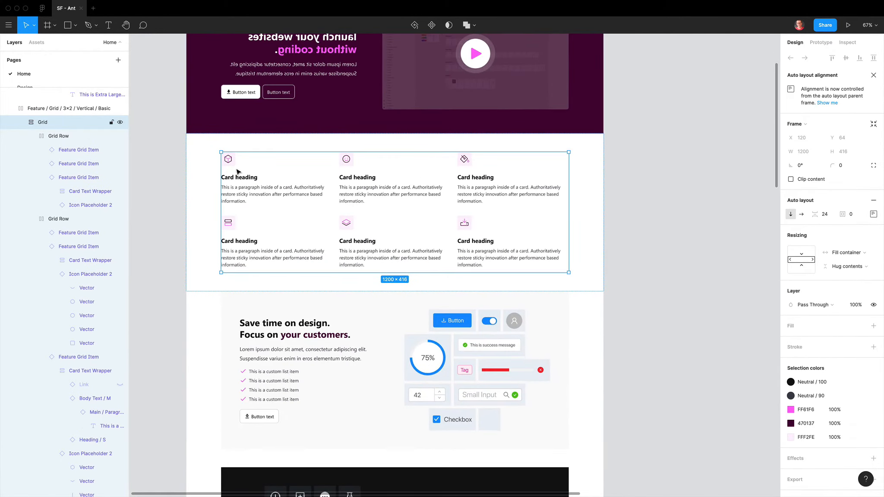
{"action": "double_click", "coordinate": [231, 161]}
{"action": "double_click", "coordinate": [232, 161]}
{"action": "double_click", "coordinate": [231, 161]}
{"action": "double_click", "coordinate": [231, 161]}
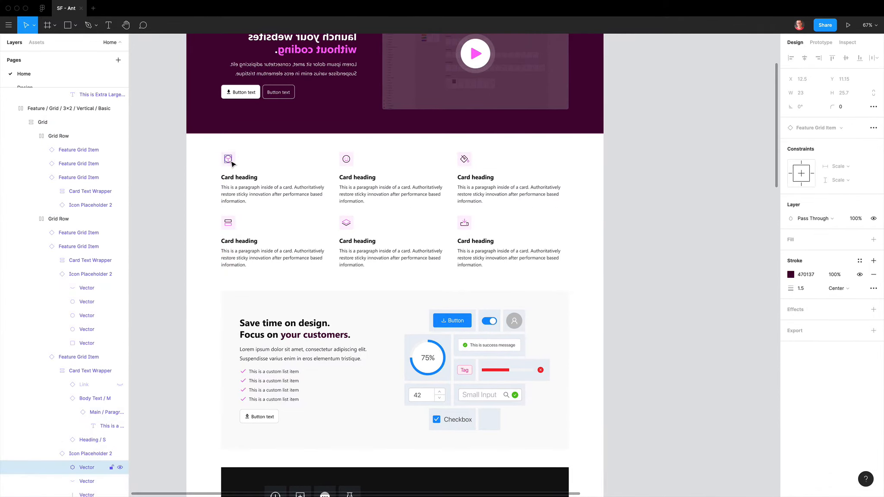
{"action": "key", "text": "Escape"}
{"action": "double_click", "coordinate": [233, 162]}
{"action": "left_click", "coordinate": [233, 162], "text": "super"}
{"action": "key", "text": "shift+Return"}
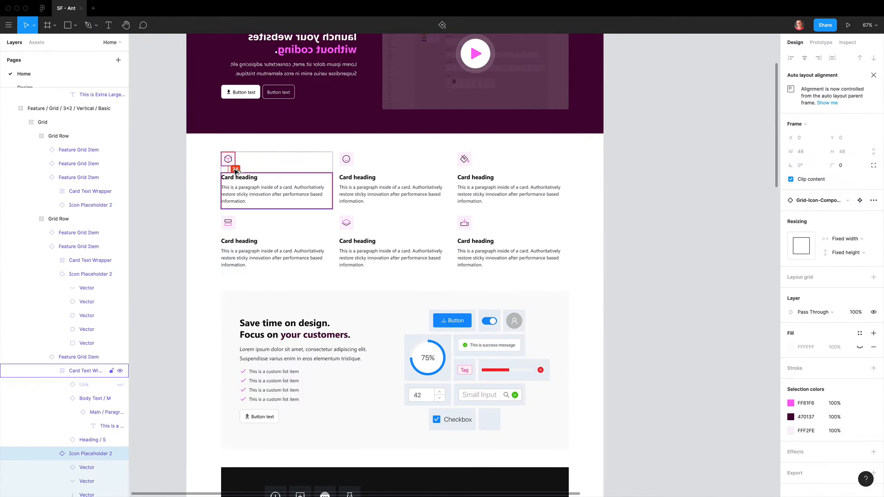
{"action": "left_click_drag", "start_coordinate": [231, 165], "coordinate": [672, 137]}
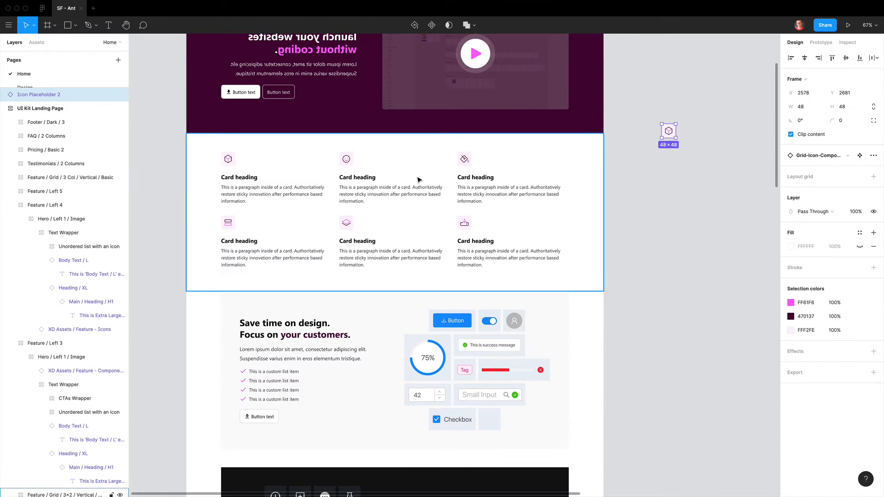
Duplicate the smiley and paint bucket icon placeholders of the feature grid's first row onto the canvas beside the page
{"action": "left_click", "coordinate": [353, 163], "text": "super"}
{"action": "left_click_drag", "start_coordinate": [353, 164], "coordinate": [678, 153]}
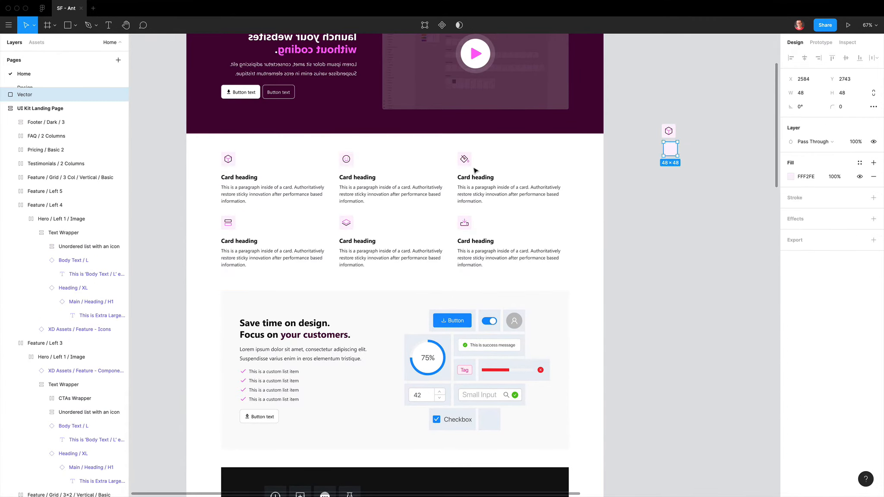
{"action": "key", "text": "super+z"}
{"action": "key", "text": "shift+Return"}
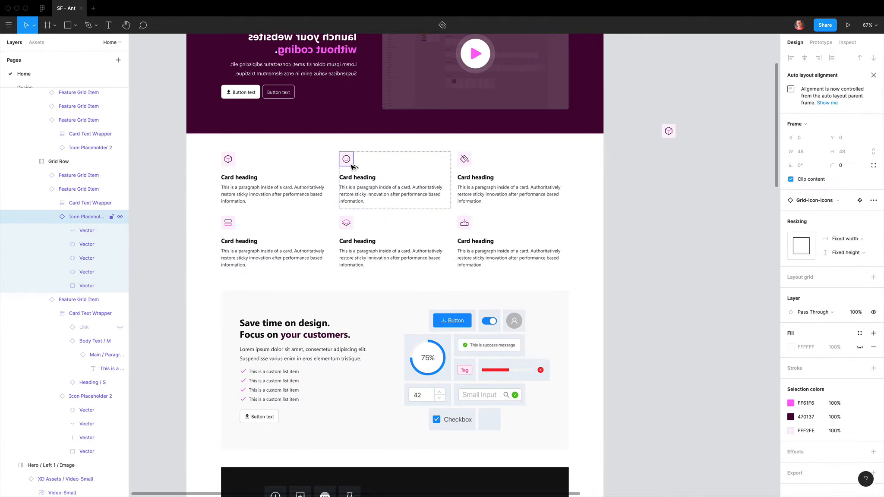
{"action": "left_click_drag", "start_coordinate": [351, 163], "coordinate": [661, 157]}
{"action": "left_click", "coordinate": [466, 162], "text": "super"}
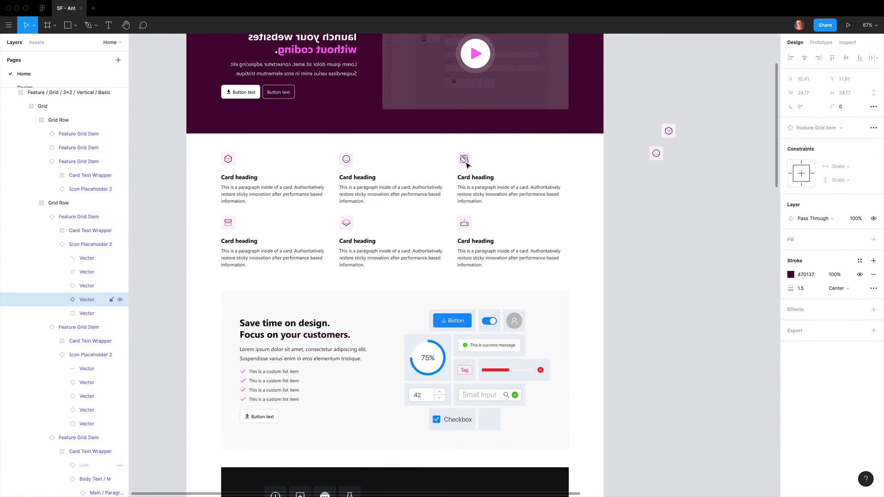
{"action": "left_click", "coordinate": [92, 244]}
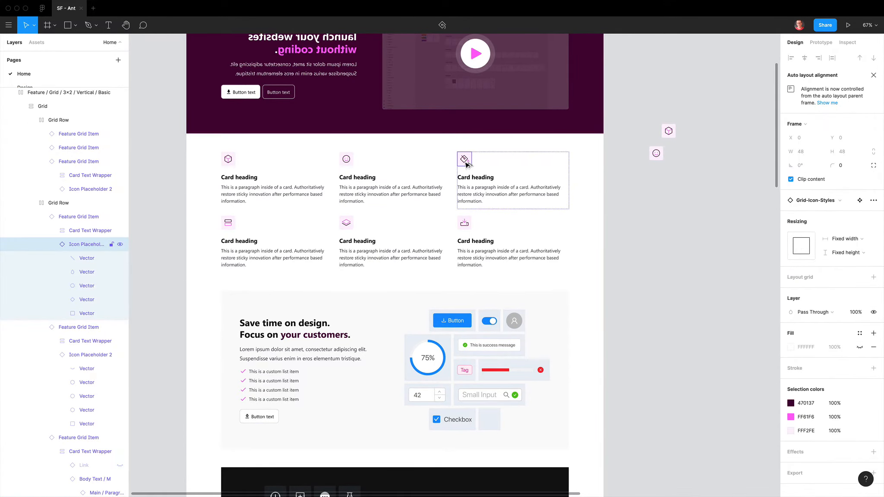
{"action": "left_click_drag", "start_coordinate": [466, 161], "coordinate": [674, 179]}
Duplicate the three icon placeholders of the feature grid's second row onto the canvas beside the page
{"action": "left_click", "coordinate": [232, 225]}
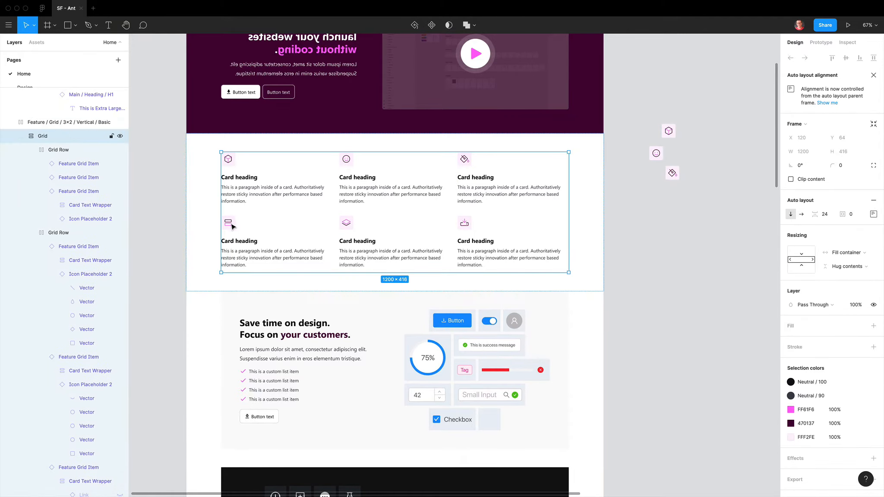
{"action": "left_click", "coordinate": [233, 226]}
{"action": "left_click", "coordinate": [94, 219]}
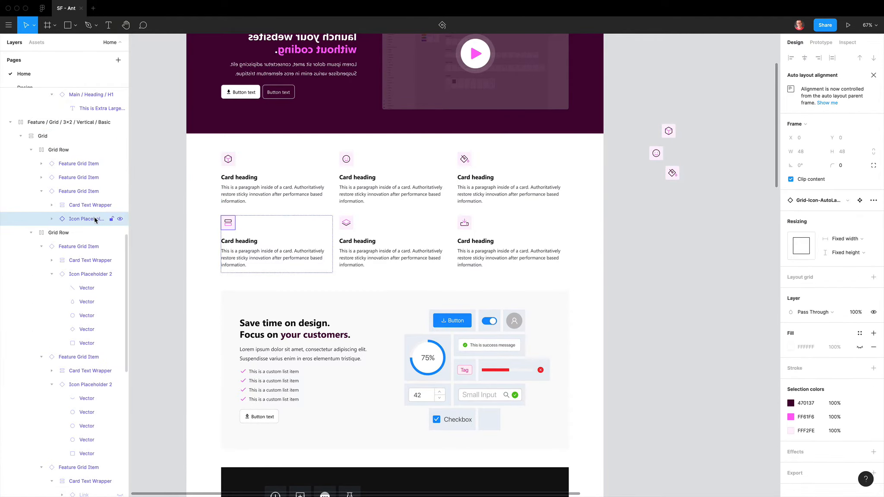
{"action": "left_click_drag", "start_coordinate": [228, 223], "coordinate": [694, 203]}
{"action": "left_click", "coordinate": [352, 222], "text": "super"}
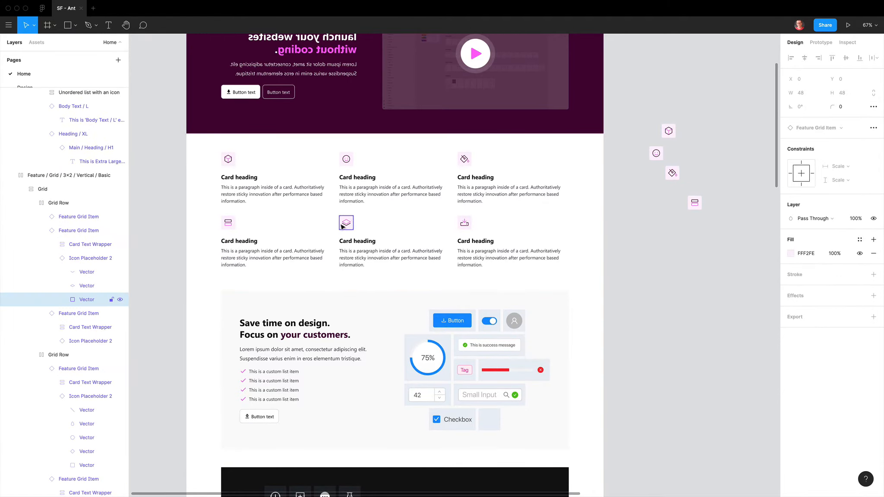
{"action": "left_click", "coordinate": [92, 259]}
{"action": "left_click_drag", "start_coordinate": [348, 228], "coordinate": [685, 229]}
{"action": "left_click", "coordinate": [467, 222], "text": "super"}
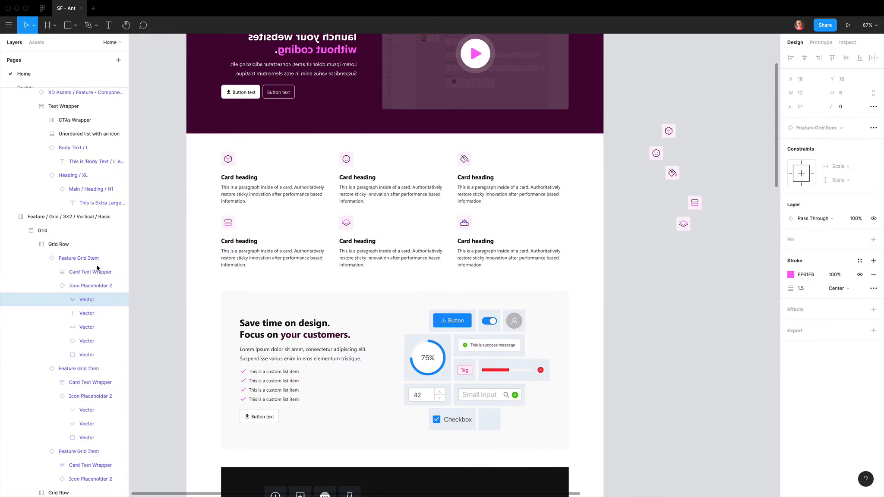
{"action": "left_click", "coordinate": [90, 285]}
{"action": "left_click_drag", "start_coordinate": [474, 234], "coordinate": [688, 263]}
{"action": "left_click", "coordinate": [672, 310]}
Duplicate the Feature - Components illustration from the light feature section onto the canvas beside the page
{"action": "double_click", "coordinate": [469, 332]}
{"action": "double_click", "coordinate": [469, 333]}
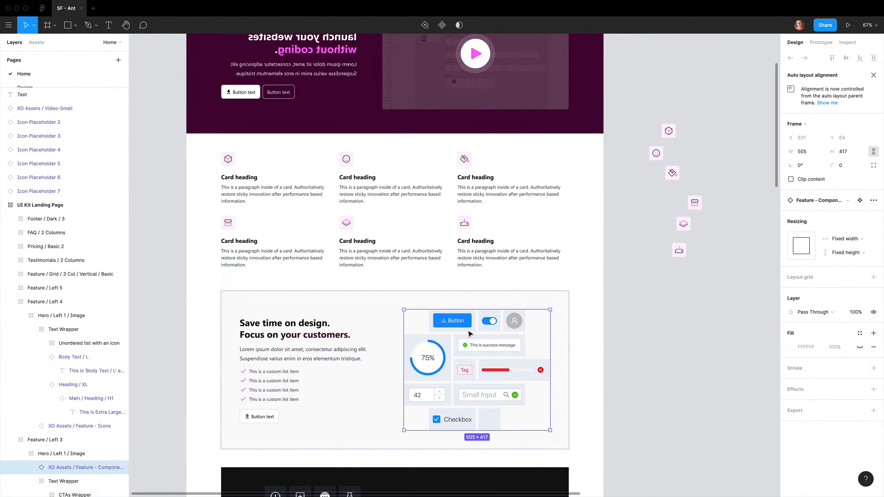
{"action": "left_click_drag", "start_coordinate": [470, 336], "coordinate": [696, 302]}
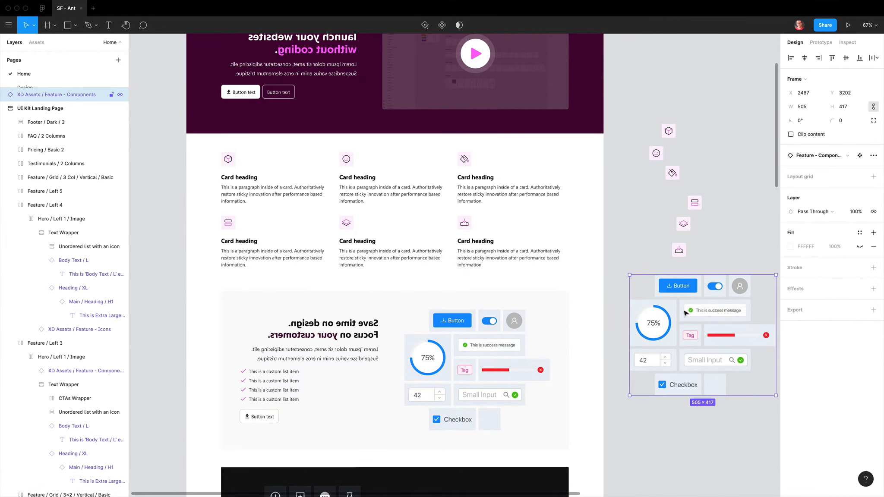
Duplicate the Feature - Icons and Feature - Technologies images from the two dark feature sections onto the canvas beside the page
{"action": "scroll", "coordinate": [514, 323], "scroll_direction": "down", "scroll_amount": 3}
{"action": "scroll", "coordinate": [514, 324], "scroll_direction": "down", "scroll_amount": 7}
{"action": "left_click", "coordinate": [363, 199], "text": "super"}
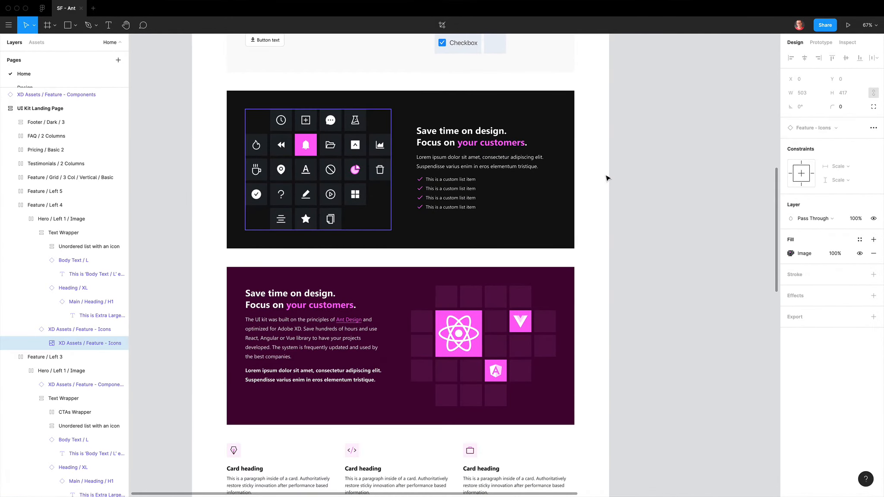
{"action": "left_click_drag", "start_coordinate": [606, 176], "coordinate": [713, 157]}
{"action": "left_click", "coordinate": [472, 362], "text": "super"}
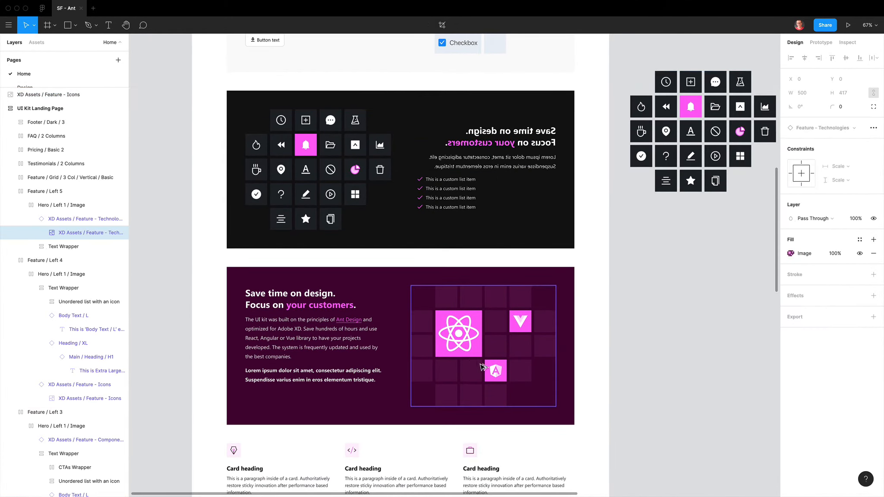
{"action": "left_click_drag", "start_coordinate": [483, 367], "coordinate": [714, 290]}
Duplicate the pen, code and briefcase icon placeholders of the three-column card section above the testimonials onto the canvas beside the page
{"action": "scroll", "coordinate": [389, 259], "scroll_direction": "down", "scroll_amount": 8}
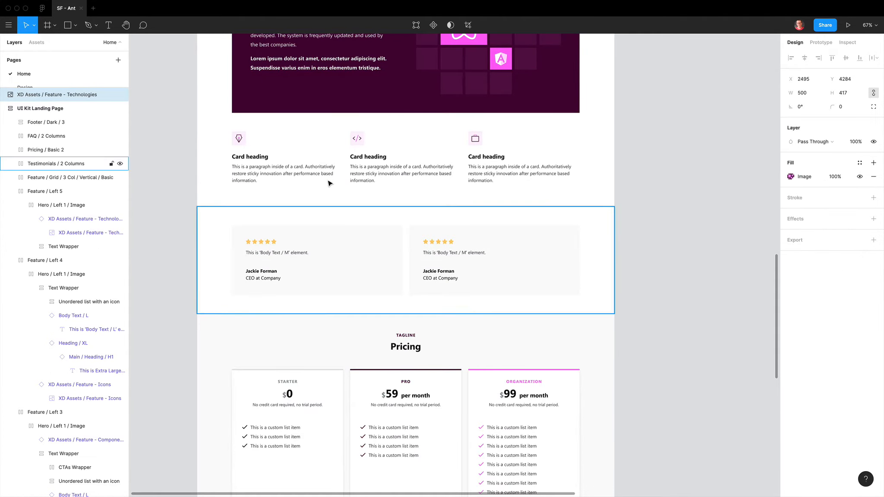
{"action": "left_click", "coordinate": [244, 142], "text": "super"}
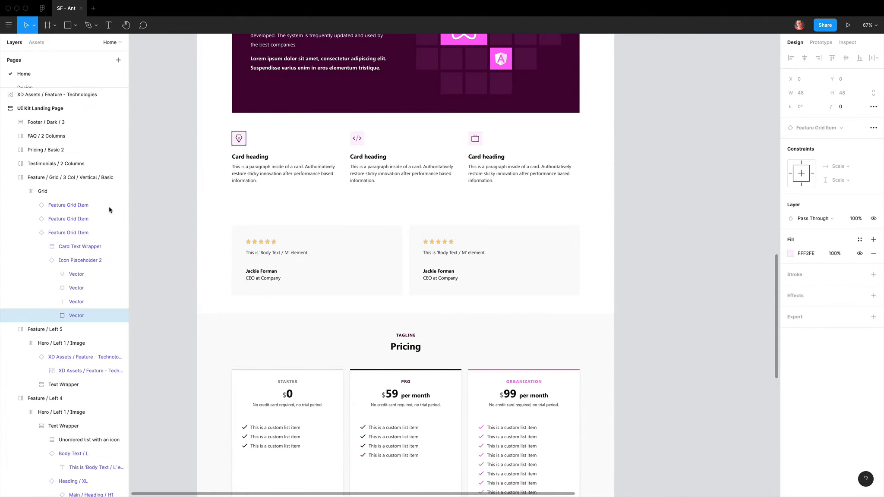
{"action": "left_click", "coordinate": [86, 260]}
{"action": "left_click_drag", "start_coordinate": [245, 145], "coordinate": [713, 125]}
{"action": "left_click", "coordinate": [361, 144], "text": "super"}
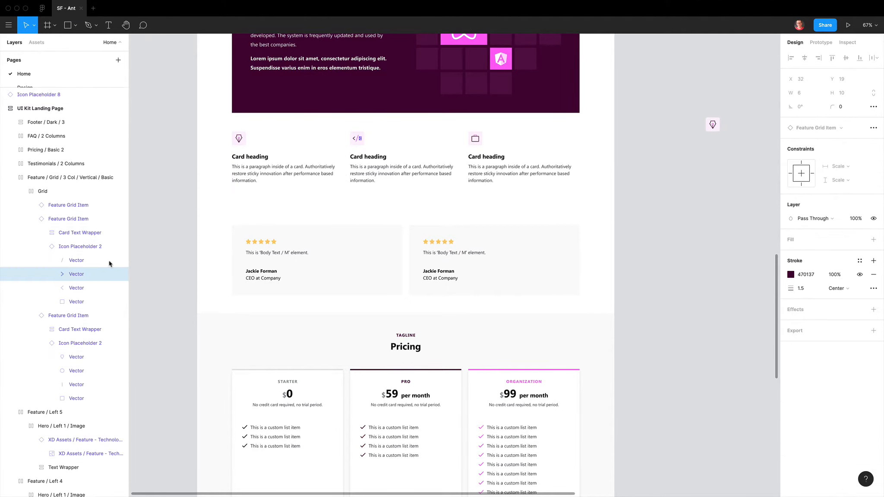
{"action": "left_click", "coordinate": [104, 247]}
{"action": "left_click_drag", "start_coordinate": [357, 138], "coordinate": [714, 149]}
{"action": "left_click", "coordinate": [474, 144]}
{"action": "left_click", "coordinate": [477, 142], "text": "super"}
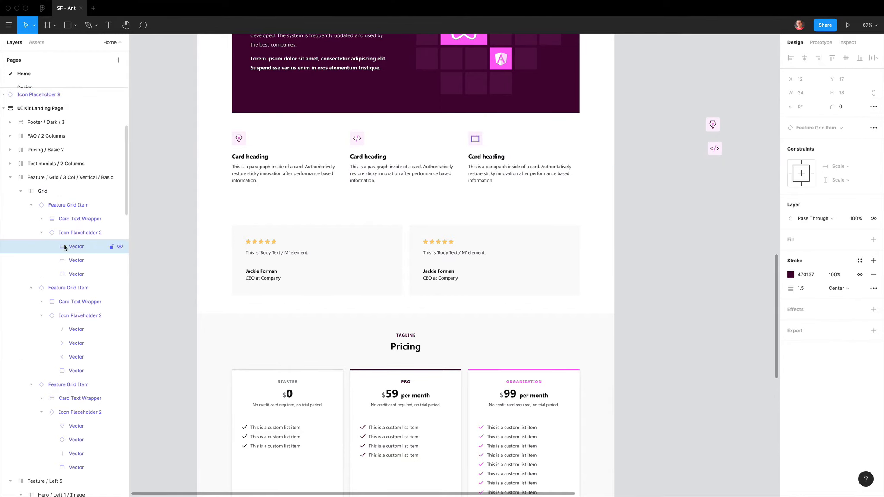
{"action": "left_click", "coordinate": [99, 232]}
{"action": "left_click_drag", "start_coordinate": [475, 142], "coordinate": [704, 183]}
Duplicate the group of five rating stars from the first testimonial box onto the canvas beside the page
{"action": "left_click", "coordinate": [255, 244], "text": "super"}
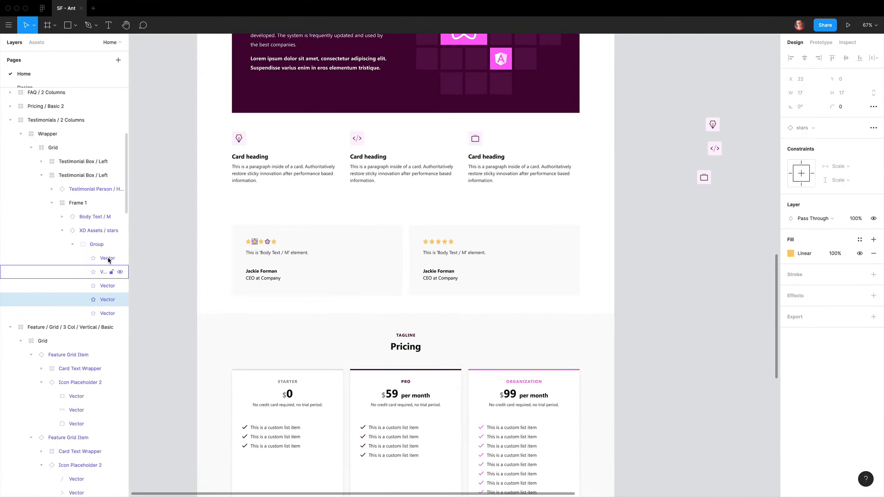
{"action": "left_click", "coordinate": [100, 247]}
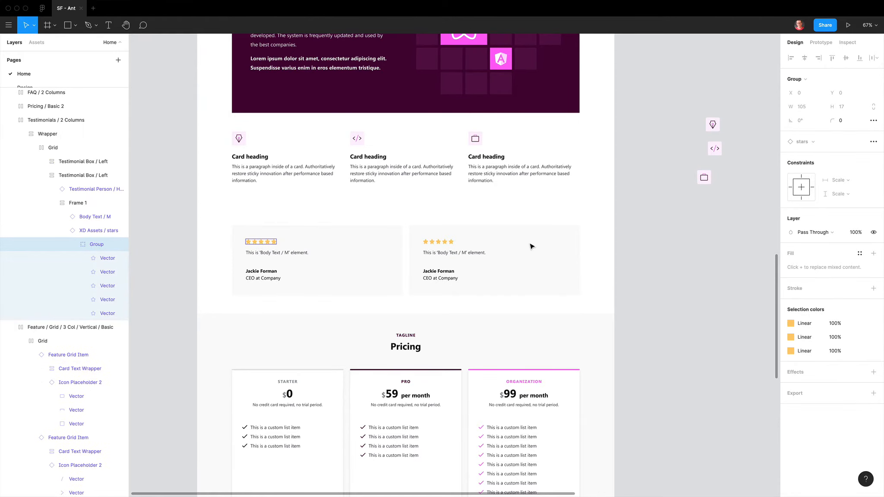
{"action": "left_click_drag", "start_coordinate": [530, 244], "coordinate": [707, 210]}
{"action": "left_click", "coordinate": [698, 266]}
Check the pricing, FAQ and footer sections for further graphics and review the assets collected beside the page
{"action": "scroll", "coordinate": [508, 256], "scroll_direction": "down", "scroll_amount": 1}
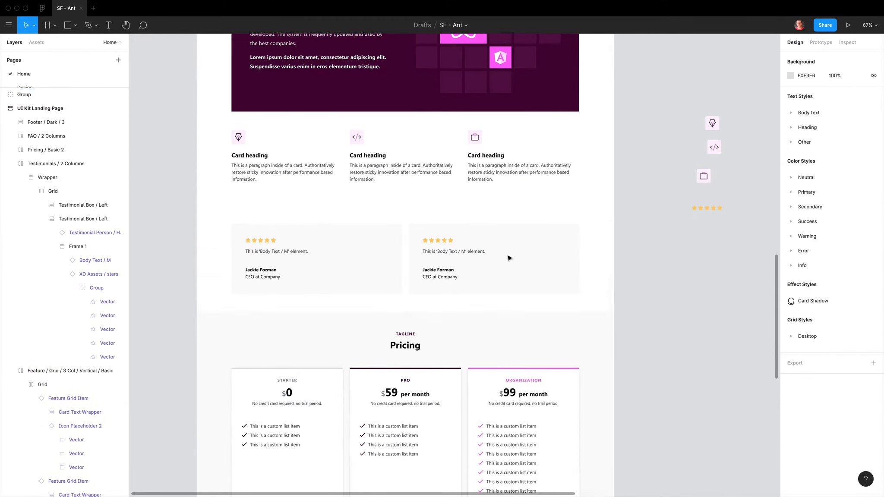
{"action": "scroll", "coordinate": [508, 258], "scroll_direction": "down", "scroll_amount": 10}
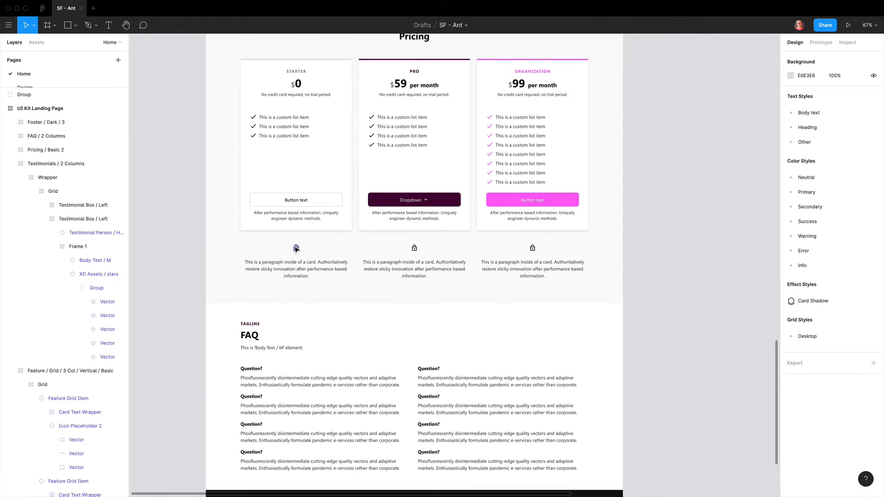
{"action": "scroll", "coordinate": [462, 263], "scroll_direction": "down", "scroll_amount": 5}
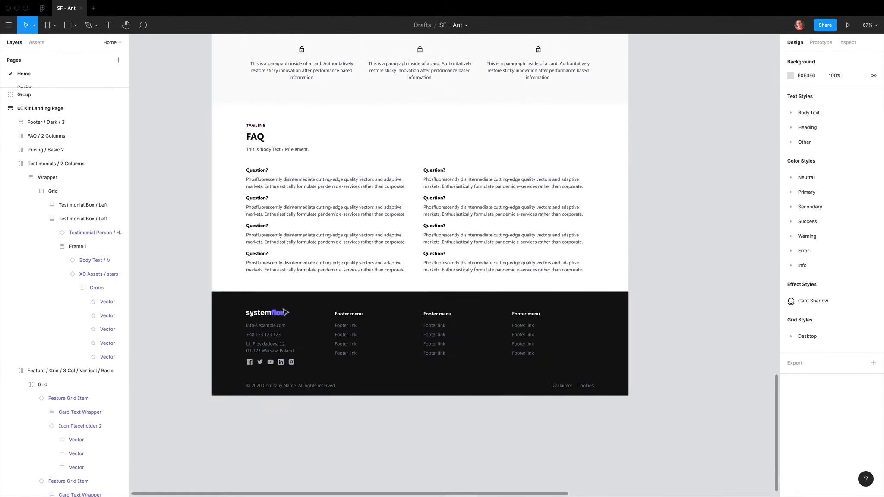
{"action": "scroll", "coordinate": [259, 345], "scroll_direction": "up", "scroll_amount": 1}
{"action": "left_click", "coordinate": [254, 353]}
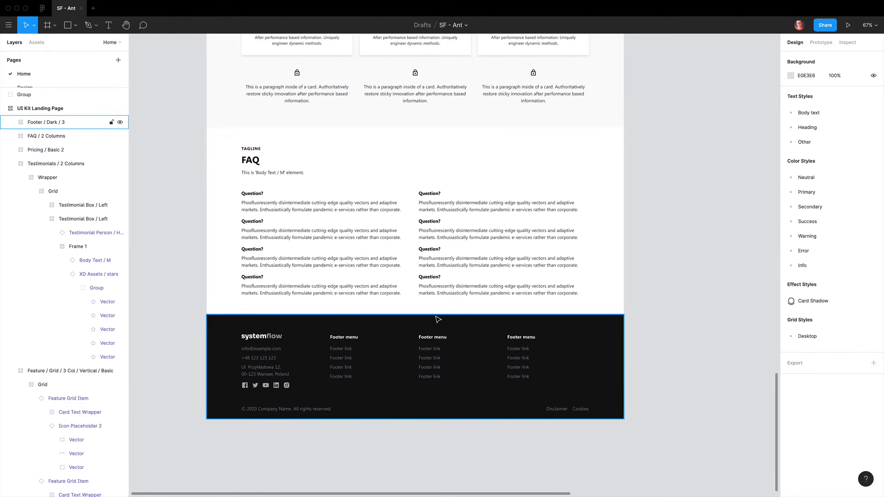
{"action": "scroll", "coordinate": [437, 319], "scroll_direction": "up", "scroll_amount": 5}
{"action": "scroll", "coordinate": [437, 319], "scroll_direction": "right", "scroll_amount": 3}
{"action": "scroll", "coordinate": [436, 320], "scroll_direction": "up", "scroll_amount": 5}
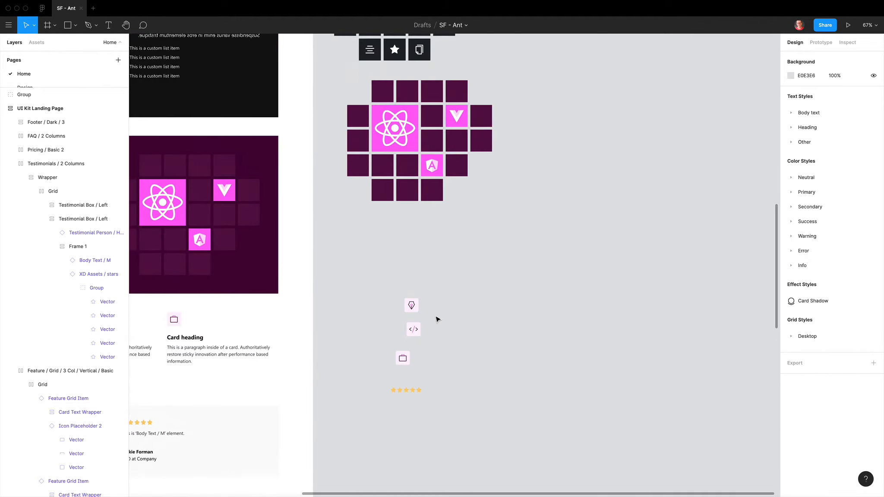
{"action": "scroll", "coordinate": [437, 319], "scroll_direction": "down", "scroll_amount": 6}
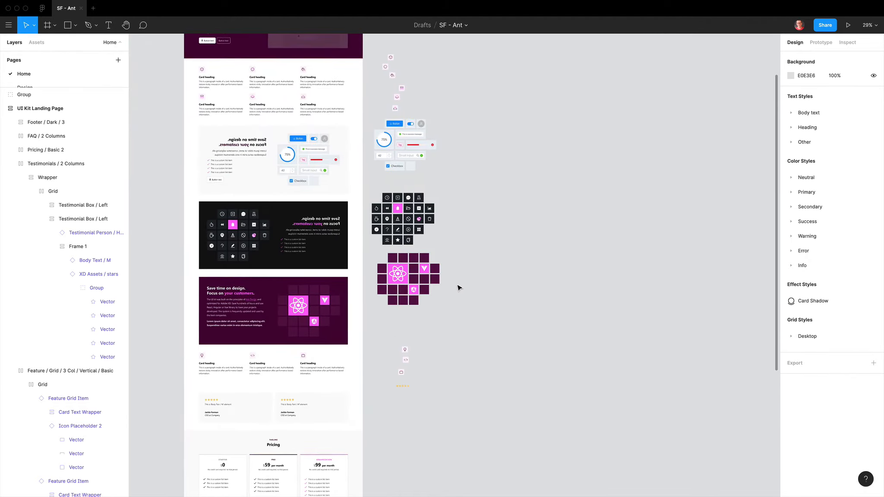
Move the duplicated icons, feature images and rating stars farther away from the landing page, beside the video image
{"action": "scroll", "coordinate": [496, 294], "scroll_direction": "up", "scroll_amount": 3}
{"action": "left_click_drag", "start_coordinate": [423, 451], "coordinate": [352, 95]}
{"action": "left_click_drag", "start_coordinate": [405, 182], "coordinate": [608, 118]}
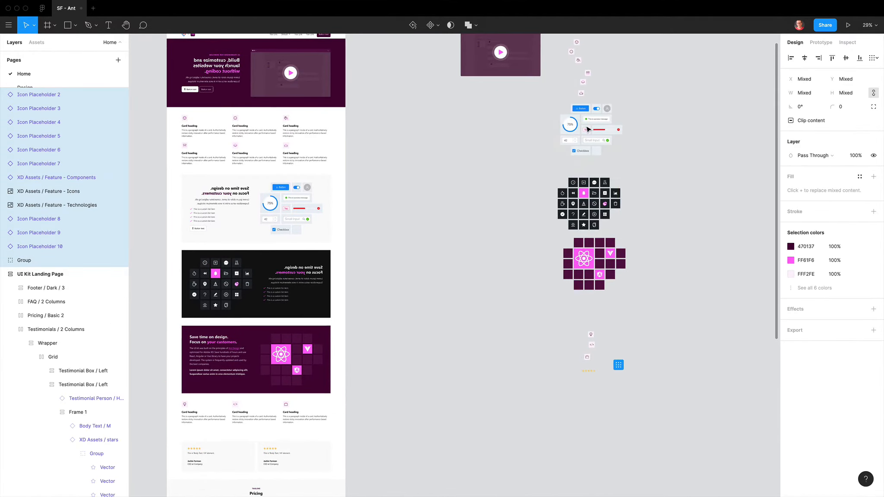
{"action": "scroll", "coordinate": [517, 193], "scroll_direction": "up", "scroll_amount": 3}
{"action": "left_click", "coordinate": [514, 151]}
{"action": "left_click_drag", "start_coordinate": [667, 67], "coordinate": [549, 473]}
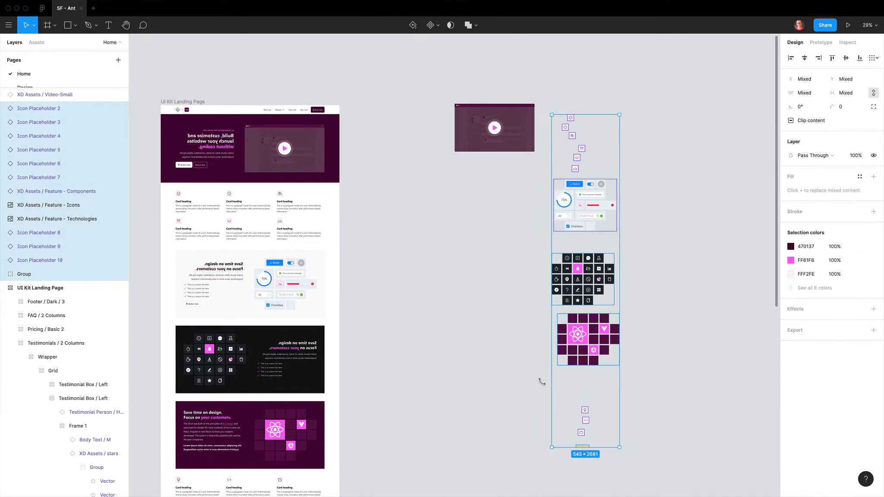
Export the Video-Small image as a PNG at 2x scale into the XD For Figma folder
{"action": "left_click", "coordinate": [484, 138]}
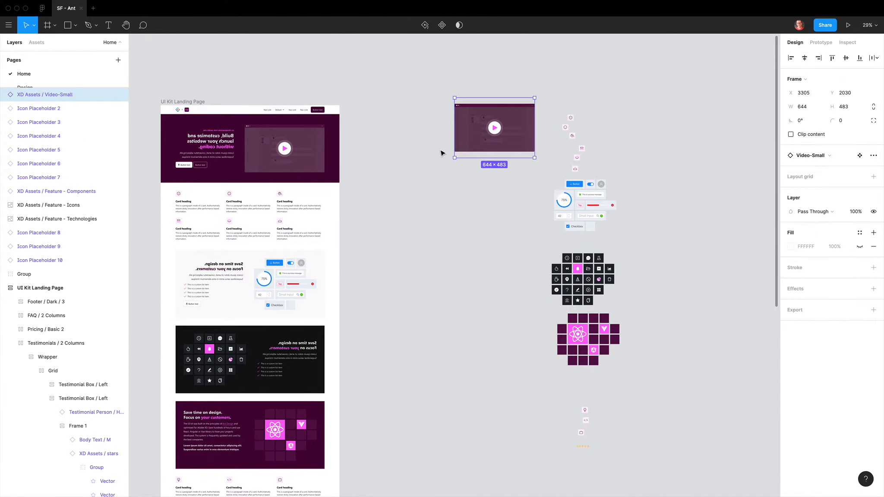
{"action": "left_click", "coordinate": [873, 309]}
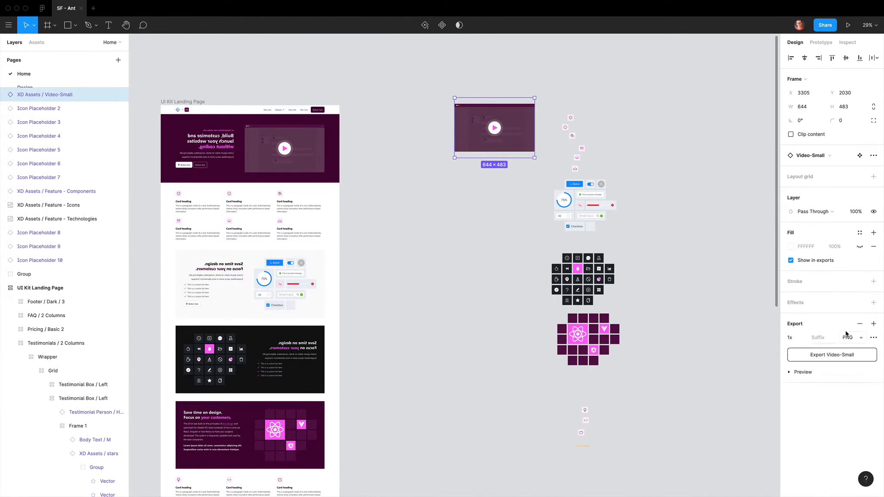
{"action": "left_click", "coordinate": [789, 338]}
{"action": "type", "text": "2x"}
{"action": "key", "text": "Return"}
{"action": "left_click", "coordinate": [819, 357]}
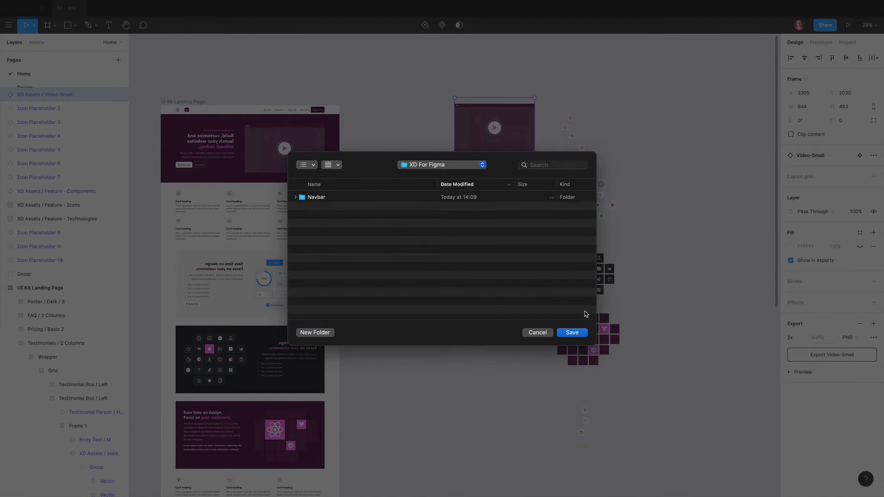
{"action": "left_click", "coordinate": [575, 331]}
Export the remaining duplicated icons, feature images and star group as SVG files into the XD For Figma folder
{"action": "left_click_drag", "start_coordinate": [633, 458], "coordinate": [561, 113]}
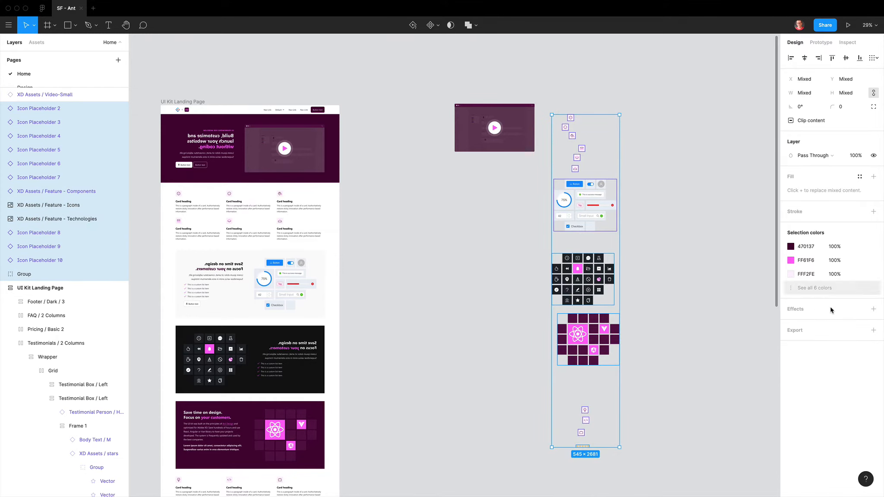
{"action": "left_click", "coordinate": [872, 330]}
{"action": "left_click", "coordinate": [855, 361]}
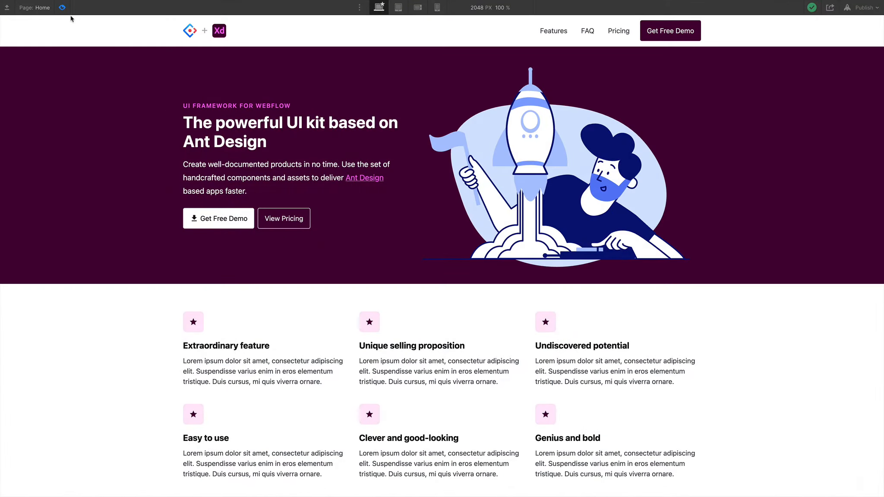
Switch to Webflow, leave the preview and upload all exported files from XD For Figma, including its XD Assets subfolder, to the site's assets
{"action": "left_click", "coordinate": [62, 7]}
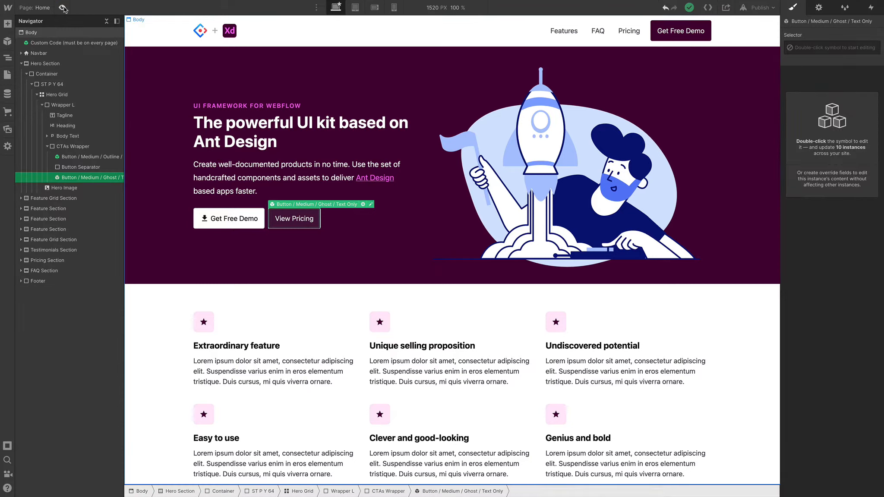
{"action": "left_click", "coordinate": [7, 128]}
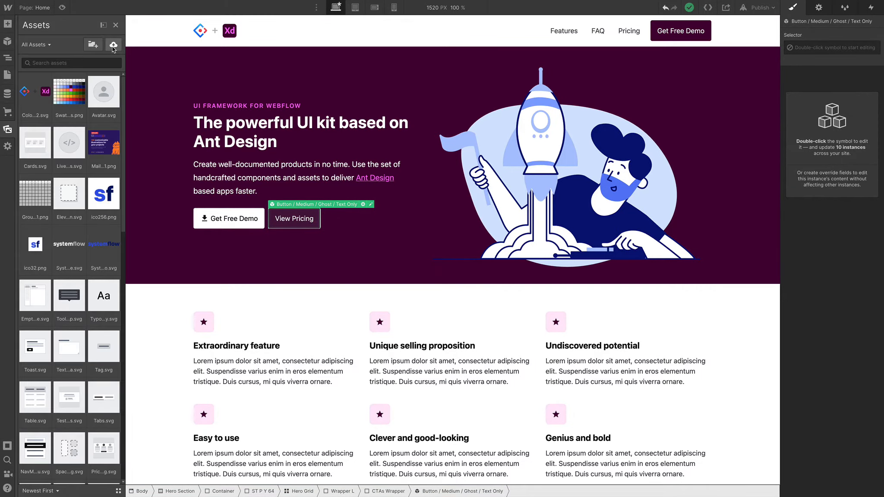
{"action": "left_click", "coordinate": [113, 48]}
{"action": "left_click", "coordinate": [320, 284]}
{"action": "left_click", "coordinate": [355, 259], "text": "shift"}
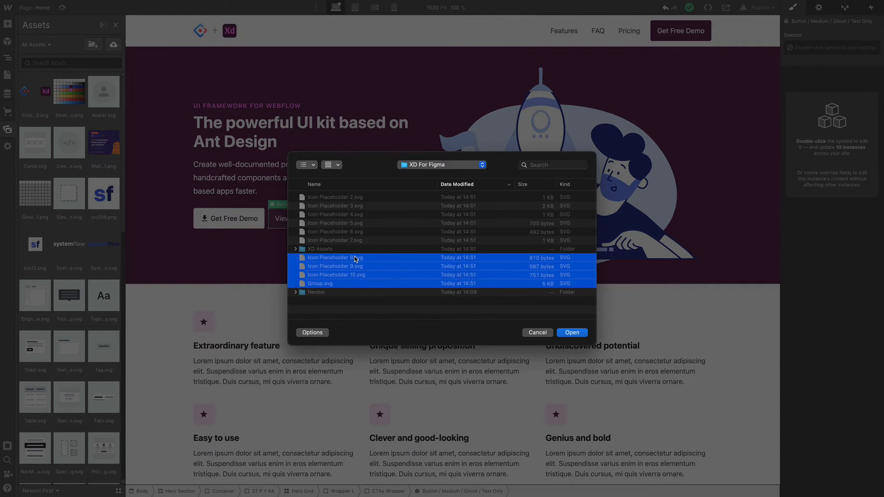
{"action": "left_click", "coordinate": [332, 198]}
{"action": "left_click", "coordinate": [339, 283], "text": "shift"}
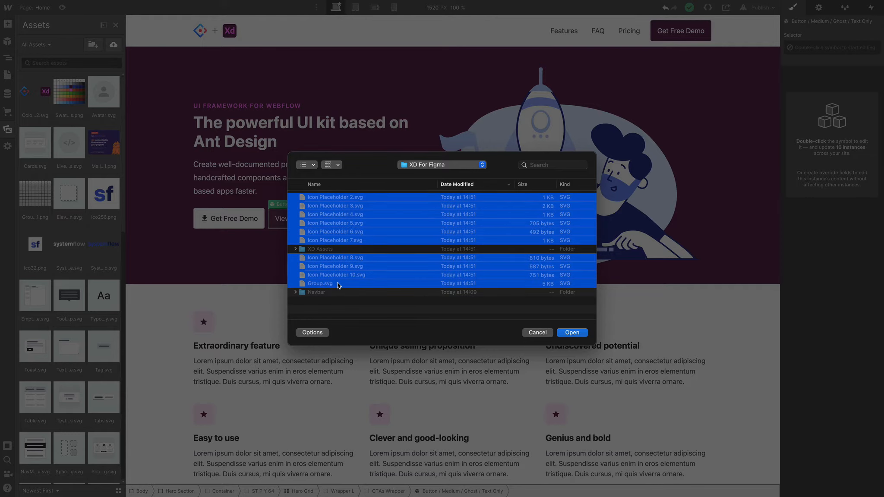
{"action": "left_click", "coordinate": [295, 249]}
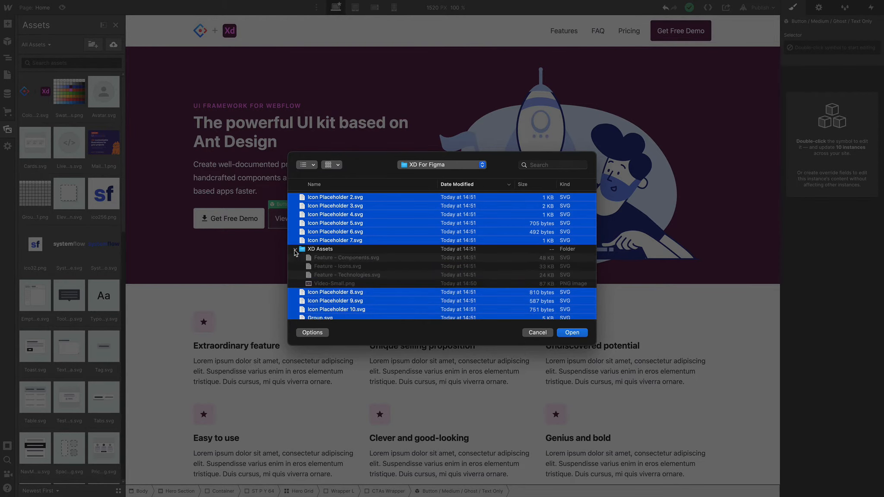
{"action": "left_click", "coordinate": [343, 259]}
{"action": "scroll", "coordinate": [302, 303], "scroll_direction": "down", "scroll_amount": 2}
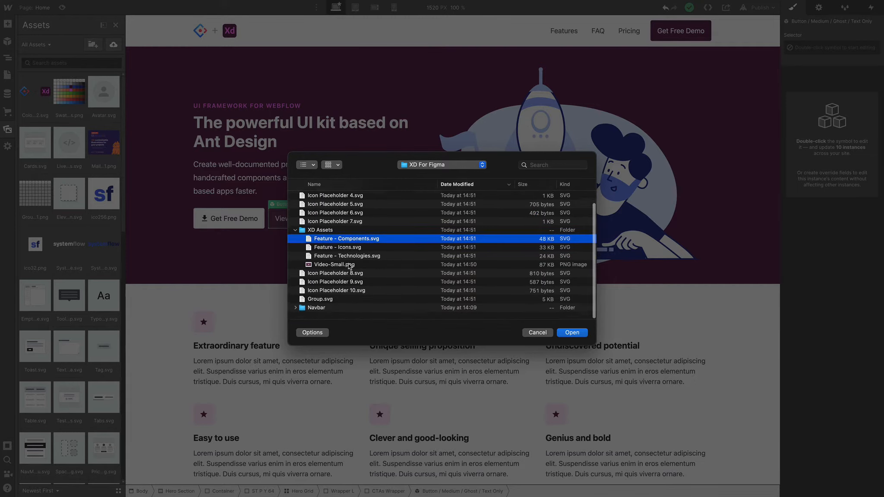
{"action": "left_click", "coordinate": [329, 303]}
{"action": "scroll", "coordinate": [349, 259], "scroll_direction": "up", "scroll_amount": 1}
{"action": "key", "text": "super+a"}
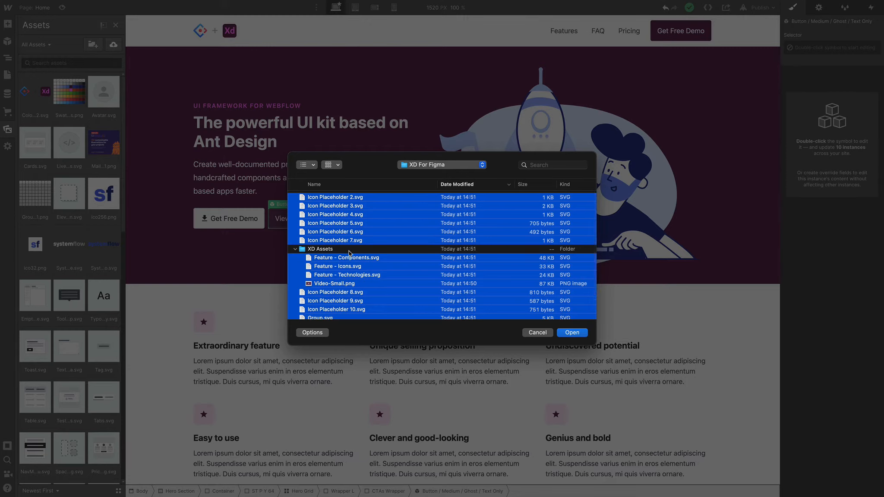
{"action": "left_click", "coordinate": [570, 332]}
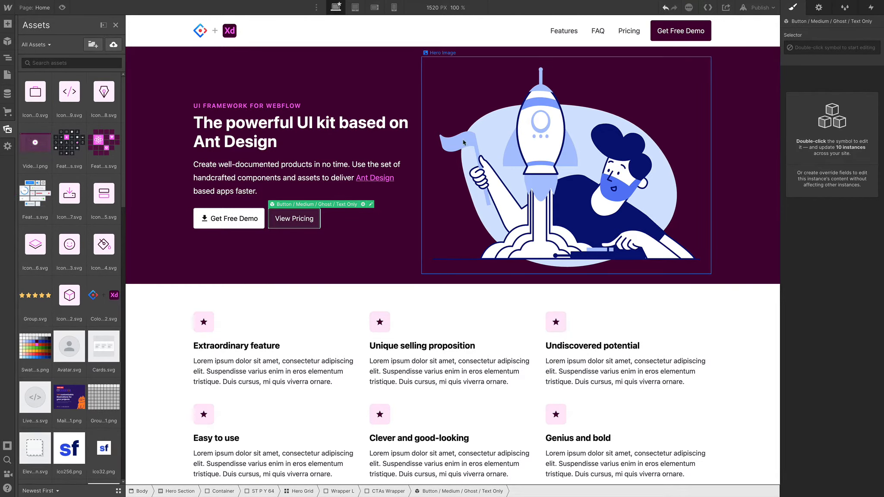
Replace the rocket illustration in the hero section's Hero Image with Video-Small.png
{"action": "key", "text": "z"}
{"action": "left_click", "coordinate": [515, 173]}
{"action": "double_click", "coordinate": [532, 176]}
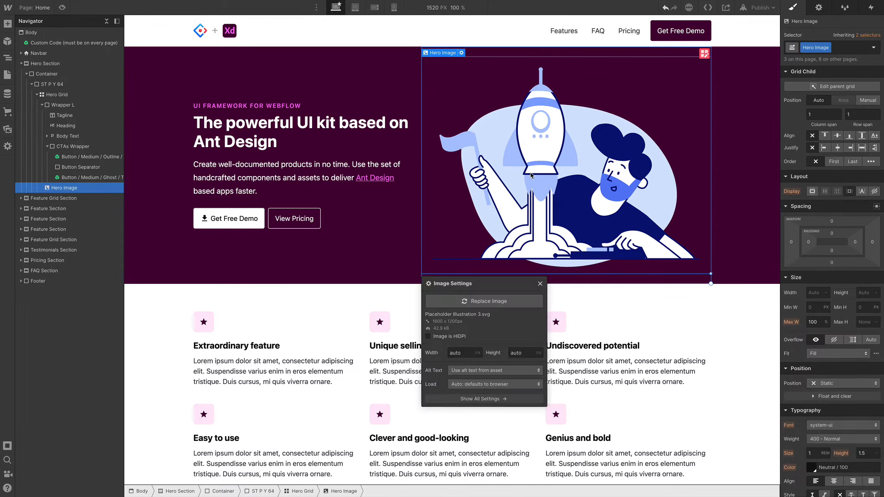
{"action": "left_click", "coordinate": [486, 302]}
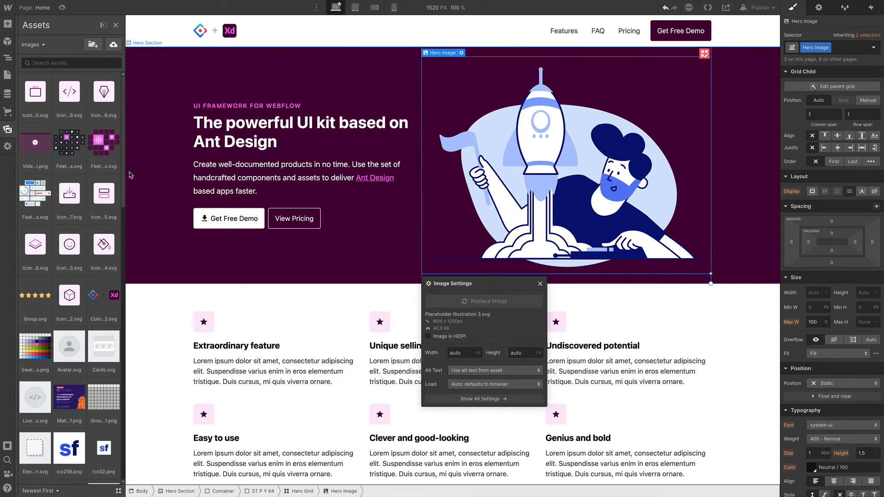
{"action": "left_click", "coordinate": [44, 150]}
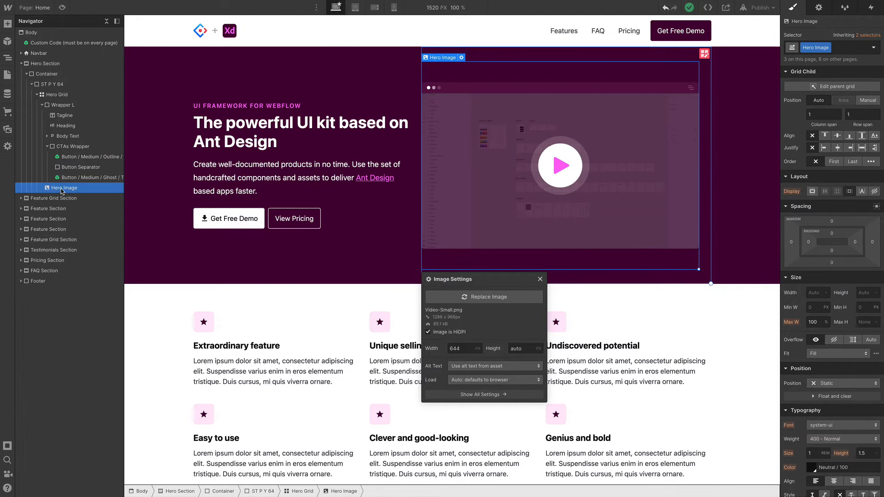
Add a Lightbox element inside the Hero Grid
{"action": "left_click", "coordinate": [62, 94]}
{"action": "key", "text": "a"}
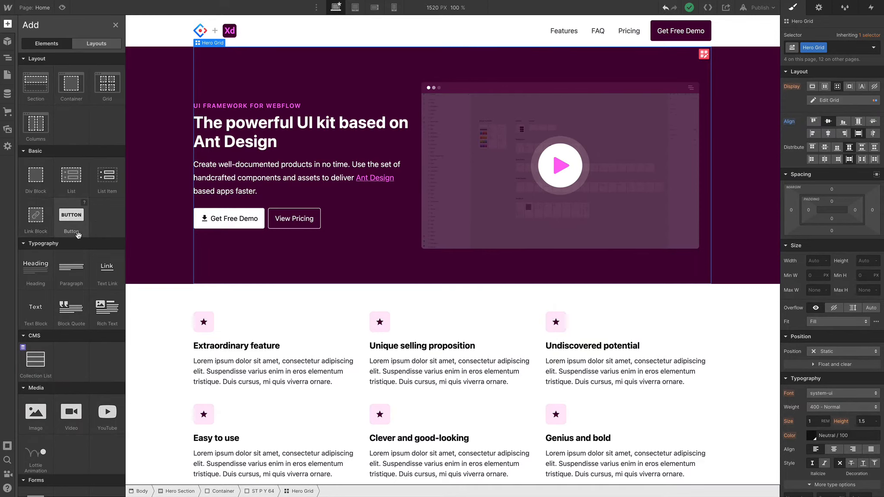
{"action": "scroll", "coordinate": [78, 238], "scroll_direction": "down", "scroll_amount": 5}
{"action": "scroll", "coordinate": [79, 238], "scroll_direction": "down", "scroll_amount": 3}
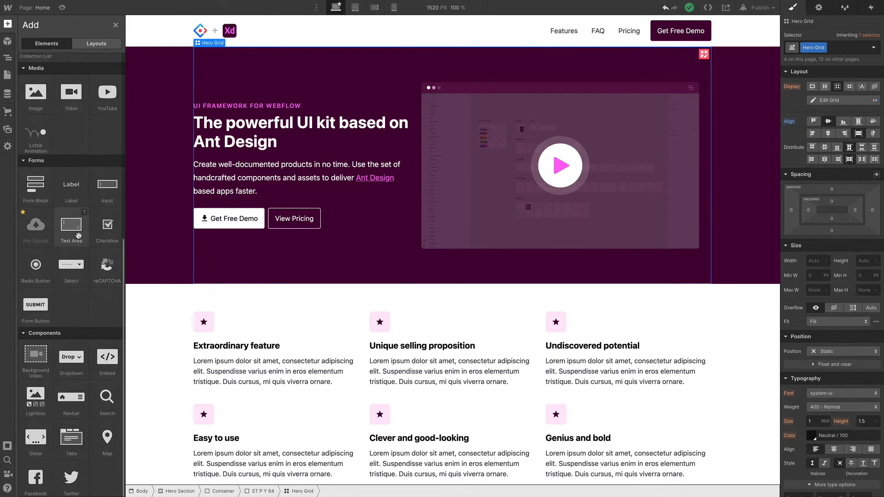
{"action": "left_click", "coordinate": [36, 393]}
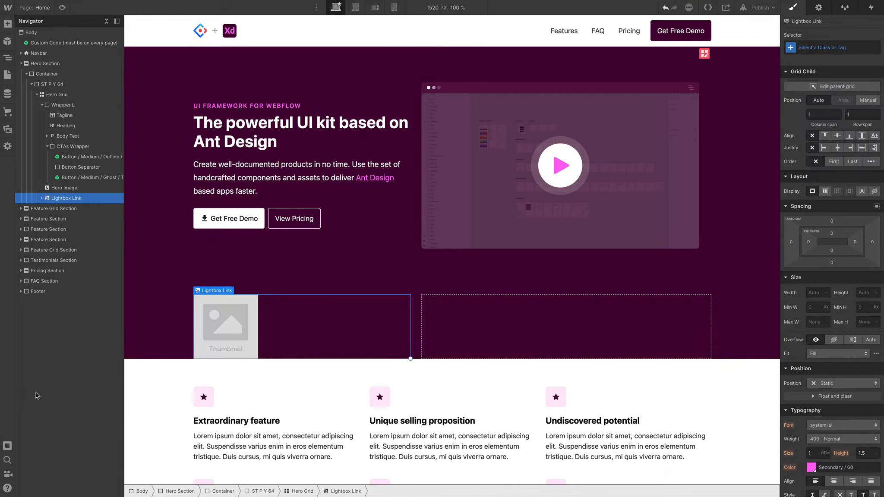
Nest the Hero Image inside the Lightbox Link and delete the lightbox's default thumbnail image
{"action": "left_click", "coordinate": [56, 188]}
{"action": "left_click", "coordinate": [42, 198]}
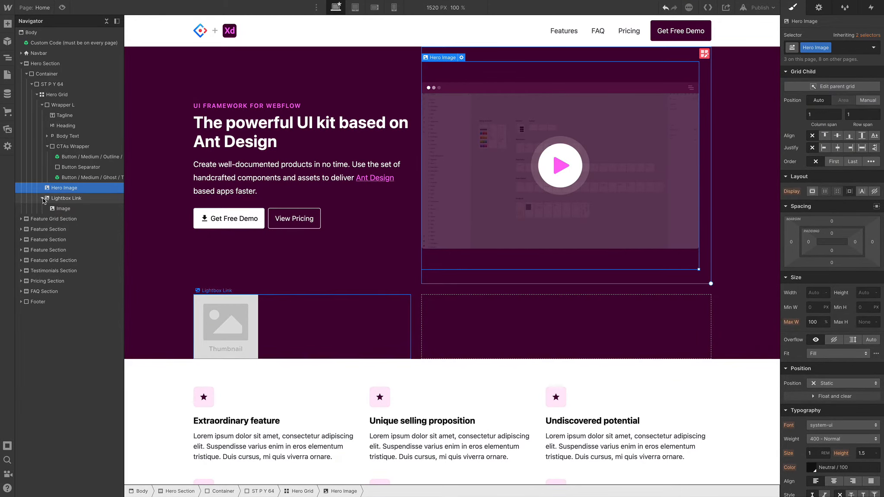
{"action": "left_click", "coordinate": [64, 209]}
{"action": "left_click_drag", "start_coordinate": [68, 202], "coordinate": [66, 209]}
{"action": "key", "text": "Delete"}
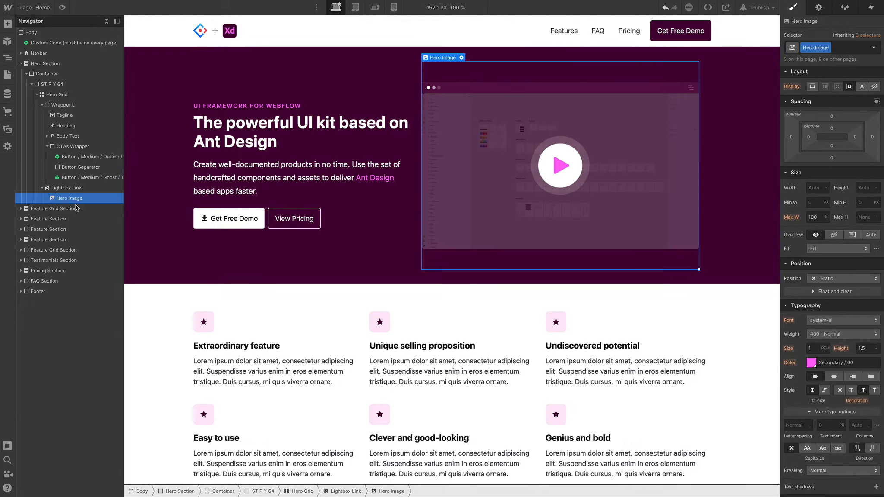
Set the Hero Image's side margins to Auto and justify the Lightbox Link to the centre of its grid cell
{"action": "left_click", "coordinate": [66, 188]}
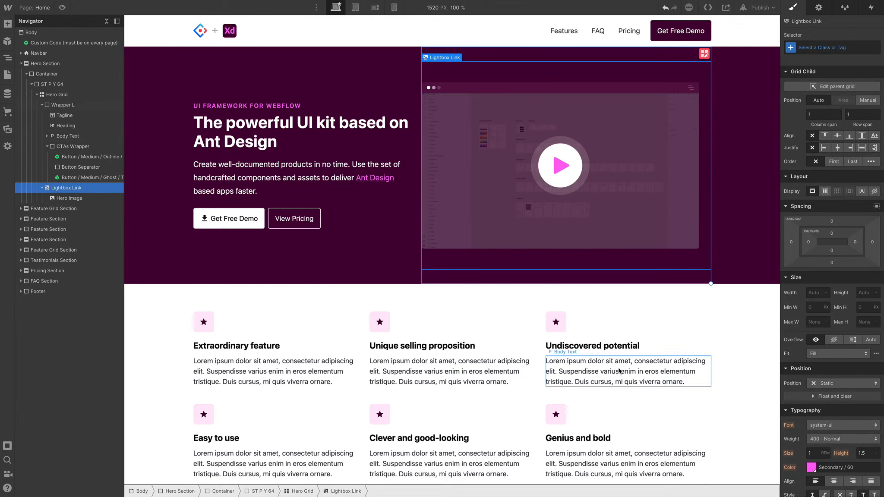
{"action": "left_click", "coordinate": [86, 199]}
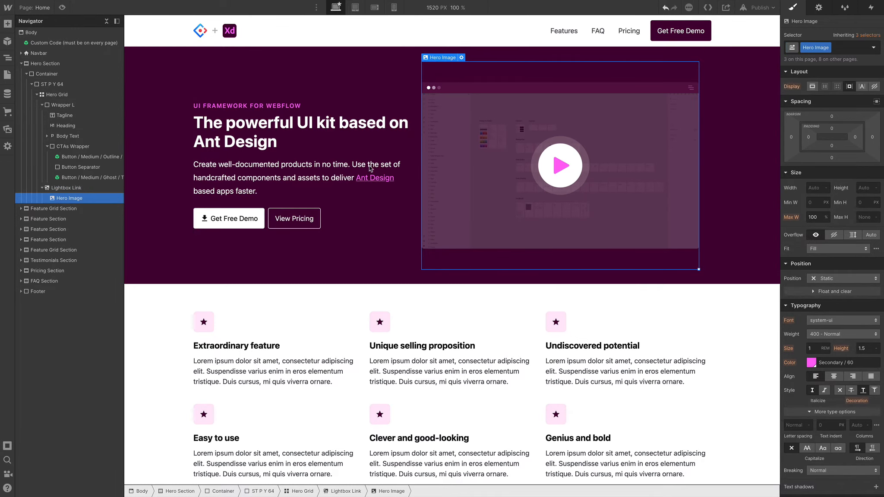
{"action": "left_click", "coordinate": [876, 102]}
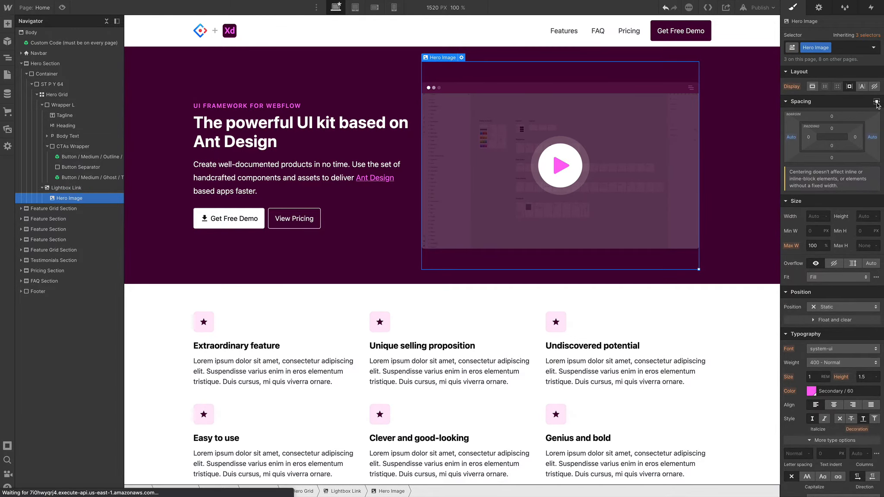
{"action": "left_click", "coordinate": [73, 189]}
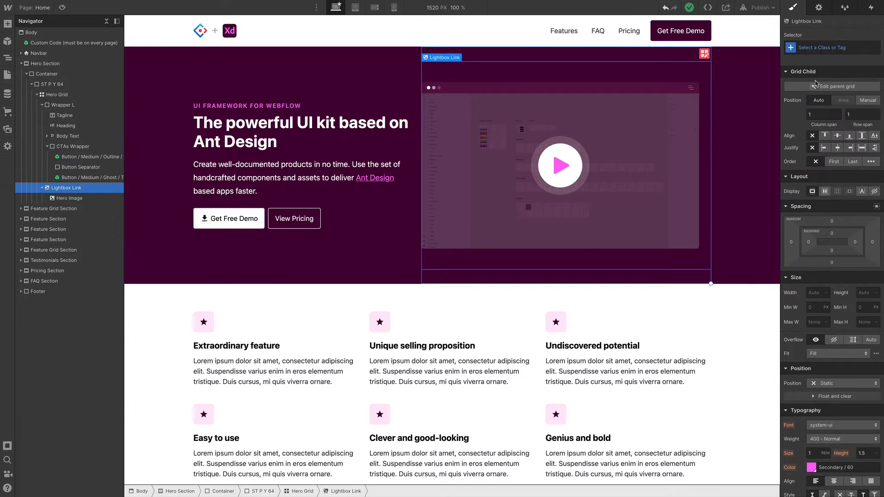
{"action": "left_click", "coordinate": [837, 148]}
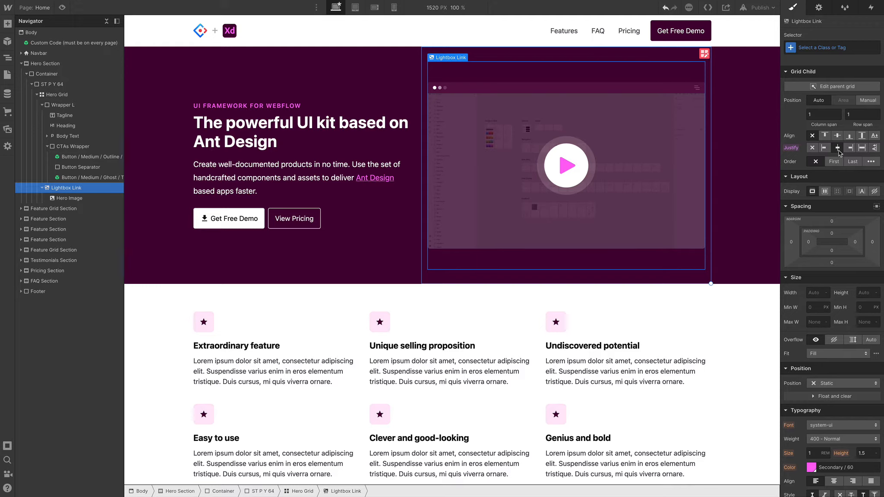
Add an outside box shadow to the Hero Image with distance 10 px and blur 20 px
{"action": "left_click", "coordinate": [86, 199]}
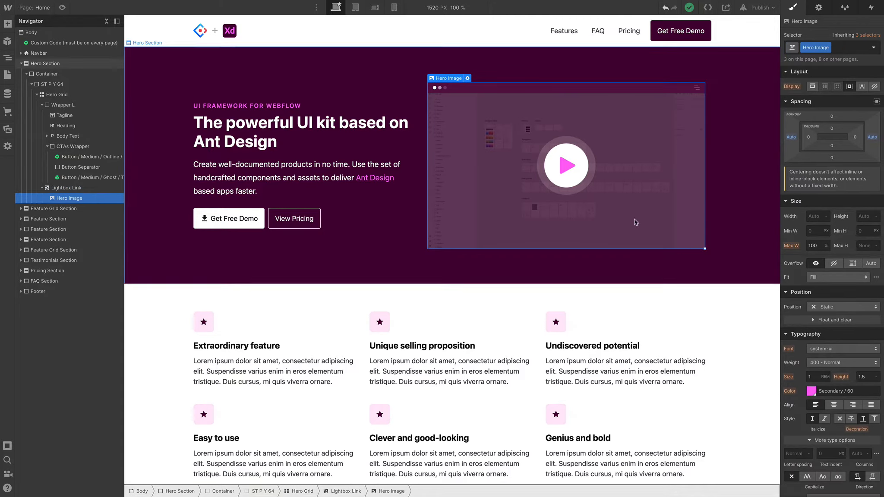
{"action": "scroll", "coordinate": [829, 304], "scroll_direction": "down", "scroll_amount": 6}
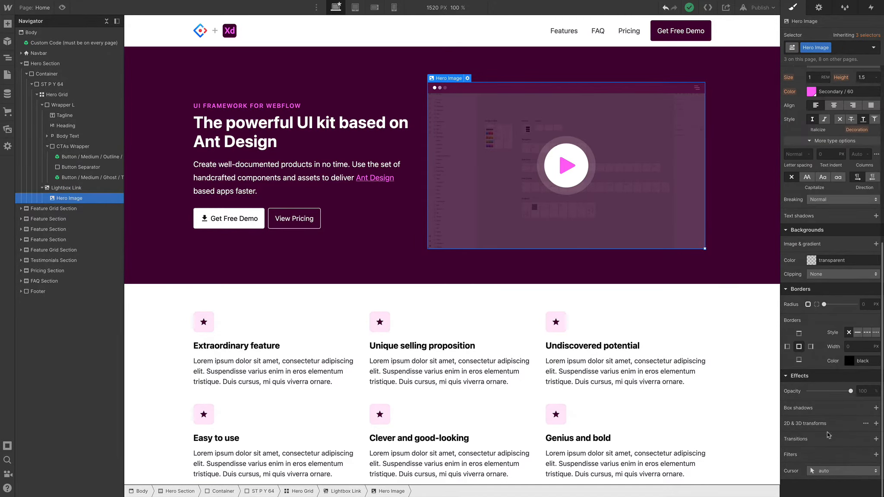
{"action": "left_click", "coordinate": [875, 408]}
{"action": "left_click", "coordinate": [865, 361]}
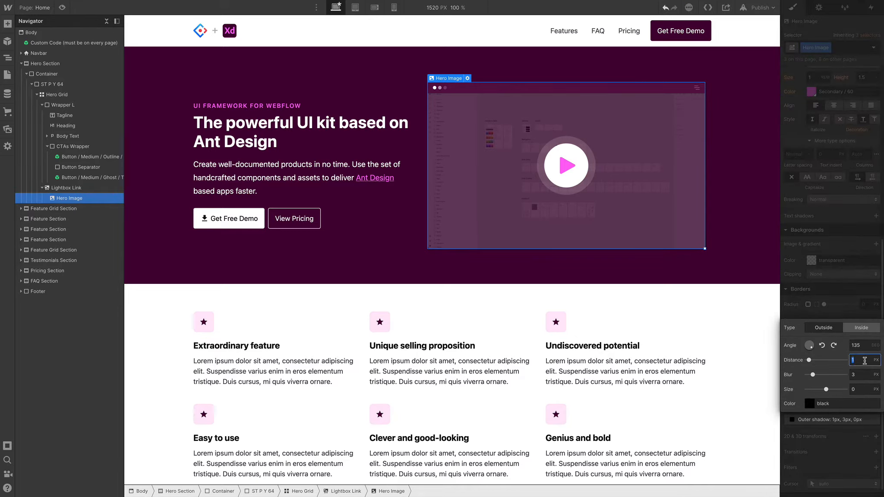
{"action": "key", "text": "Tab"}
{"action": "type", "text": "20"}
{"action": "key", "text": "Tab"}
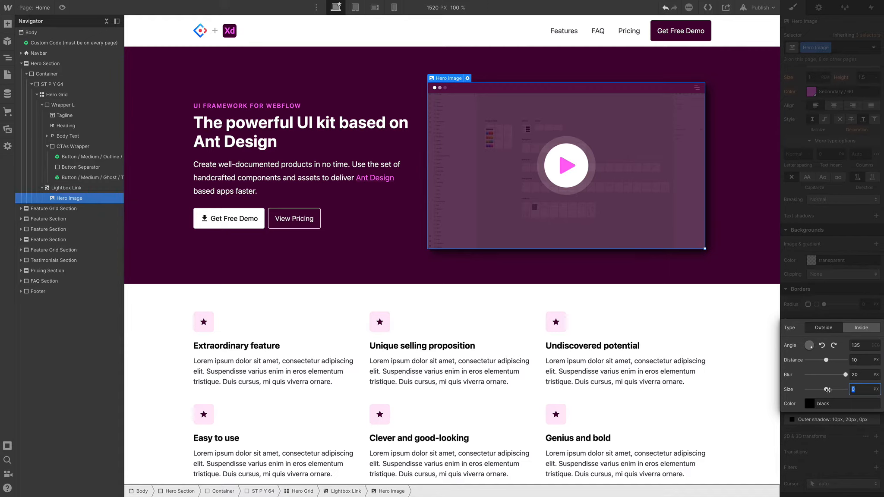
Reduce the Hero Image's black shadow colour to 33% opacity, and check the page in preview
{"action": "left_click", "coordinate": [810, 404]}
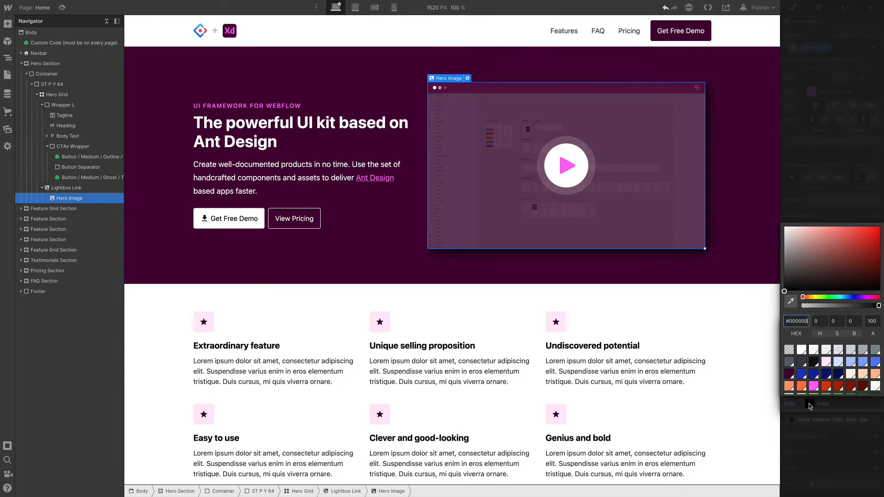
{"action": "left_click", "coordinate": [875, 306]}
{"action": "left_click_drag", "start_coordinate": [848, 306], "coordinate": [827, 305]}
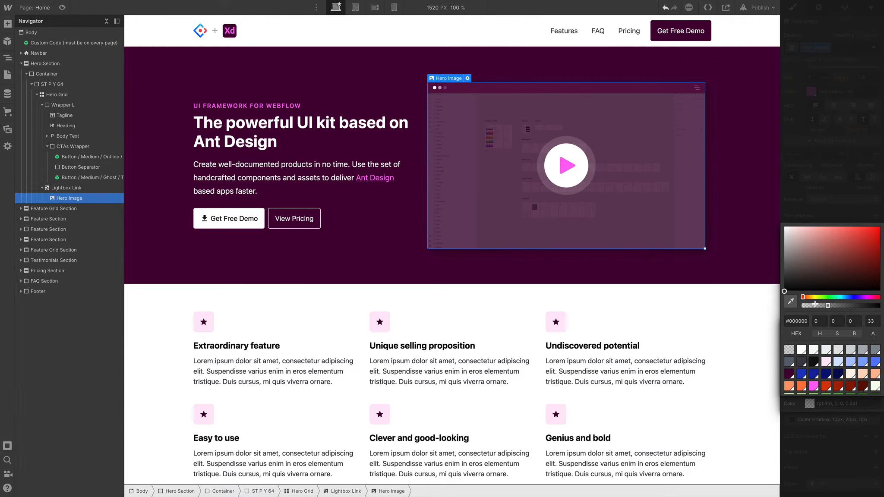
{"action": "left_click", "coordinate": [762, 307]}
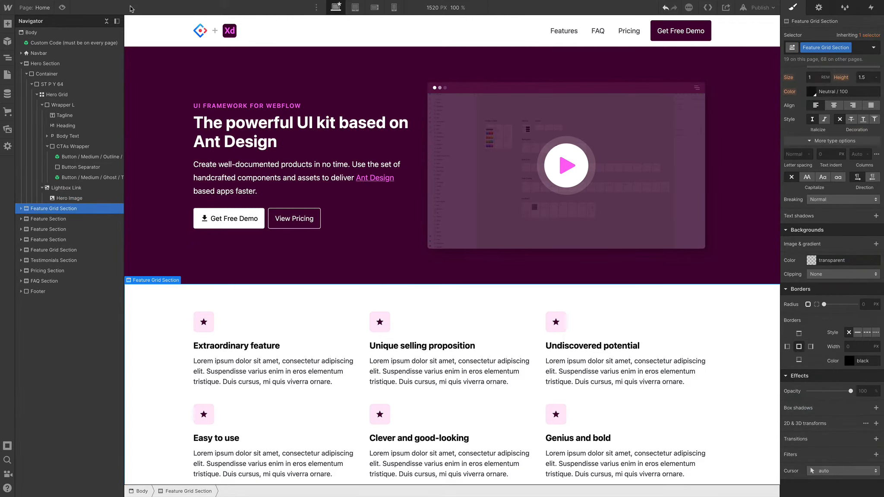
{"action": "left_click", "coordinate": [63, 9]}
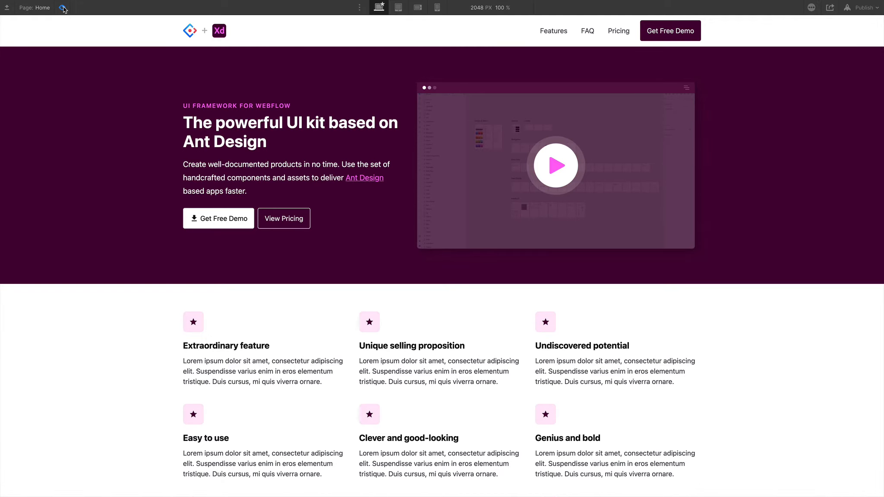
{"action": "key", "text": "ctrl+shift+p"}
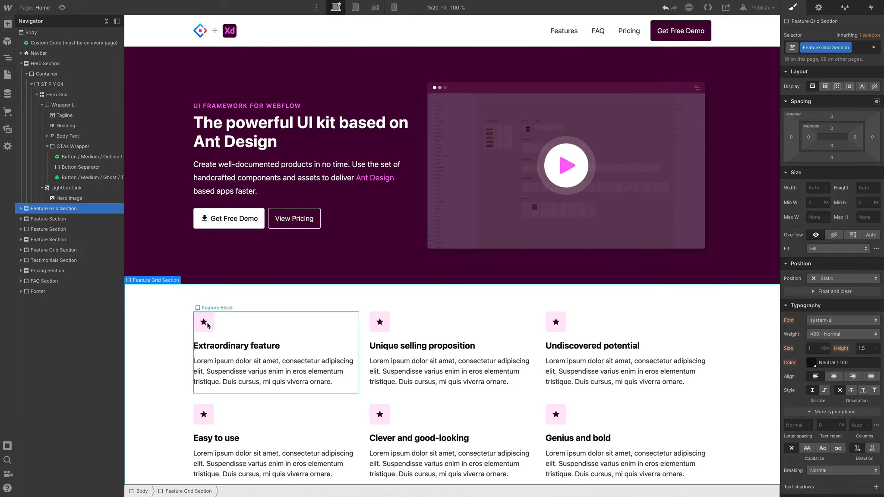
Delete the Material Icons text inside the Feature Icon symbol of the first Feature Block
{"action": "left_click", "coordinate": [205, 325]}
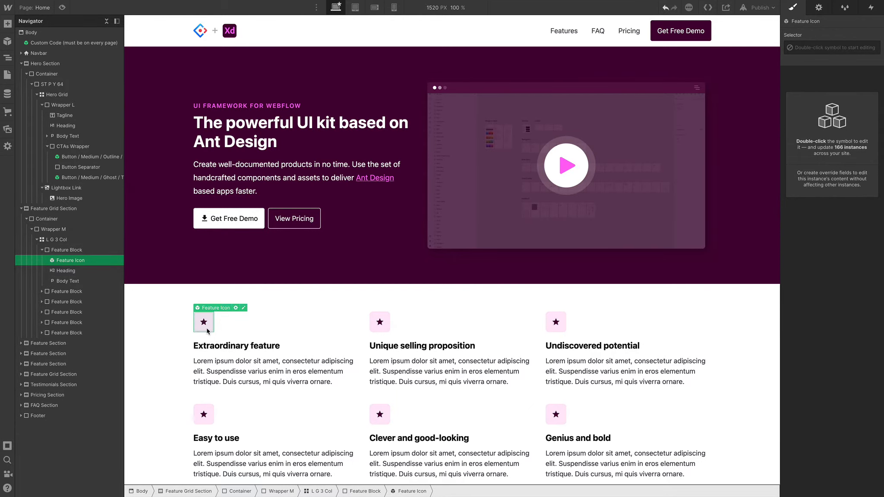
{"action": "double_click", "coordinate": [207, 331]}
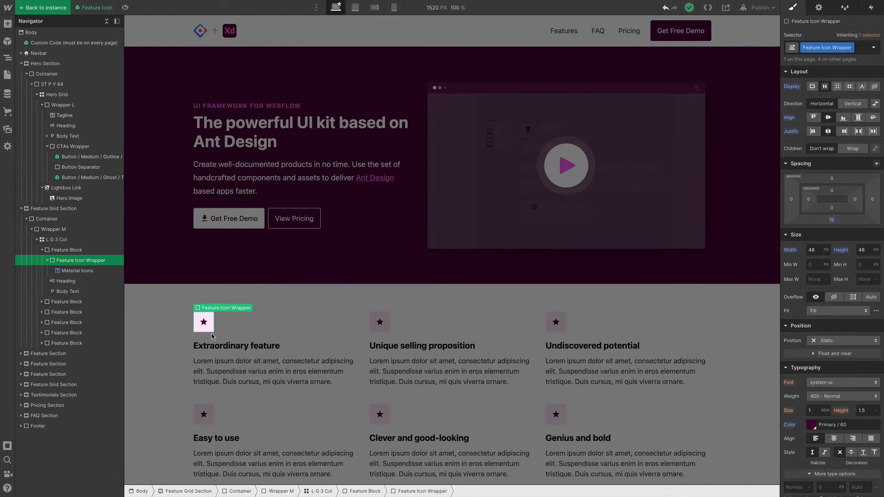
{"action": "left_click", "coordinate": [80, 271]}
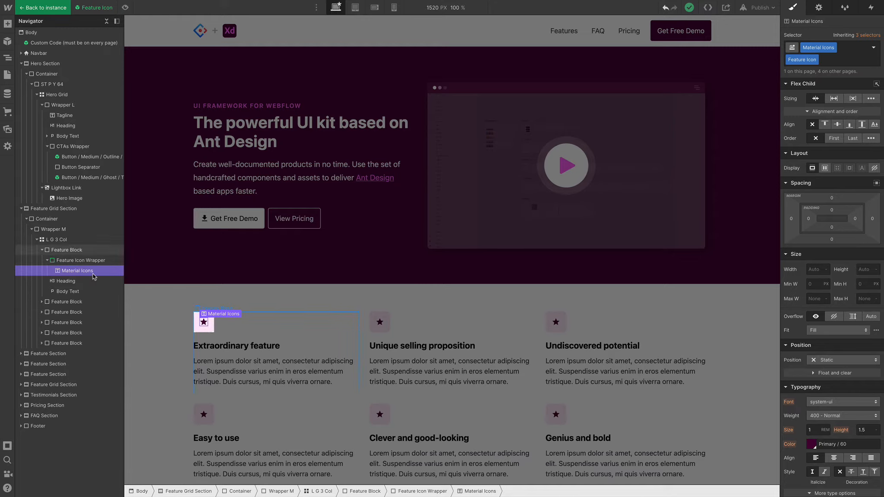
{"action": "key", "text": "Delete"}
{"action": "left_click", "coordinate": [80, 263]}
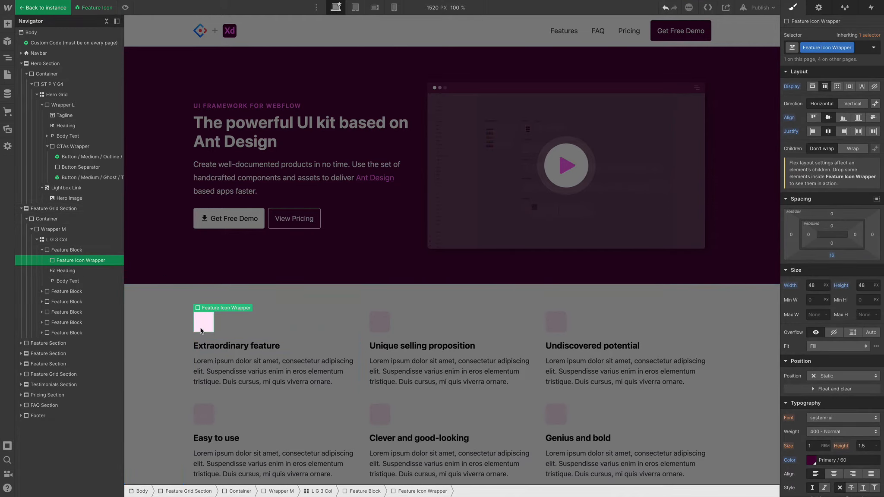
{"action": "left_click", "coordinate": [71, 251]}
{"action": "left_click", "coordinate": [75, 261]}
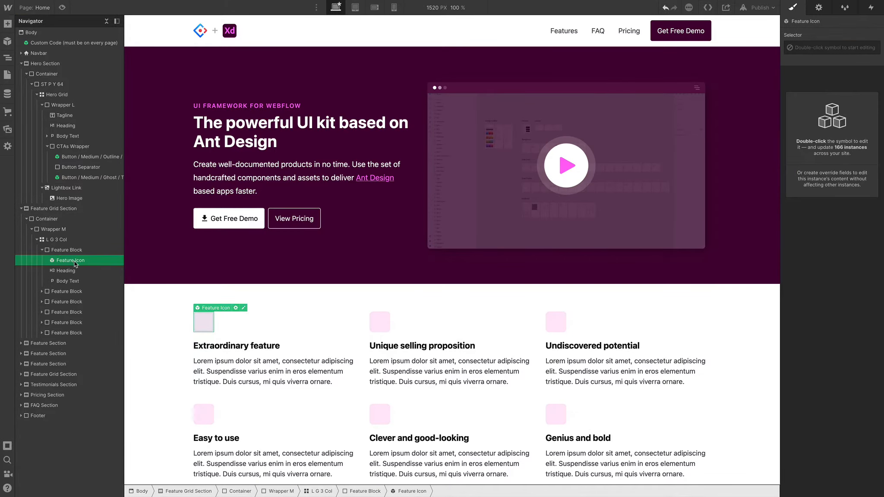
Add an Image element inside the symbol's Feature Icon Wrapper and assign it the cube icon, Icon Placeholder 2
{"action": "double_click", "coordinate": [52, 262]}
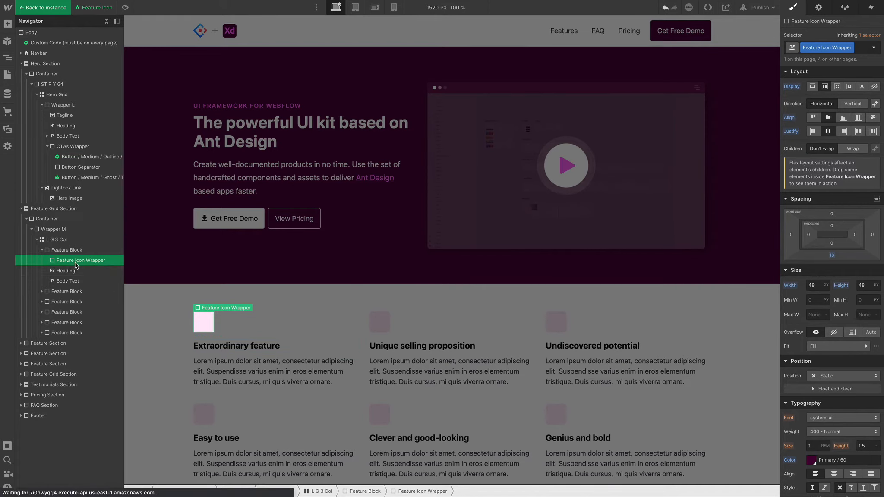
{"action": "key", "text": "a"}
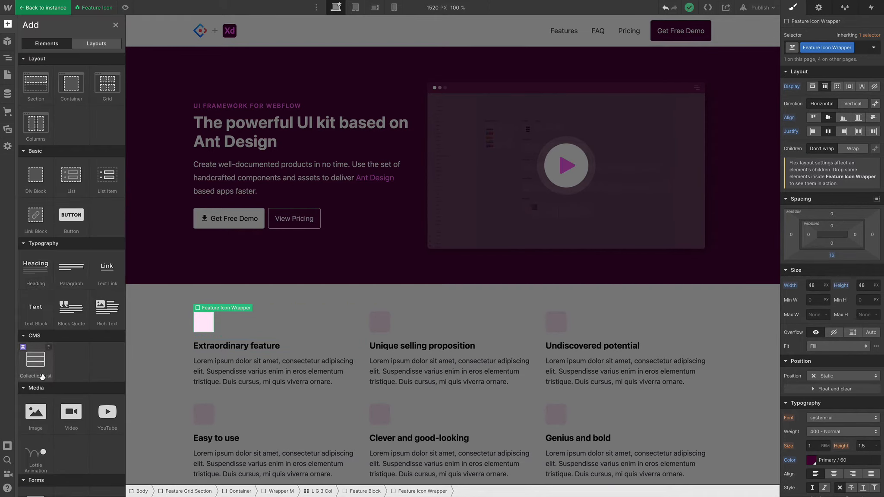
{"action": "left_click_drag", "start_coordinate": [41, 415], "coordinate": [235, 319]}
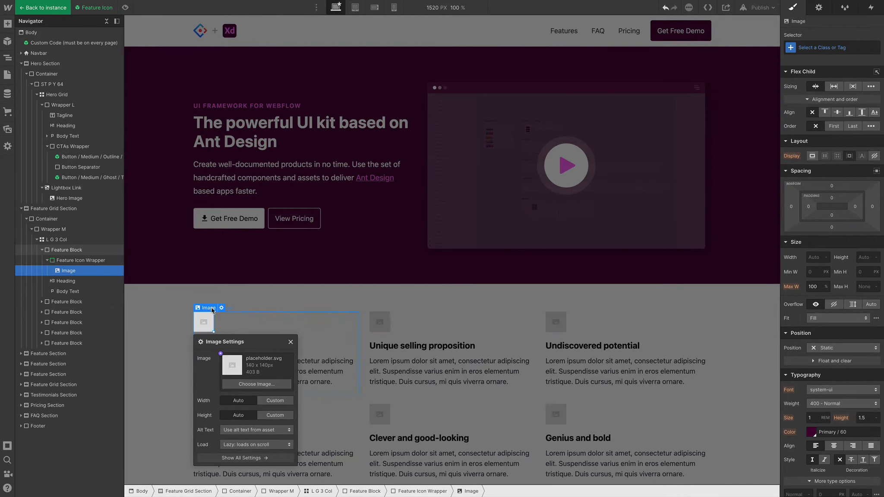
{"action": "left_click", "coordinate": [260, 385]}
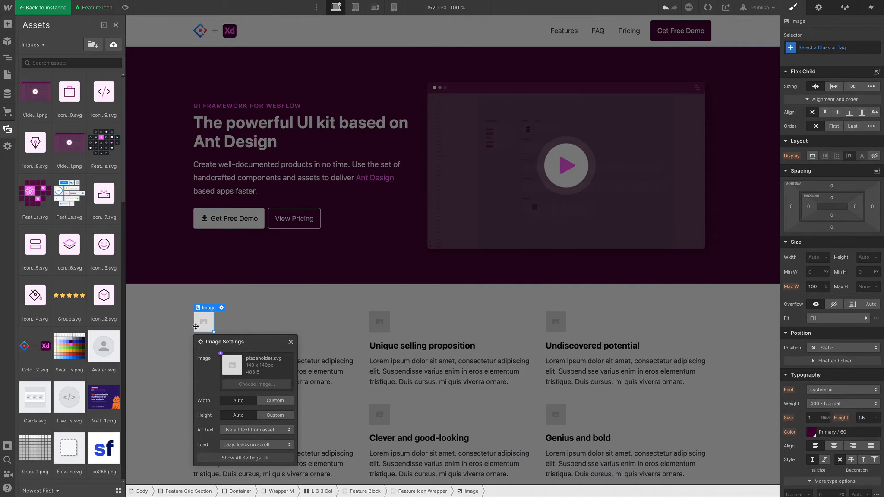
{"action": "left_click", "coordinate": [103, 298]}
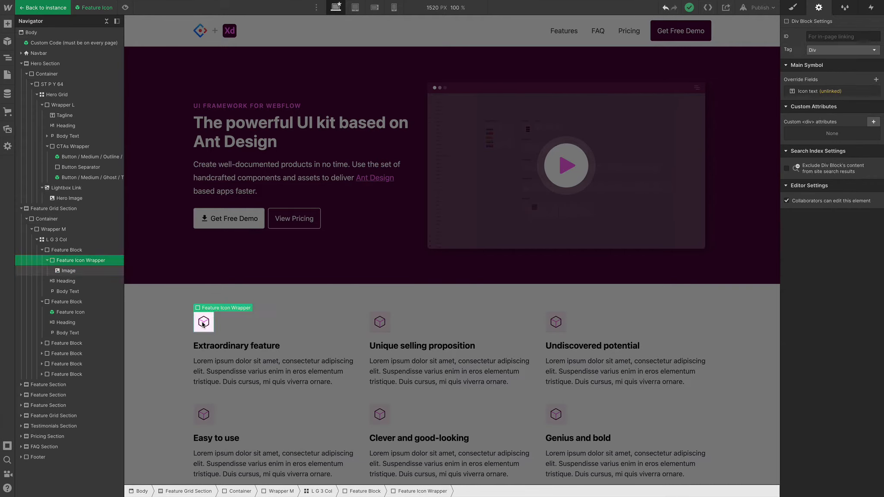
Link the symbol's image to a new override field named Image and return to the page
{"action": "left_click", "coordinate": [204, 325]}
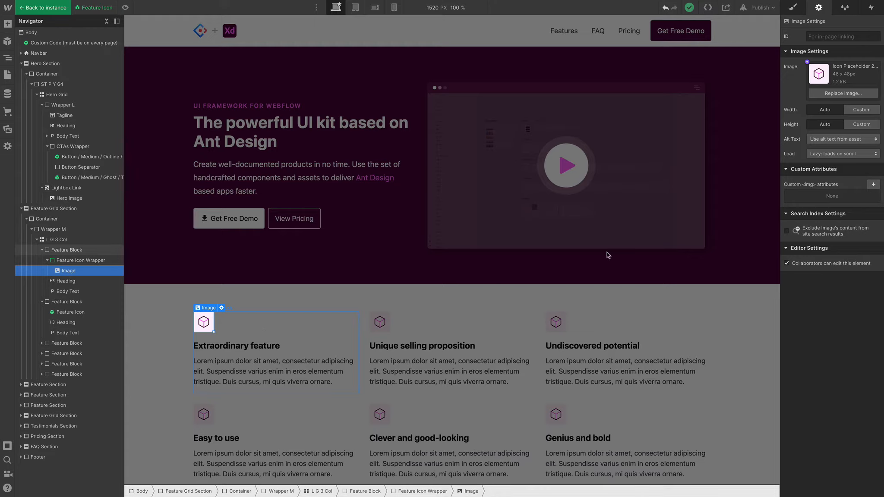
{"action": "left_click", "coordinate": [807, 63]}
{"action": "left_click", "coordinate": [809, 79]}
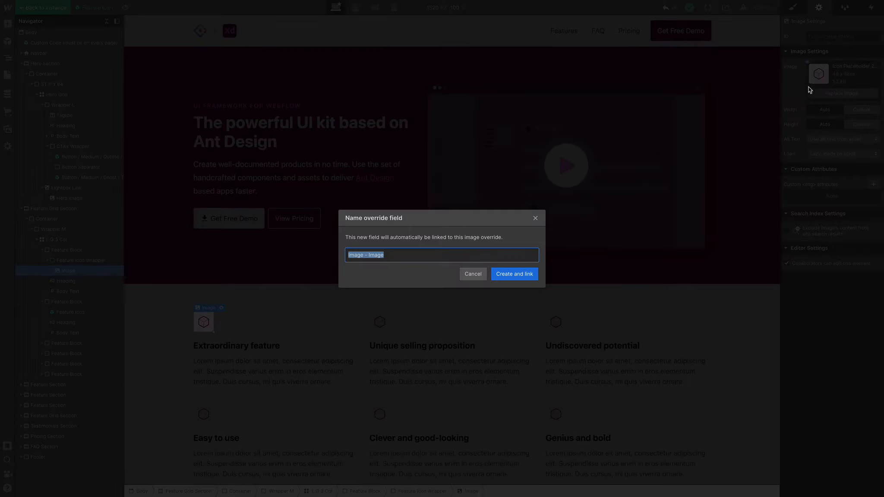
{"action": "type", "text": "Ima"}
{"action": "left_click", "coordinate": [514, 274]}
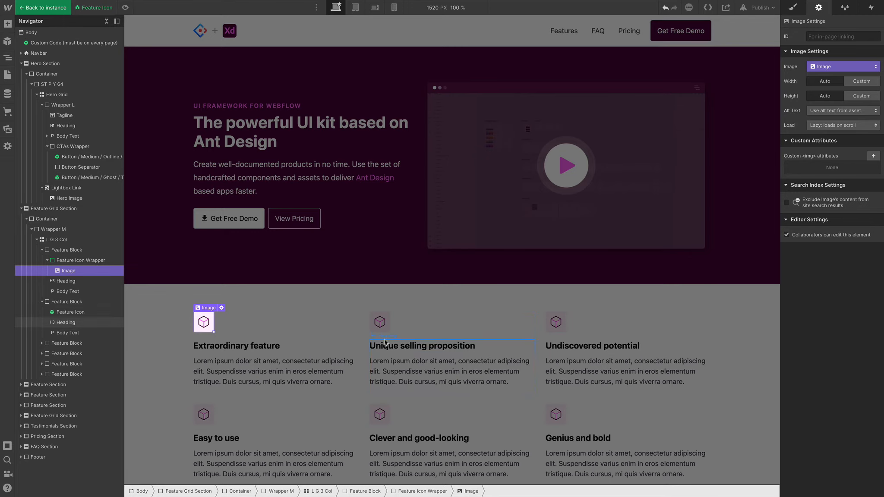
{"action": "left_click", "coordinate": [342, 325]}
Override the Unique selling proposition icon with the paint bucket, Icon Placeholder 4, and the Undiscovered potential icon with the smiley, Icon Placeholder 3
{"action": "left_click", "coordinate": [380, 322]}
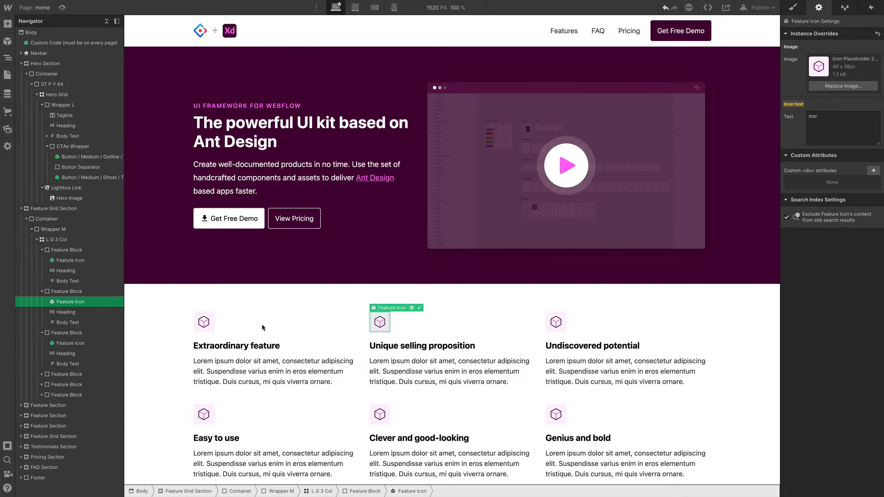
{"action": "left_click", "coordinate": [843, 86]}
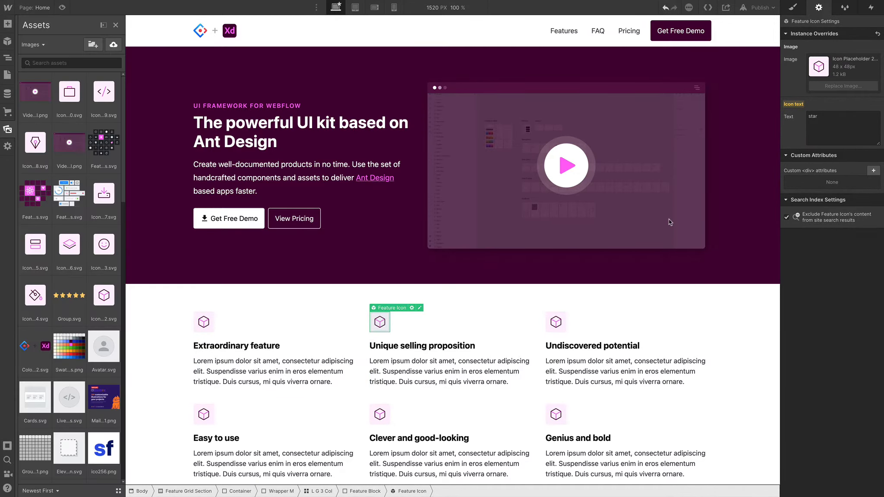
{"action": "left_click", "coordinate": [35, 295]}
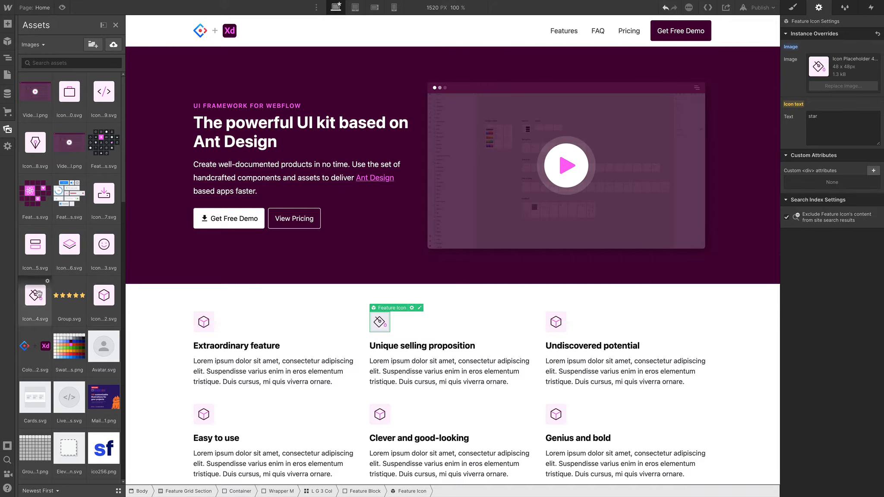
{"action": "left_click", "coordinate": [555, 323]}
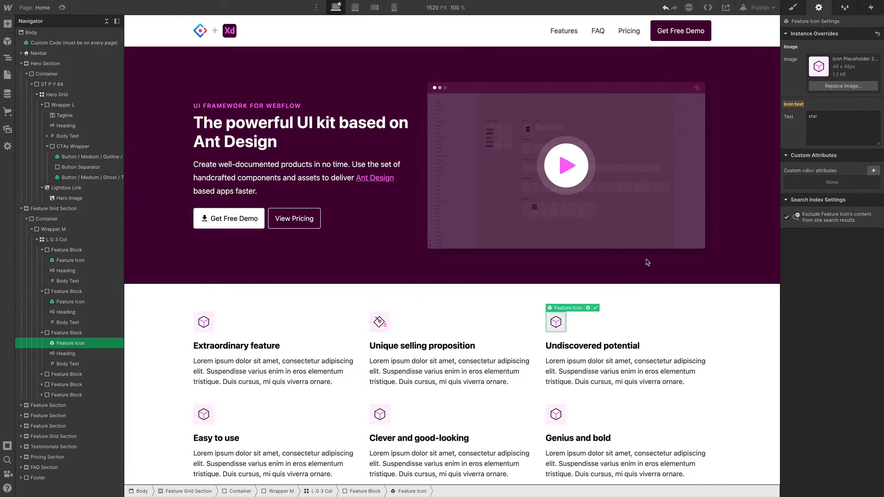
{"action": "left_click", "coordinate": [830, 88]}
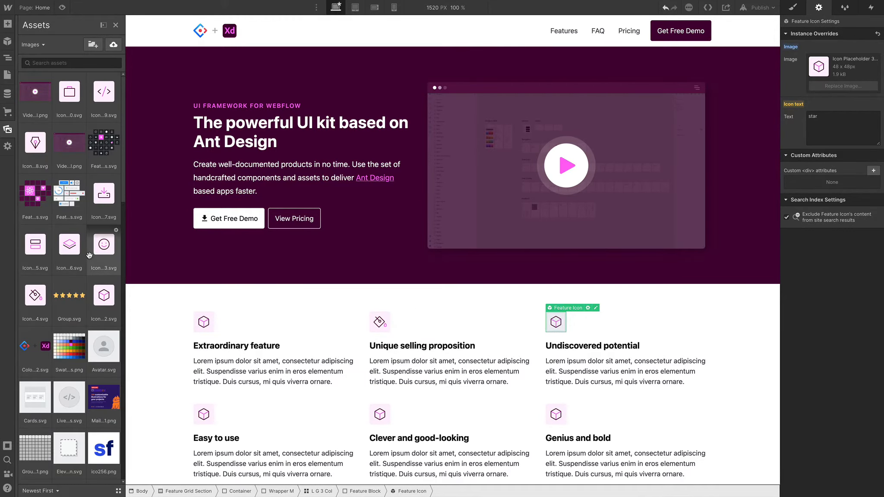
{"action": "left_click", "coordinate": [101, 249]}
Override the Easy to use feature's icon with the layers image, Icon Placeholder 6
{"action": "left_click", "coordinate": [204, 413]}
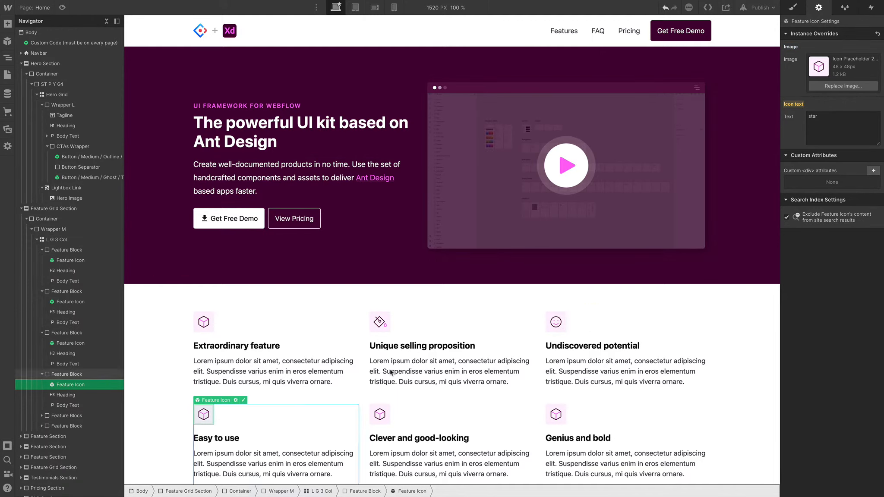
{"action": "left_click", "coordinate": [843, 86]}
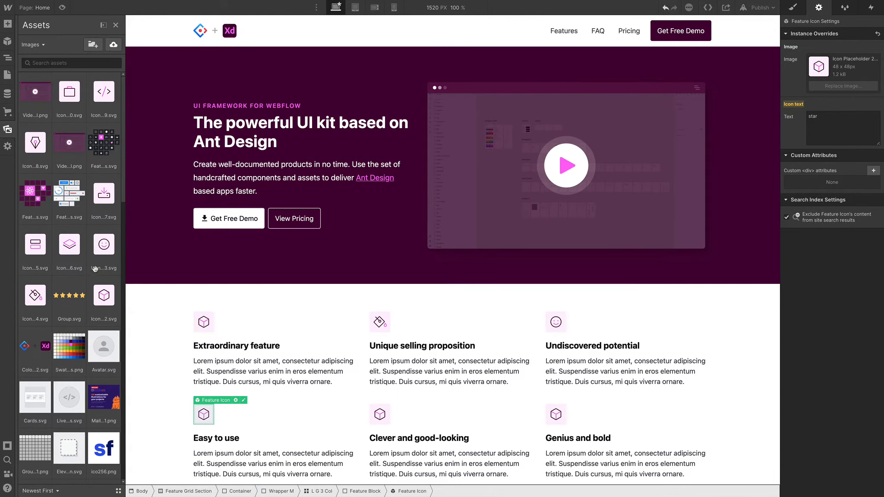
{"action": "left_click", "coordinate": [68, 248]}
Override the Clever and good-looking icon with the stacked bars, Icon Placeholder 5, and the Genius and bold icon with the download tray, Icon Placeholder 7
{"action": "left_click", "coordinate": [380, 414]}
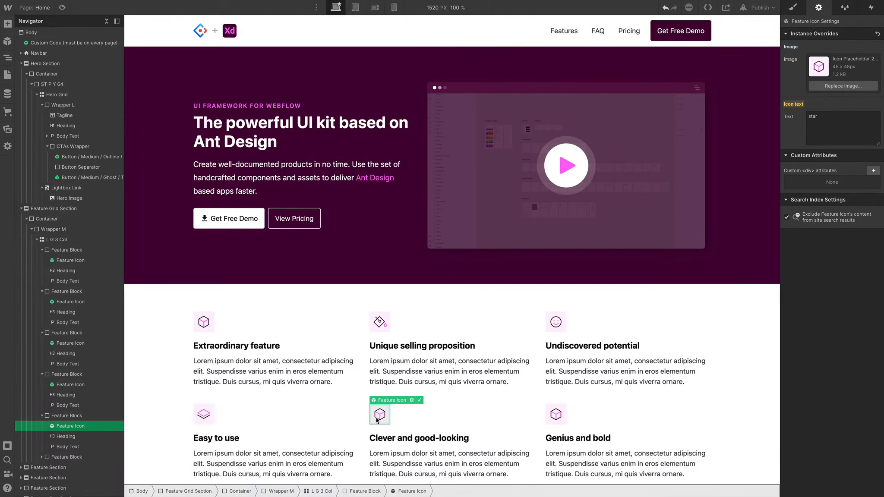
{"action": "left_click", "coordinate": [843, 86]}
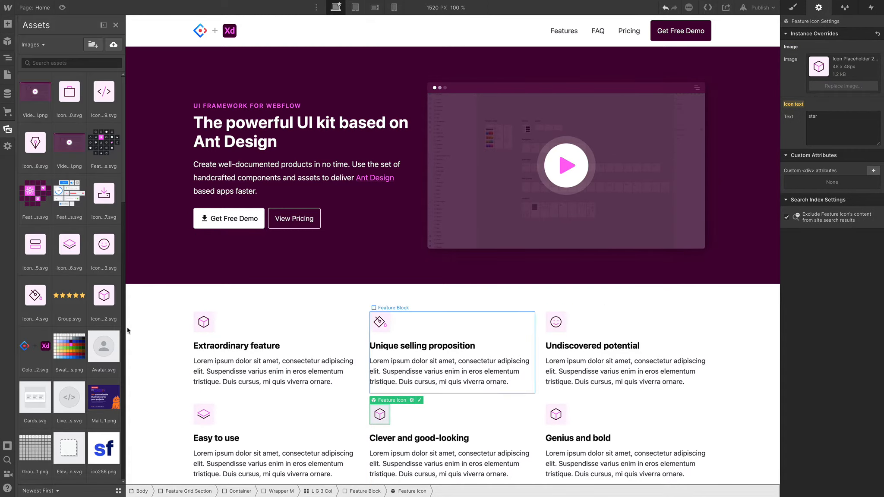
{"action": "left_click", "coordinate": [38, 259]}
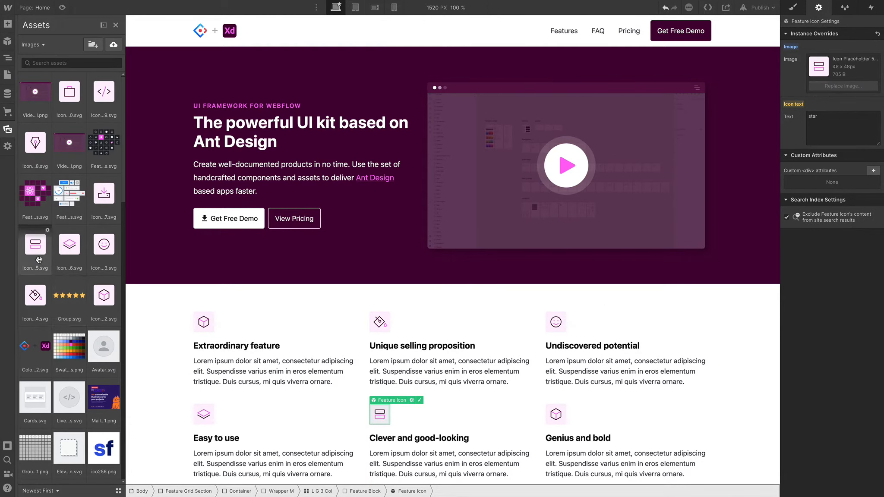
{"action": "left_click", "coordinate": [843, 86]}
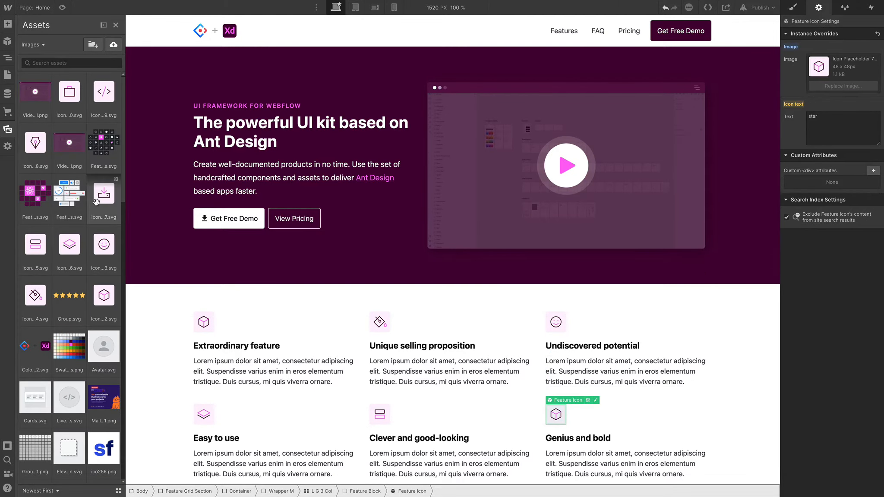
{"action": "left_click", "coordinate": [105, 198]}
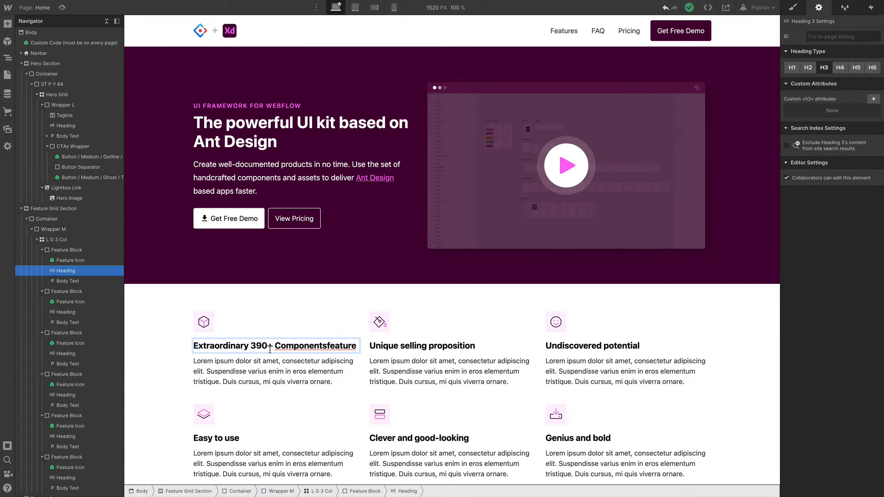
Replace the first Feature Block's heading with "390+ Components" and select the whole placeholder paragraph beneath it
{"action": "triple_click", "coordinate": [271, 350]}
{"action": "type", "text": "390+ Components"}
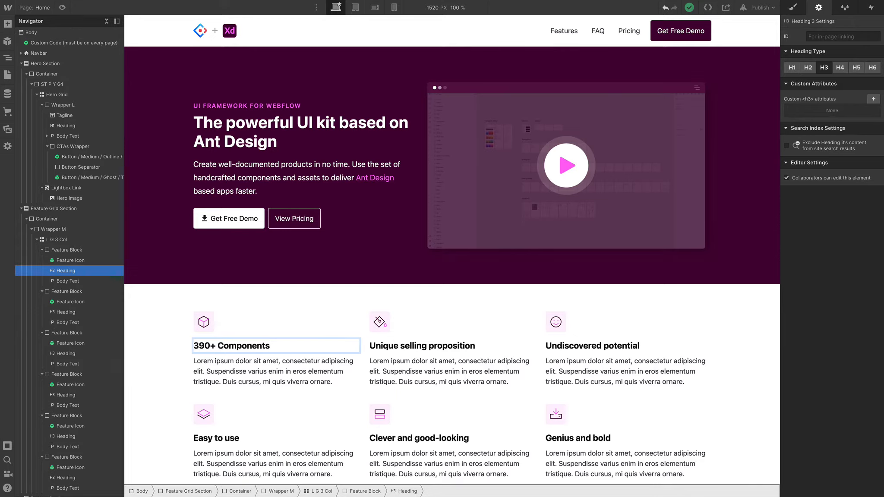
{"action": "double_click", "coordinate": [281, 372]}
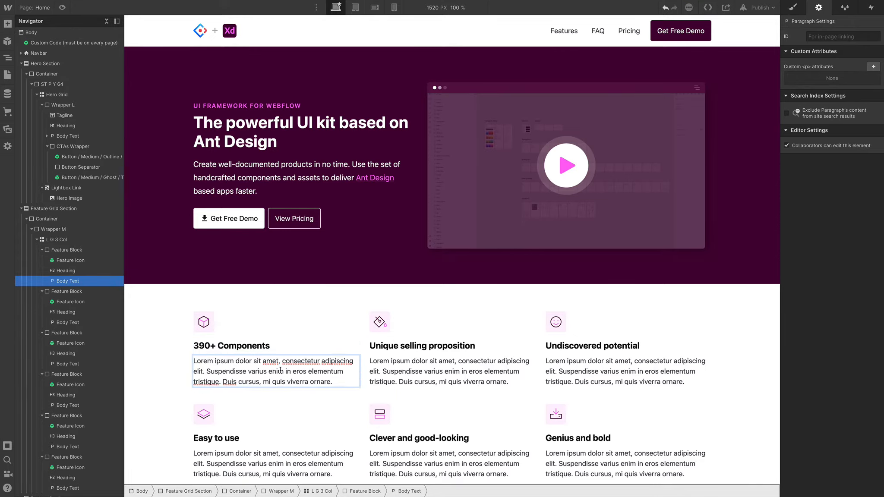
{"action": "key", "text": "ctrl+a"}
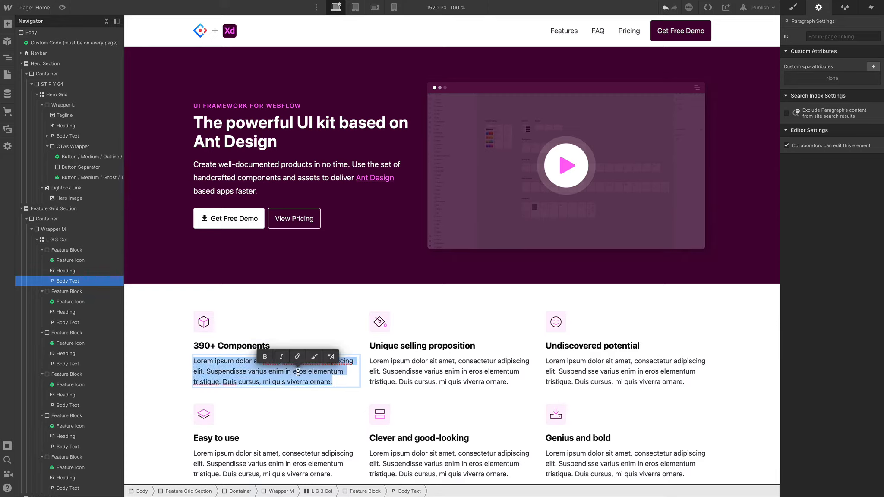
Replace the 390+ Components body text with "Save time and build products with well-organized and customizable desktop components for Adobe XD."
{"action": "type", "text": "Save time and build products with well-organized and customizable desktop components for Adobe XD."}
Style the feature block headings with weight 600 - Semi Bold, size 1.4 rem and line height 1.8 rem
{"action": "left_click", "coordinate": [218, 349]}
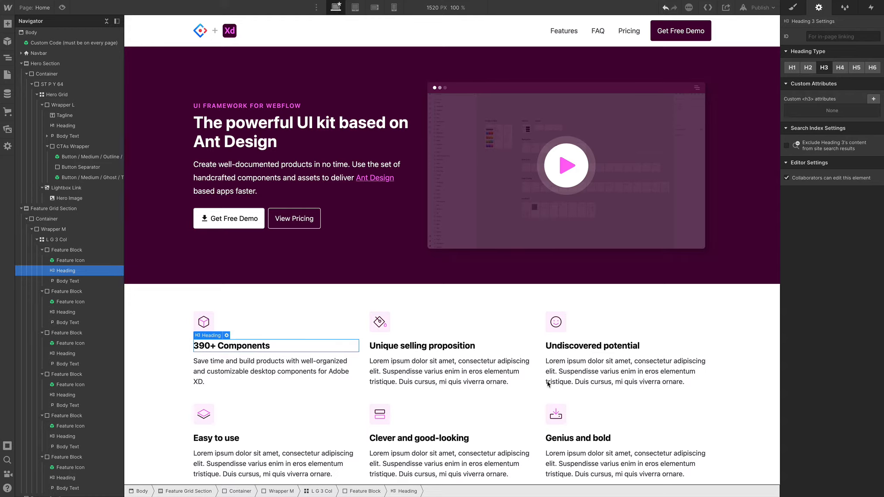
{"action": "left_click", "coordinate": [794, 8]}
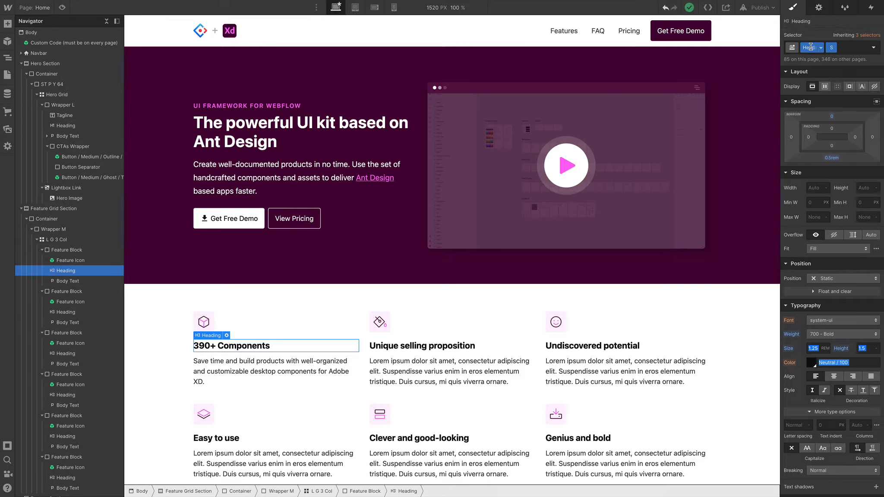
{"action": "left_click", "coordinate": [827, 335]}
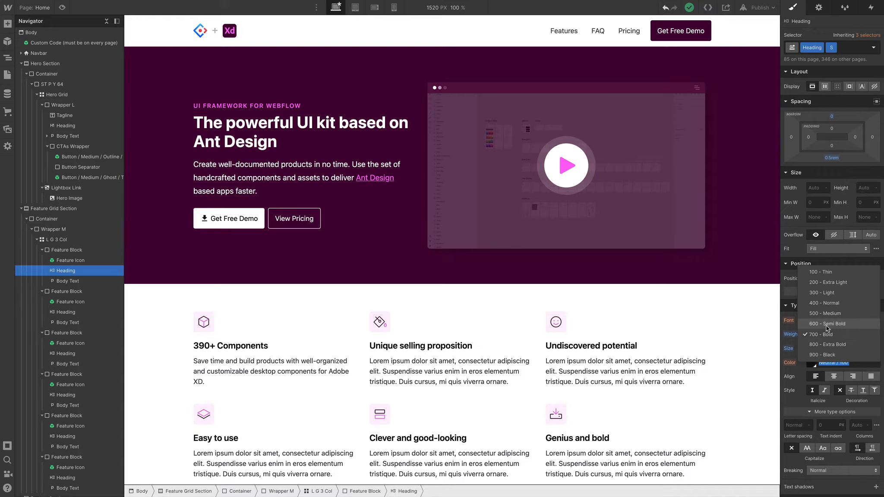
{"action": "left_click", "coordinate": [826, 324]}
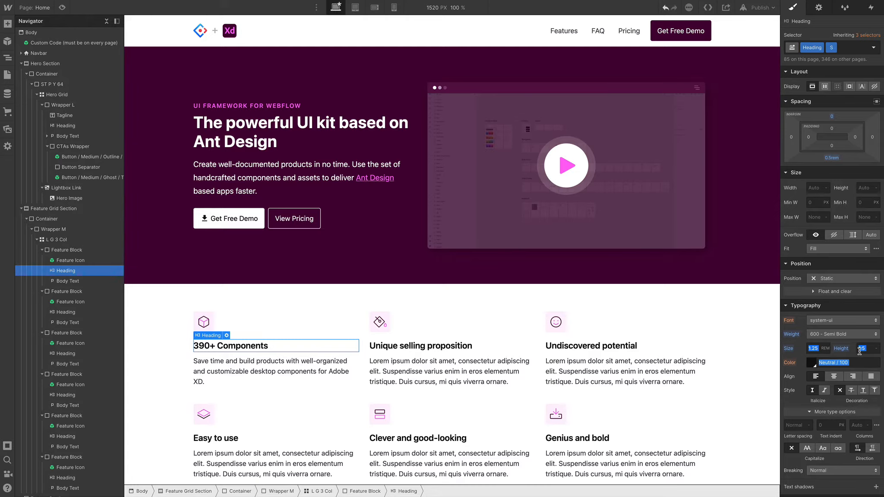
{"action": "left_click", "coordinate": [819, 348]}
{"action": "key", "text": "Right"}
{"action": "key", "text": "super+z"}
{"action": "key", "text": "super+z"}
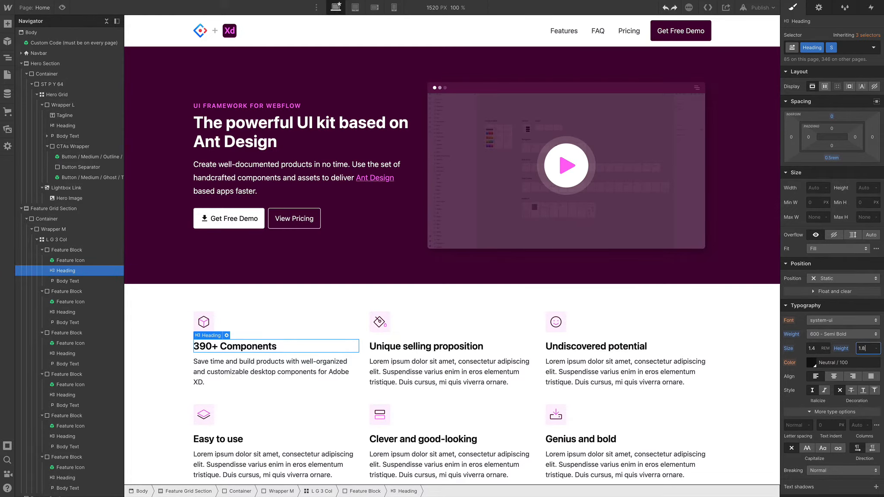
{"action": "type", "text": "1.8rem"}
{"action": "key", "text": "Return"}
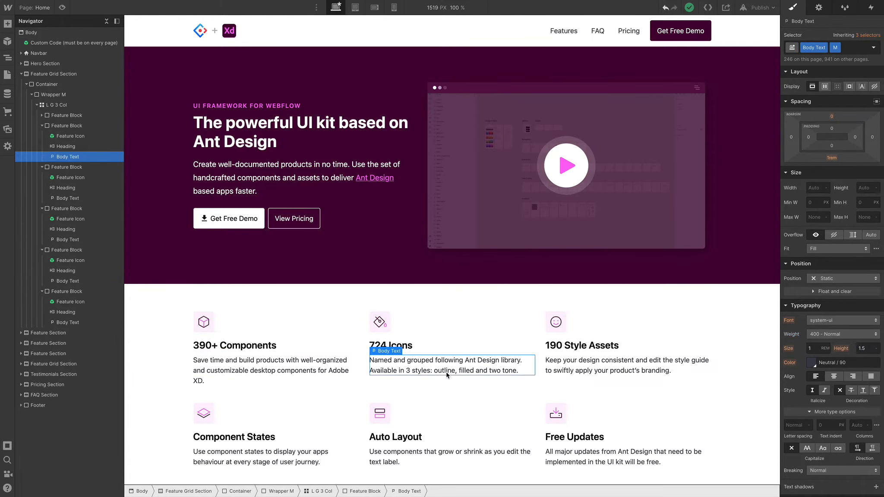
Replace the illustration in the first section below the feature grid with the UI components SVG from the assets
{"action": "scroll", "coordinate": [490, 342], "scroll_direction": "down", "scroll_amount": 1}
{"action": "scroll", "coordinate": [490, 343], "scroll_direction": "down", "scroll_amount": 1}
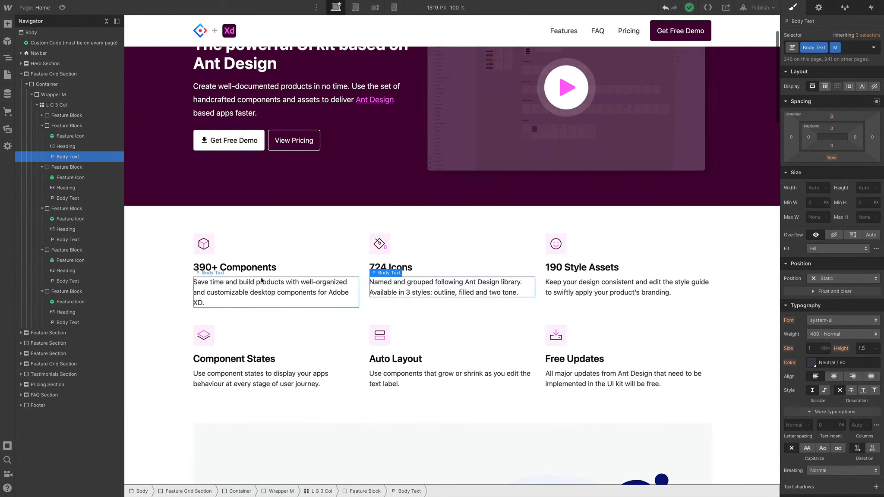
{"action": "left_click", "coordinate": [259, 378]}
{"action": "left_click", "coordinate": [429, 375]}
{"action": "scroll", "coordinate": [429, 375], "scroll_direction": "down", "scroll_amount": 8}
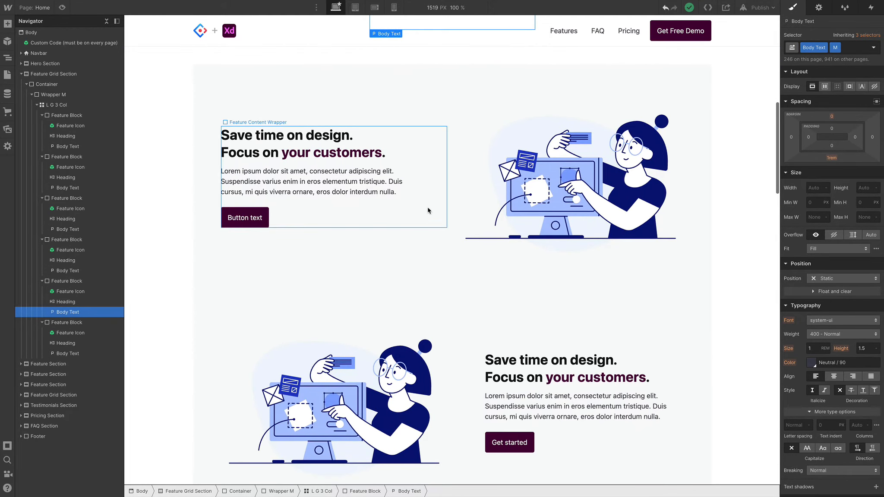
{"action": "double_click", "coordinate": [576, 166]}
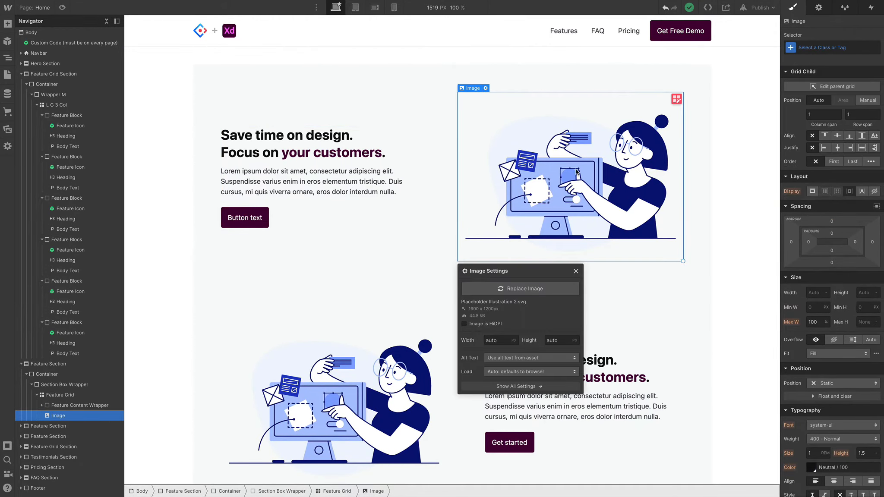
{"action": "left_click", "coordinate": [528, 289]}
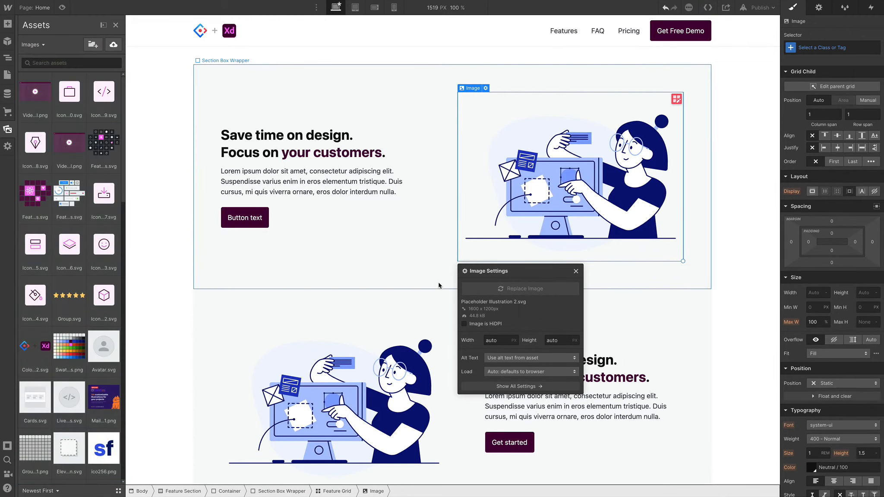
{"action": "left_click", "coordinate": [68, 214]}
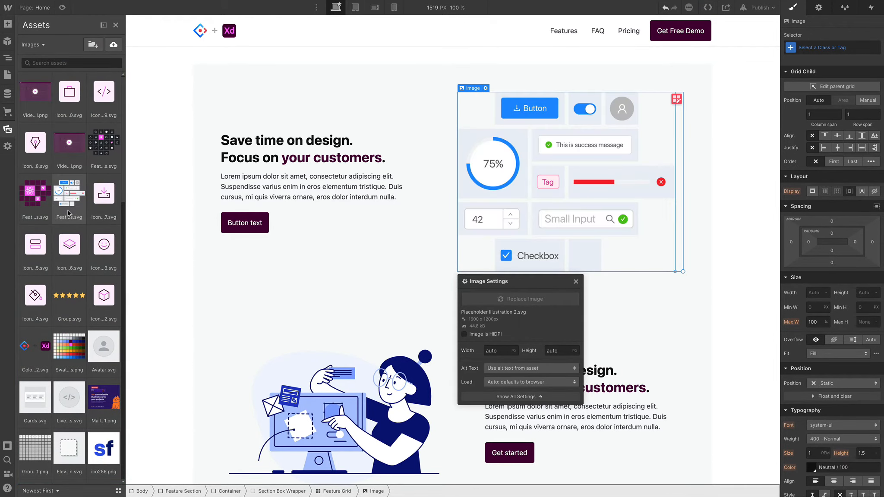
Replace the heading beside the UI components image with "Pixel Perfect Components"
{"action": "left_click", "coordinate": [356, 158]}
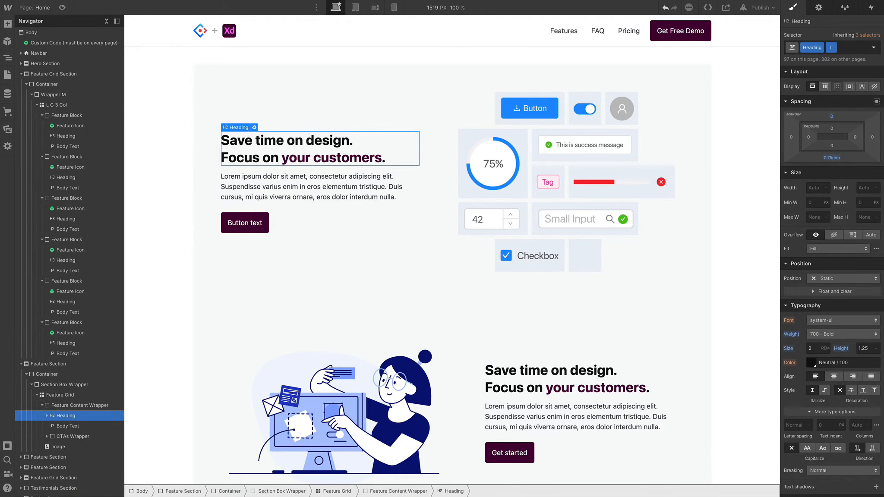
{"action": "double_click", "coordinate": [330, 158]}
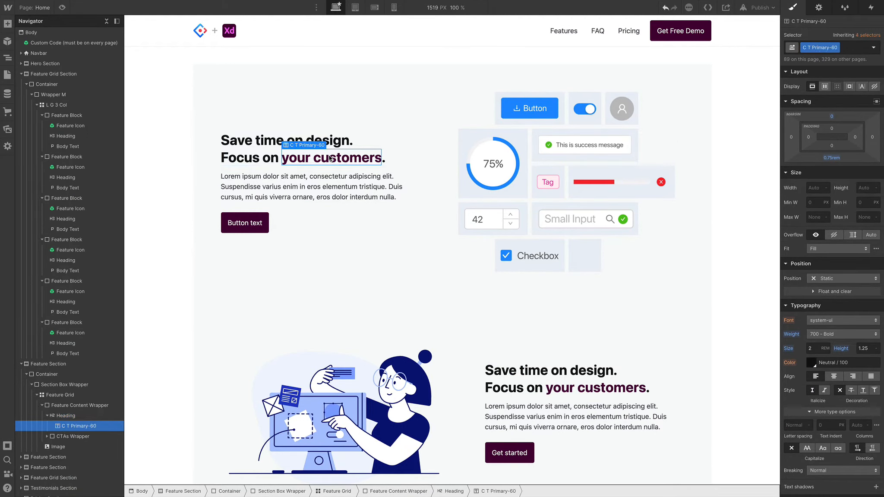
{"action": "triple_click", "coordinate": [288, 143]}
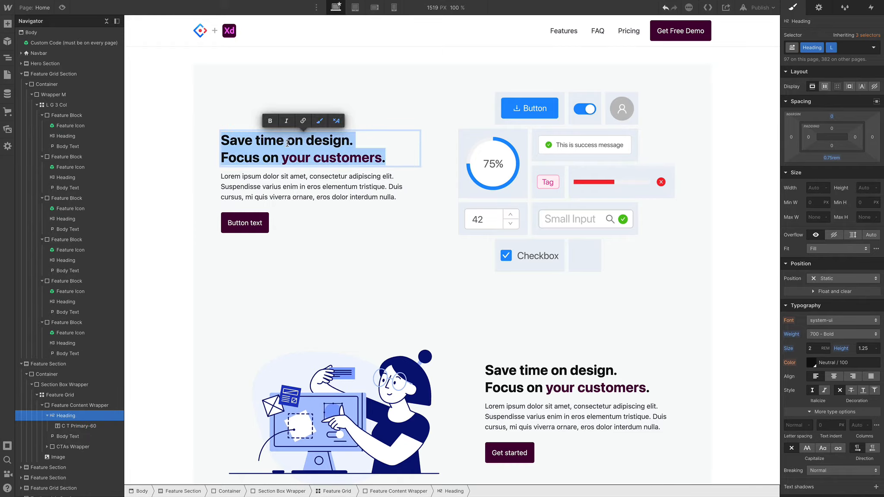
{"action": "type", "text": "Pixel "}
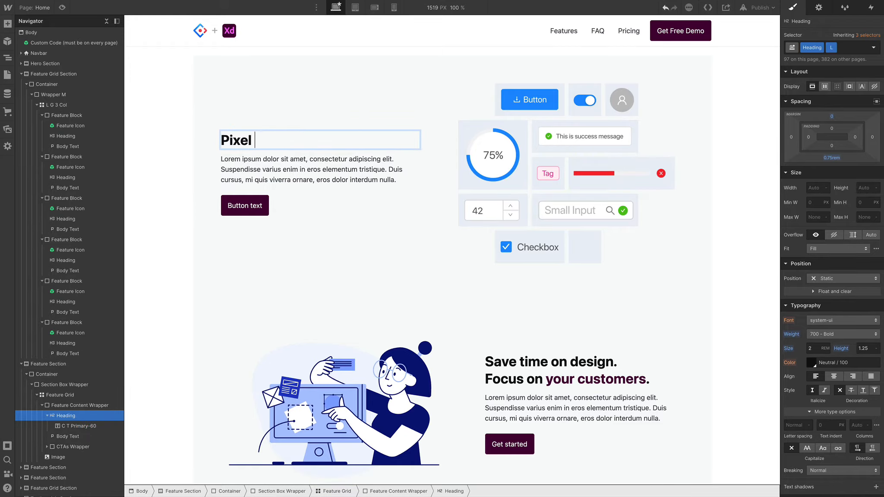
{"action": "type", "text": "Perfect Components"}
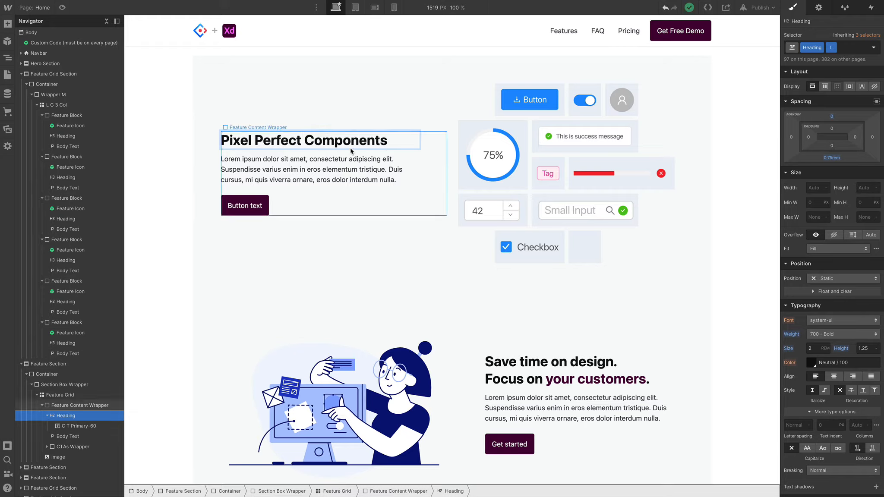
{"action": "key", "text": "Escape"}
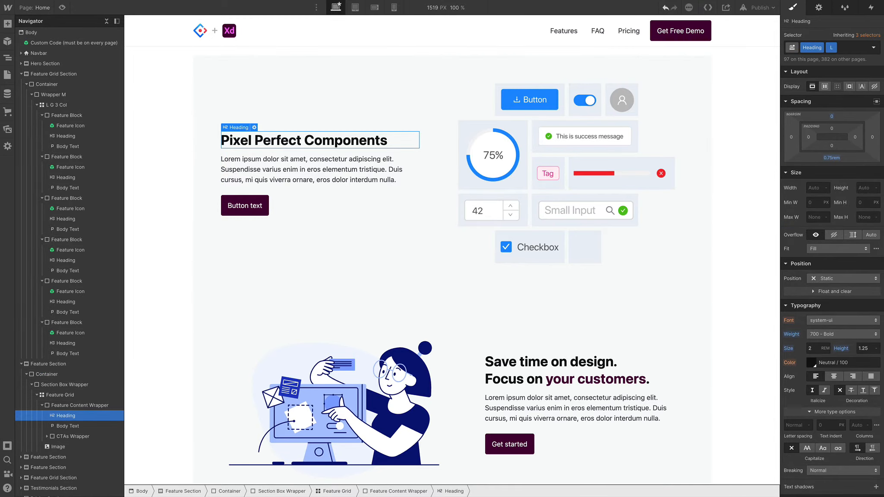
Set the large heading style's line height to 2.25 rem and its weight to 600 - Semi Bold
{"action": "left_click", "coordinate": [865, 348]}
{"action": "type", "text": "2.25"}
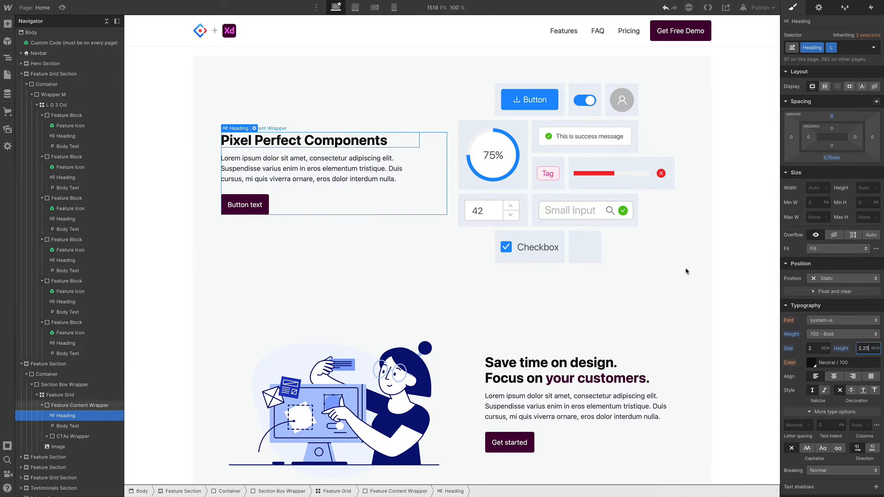
{"action": "left_click", "coordinate": [830, 334]}
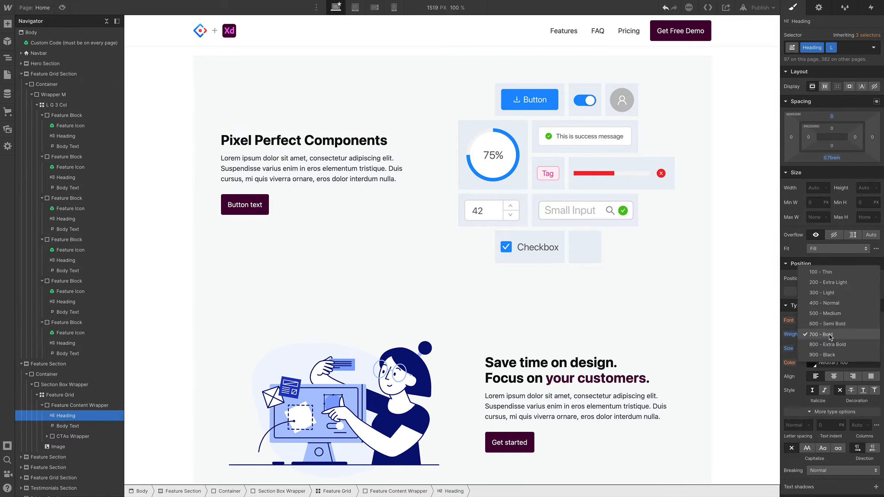
{"action": "left_click", "coordinate": [827, 323]}
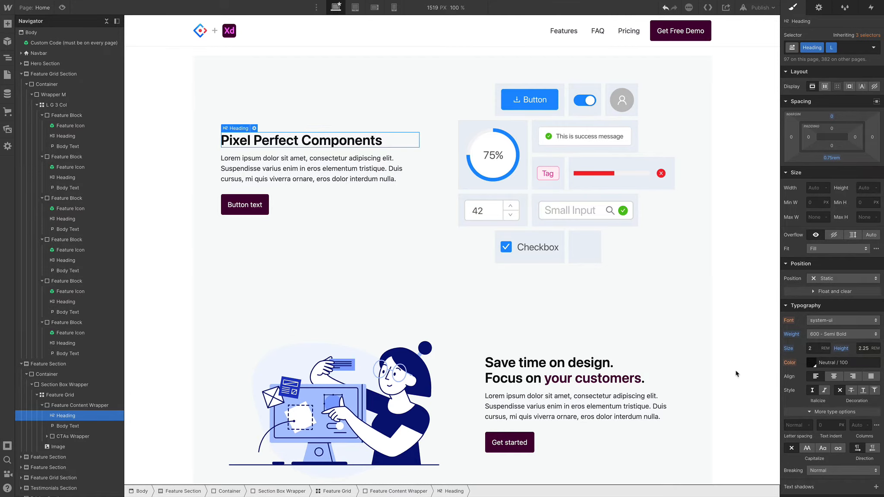
Wrap the words "Pixel Perfect" in a text span and color it with the Secondary / 60 swatch
{"action": "double_click", "coordinate": [280, 145]}
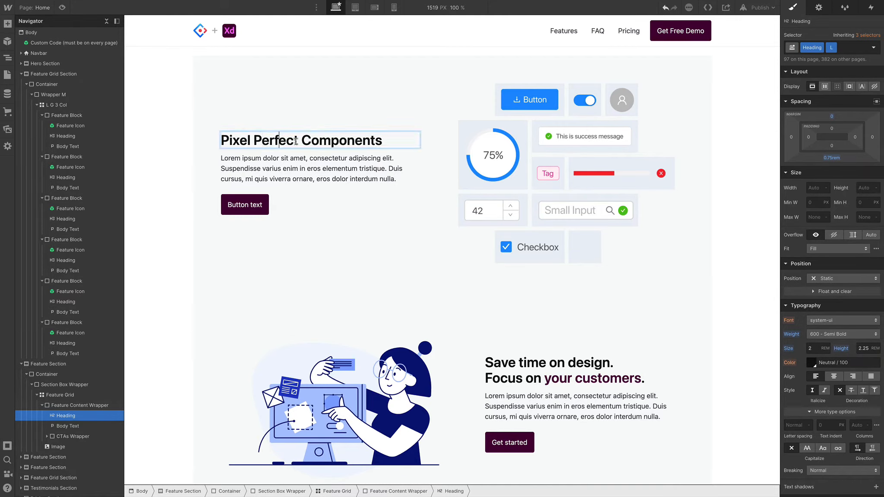
{"action": "left_click_drag", "start_coordinate": [298, 140], "coordinate": [220, 140]}
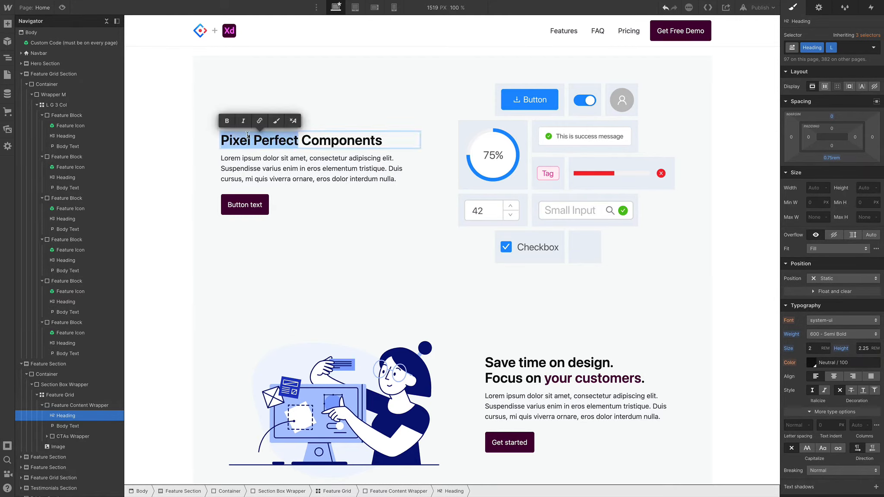
{"action": "left_click", "coordinate": [275, 123]}
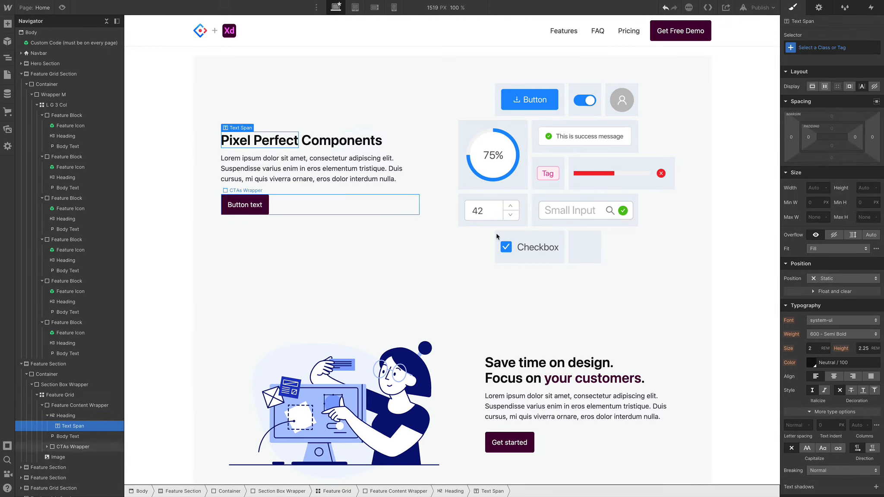
{"action": "scroll", "coordinate": [816, 321], "scroll_direction": "down", "scroll_amount": 3}
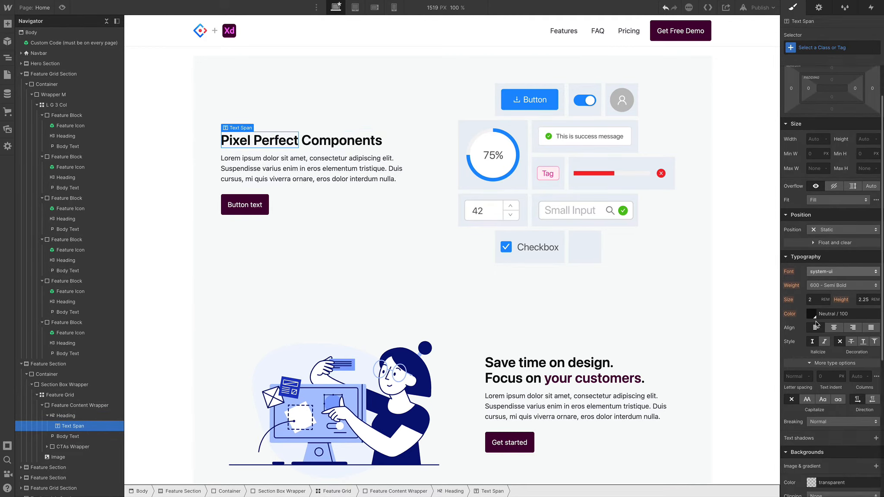
{"action": "scroll", "coordinate": [816, 322], "scroll_direction": "down", "scroll_amount": 1}
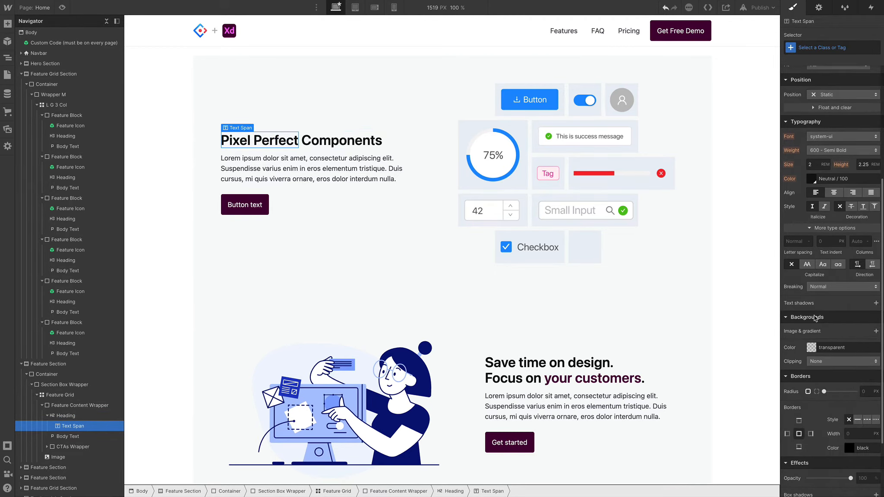
{"action": "scroll", "coordinate": [815, 319], "scroll_direction": "up", "scroll_amount": 4}
{"action": "left_click", "coordinate": [814, 365]}
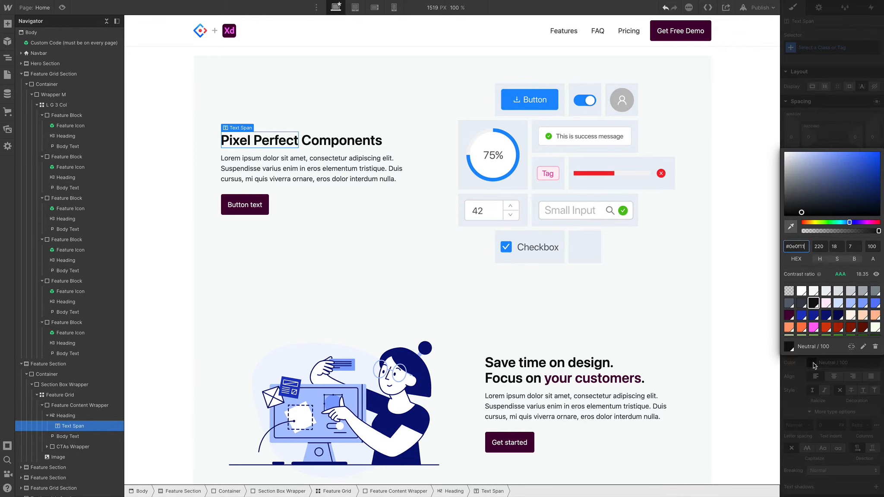
{"action": "left_click", "coordinate": [814, 328]}
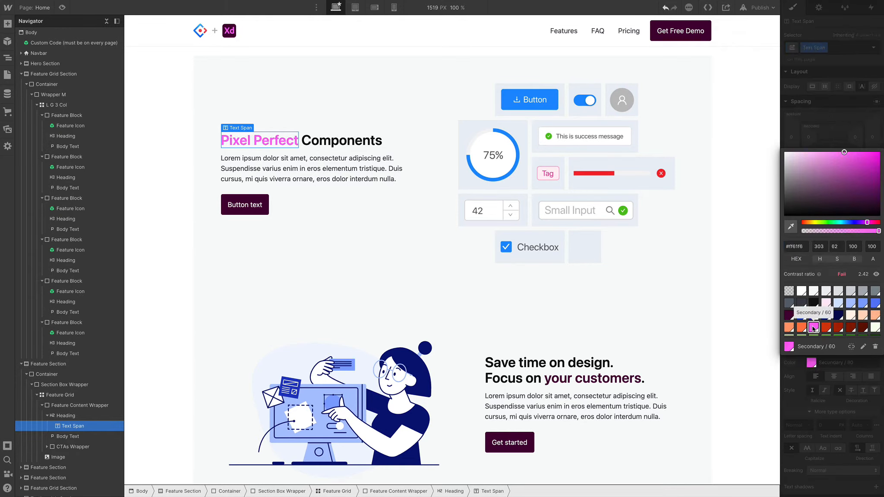
Replace the placeholder button under Pixel Perfect Components with a copy of the hero's Get Free Demo button inside the CTAs Wrapper
{"action": "left_click", "coordinate": [261, 178]}
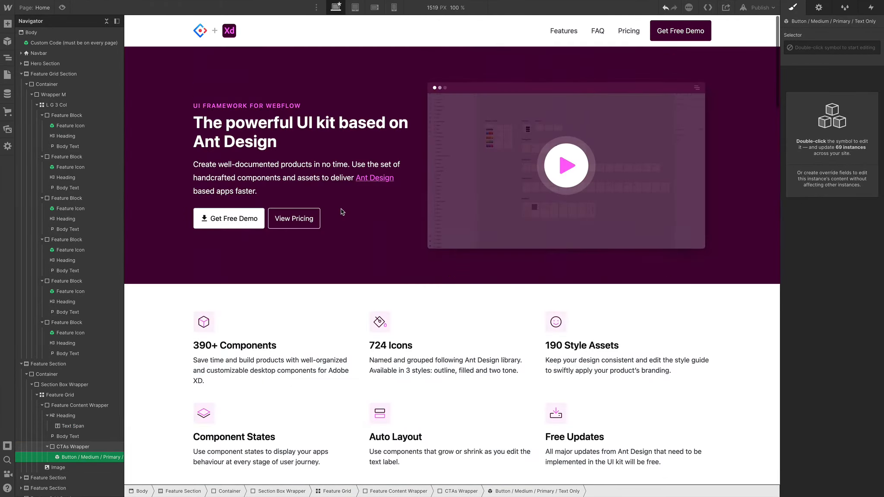
{"action": "left_click", "coordinate": [245, 229]}
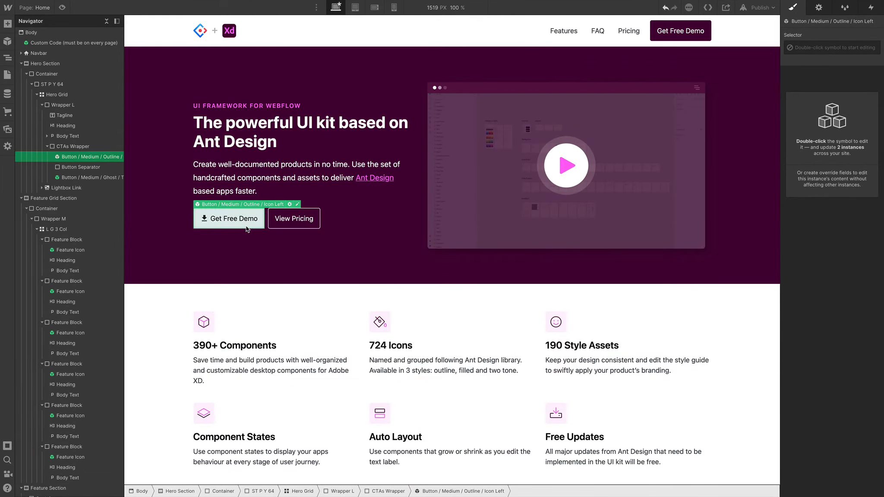
{"action": "scroll", "coordinate": [348, 260], "scroll_direction": "down", "scroll_amount": 15}
{"action": "scroll", "coordinate": [349, 262], "scroll_direction": "up", "scroll_amount": 3}
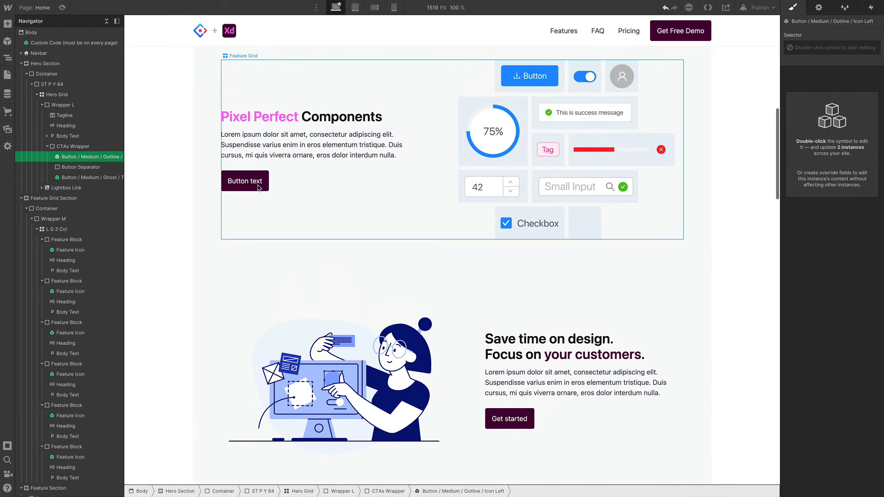
{"action": "left_click", "coordinate": [266, 190]}
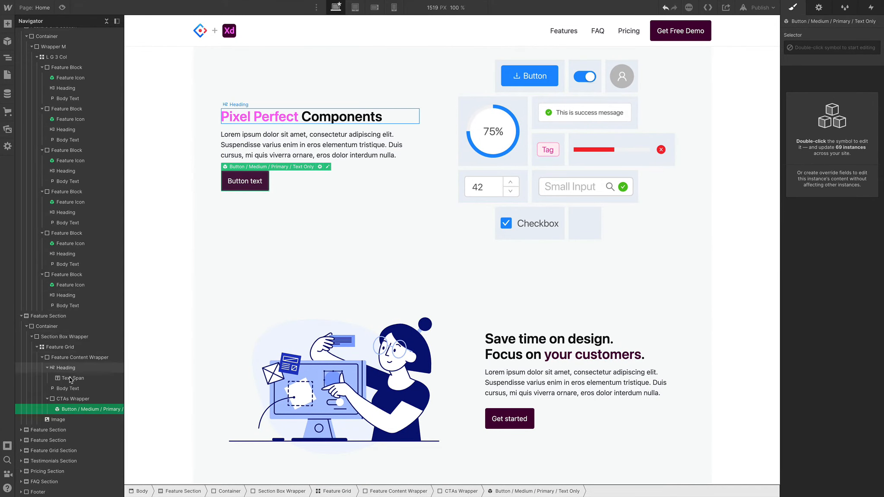
{"action": "left_click", "coordinate": [74, 398]}
{"action": "key", "text": "ctrl+v"}
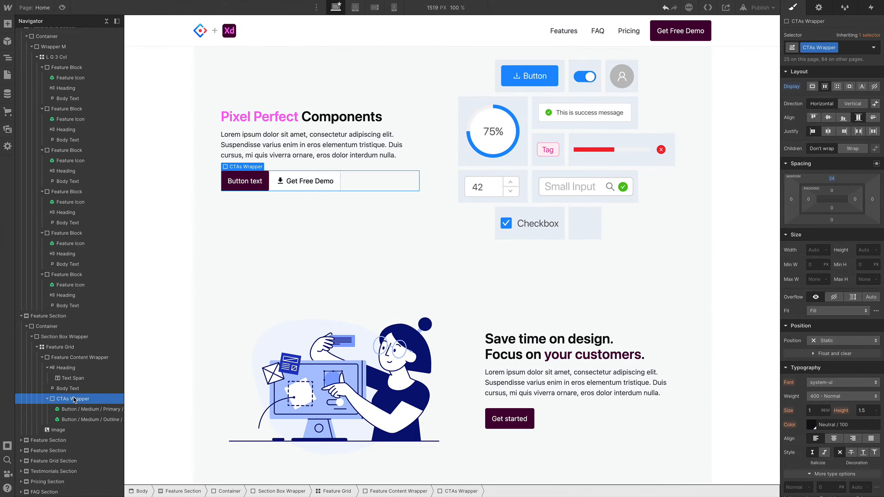
{"action": "left_click", "coordinate": [75, 411]}
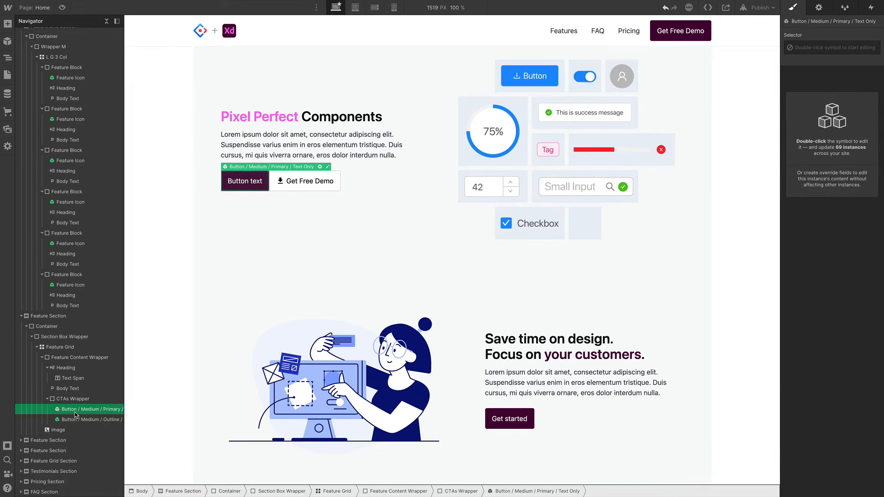
{"action": "key", "text": "Delete"}
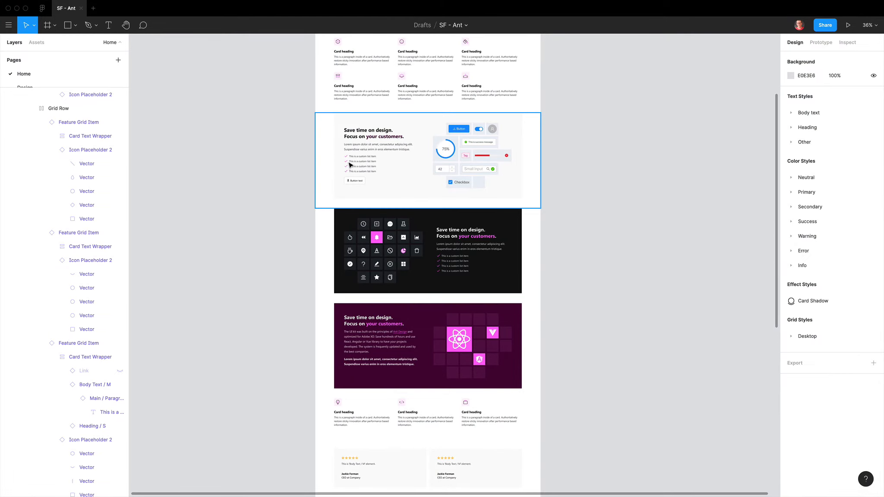
Switch to the Figma design and examine the text and list layout of the first feature section
{"action": "scroll", "coordinate": [352, 166], "scroll_direction": "up", "scroll_amount": 5}
{"action": "left_click", "coordinate": [394, 155]}
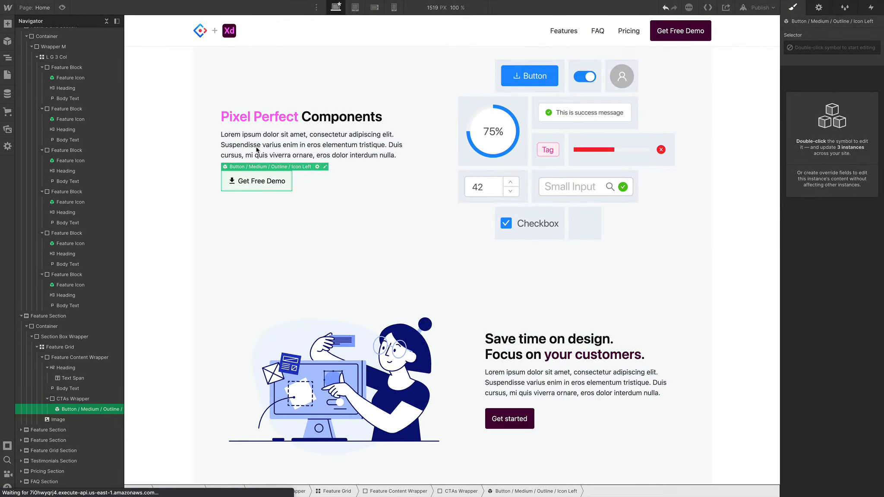
Insert the Unordered List with an Icon symbol into the Feature Content Wrapper and place it between the body text and the CTAs Wrapper
{"action": "left_click", "coordinate": [68, 389]}
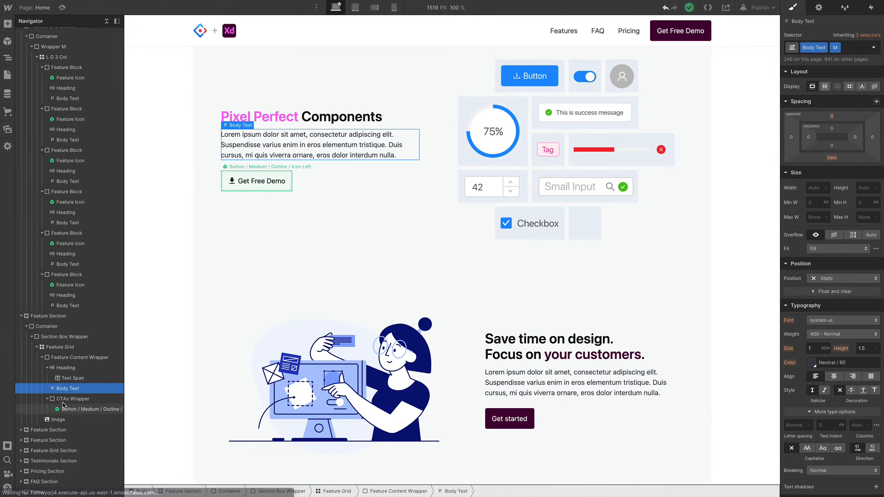
{"action": "left_click", "coordinate": [69, 359]}
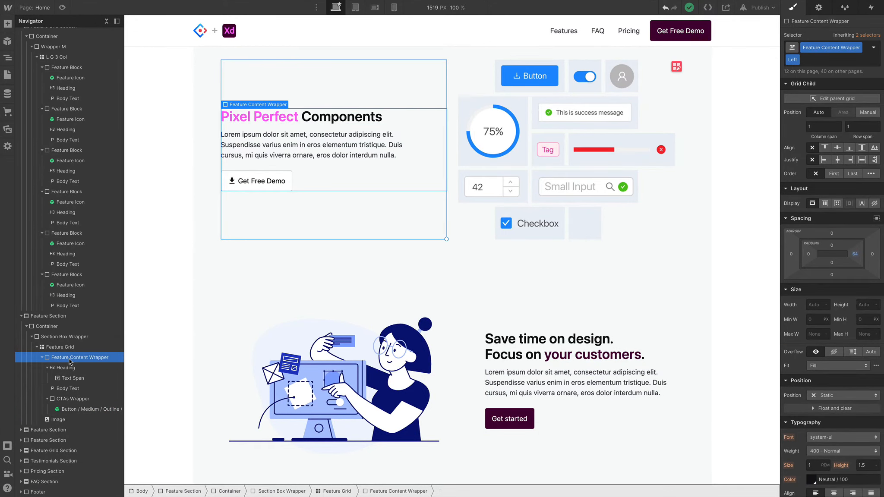
{"action": "key", "text": "ctrl+k"}
{"action": "type", "text": "LIST ICO"}
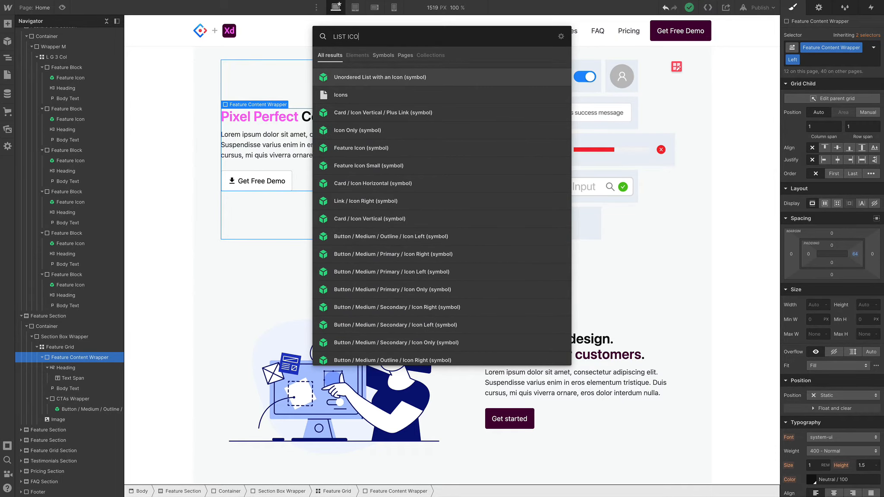
{"action": "key", "text": "Return"}
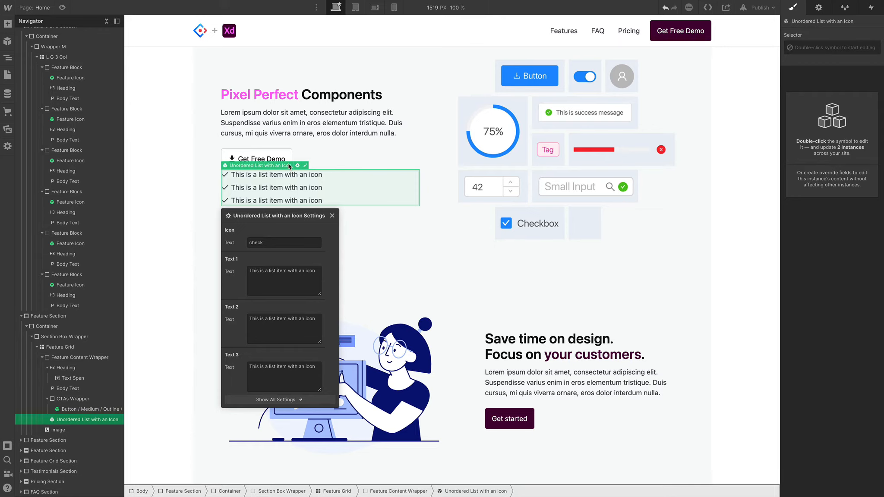
{"action": "left_click_drag", "start_coordinate": [288, 167], "coordinate": [285, 145]}
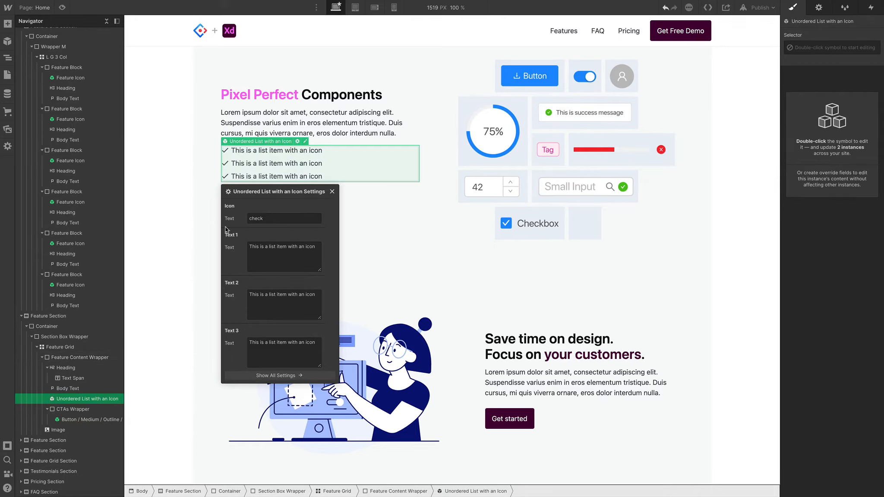
Unlink the icon list from its symbol and duplicate its last item to make four list items
{"action": "left_click", "coordinate": [258, 219]}
{"action": "right_click", "coordinate": [311, 162]}
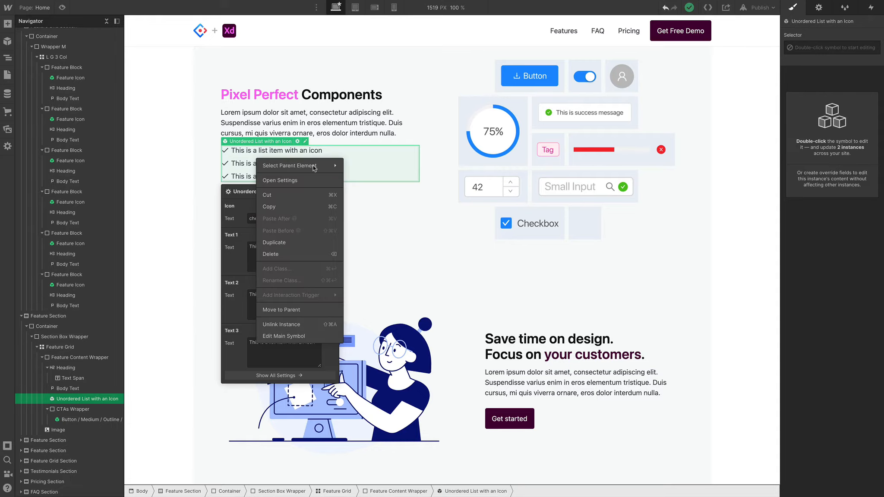
{"action": "left_click", "coordinate": [303, 323]}
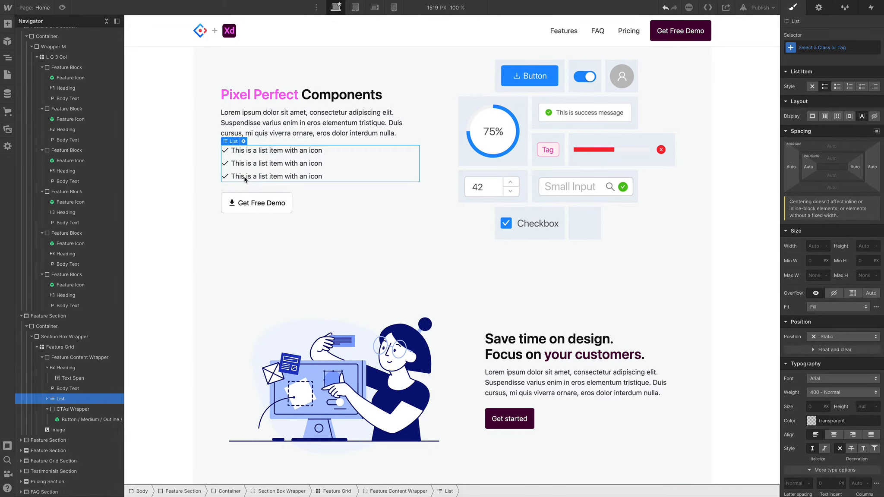
{"action": "left_click", "coordinate": [46, 398]}
{"action": "left_click", "coordinate": [92, 429]}
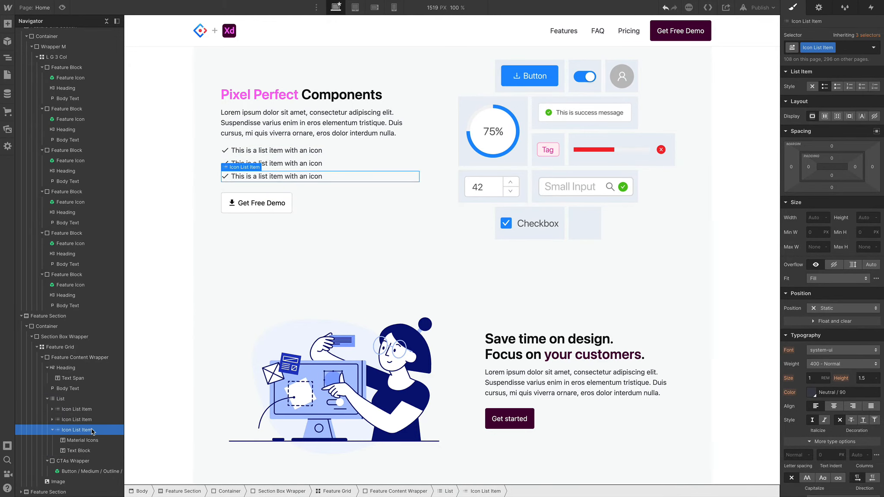
{"action": "key", "text": "ctrl+d"}
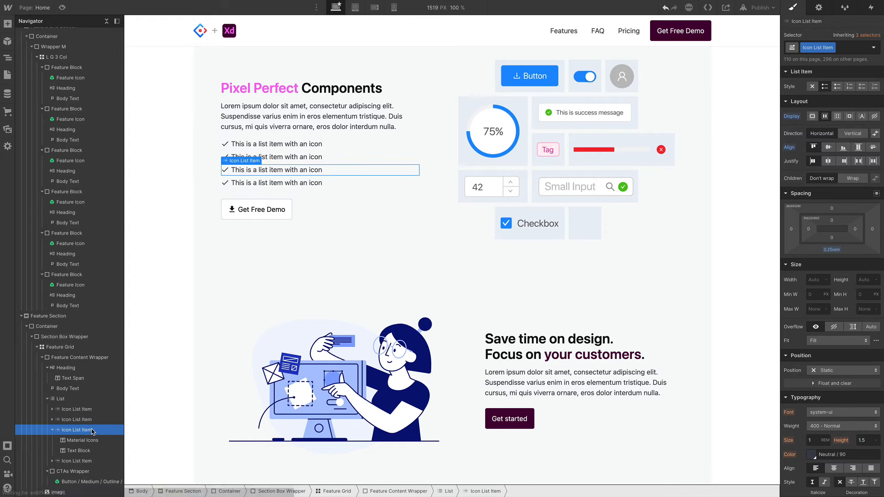
Color the check icons of the list under Pixel Perfect Components with the Secondary / 60 swatch
{"action": "left_click", "coordinate": [225, 145]}
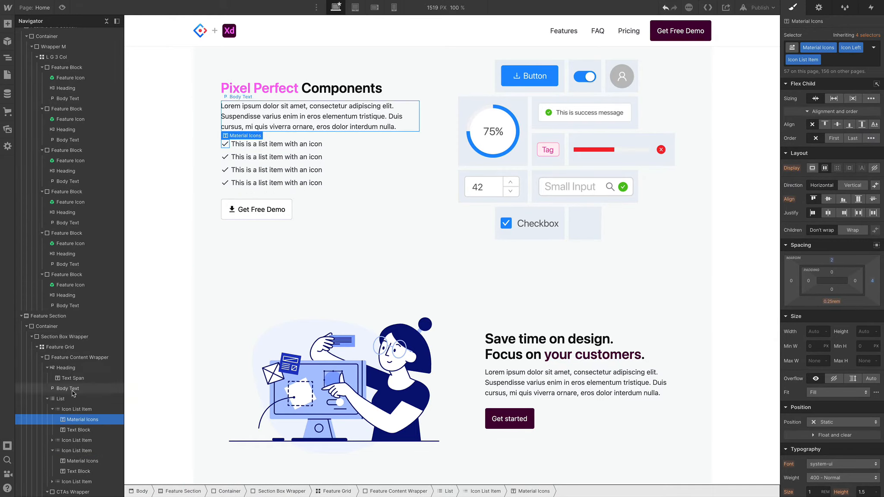
{"action": "left_click", "coordinate": [77, 409]}
{"action": "left_click", "coordinate": [79, 420]}
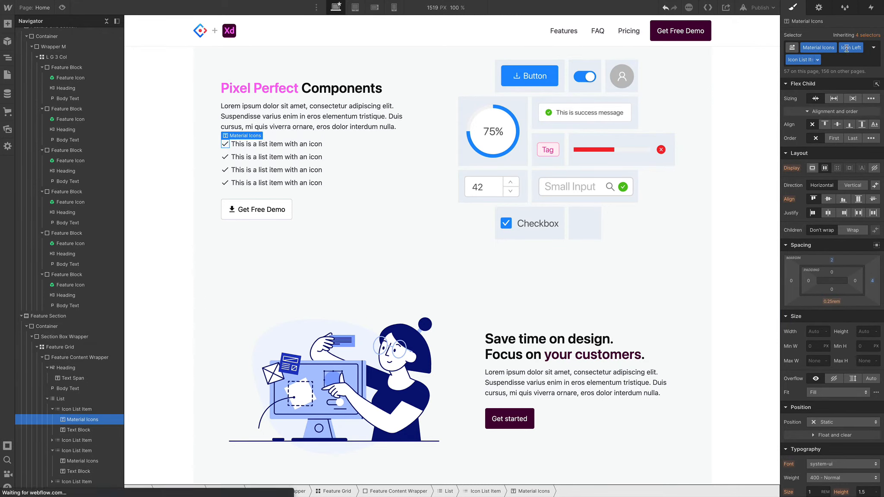
{"action": "scroll", "coordinate": [822, 290], "scroll_direction": "down", "scroll_amount": 5}
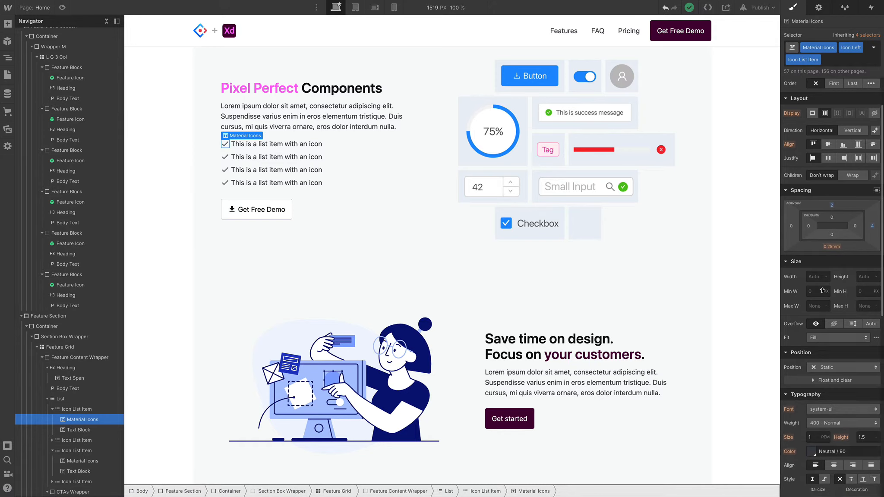
{"action": "left_click", "coordinate": [813, 363]}
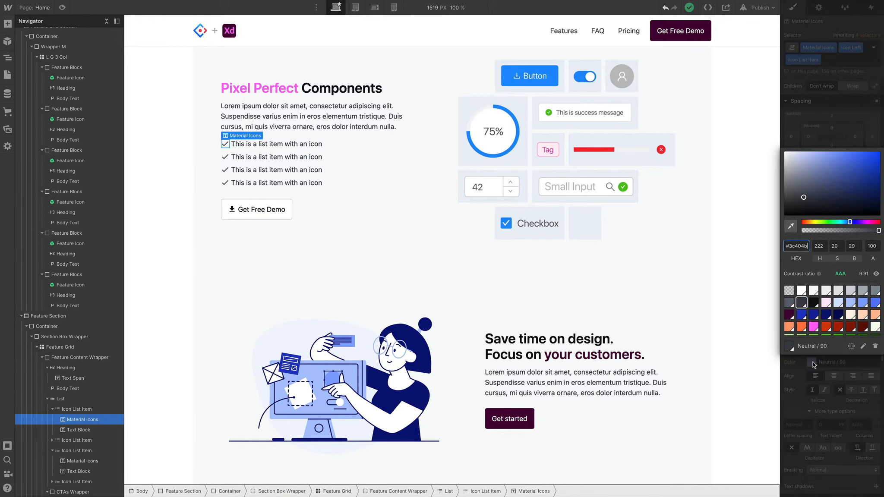
{"action": "left_click", "coordinate": [813, 327]}
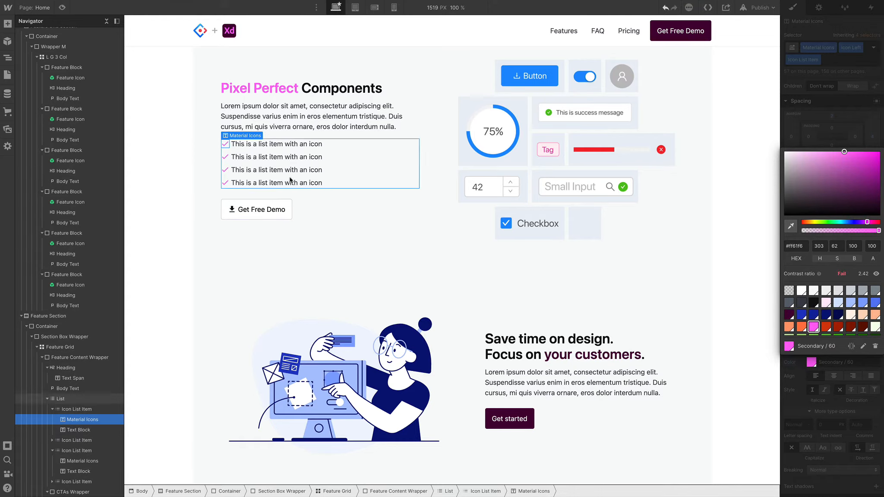
Place a duplicate of the body text below the list and replace its text with "Learn how it works and preview sample components:" in bold
{"action": "left_click", "coordinate": [280, 126]}
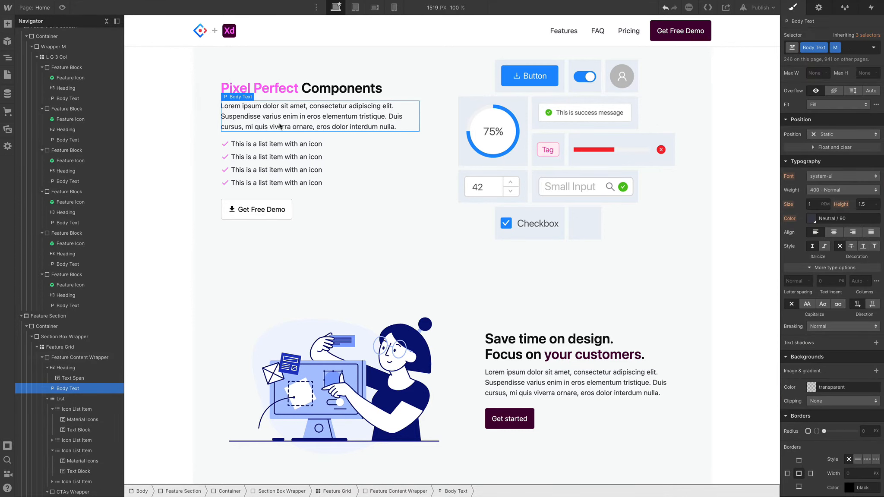
{"action": "key", "text": "ctrl+d"}
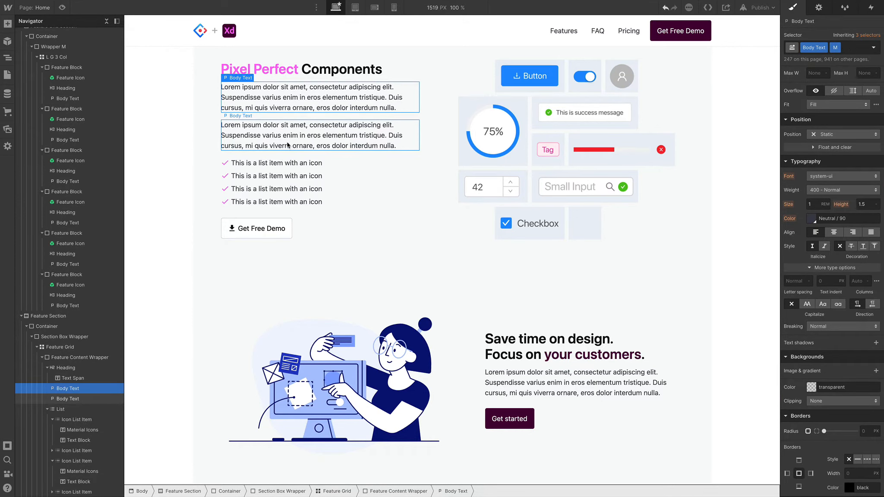
{"action": "left_click_drag", "start_coordinate": [288, 145], "coordinate": [283, 213]}
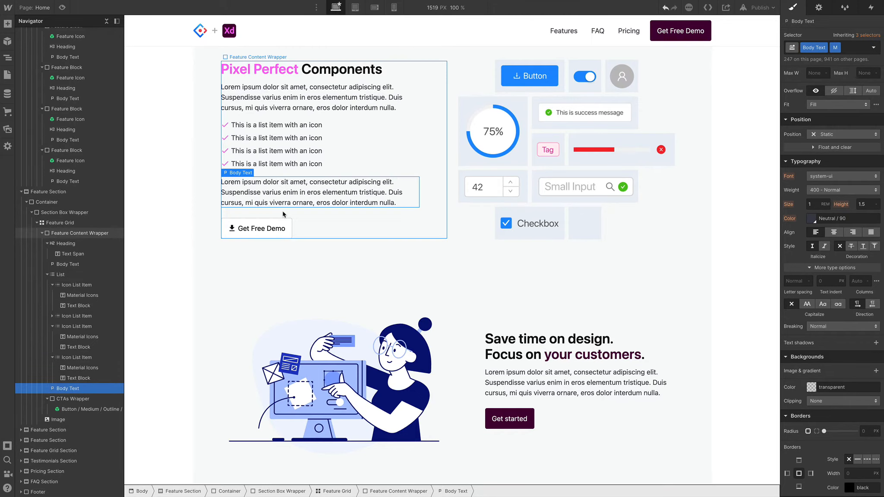
{"action": "double_click", "coordinate": [346, 194]}
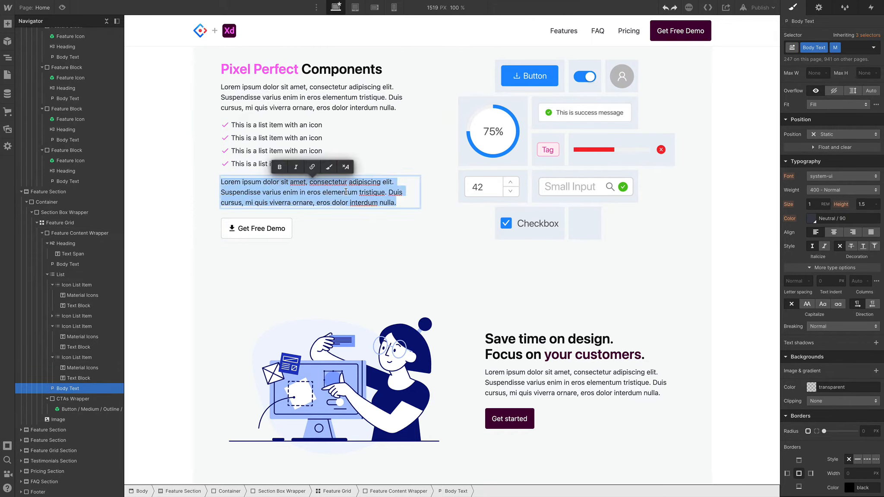
{"action": "left_click", "coordinate": [279, 167]}
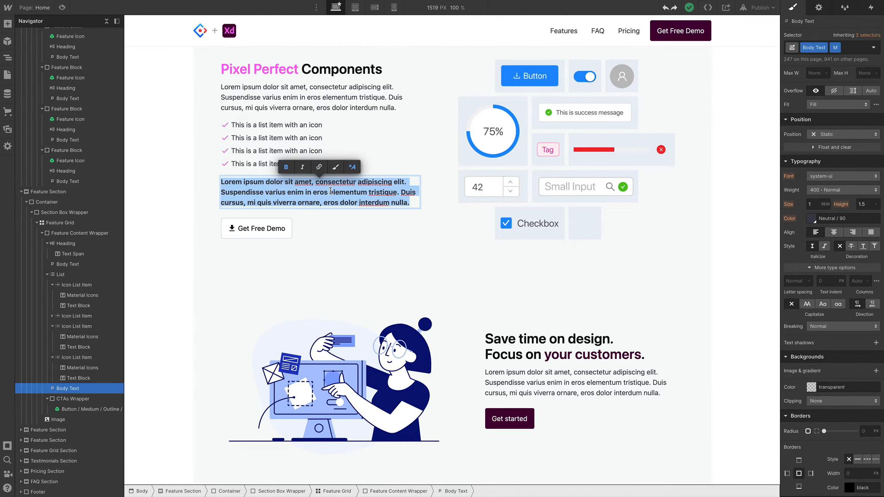
{"action": "type", "text": "Learn how it works and preview sample components:"}
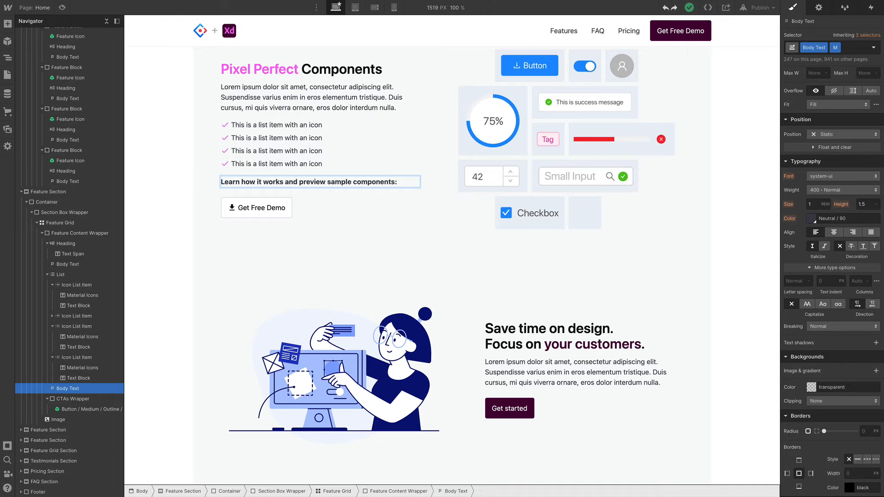
Replace the paragraph above the list with the copy beginning "Stop wasting time on creating everything from scratch" and ending "design your next product efficiently."
{"action": "double_click", "coordinate": [285, 99]}
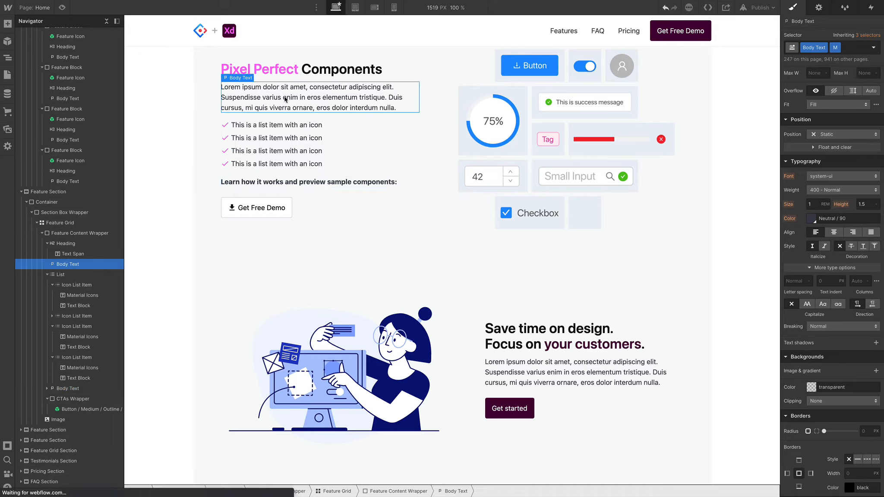
{"action": "key", "text": "ctrl+a"}
{"action": "type", "text": "Stop wasting time on creating everything from scratch for every new project you start. Use this set of handcrafted elements to design your next product efficiently."}
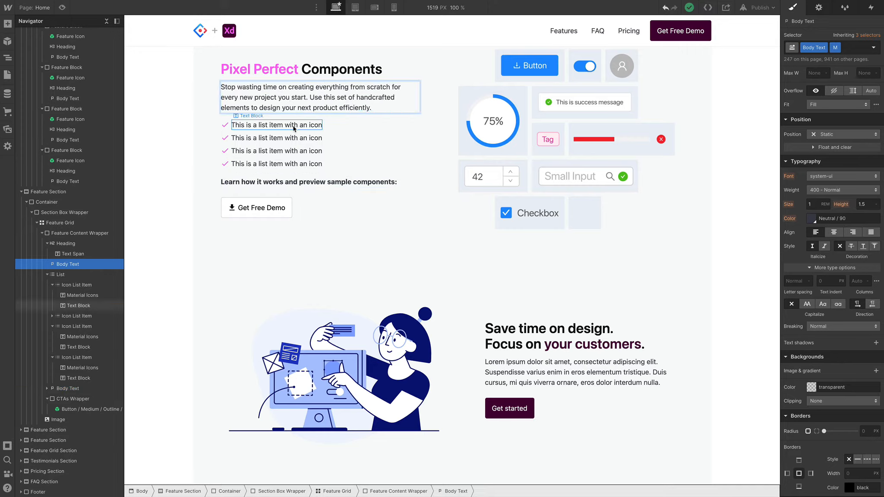
{"action": "left_click", "coordinate": [296, 144]}
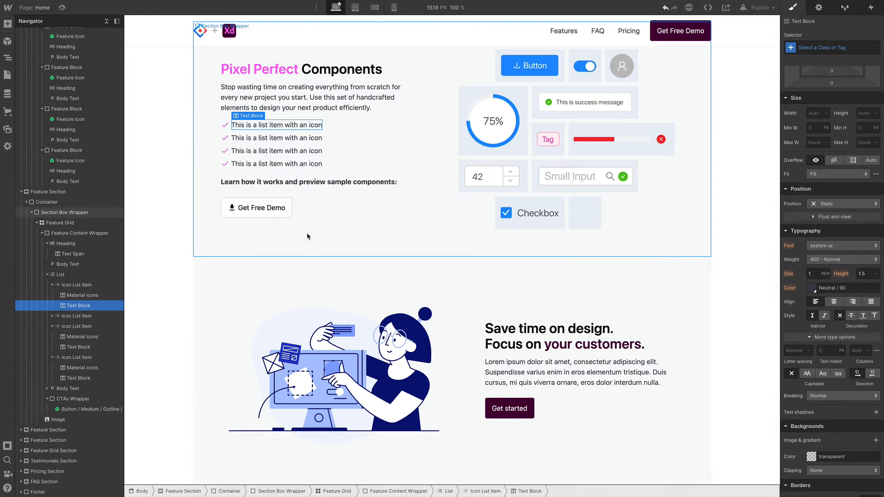
Replace the placeholder illustration in the second feature section with the dark icon grid image from the assets
{"action": "left_click", "coordinate": [531, 328]}
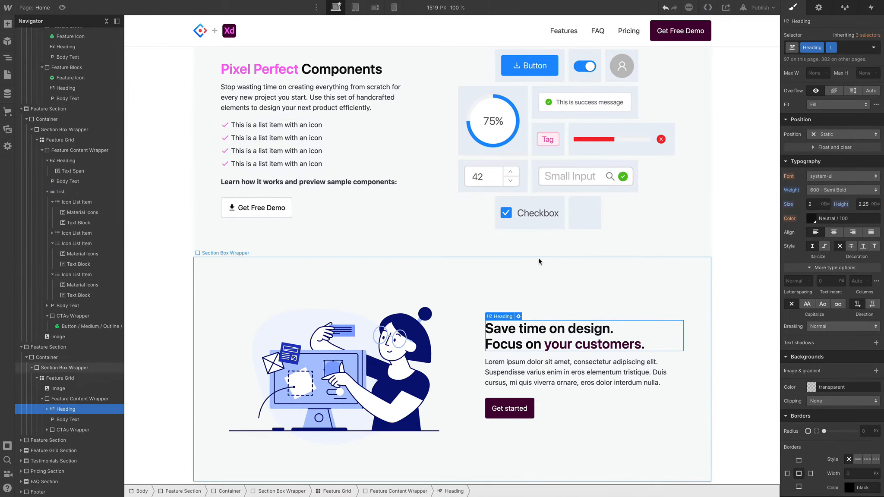
{"action": "scroll", "coordinate": [538, 329], "scroll_direction": "down", "scroll_amount": 2}
{"action": "scroll", "coordinate": [539, 261], "scroll_direction": "down", "scroll_amount": 3}
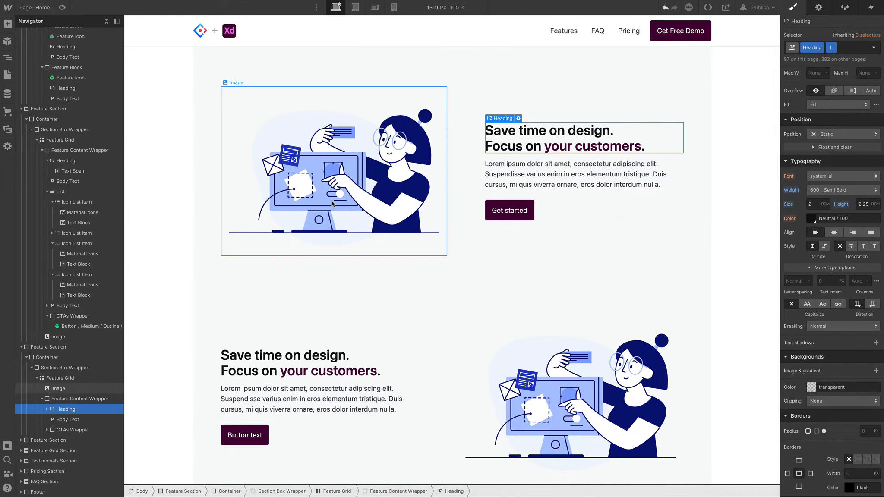
{"action": "double_click", "coordinate": [346, 179]}
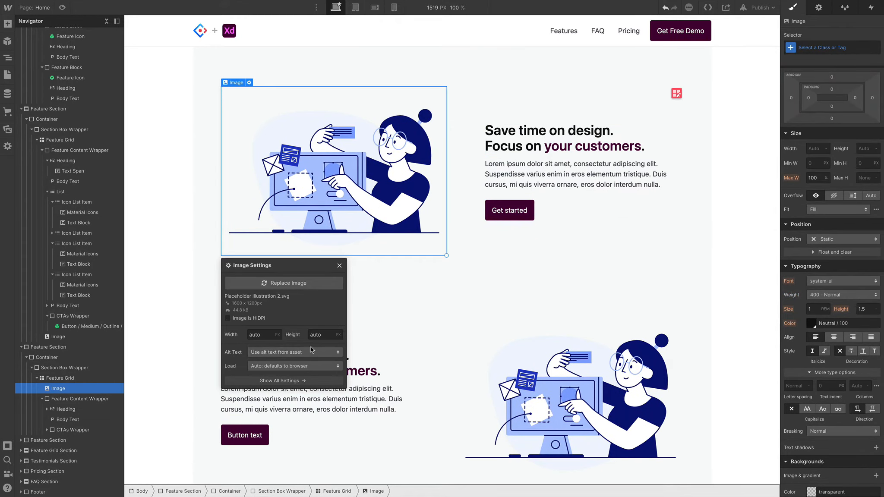
{"action": "left_click", "coordinate": [289, 284]}
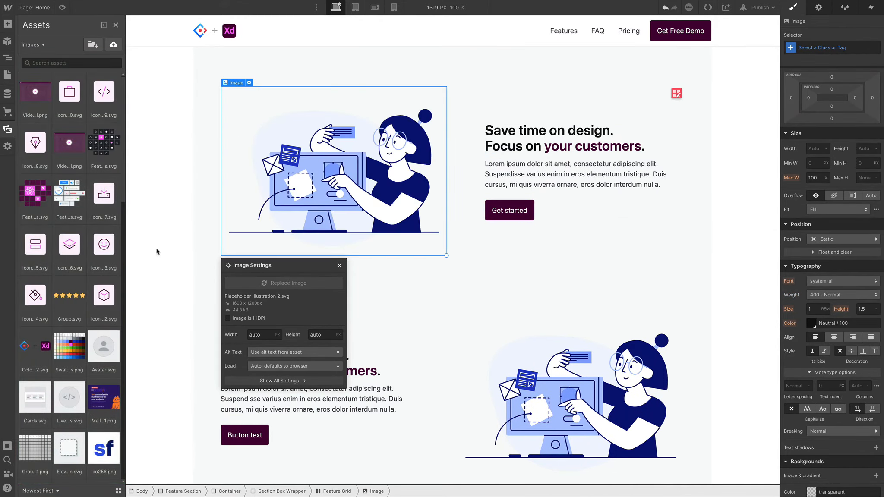
{"action": "left_click", "coordinate": [103, 156]}
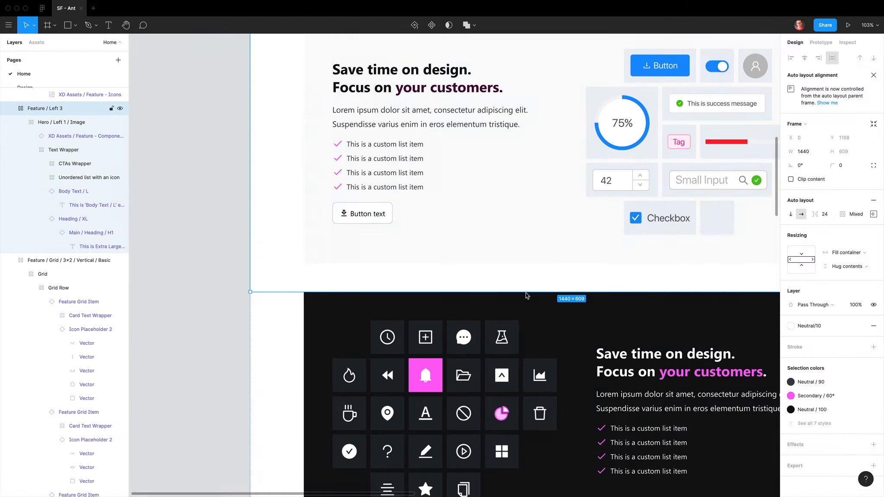
Switch to the Figma design and examine the layout and background colors of the three feature sections
{"action": "scroll", "coordinate": [546, 229], "scroll_direction": "down", "scroll_amount": 3}
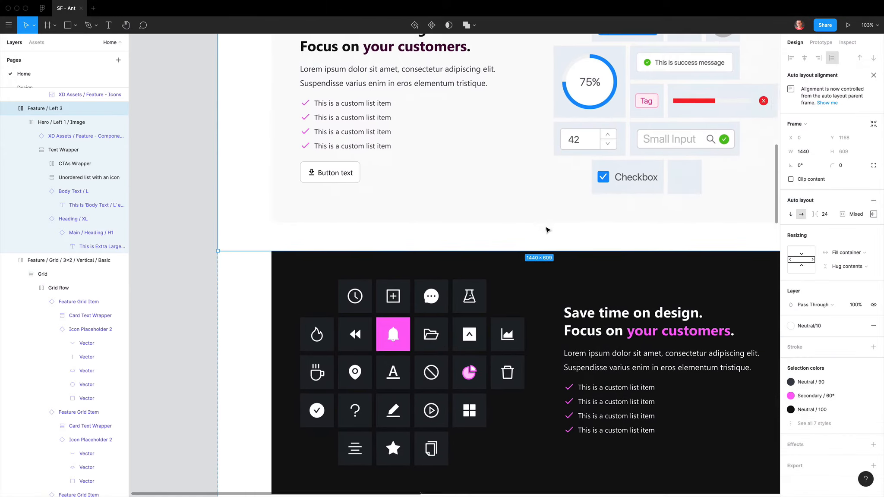
{"action": "scroll", "coordinate": [546, 228], "scroll_direction": "down", "scroll_amount": 2}
{"action": "left_click", "coordinate": [546, 229]}
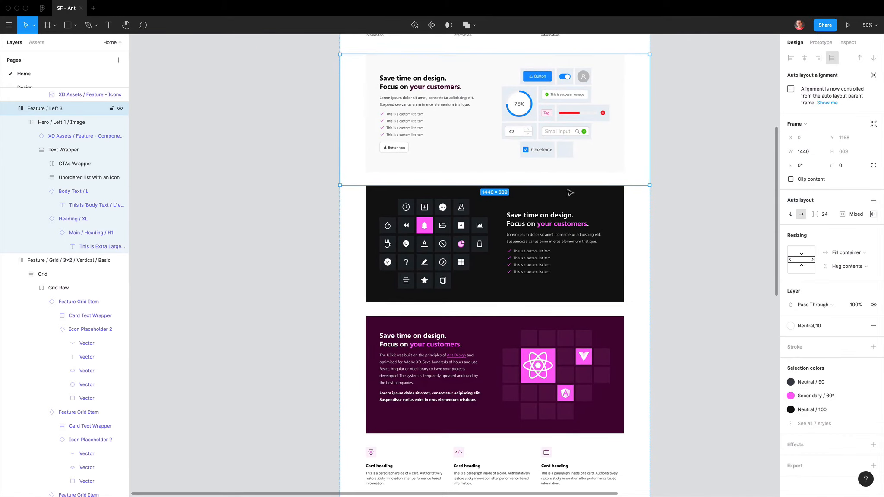
{"action": "left_click", "coordinate": [467, 332]}
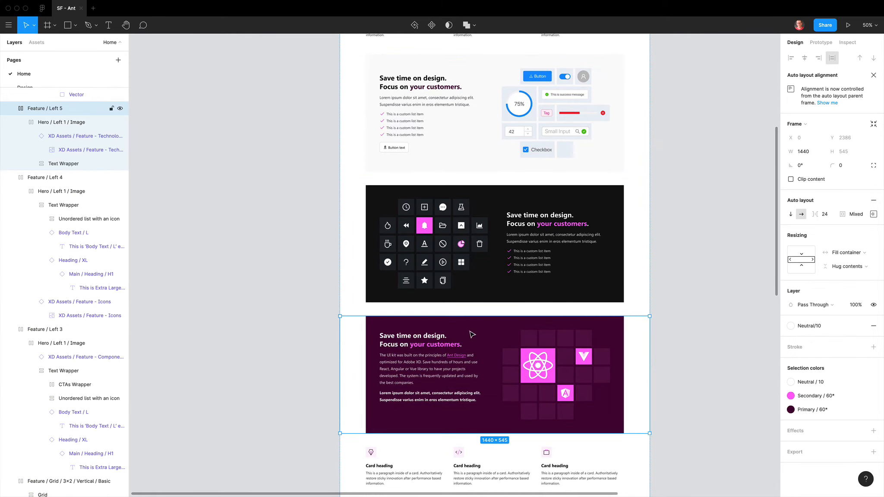
{"action": "left_click", "coordinate": [476, 157]}
{"action": "left_click", "coordinate": [475, 242]}
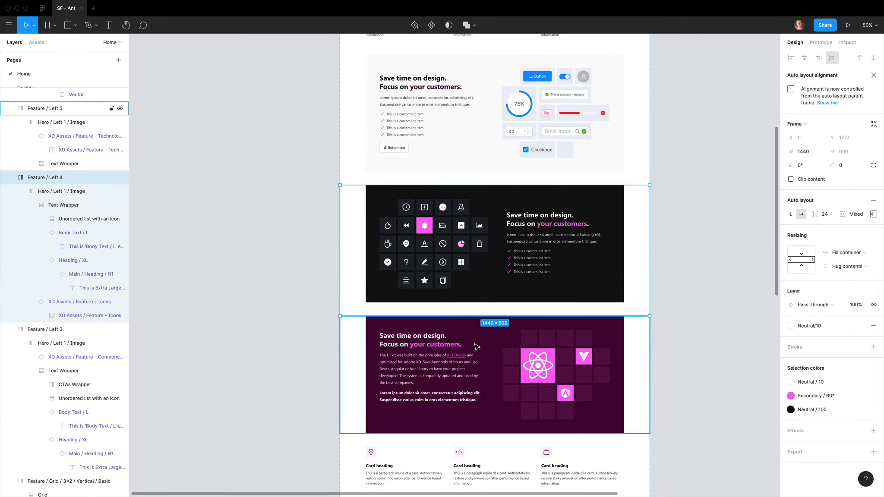
{"action": "left_click", "coordinate": [476, 346]}
{"action": "left_click", "coordinate": [476, 270]}
{"action": "left_click", "coordinate": [475, 149]}
{"action": "left_click", "coordinate": [476, 237]}
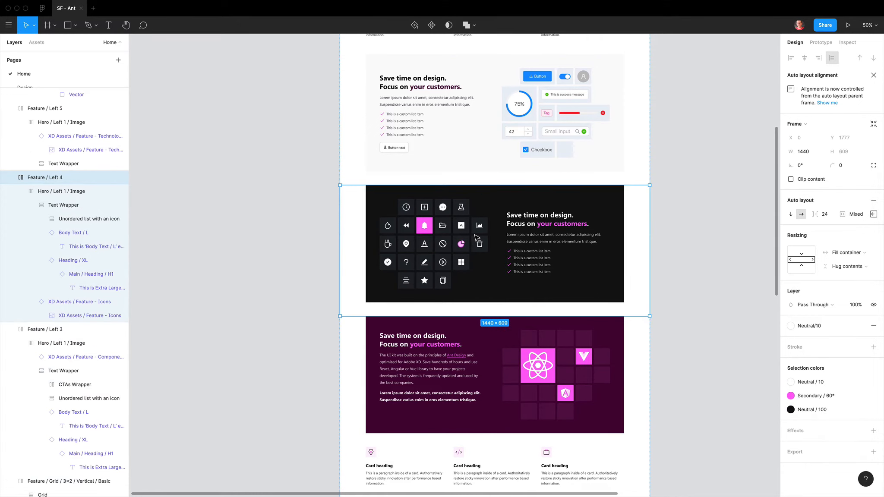
{"action": "left_click", "coordinate": [477, 349]}
{"action": "left_click", "coordinate": [463, 283]}
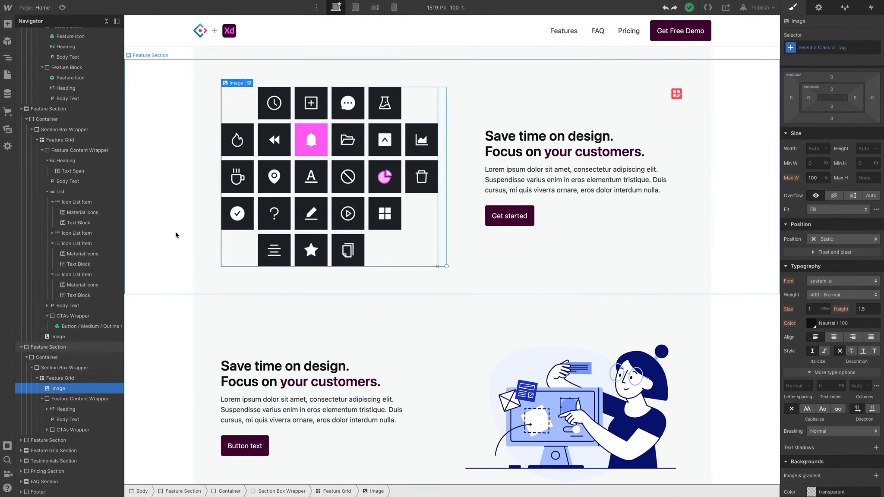
Add a new combo class named "Custom Wrapper 1" to the Section Box Wrapper of the second feature section
{"action": "left_click", "coordinate": [70, 347]}
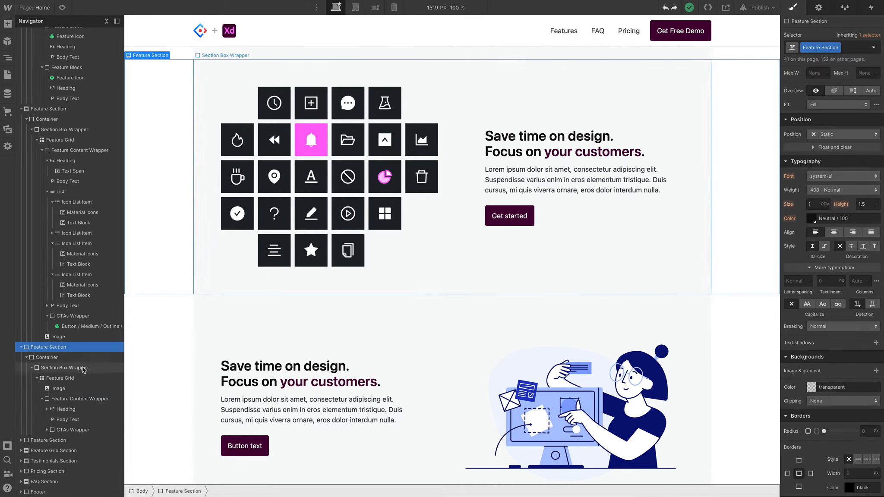
{"action": "left_click", "coordinate": [69, 368]}
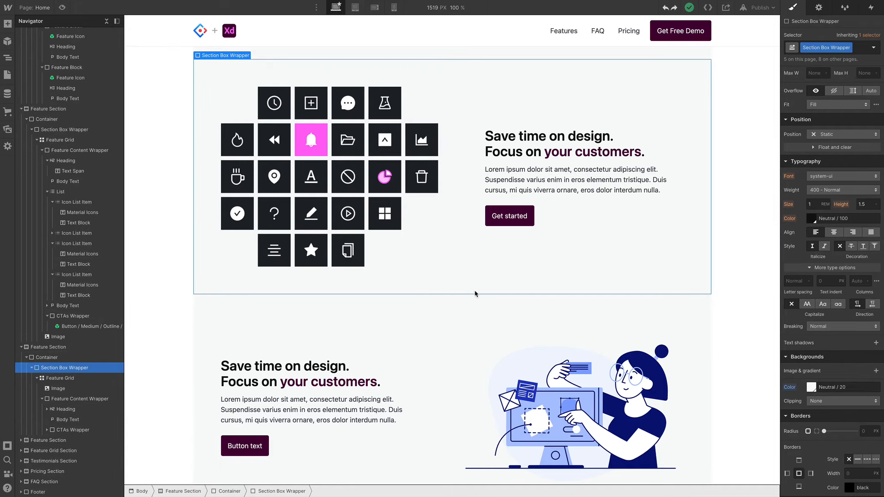
{"action": "key", "text": "ctrl+Return"}
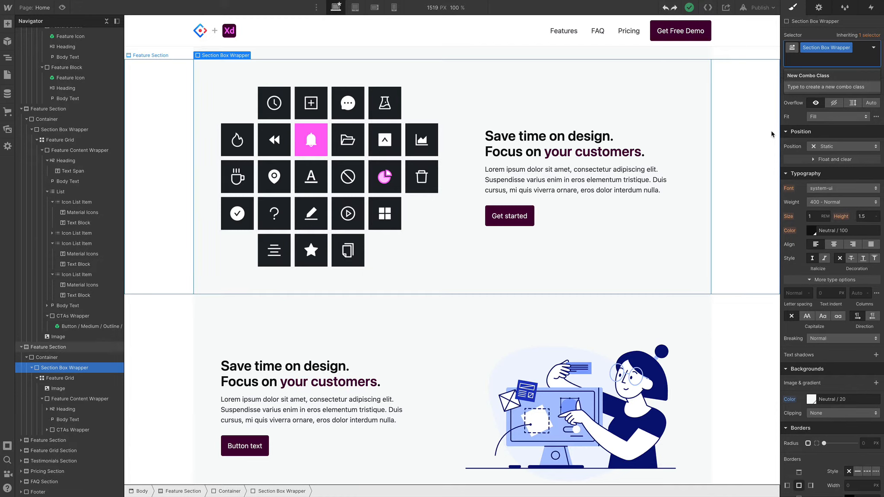
{"action": "type", "text": "Custom Wre"}
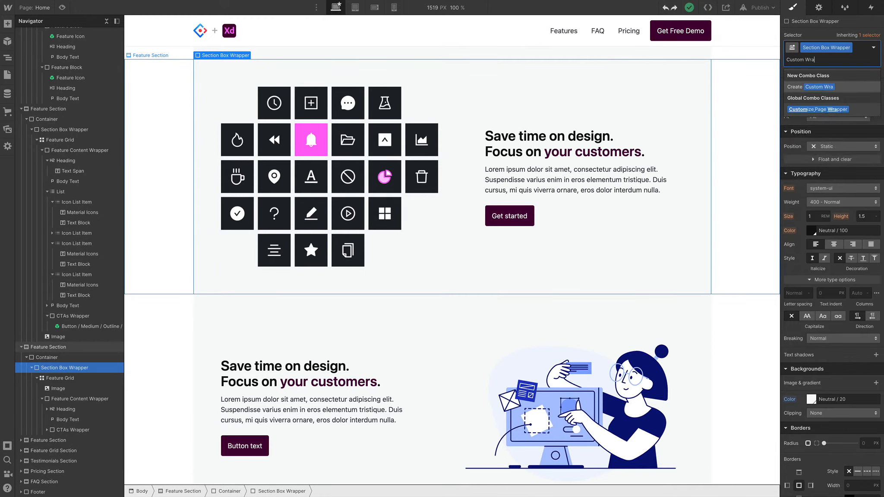
{"action": "type", "text": "pper 1"}
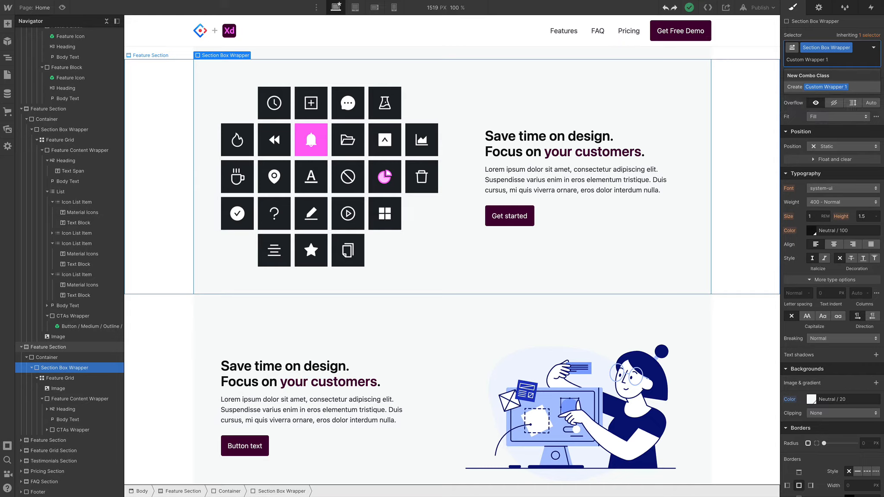
{"action": "key", "text": "Return"}
Give the second feature section's box wrapper a top margin of 64 px and the Neutral / 100 background color
{"action": "scroll", "coordinate": [829, 172], "scroll_direction": "up", "scroll_amount": 3}
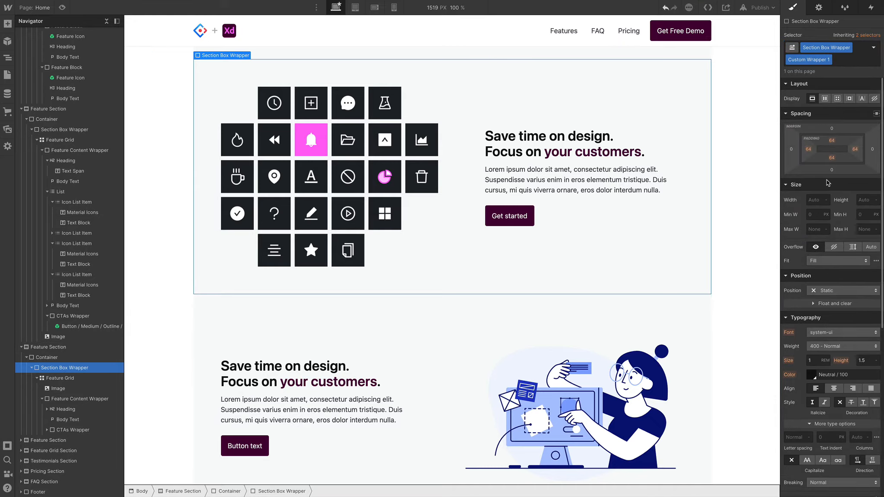
{"action": "left_click", "coordinate": [833, 130]}
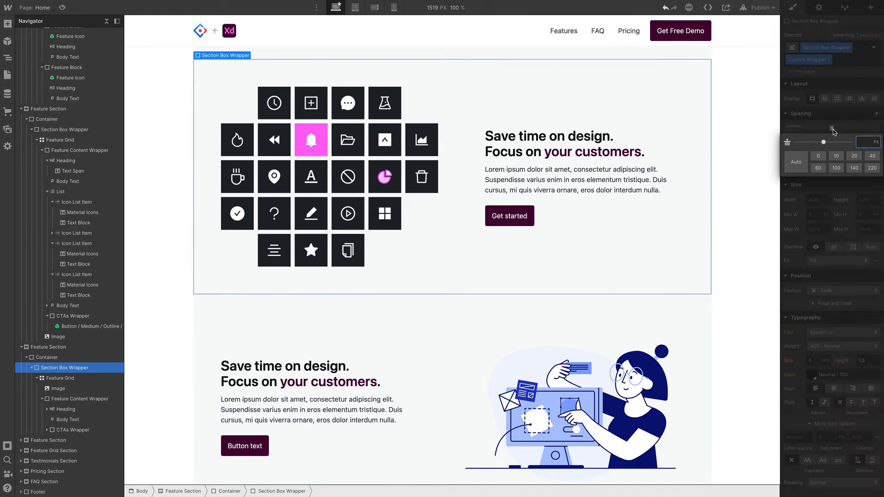
{"action": "key", "text": "Return"}
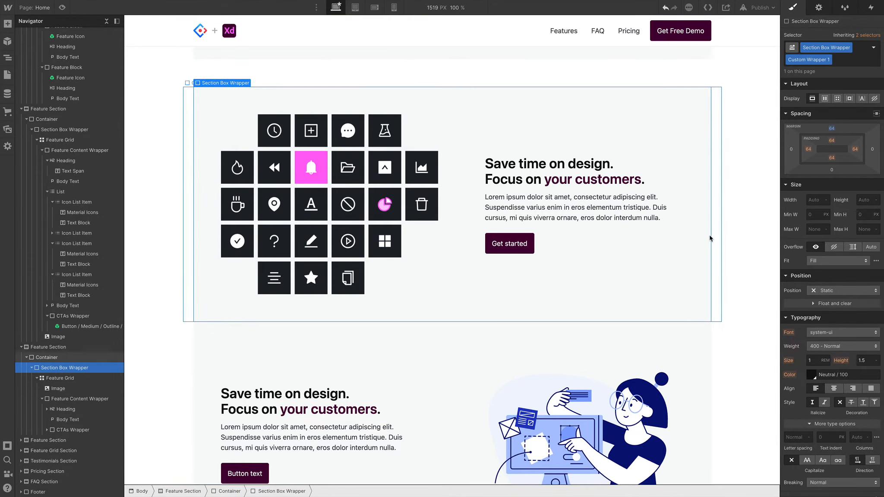
{"action": "scroll", "coordinate": [815, 228], "scroll_direction": "down", "scroll_amount": 5}
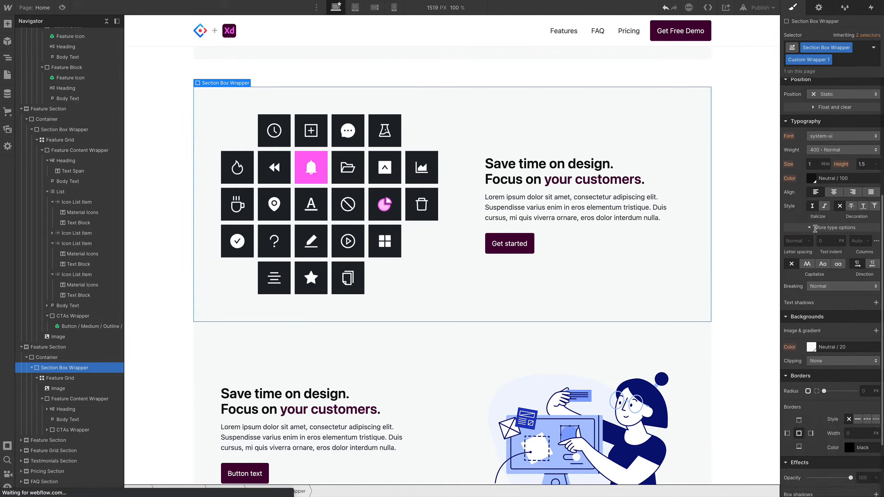
{"action": "left_click", "coordinate": [811, 320]}
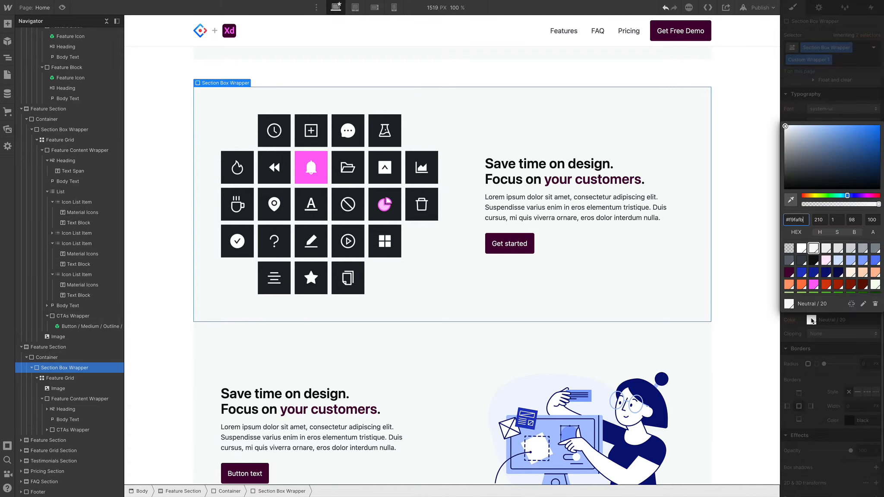
{"action": "left_click", "coordinate": [813, 260]}
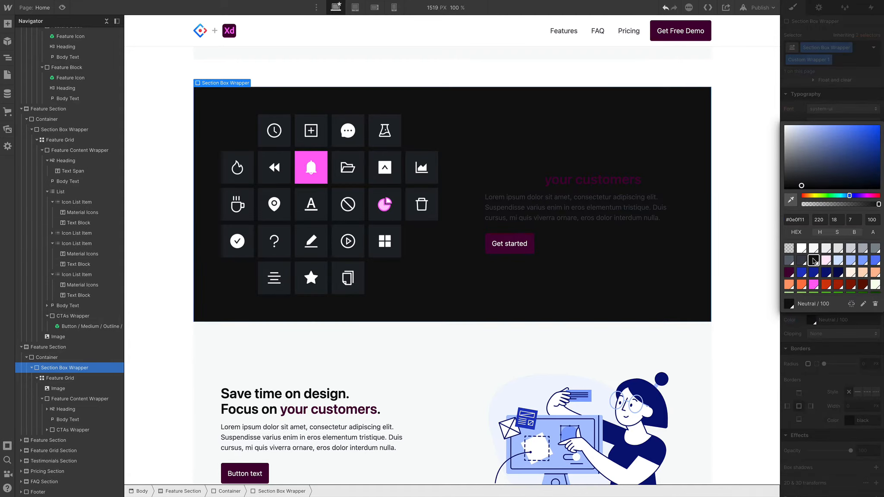
Add a new combo class named "Custom Box Wrapper 2" to the Section Box Wrapper of the third feature section
{"action": "left_click", "coordinate": [476, 374]}
{"action": "left_click", "coordinate": [50, 410]}
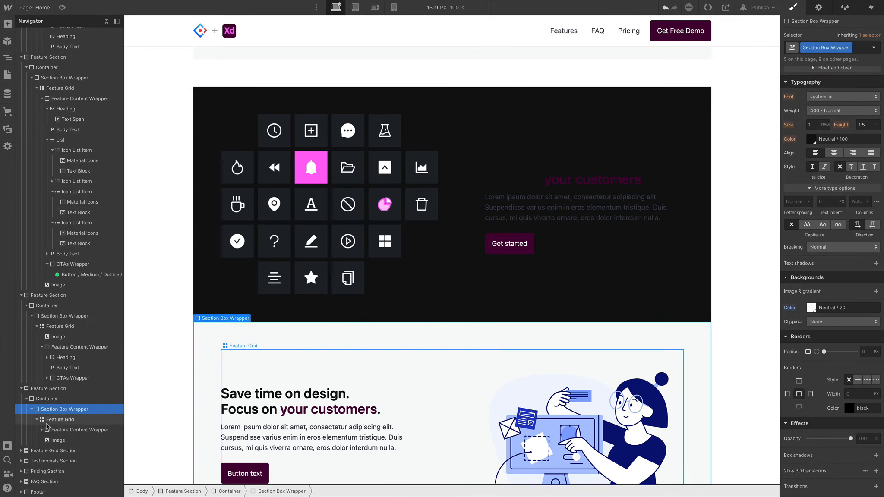
{"action": "key", "text": "ctrl+Return"}
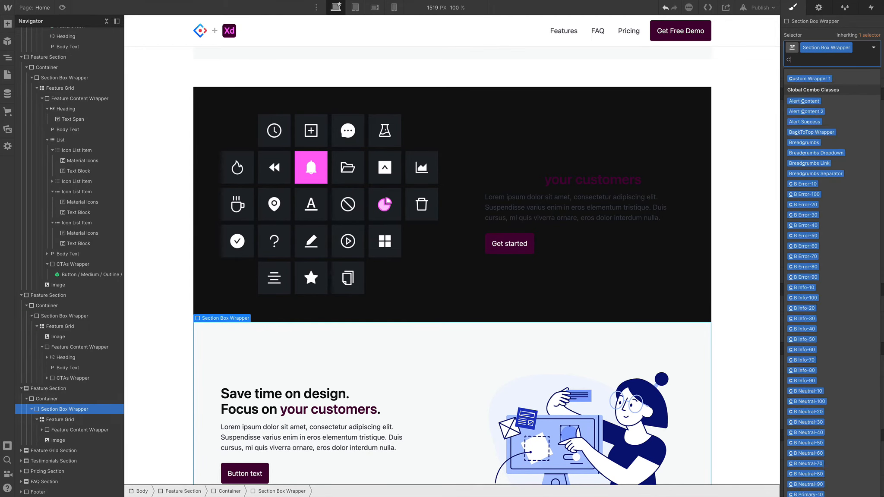
{"action": "type", "text": "Custom Box Wrapper 2"}
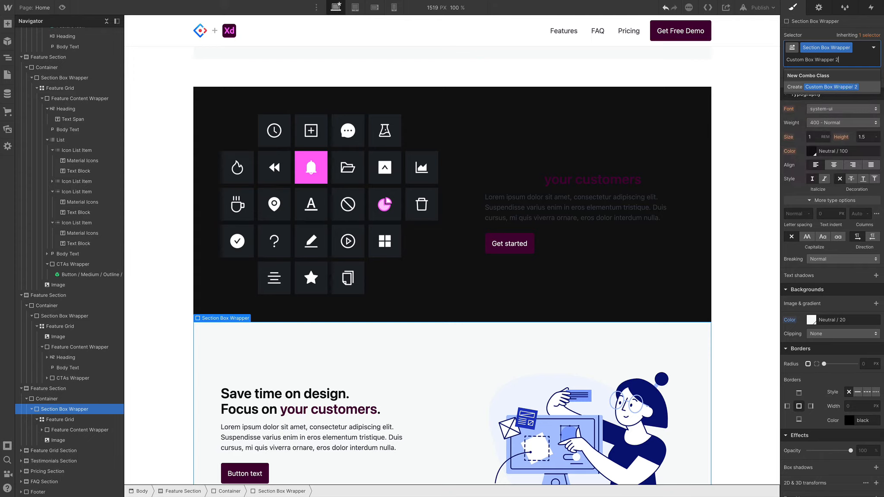
{"action": "key", "text": "Return"}
Give the third feature section's box wrapper the same top margin as the second one and the Primary / 60 background color
{"action": "scroll", "coordinate": [831, 129], "scroll_direction": "up", "scroll_amount": 5}
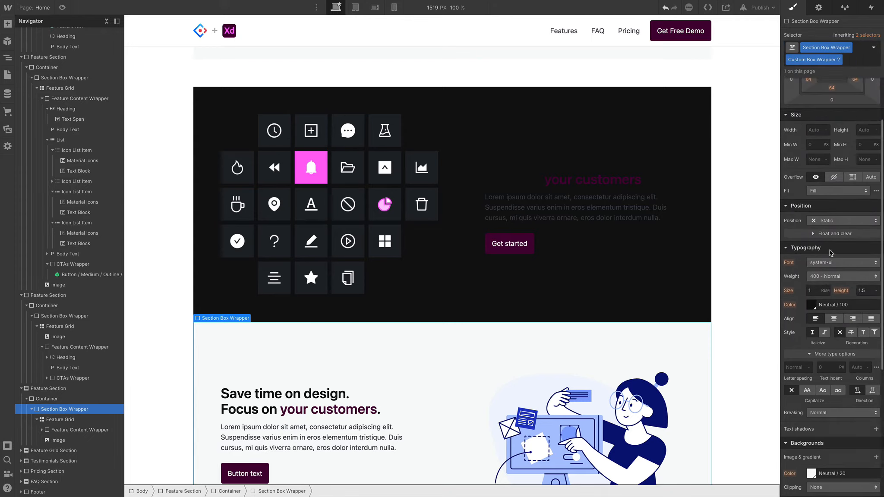
{"action": "left_click", "coordinate": [832, 129]}
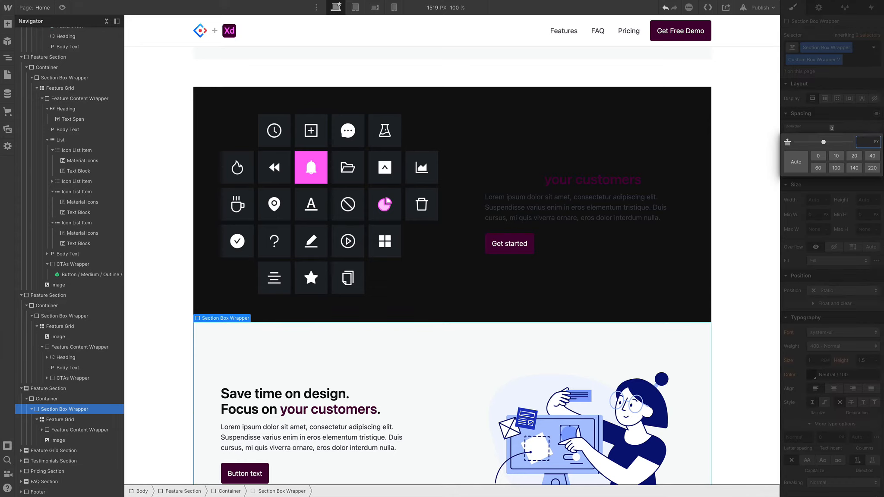
{"action": "key", "text": "Return"}
{"action": "scroll", "coordinate": [849, 260], "scroll_direction": "down", "scroll_amount": 7}
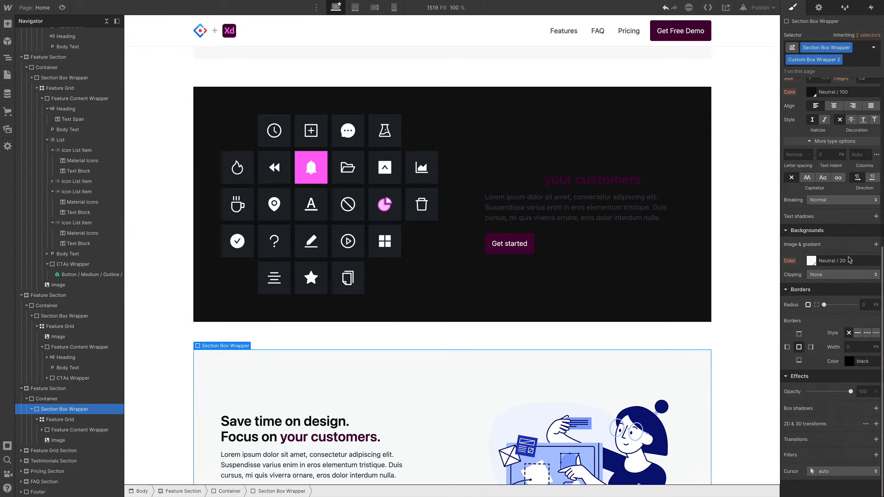
{"action": "left_click", "coordinate": [812, 260]}
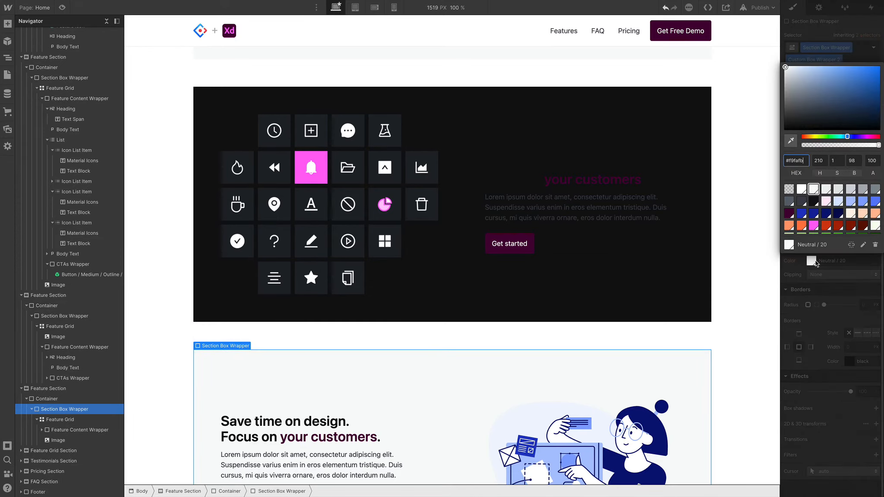
{"action": "left_click", "coordinate": [790, 214]}
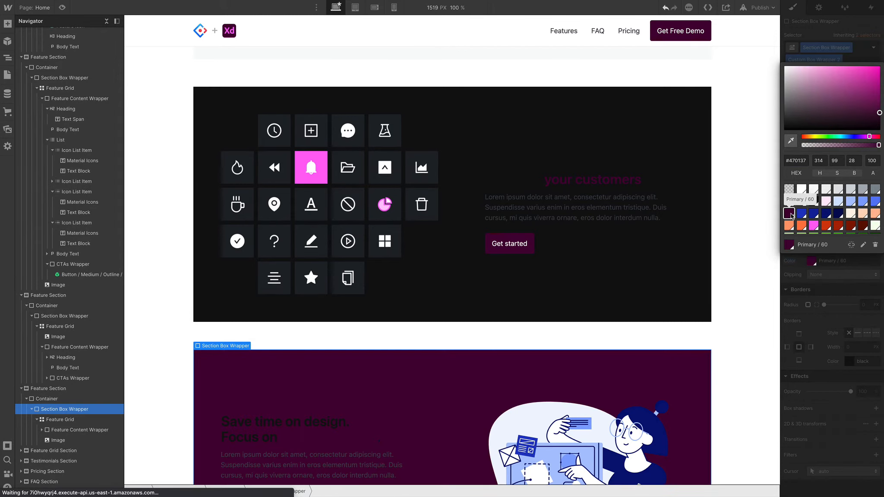
Replace the placeholder illustration in the third feature section with the "Feature - Technologies.svg" image from the assets
{"action": "double_click", "coordinate": [587, 429]}
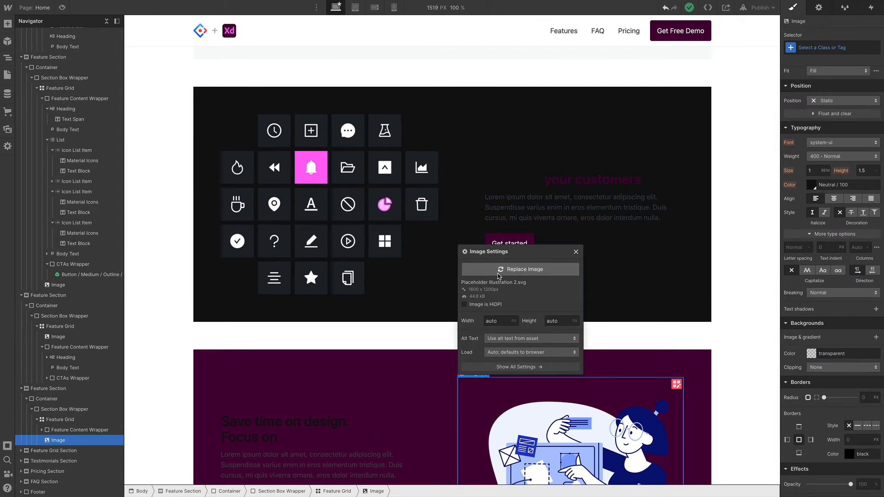
{"action": "left_click", "coordinate": [518, 270]}
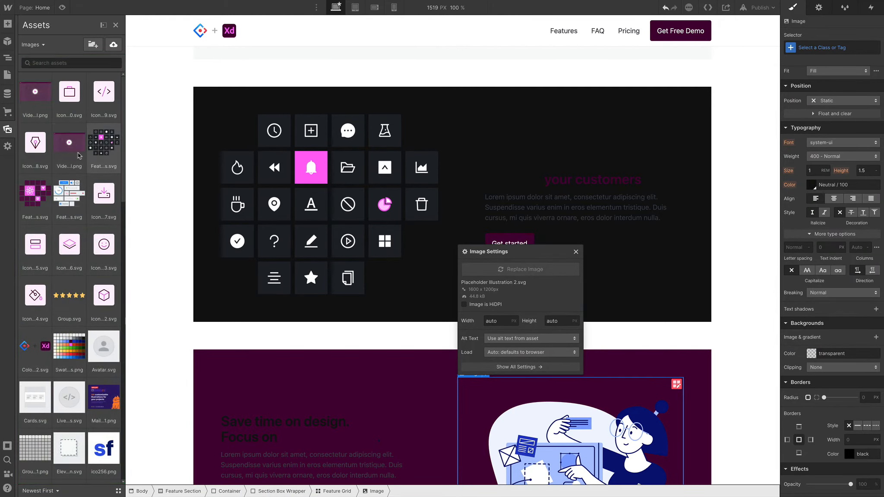
{"action": "left_click", "coordinate": [35, 197]}
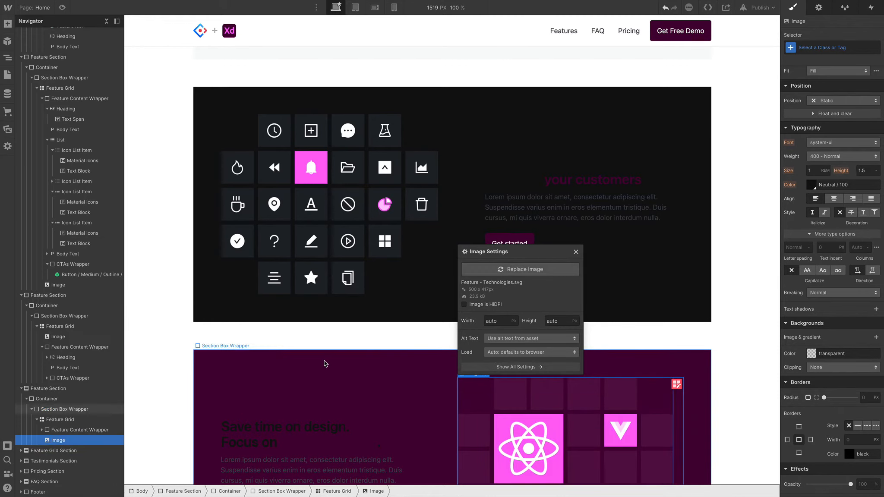
{"action": "left_click", "coordinate": [387, 354]}
Add the C T Neutral-20 combo class to the heading in the dark second feature section
{"action": "scroll", "coordinate": [387, 354], "scroll_direction": "down", "scroll_amount": 4}
{"action": "scroll", "coordinate": [387, 355], "scroll_direction": "up", "scroll_amount": 2}
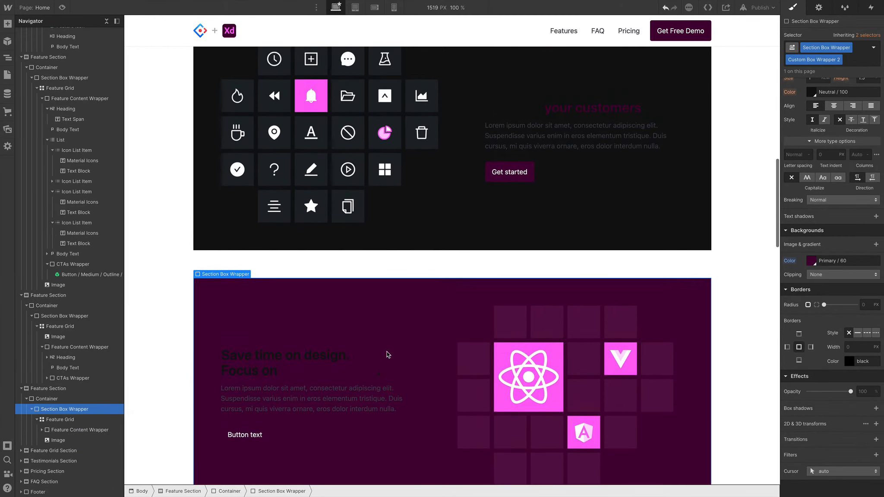
{"action": "left_click", "coordinate": [518, 107]}
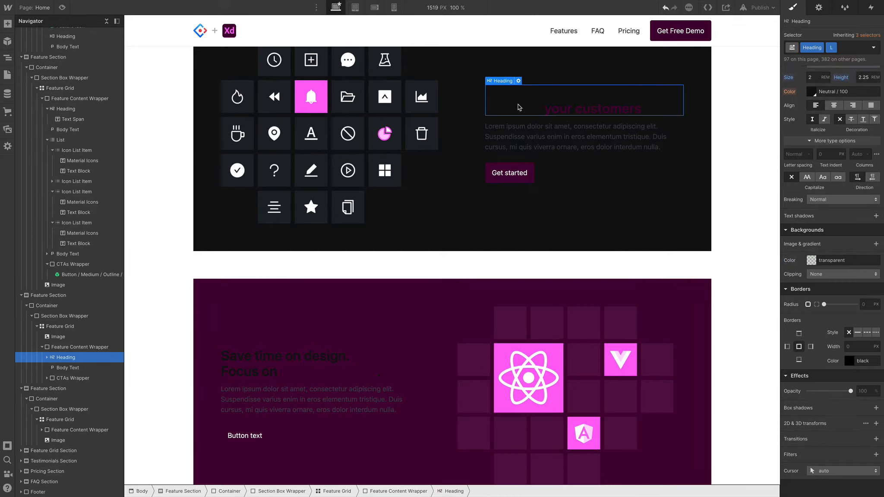
{"action": "scroll", "coordinate": [511, 101], "scroll_direction": "up", "scroll_amount": 3}
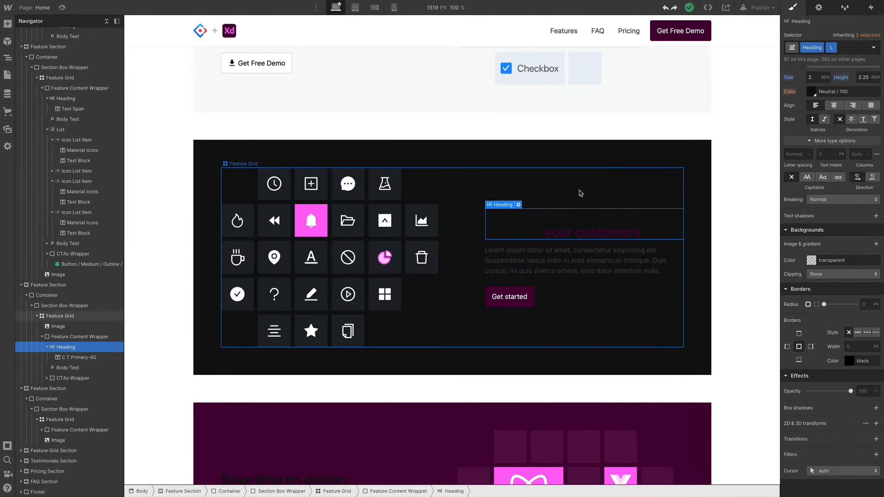
{"action": "scroll", "coordinate": [579, 190], "scroll_direction": "up", "scroll_amount": 3}
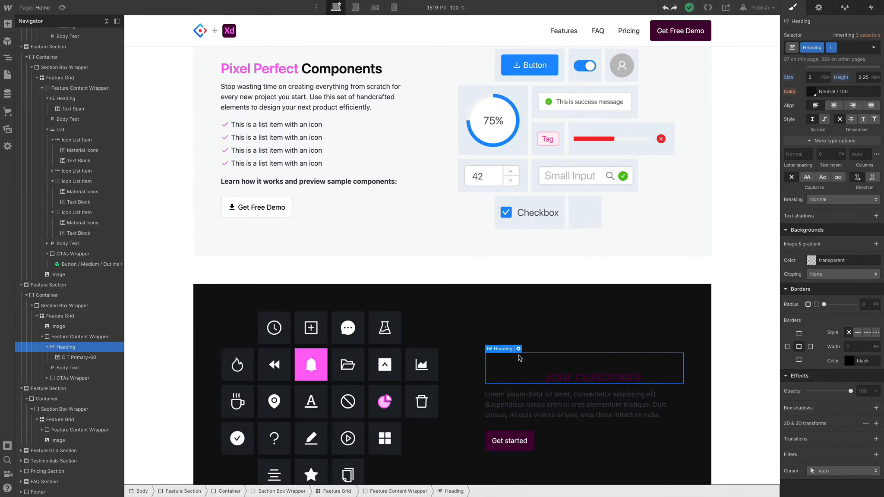
{"action": "scroll", "coordinate": [523, 356], "scroll_direction": "down", "scroll_amount": 2}
{"action": "scroll", "coordinate": [524, 318], "scroll_direction": "down", "scroll_amount": 1}
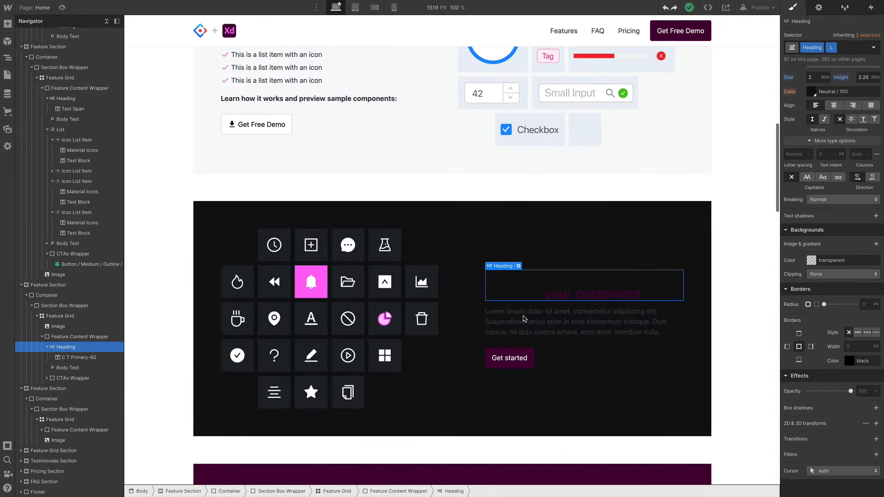
{"action": "key", "text": "ctrl+Return"}
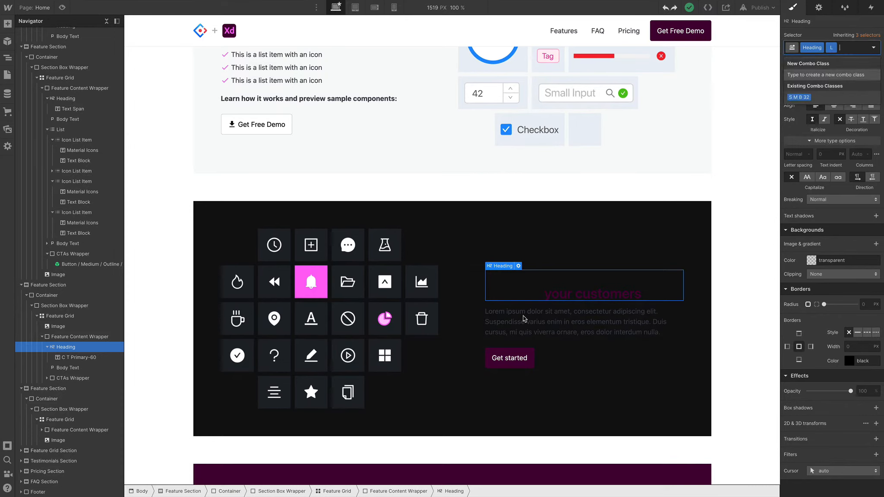
{"action": "type", "text": "C T"}
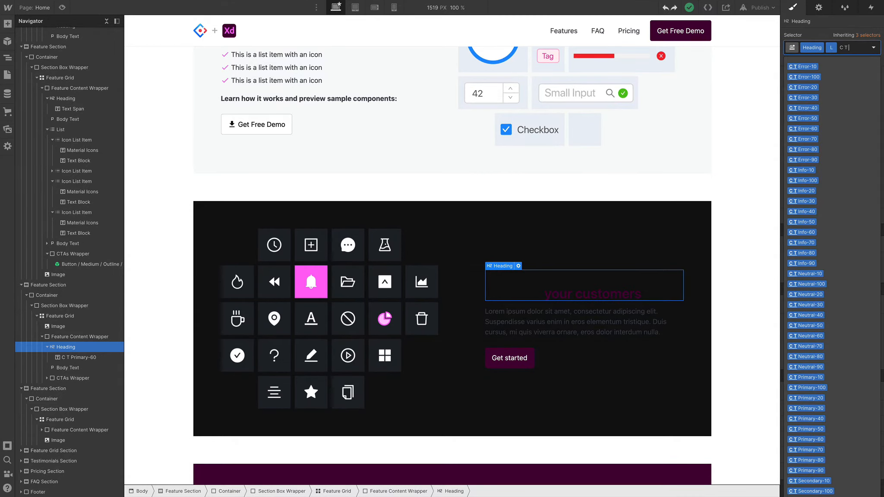
{"action": "type", "text": " N"}
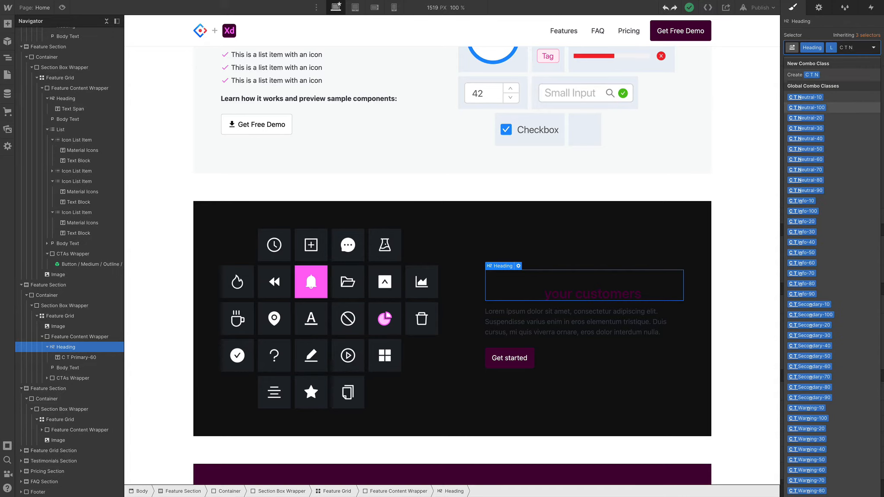
{"action": "key", "text": "Return"}
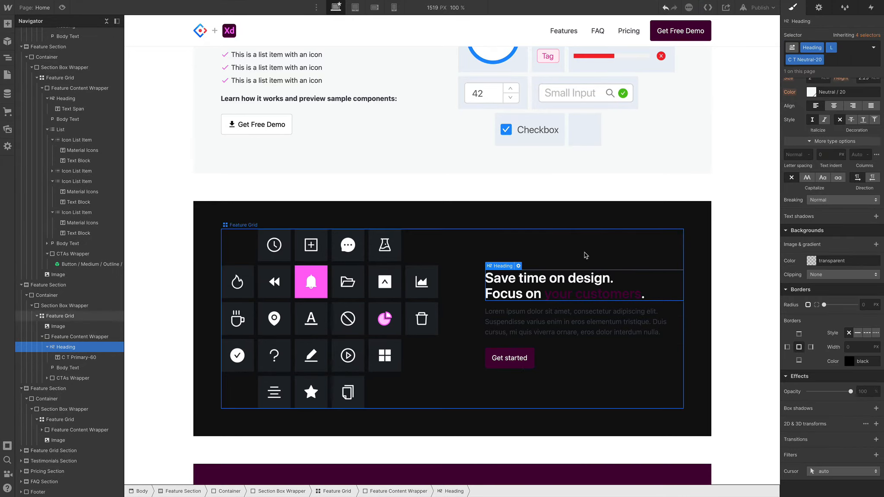
Add the C T Neutral-20 combo class to the body text below the heading in the dark feature section
{"action": "scroll", "coordinate": [584, 252], "scroll_direction": "down", "scroll_amount": 3}
{"action": "left_click", "coordinate": [558, 266]}
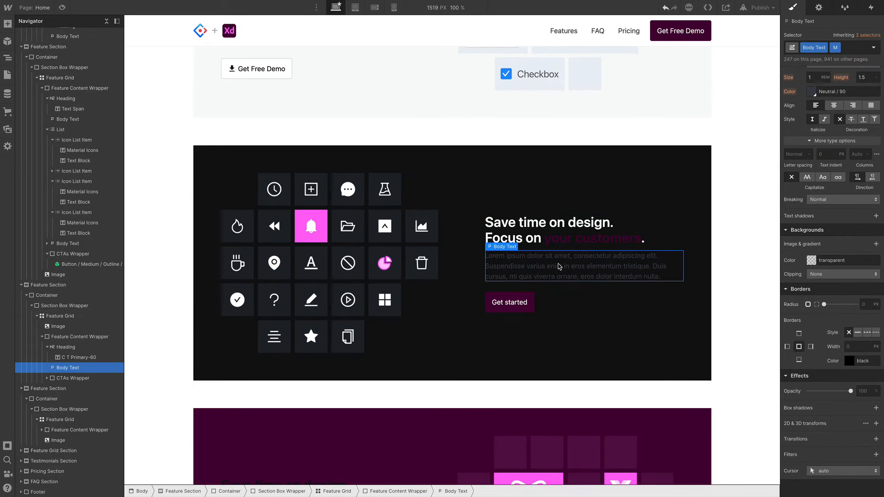
{"action": "key", "text": "ctrl+Return"}
{"action": "type", "text": "C T n"}
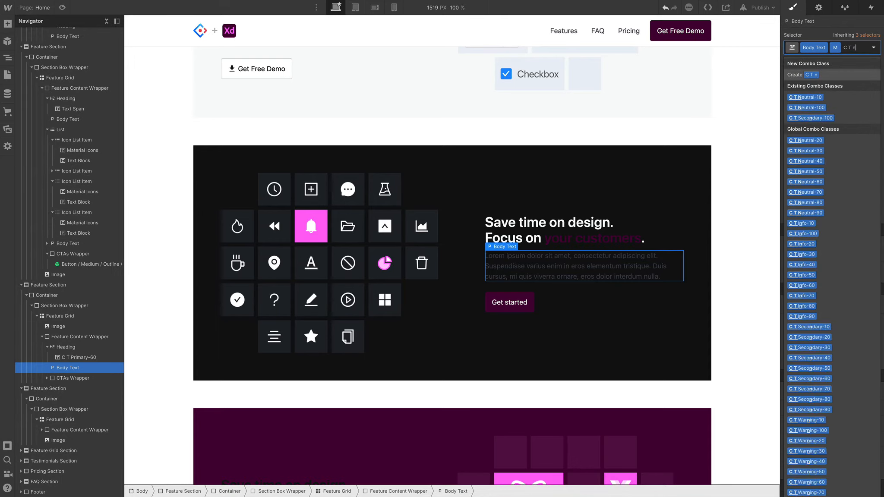
{"action": "type", "text": "e"}
{"action": "key", "text": "Down"}
{"action": "key", "text": "Down"}
{"action": "key", "text": "Down"}
{"action": "key", "text": "Down"}
{"action": "key", "text": "Up"}
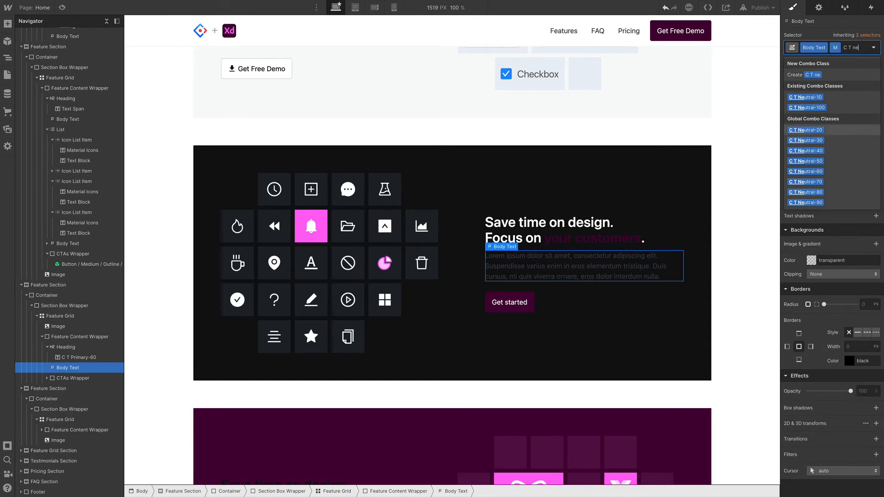
{"action": "key", "text": "Escape"}
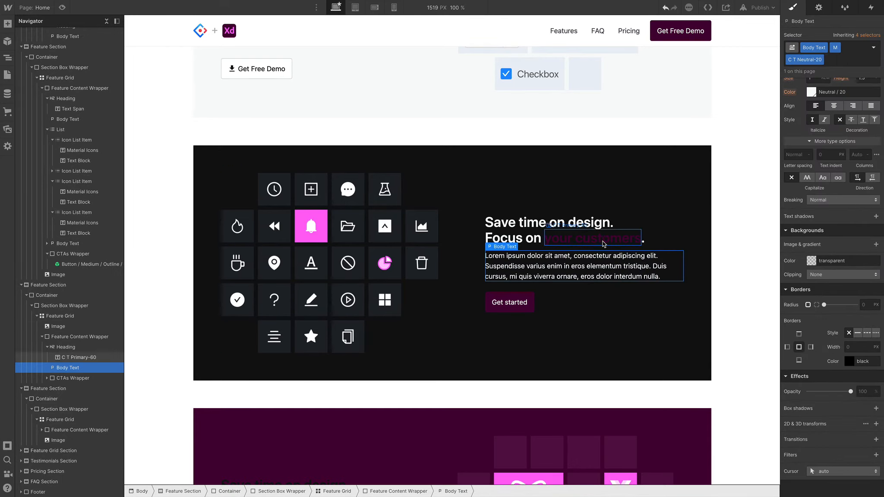
Change the class of the "your customers" text span in the dark feature section's heading to C T Secondary-60
{"action": "left_click", "coordinate": [580, 241]}
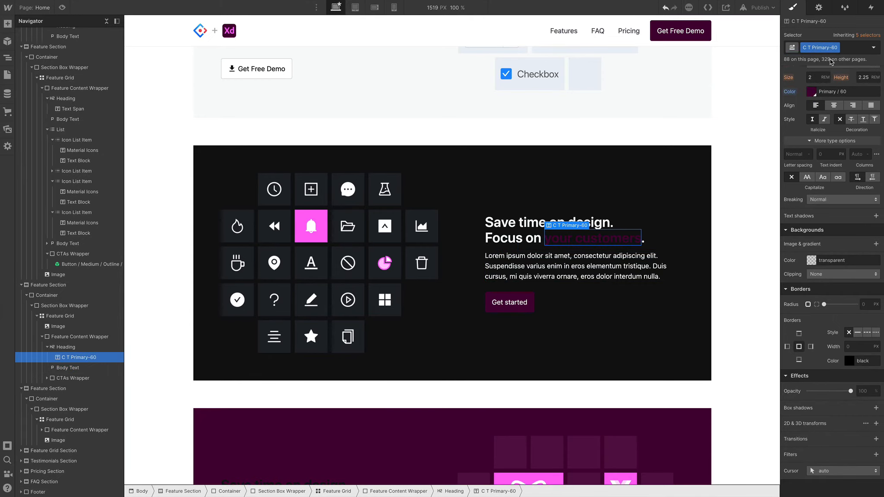
{"action": "double_click", "coordinate": [823, 48]}
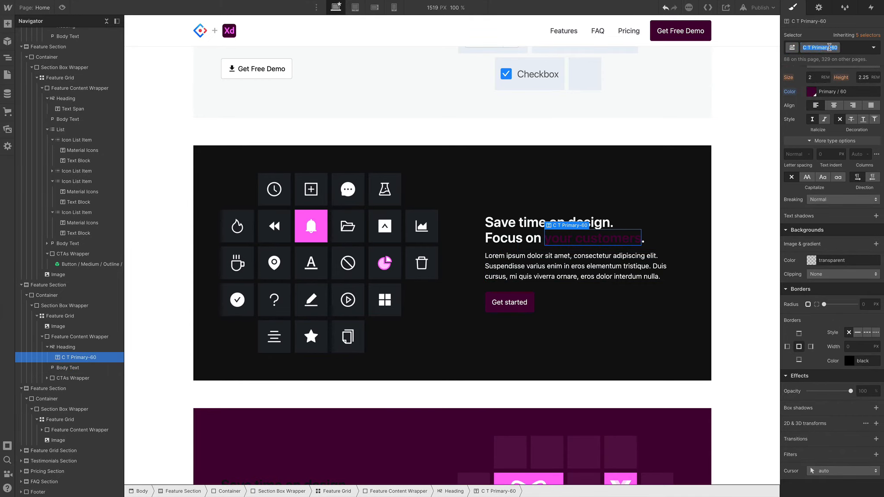
{"action": "left_click", "coordinate": [830, 47]}
{"action": "key", "text": "BackSpace"}
{"action": "key", "text": "BackSpace"}
{"action": "key", "text": "BackSpace"}
{"action": "key", "text": "BackSpace"}
{"action": "key", "text": "BackSpace"}
{"action": "type", "text": "Seconda"}
{"action": "key", "text": "Return"}
Add the C T Primary-20 combo class to the body text in the purple third feature section
{"action": "scroll", "coordinate": [578, 241], "scroll_direction": "down", "scroll_amount": 5}
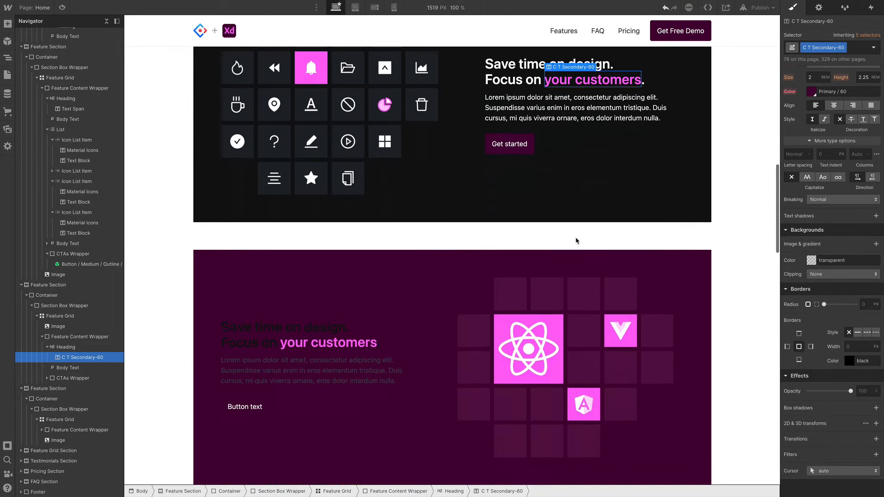
{"action": "left_click", "coordinate": [348, 318]}
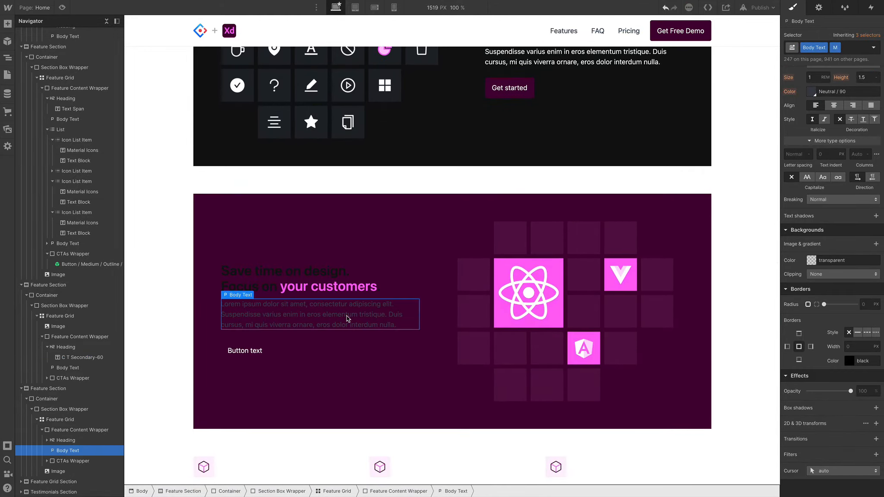
{"action": "key", "text": "ctrl+Return"}
{"action": "type", "text": "C t p"}
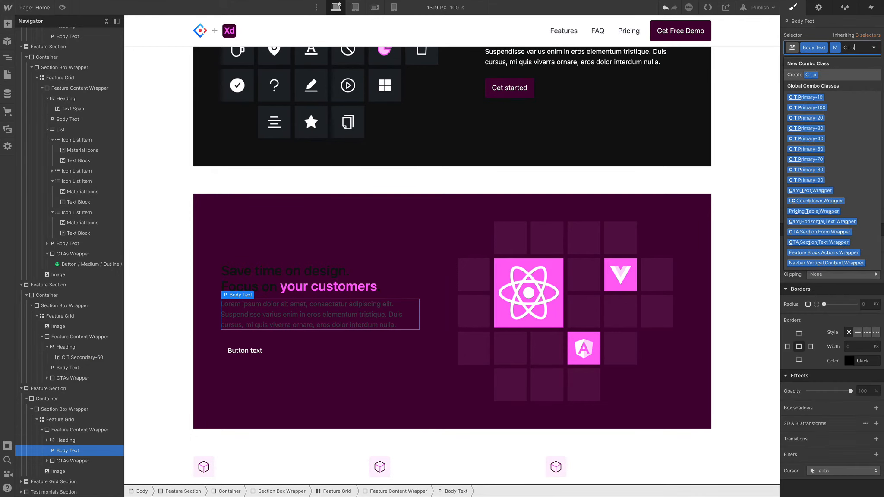
{"action": "key", "text": "Down"}
{"action": "key", "text": "Down"}
{"action": "key", "text": "Down"}
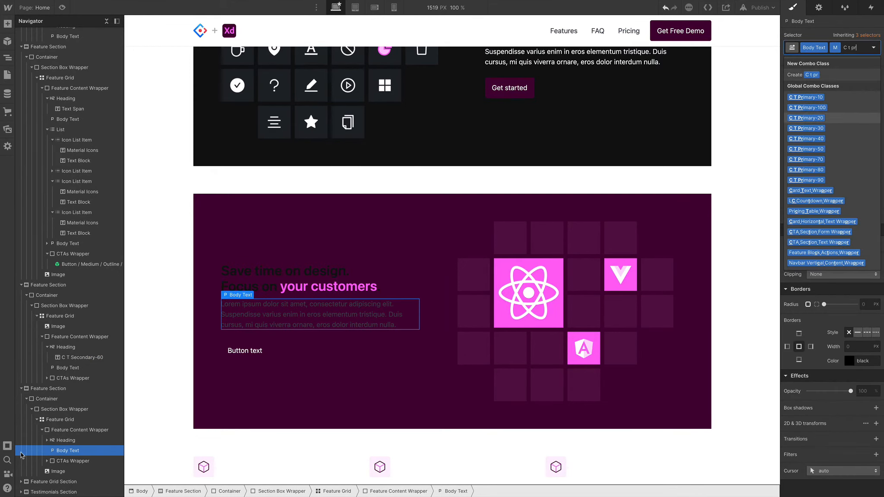
{"action": "key", "text": "Escape"}
Add the C T Primary-10 combo class to the heading in the purple third feature section
{"action": "left_click", "coordinate": [253, 287]}
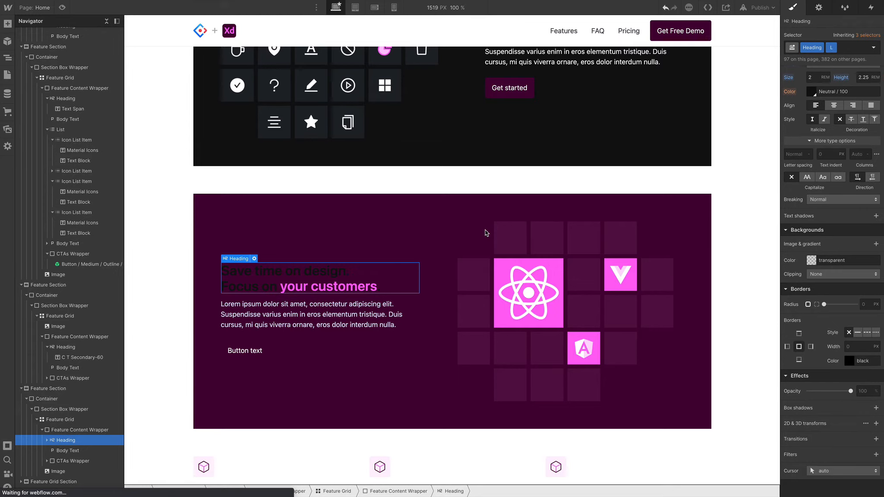
{"action": "key", "text": "ctrl+Return"}
{"action": "type", "text": "c t pr"}
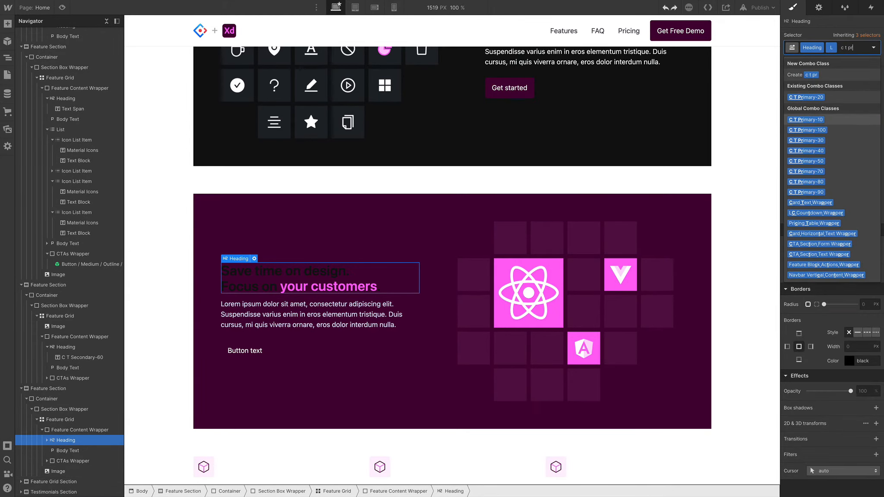
{"action": "key", "text": "Return"}
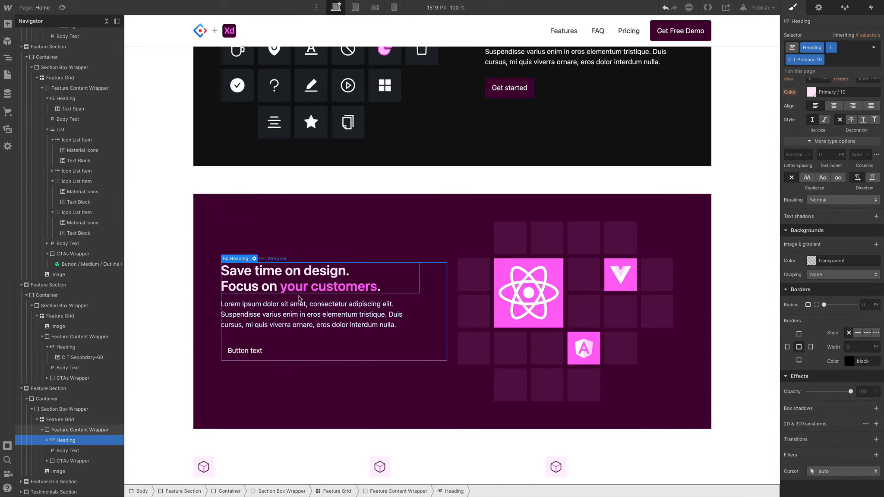
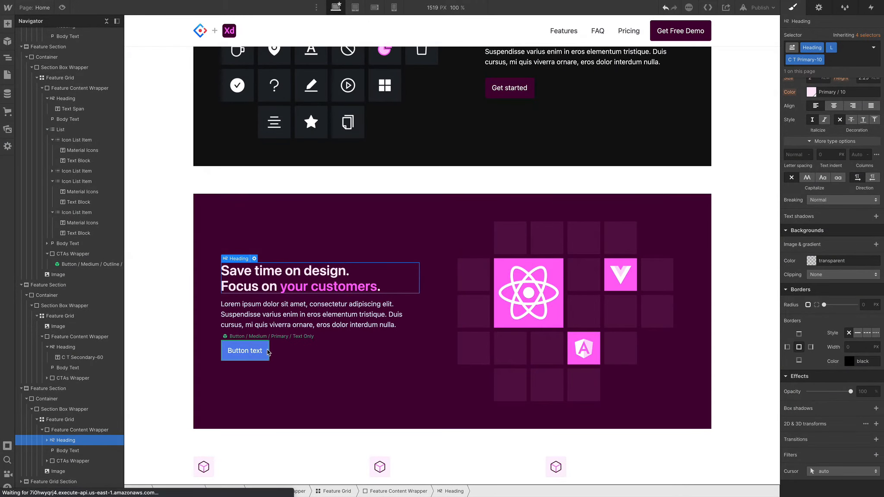
Delete the "Button text" button and its CTAs Wrapper from the purple feature section
{"action": "left_click", "coordinate": [268, 352]}
{"action": "key", "text": "Delete"}
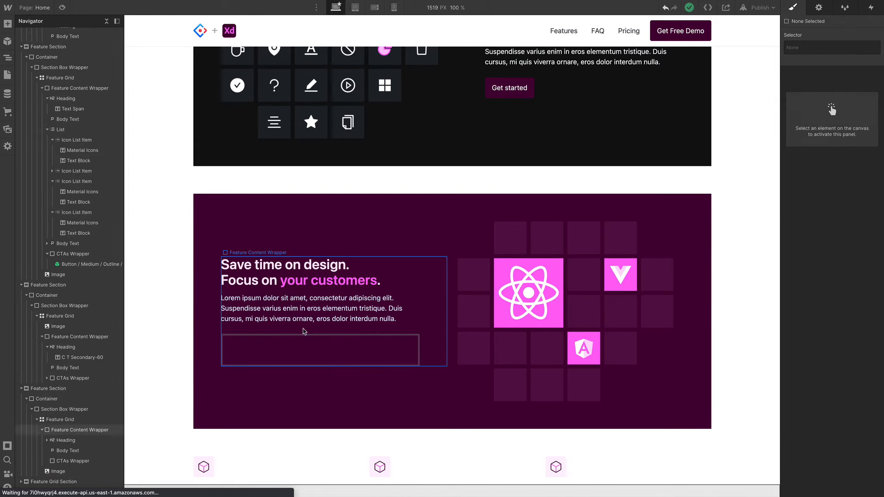
{"action": "left_click", "coordinate": [348, 347]}
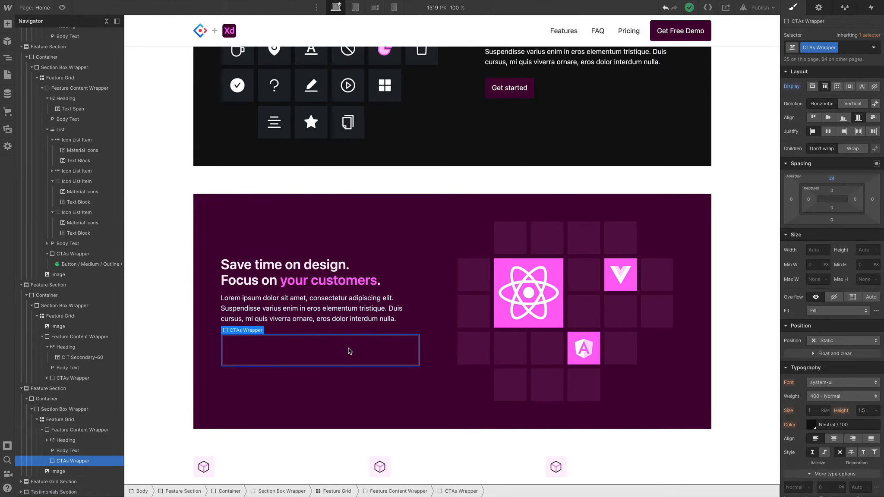
{"action": "key", "text": "Delete"}
Copy the icon list from the "Pixel Perfect Components" section and paste it below the body text in the dark feature section
{"action": "scroll", "coordinate": [428, 347], "scroll_direction": "up", "scroll_amount": 4}
{"action": "scroll", "coordinate": [428, 347], "scroll_direction": "up", "scroll_amount": 6}
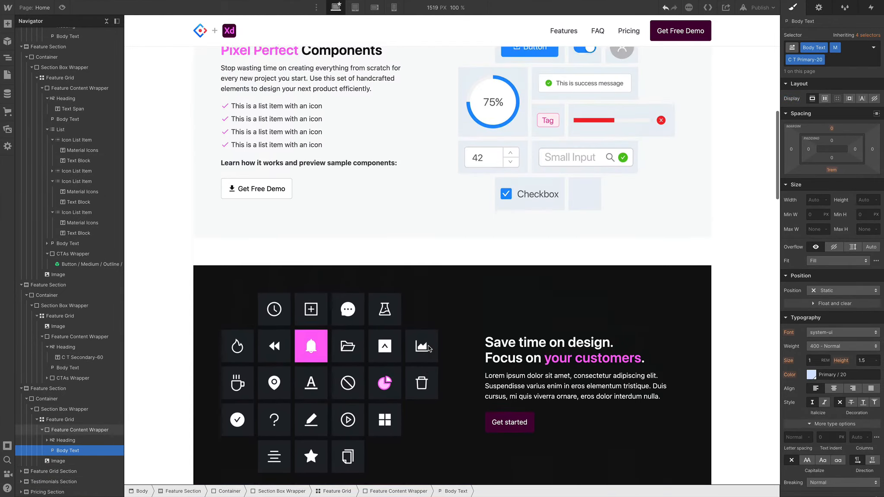
{"action": "left_click", "coordinate": [264, 195]}
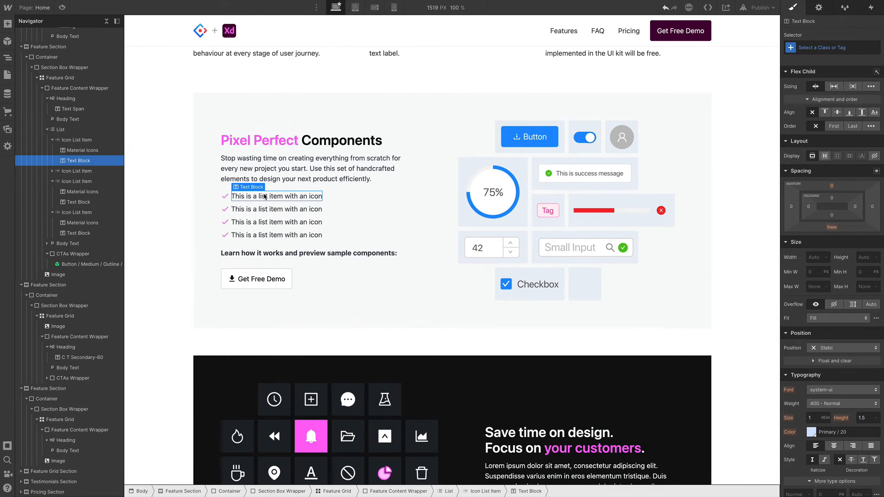
{"action": "left_click", "coordinate": [73, 130]}
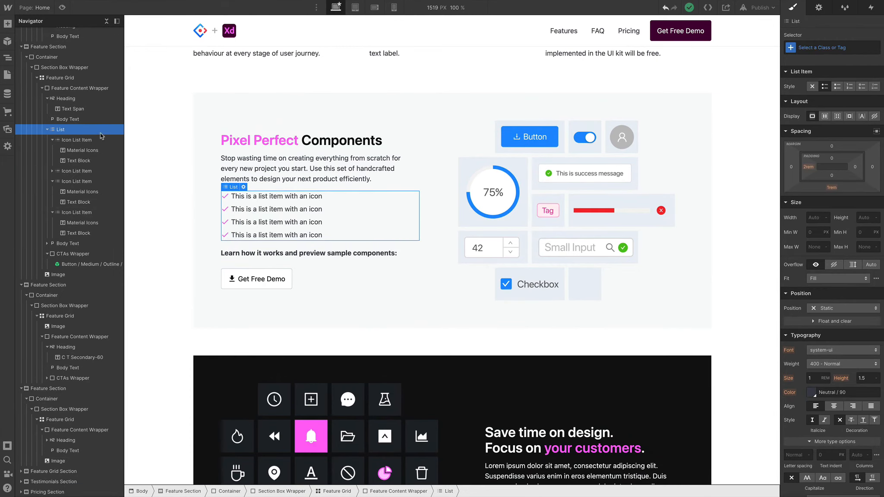
{"action": "scroll", "coordinate": [560, 268], "scroll_direction": "down", "scroll_amount": 6}
{"action": "left_click", "coordinate": [560, 248]}
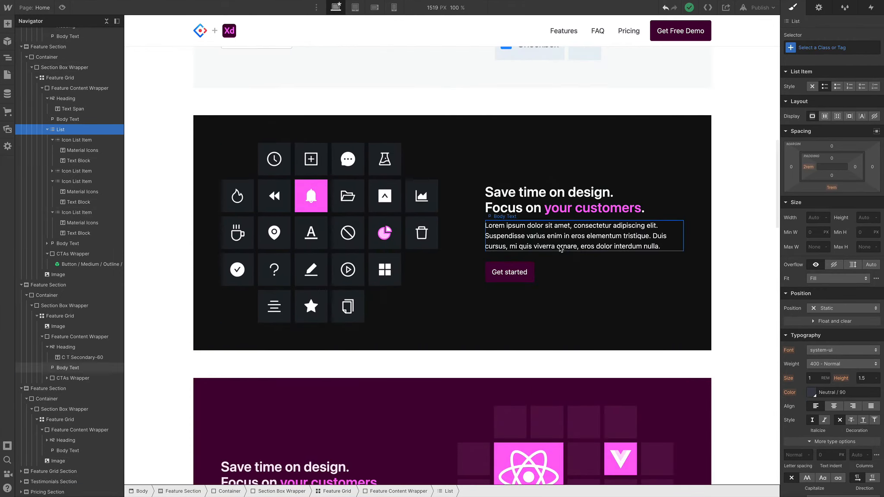
{"action": "key", "text": "ctrl+v"}
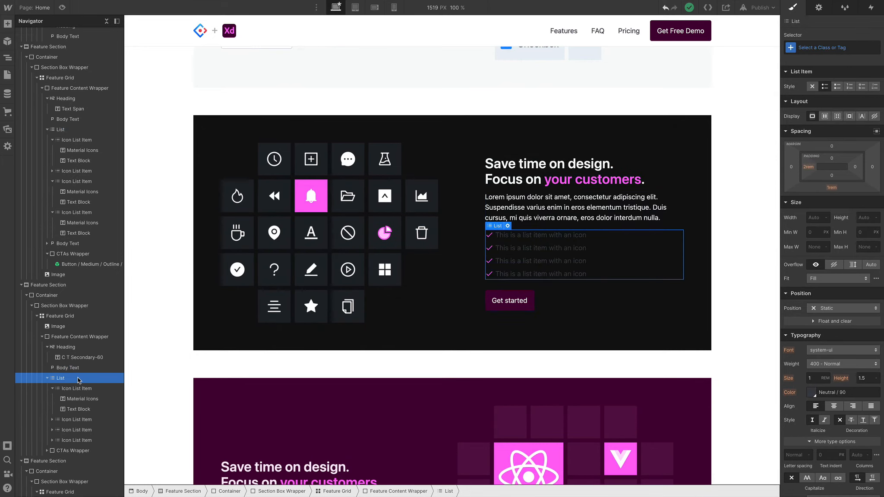
Apply the C T Neutral-20 class to the pasted icon list in the dark feature section
{"action": "key", "text": "ctrl+Return"}
{"action": "type", "text": "C t"}
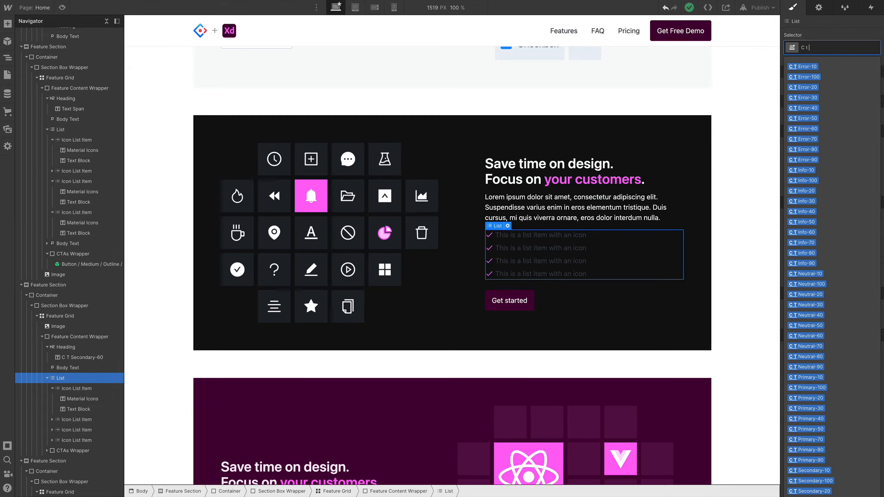
{"action": "type", "text": " ne"}
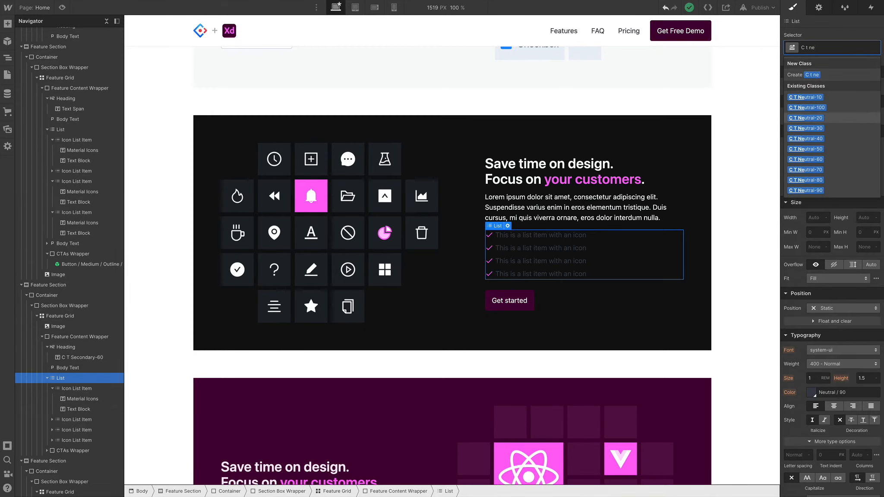
{"action": "key", "text": "Return"}
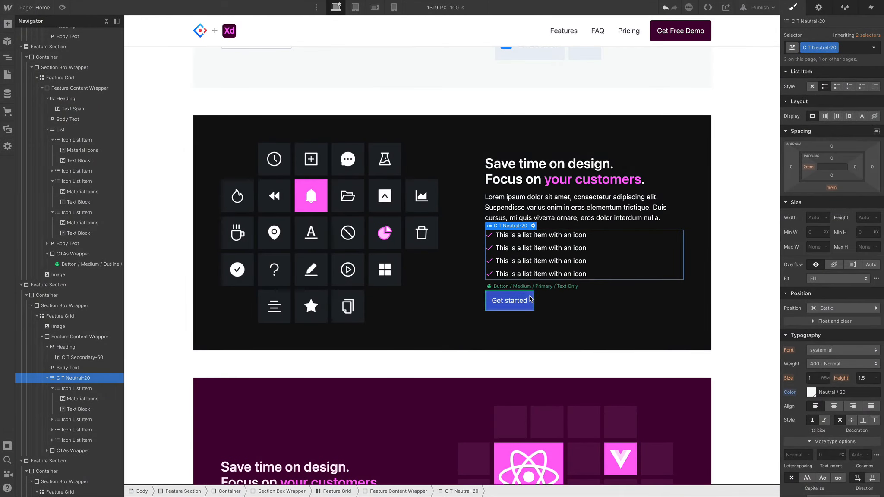
Delete the "Get started" button and its CTAs Wrapper from the dark feature section
{"action": "left_click", "coordinate": [518, 300]}
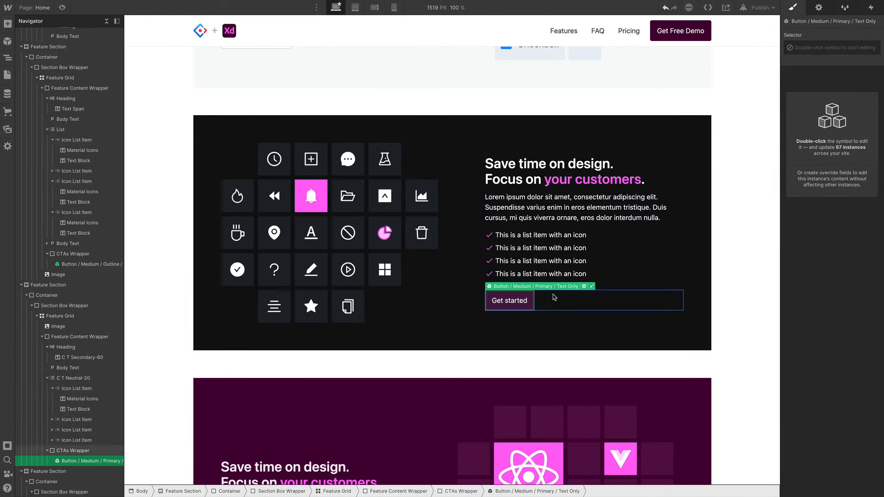
{"action": "key", "text": "Delete"}
{"action": "left_click", "coordinate": [550, 298]}
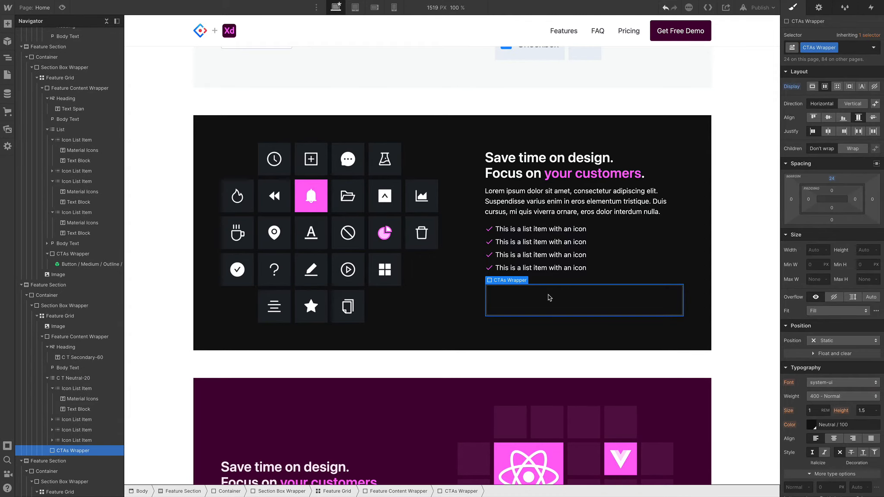
{"action": "key", "text": "Delete"}
Duplicate the body text in the purple feature section and make the lower paragraph bold, following the Figma design
{"action": "scroll", "coordinate": [548, 294], "scroll_direction": "down", "scroll_amount": 5}
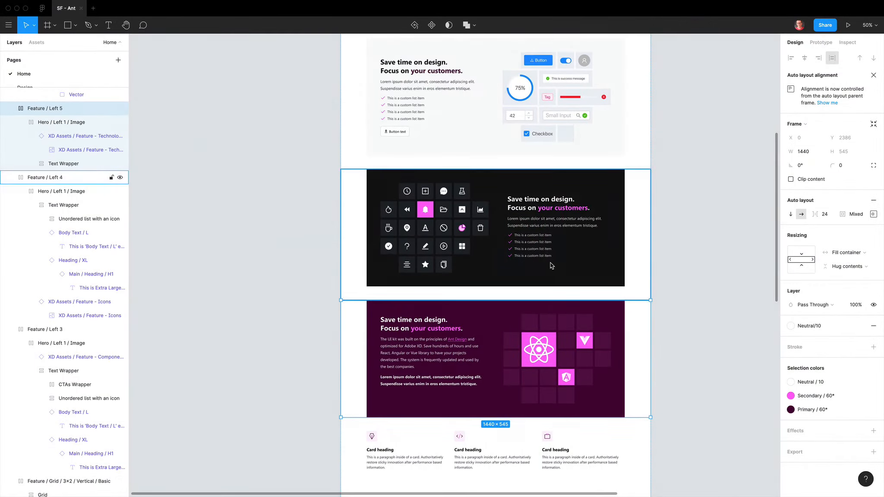
{"action": "scroll", "coordinate": [552, 265], "scroll_direction": "down", "scroll_amount": 2}
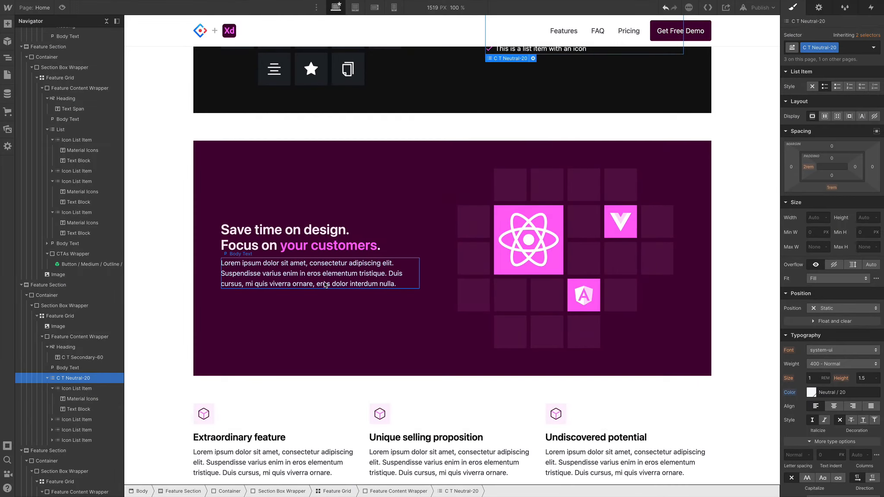
{"action": "left_click", "coordinate": [338, 284]}
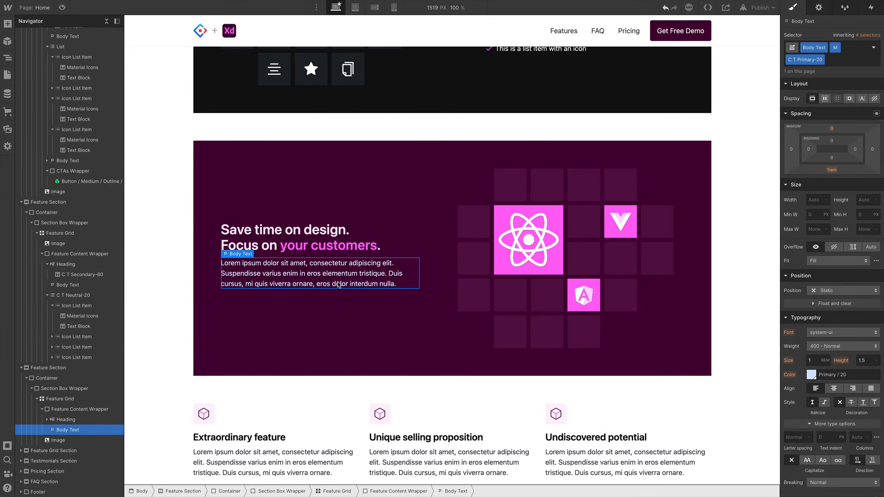
{"action": "key", "text": "ctrl+d"}
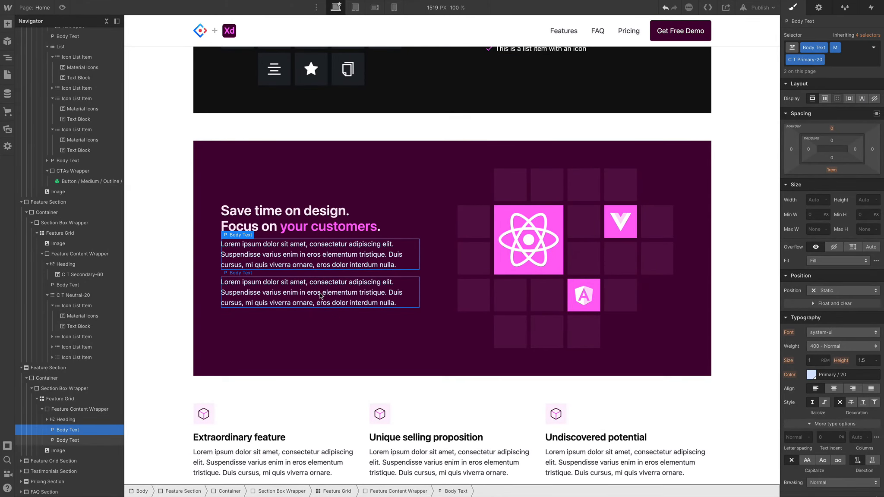
{"action": "left_click", "coordinate": [321, 296]}
{"action": "double_click", "coordinate": [321, 296]}
{"action": "triple_click", "coordinate": [321, 296]}
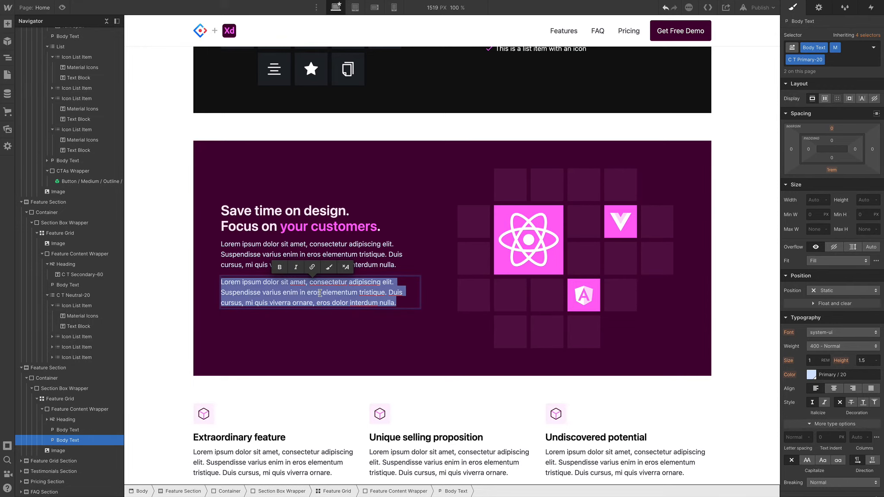
{"action": "left_click", "coordinate": [283, 268]}
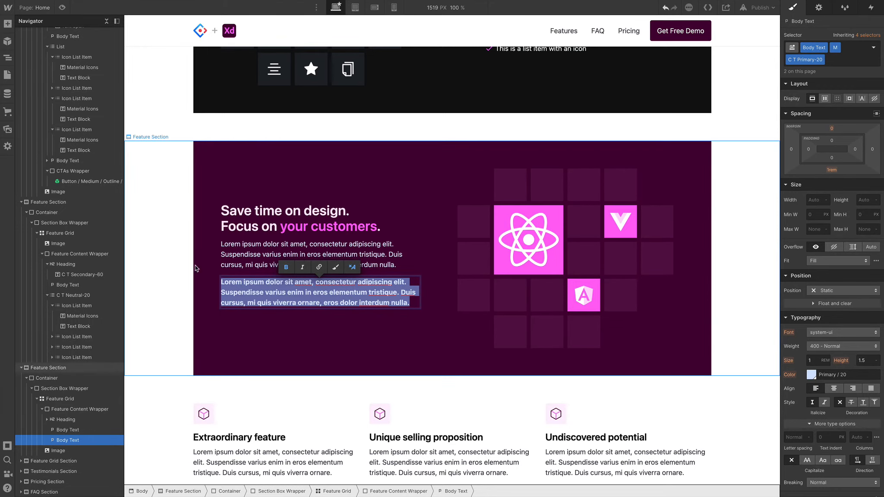
{"action": "left_click", "coordinate": [158, 265]}
Replace the icon of the "Extraordinary feature" block with the pen nib image, Icon Placeholder 8, from the assets
{"action": "key", "text": "d"}
{"action": "scroll", "coordinate": [353, 292], "scroll_direction": "down", "scroll_amount": 6}
{"action": "left_click", "coordinate": [352, 292]}
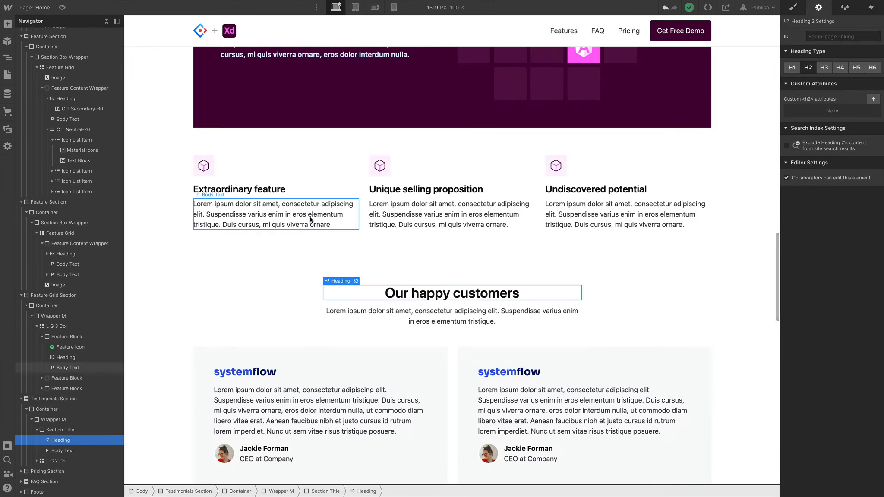
{"action": "left_click", "coordinate": [310, 216]}
{"action": "left_click", "coordinate": [205, 166]}
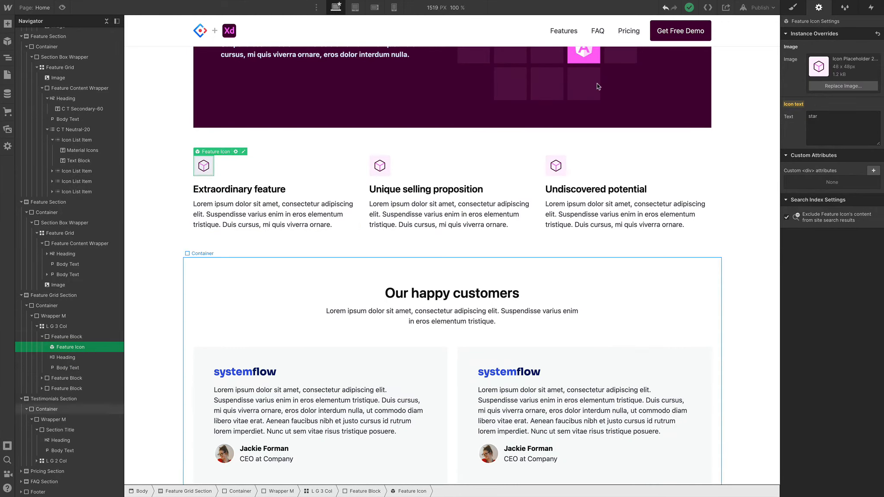
{"action": "left_click", "coordinate": [850, 84]}
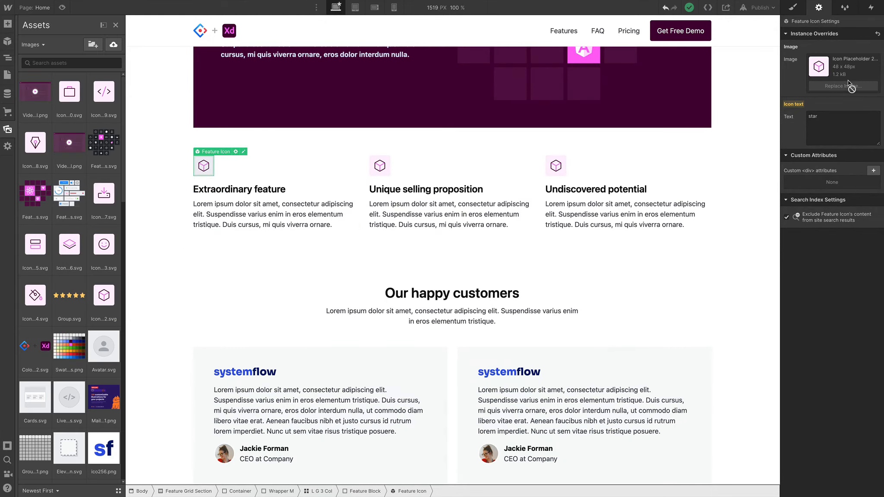
{"action": "left_click", "coordinate": [69, 146]}
{"action": "left_click", "coordinate": [43, 147]}
{"action": "left_click", "coordinate": [38, 156]}
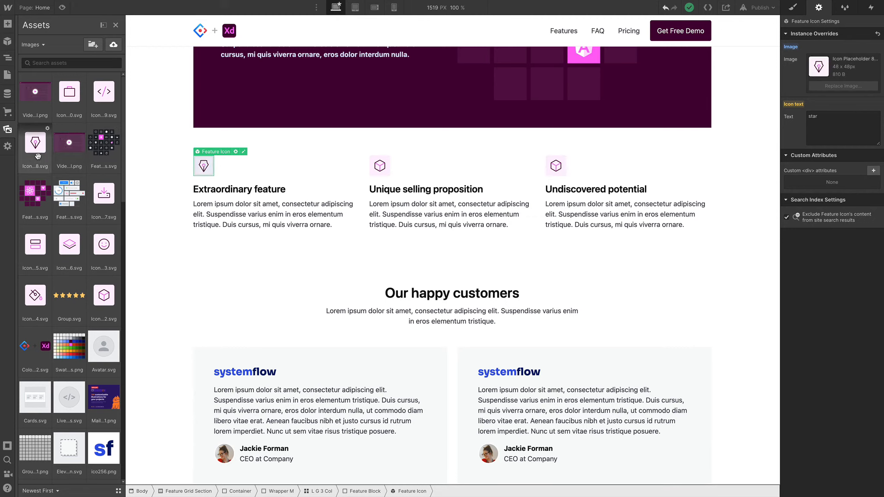
{"action": "key", "text": "z"}
Replace the icon of the "Unique selling proposition" block with the code brackets image, Icon Placeholder 9, from the assets
{"action": "left_click", "coordinate": [382, 169]}
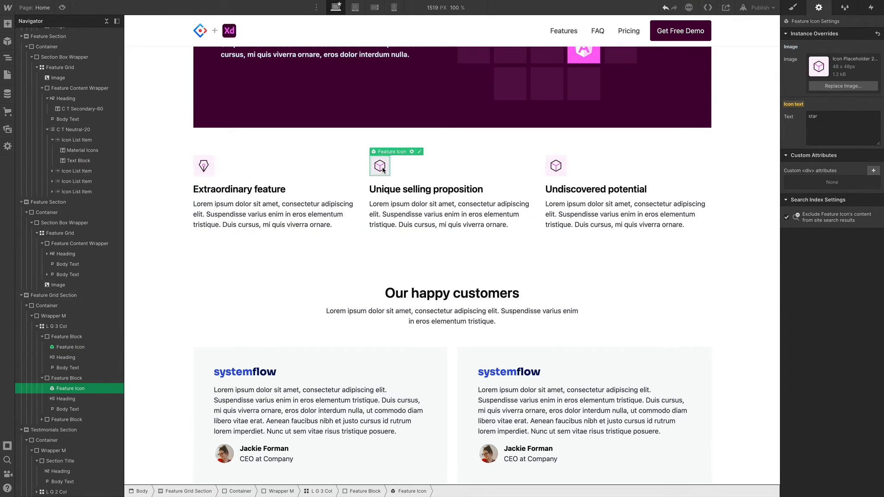
{"action": "left_click", "coordinate": [829, 86]}
{"action": "left_click", "coordinate": [100, 103]}
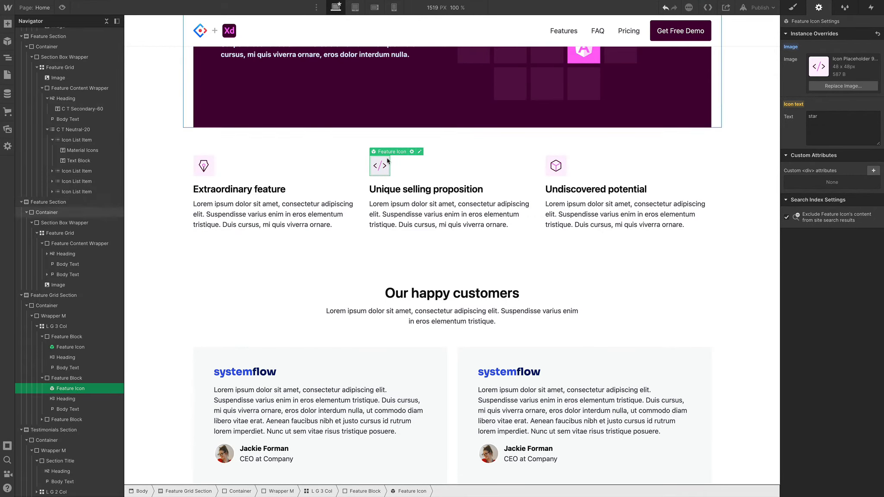
Replace the icon of the "Undiscovered potential" block with the briefcase image from the assets
{"action": "left_click", "coordinate": [556, 165]}
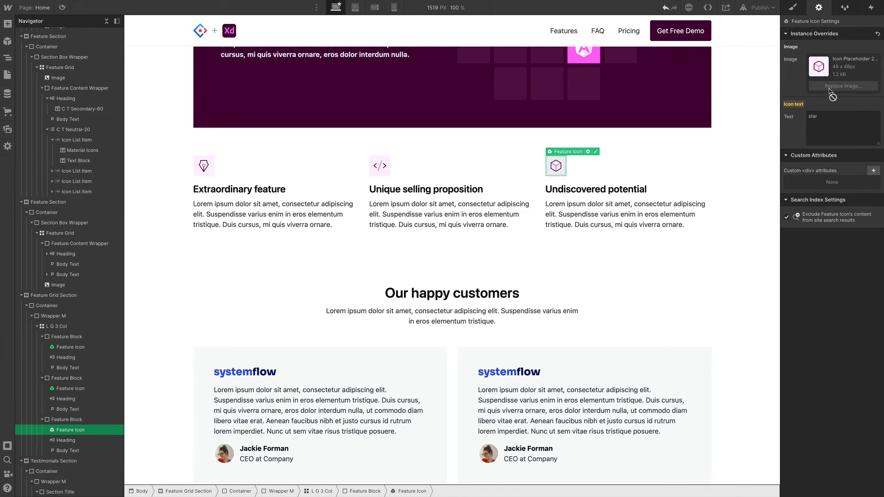
{"action": "left_click", "coordinate": [829, 88]}
{"action": "left_click", "coordinate": [69, 102]}
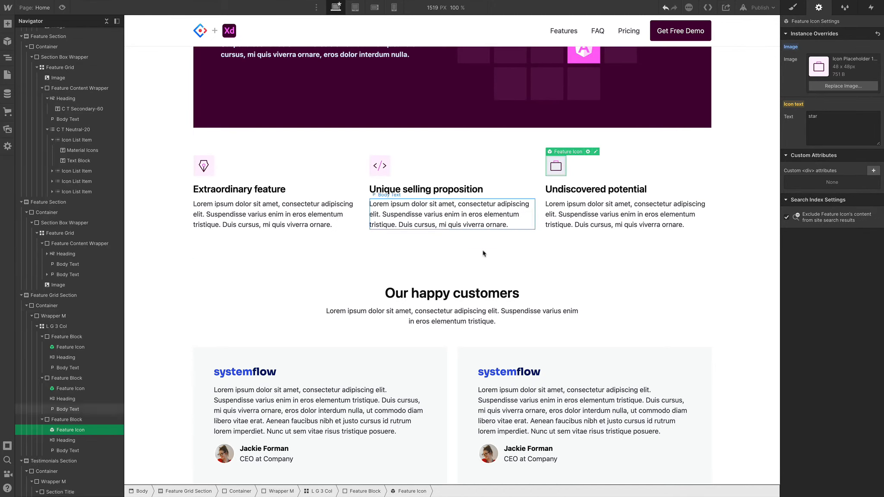
Delete the "Our happy customers" heading and its body text from the testimonials section title
{"action": "left_click", "coordinate": [458, 293]}
{"action": "scroll", "coordinate": [454, 241], "scroll_direction": "down", "scroll_amount": 2}
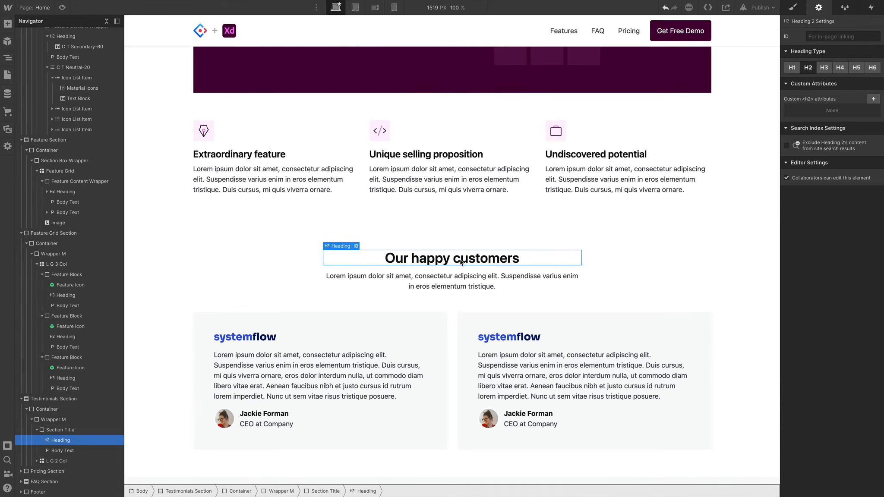
{"action": "key", "text": "Delete"}
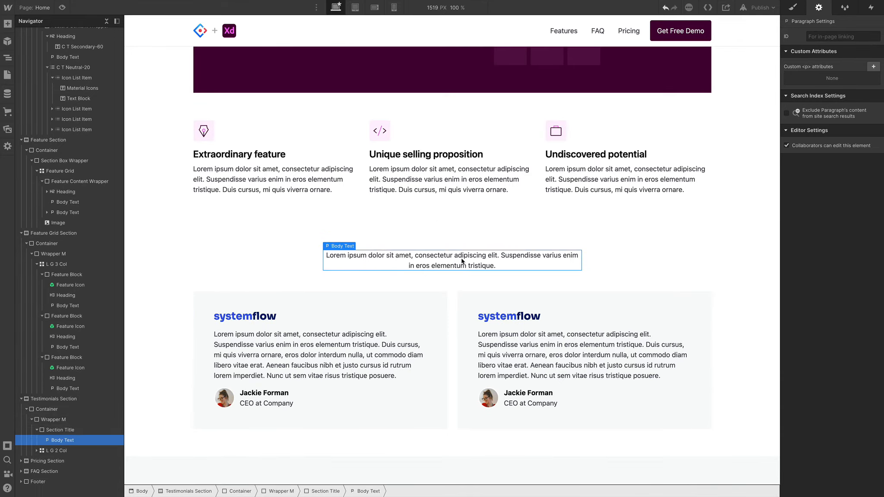
{"action": "key", "text": "Delete"}
Select the Wrapper M of the testimonials section and open its class selector in the style settings
{"action": "left_click", "coordinate": [442, 247]}
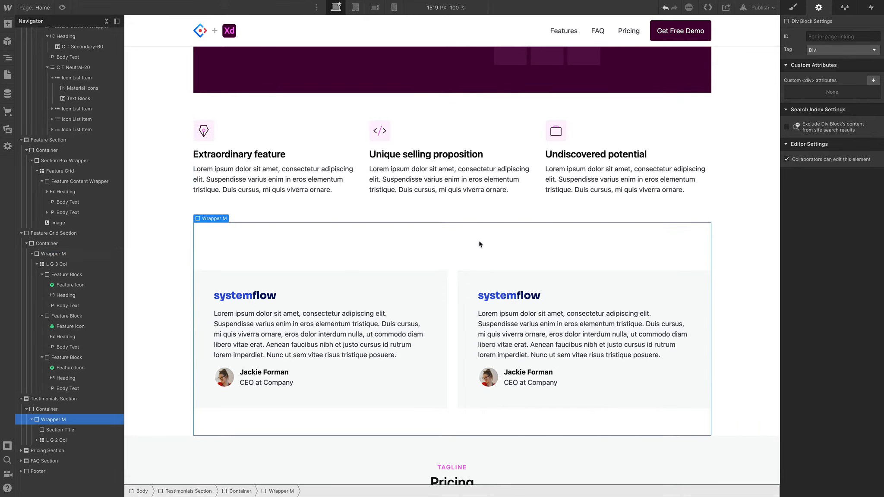
{"action": "left_click", "coordinate": [794, 8]}
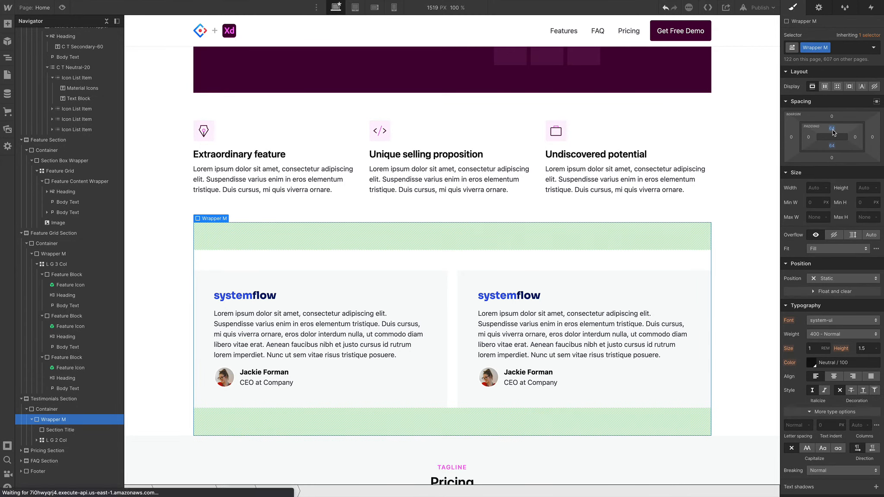
{"action": "left_click", "coordinate": [819, 47]}
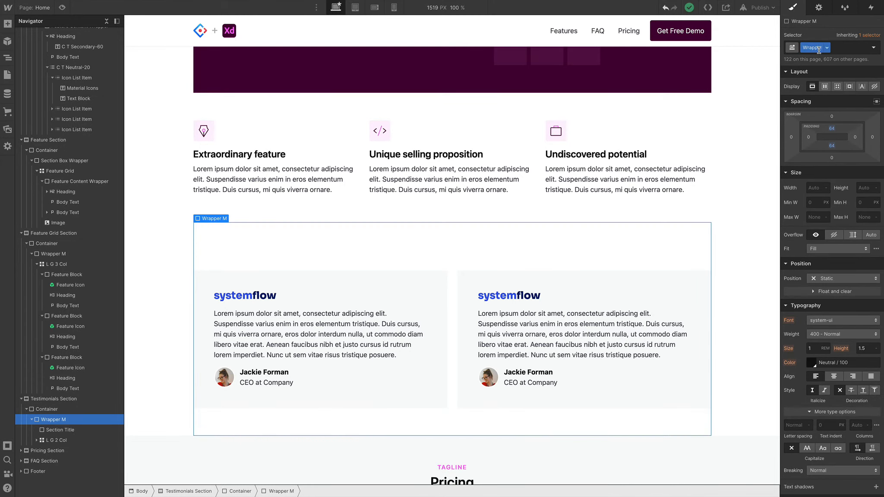
{"action": "type", "text": "C"}
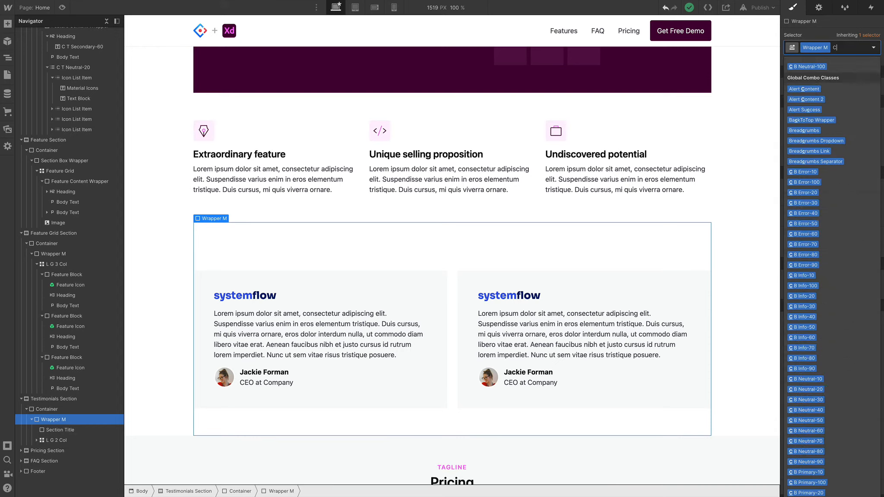
{"action": "type", "text": "ustom W"}
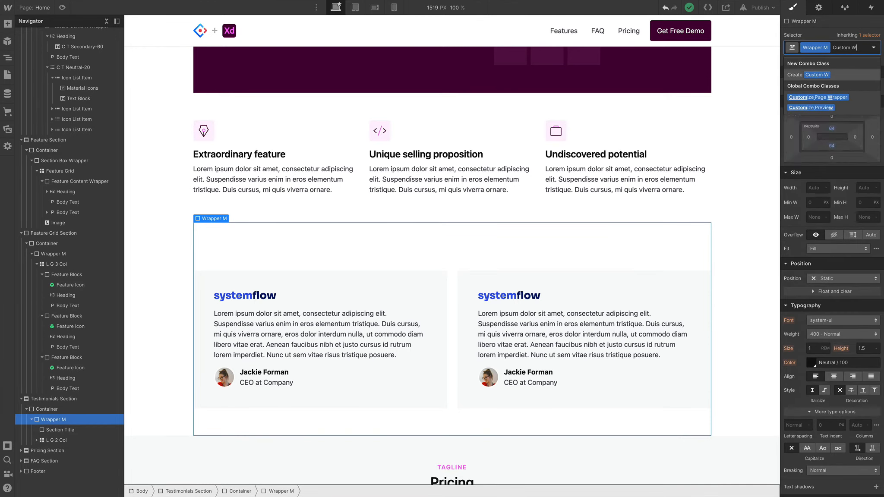
{"action": "key", "text": "BackSpace"}
{"action": "key", "text": "BackSpace"}
{"action": "key", "text": "BackSpace"}
{"action": "key", "text": "BackSpace"}
{"action": "key", "text": "BackSpace"}
{"action": "key", "text": "BackSpace"}
{"action": "key", "text": "BackSpace"}
{"action": "key", "text": "BackSpace"}
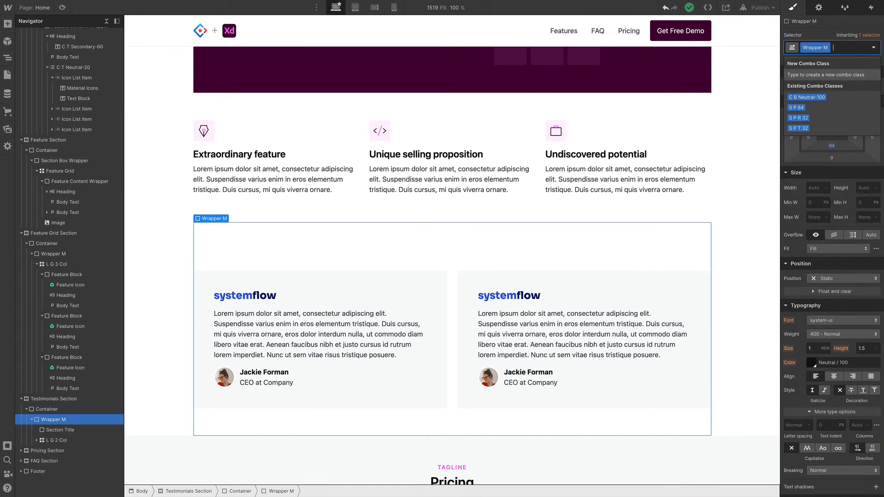
Add the global combo class S P T 0 to the Wrapper M of the testimonials section
{"action": "type", "text": "S P T"}
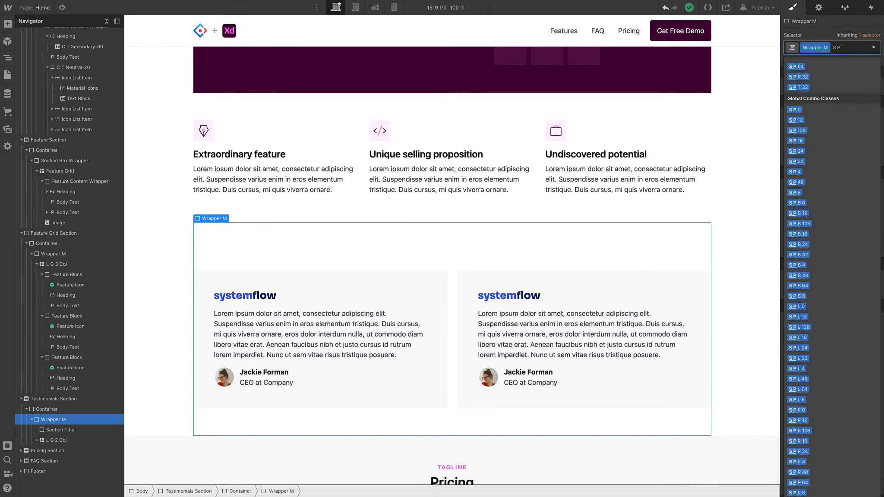
{"action": "key", "text": "Down"}
{"action": "key", "text": "Down"}
{"action": "key", "text": "Down"}
{"action": "key", "text": "Down"}
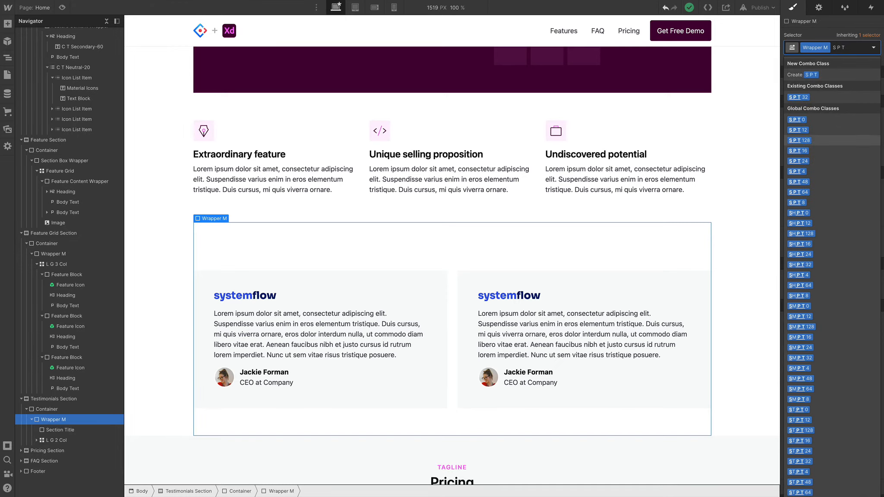
{"action": "key", "text": "Up"}
{"action": "key", "text": "Down"}
{"action": "key", "text": "Up"}
{"action": "key", "text": "Up"}
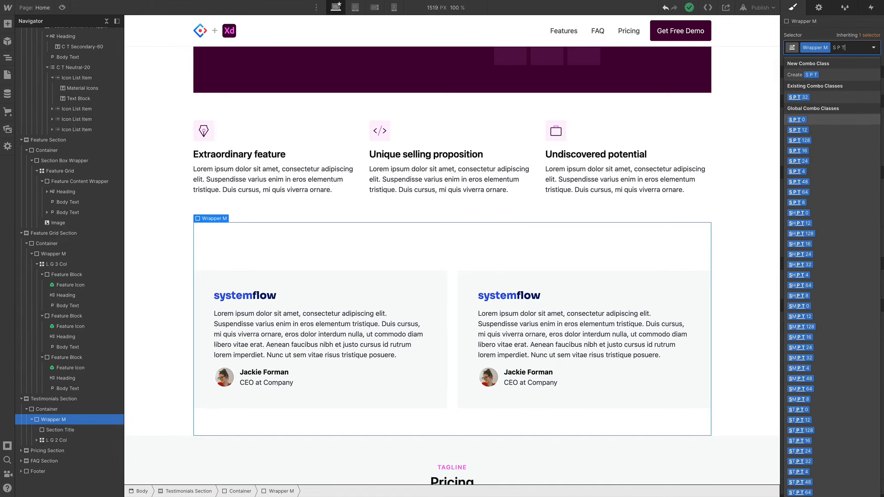
{"action": "key", "text": "Return"}
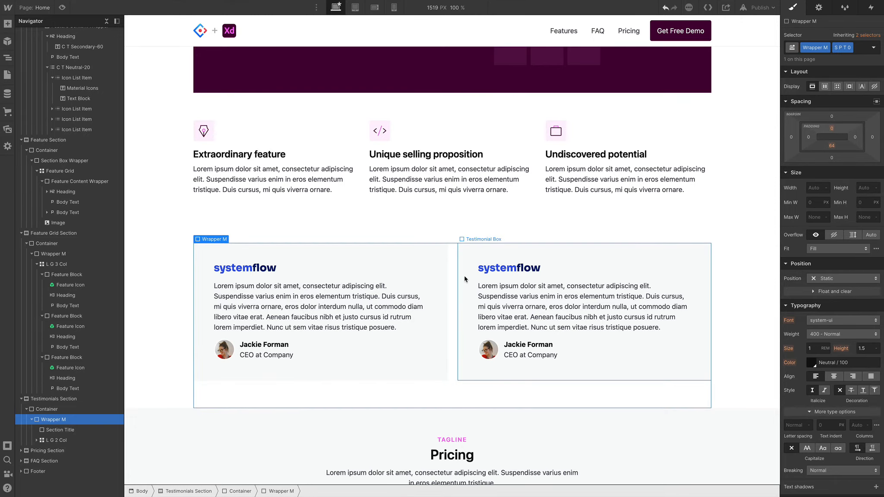
Replace the systemflow logo in the first testimonial box with the five-star rating image, Group.svg, from the assets
{"action": "scroll", "coordinate": [464, 279], "scroll_direction": "down", "scroll_amount": 4}
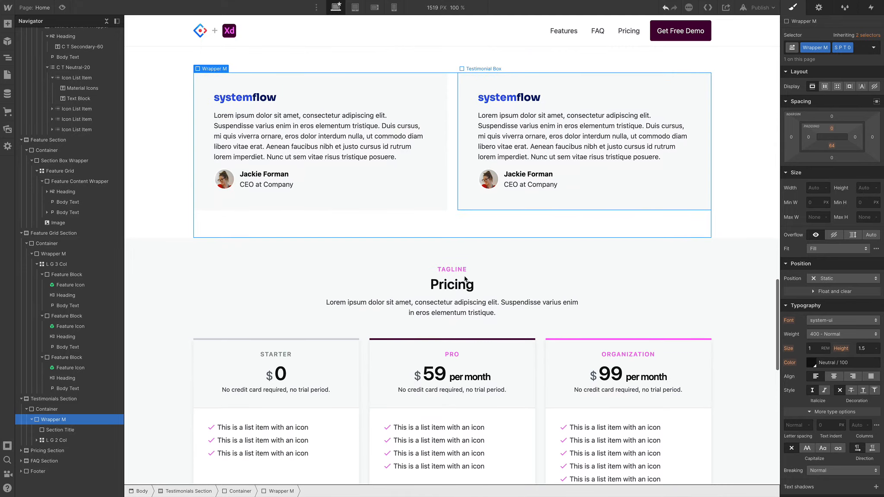
{"action": "left_click", "coordinate": [245, 101]}
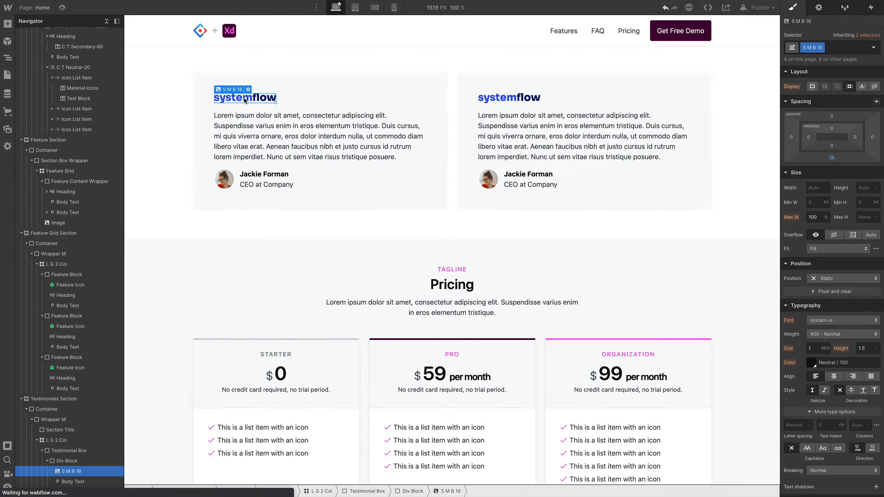
{"action": "double_click", "coordinate": [244, 100]}
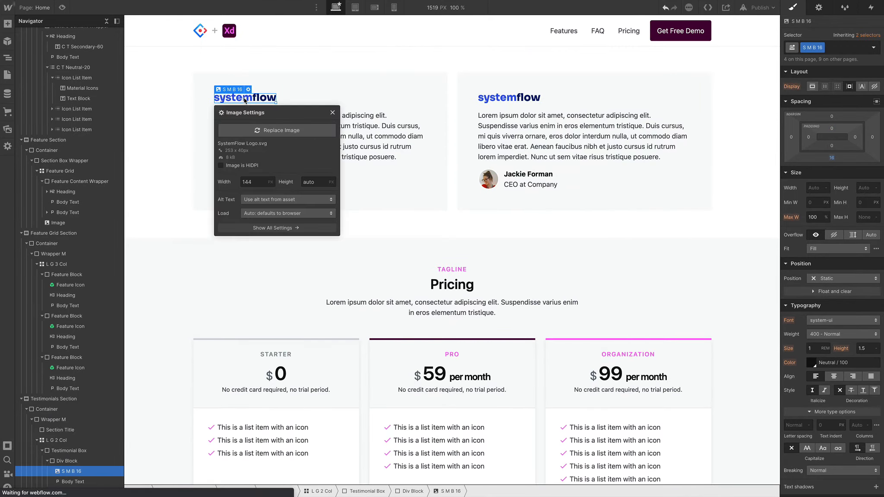
{"action": "left_click", "coordinate": [281, 130]}
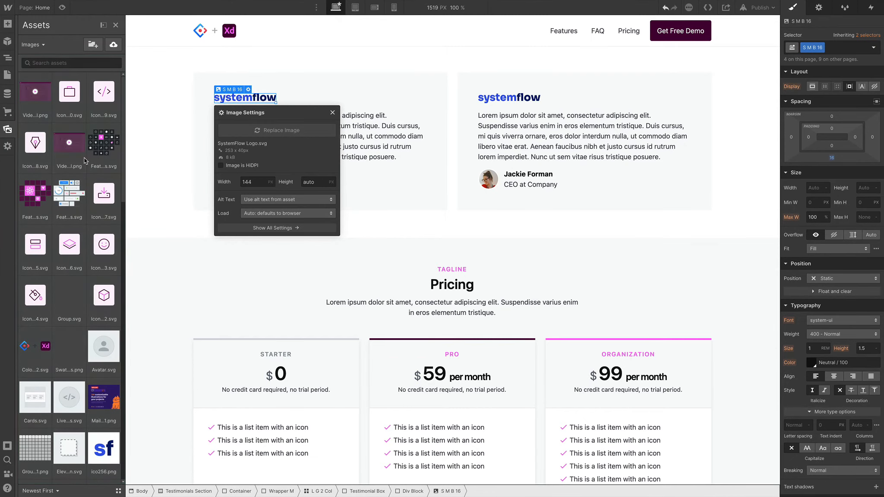
{"action": "left_click", "coordinate": [69, 142]}
{"action": "left_click", "coordinate": [65, 303]}
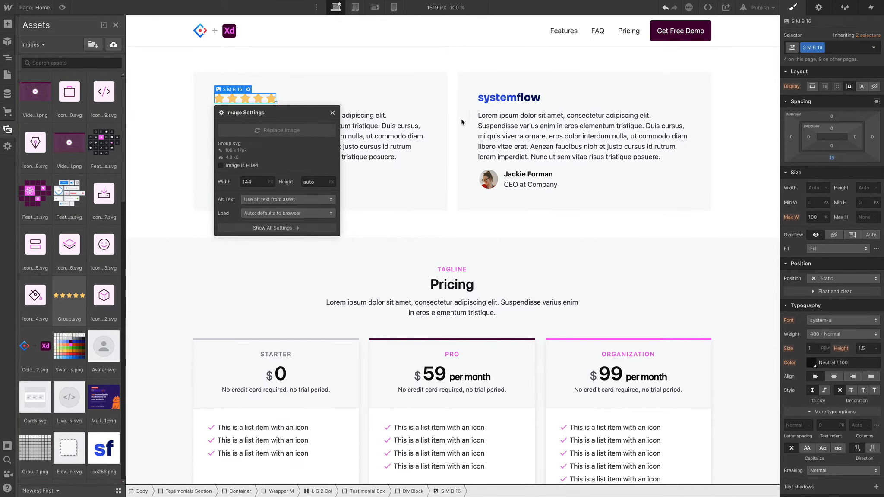
Replace the systemflow logo in the second testimonial box with the same star rating image, Group.svg
{"action": "left_click", "coordinate": [507, 98]}
{"action": "double_click", "coordinate": [507, 98]}
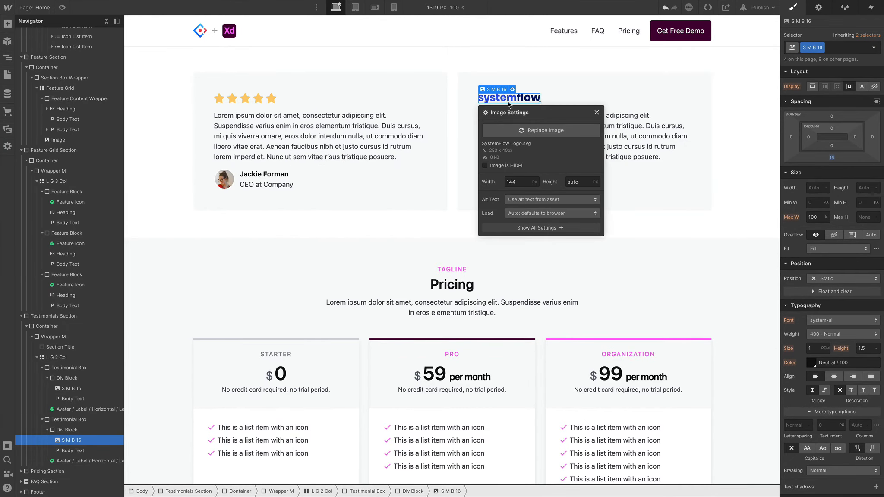
{"action": "left_click", "coordinate": [522, 130]}
{"action": "left_click", "coordinate": [73, 297]}
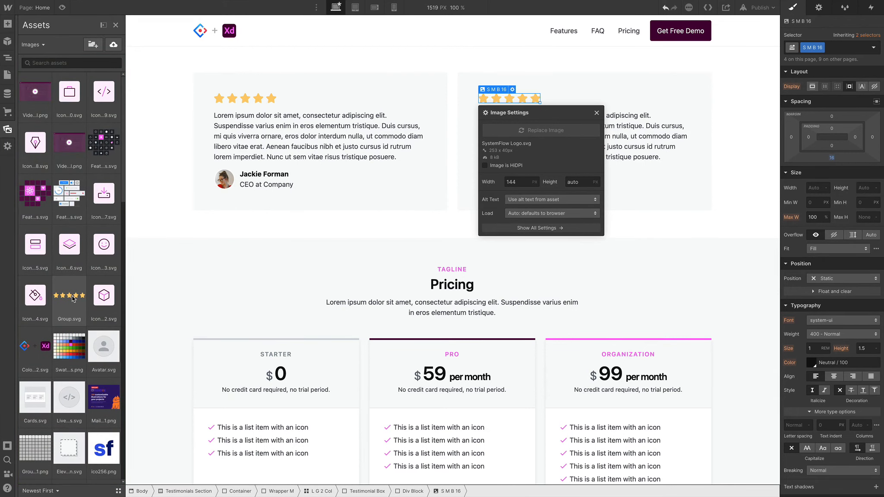
{"action": "left_click", "coordinate": [538, 228]}
Add a Dropdown element to the div block that holds the "Buy Now" button in the Pro pricing card
{"action": "scroll", "coordinate": [652, 263], "scroll_direction": "down", "scroll_amount": 5}
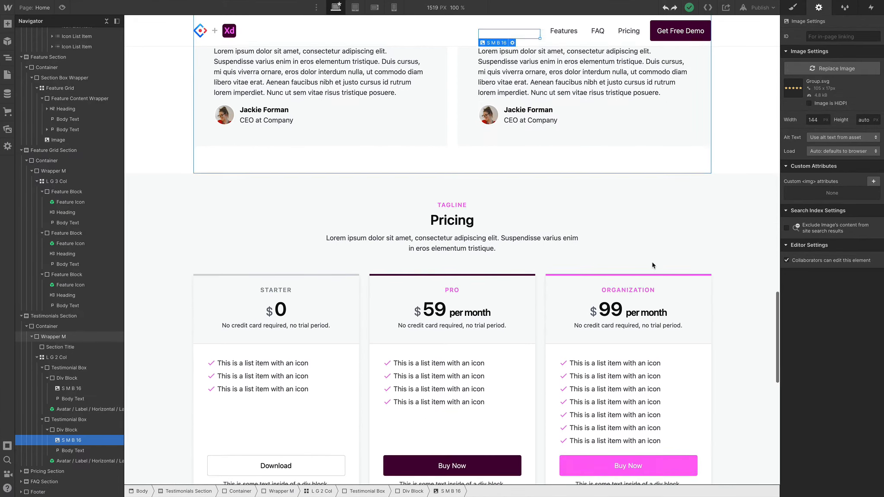
{"action": "scroll", "coordinate": [652, 265], "scroll_direction": "down", "scroll_amount": 1}
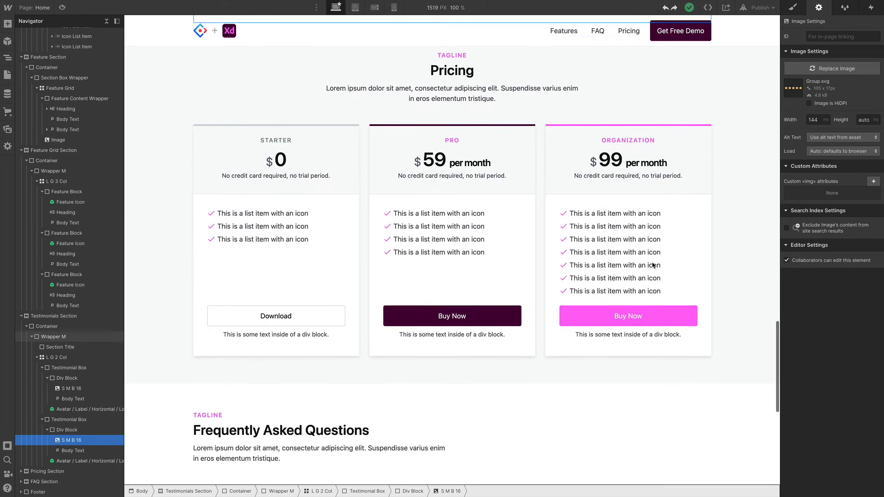
{"action": "left_click", "coordinate": [484, 316]}
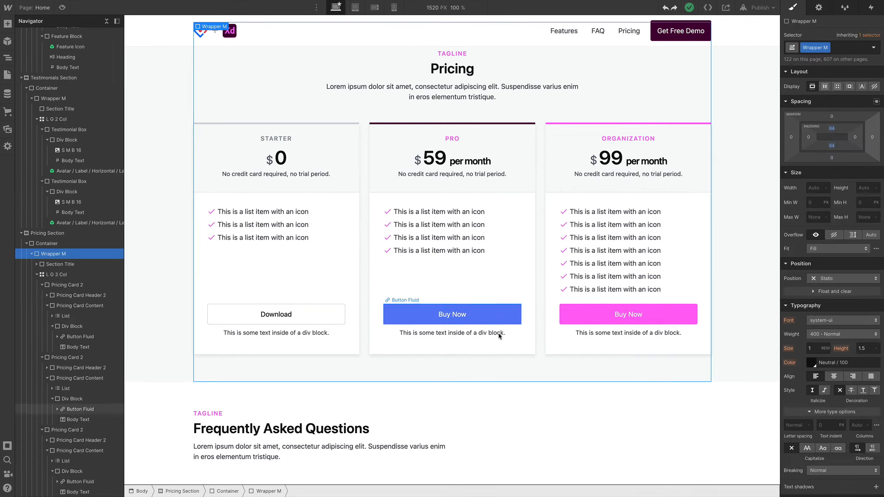
{"action": "left_click", "coordinate": [401, 315]}
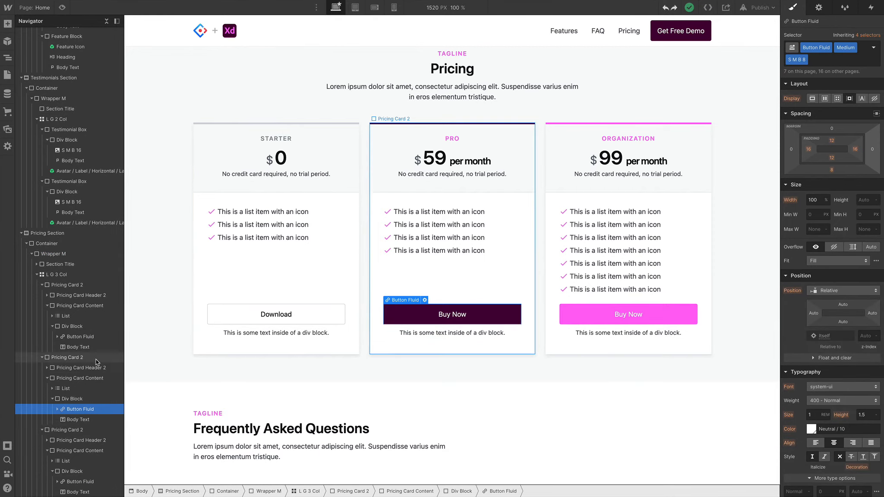
{"action": "left_click", "coordinate": [82, 379]}
{"action": "key", "text": "a"}
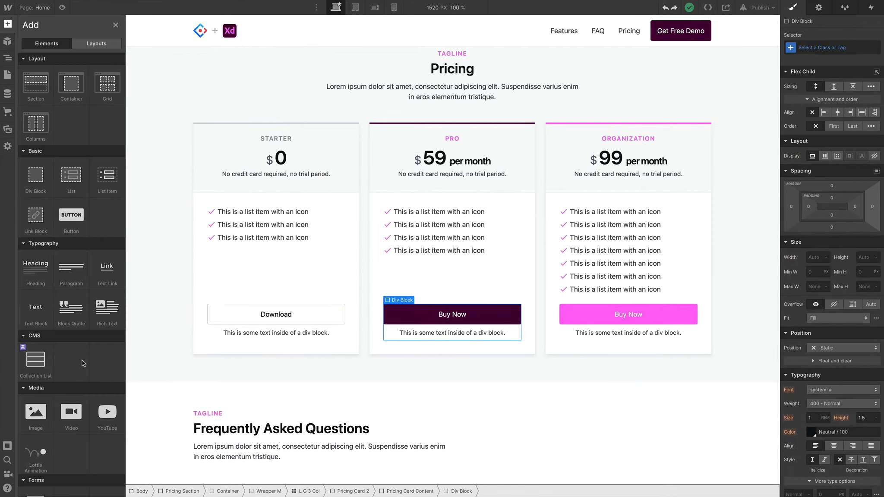
{"action": "scroll", "coordinate": [82, 360], "scroll_direction": "down", "scroll_amount": 10}
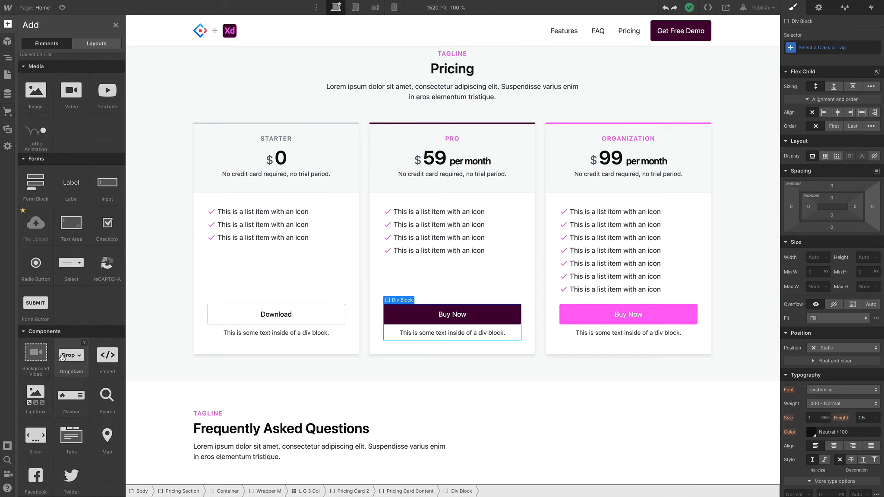
{"action": "left_click", "coordinate": [72, 358]}
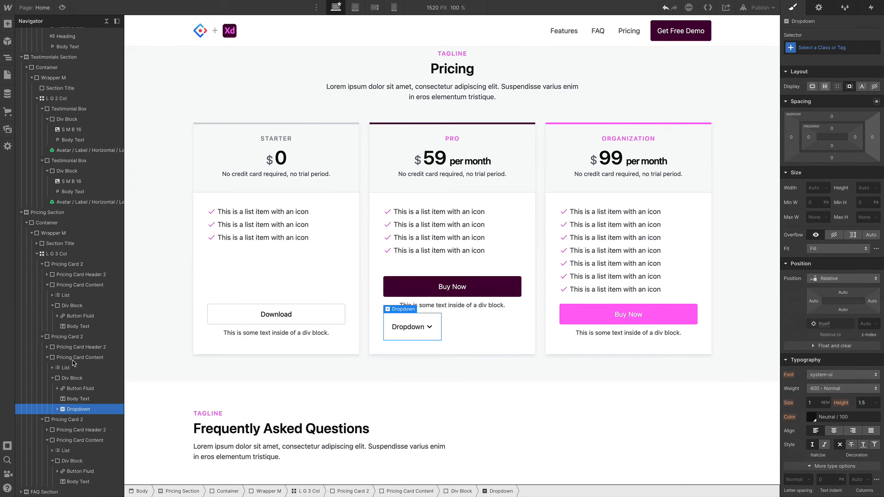
Delete the small body text accompanying the button in the Pro, Starter and Organization pricing cards
{"action": "left_click", "coordinate": [456, 306]}
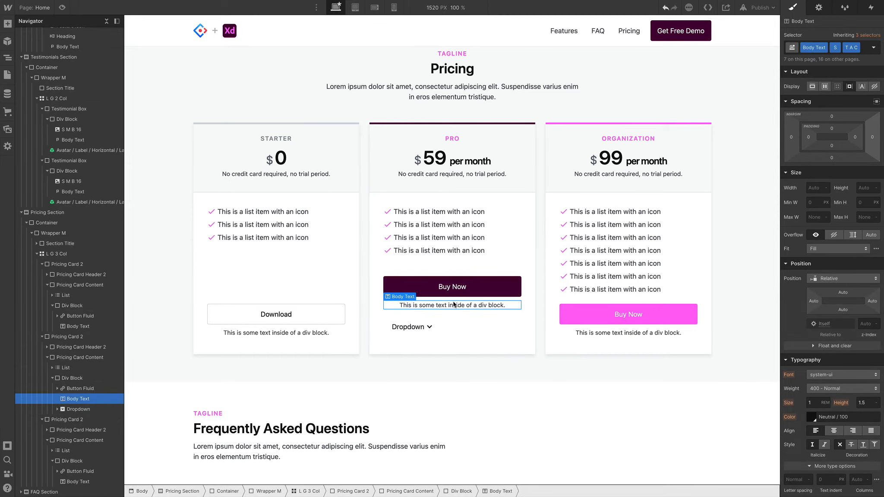
{"action": "key", "text": "Delete"}
{"action": "left_click", "coordinate": [313, 335]}
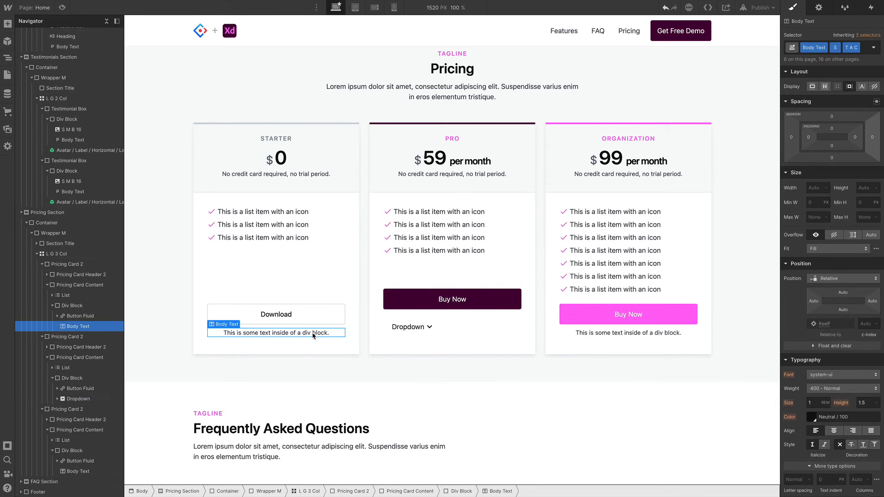
{"action": "key", "text": "Delete"}
{"action": "left_click", "coordinate": [589, 333]}
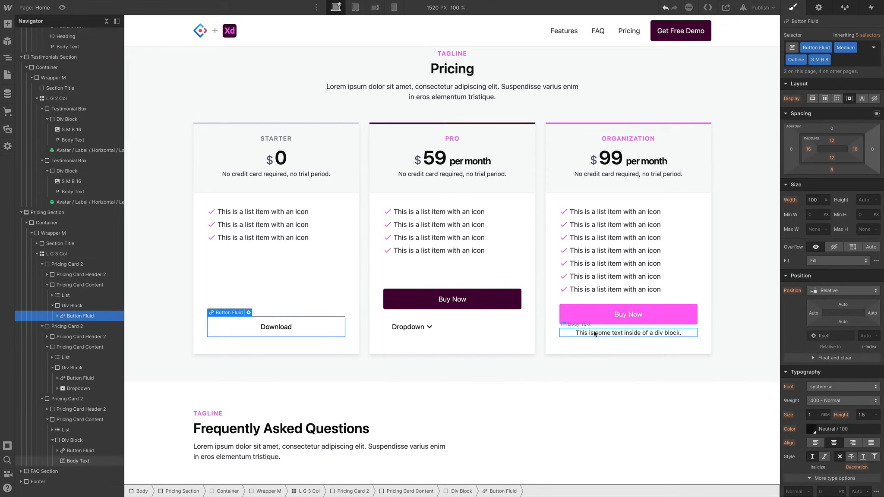
{"action": "key", "text": "Delete"}
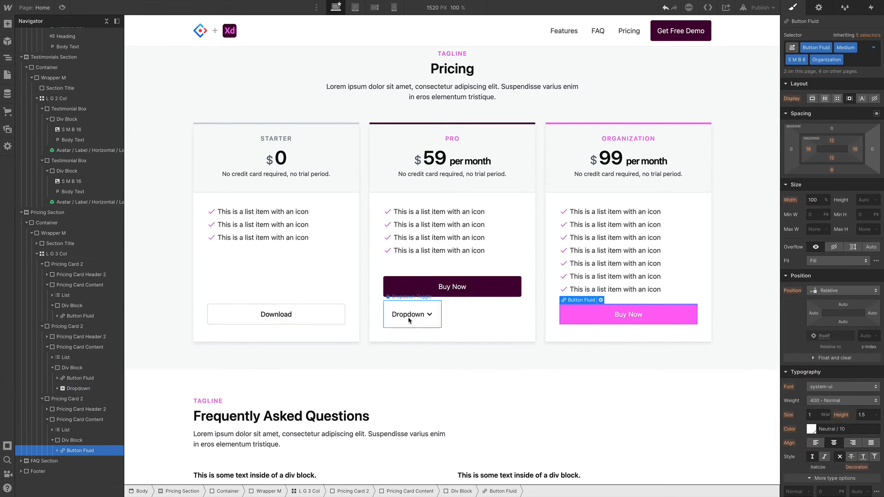
Move the Pro card's "Buy Now" button text into the Dropdown Toggle and delete the emptied Button Fluid
{"action": "left_click", "coordinate": [408, 315]}
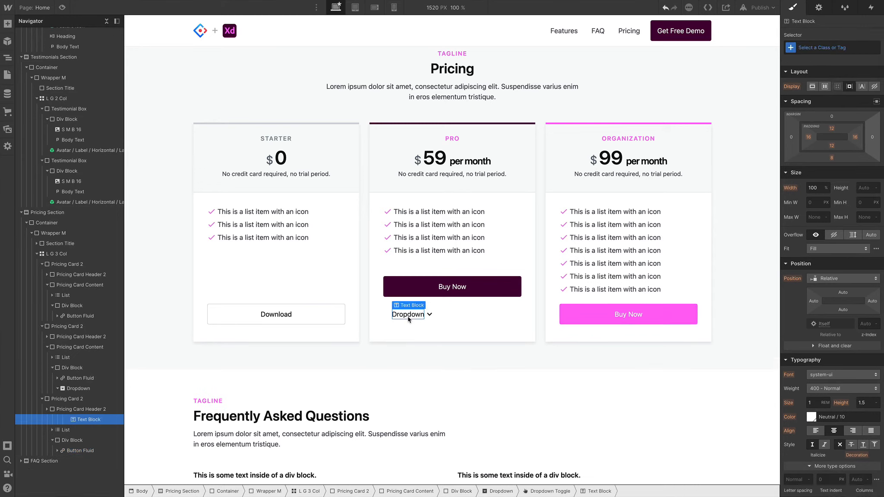
{"action": "left_click", "coordinate": [69, 376]}
{"action": "mouse_move", "coordinate": [85, 395]}
{"action": "left_mouse_down"}
{"action": "mouse_move", "coordinate": [67, 398]}
{"action": "mouse_move", "coordinate": [84, 393]}
{"action": "left_mouse_up"}
{"action": "left_click", "coordinate": [68, 398]}
{"action": "left_click", "coordinate": [91, 409]}
{"action": "left_click", "coordinate": [88, 410]}
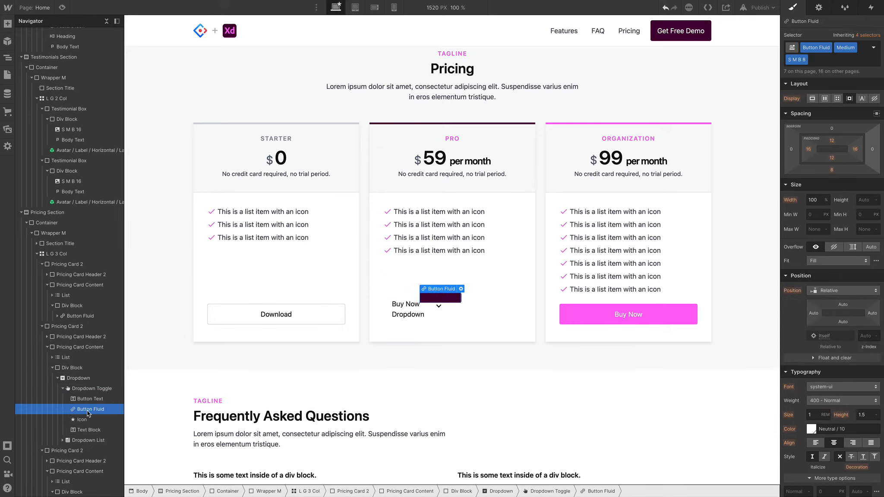
{"action": "key", "text": "Delete"}
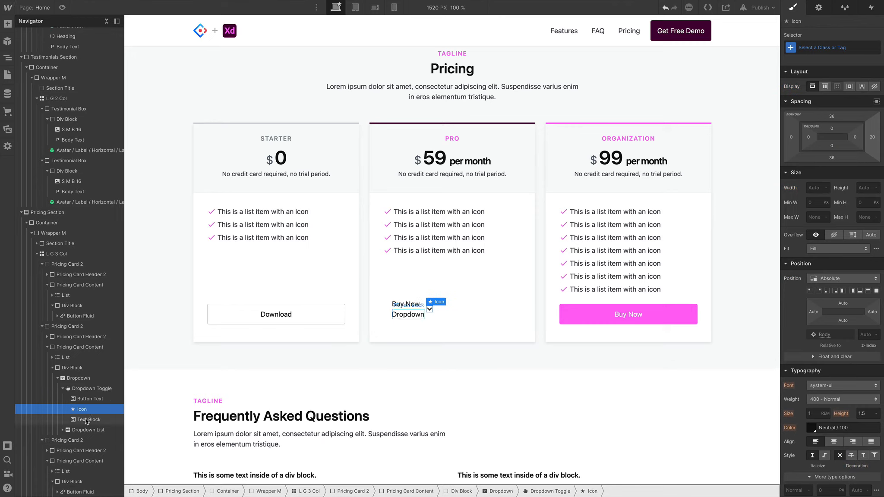
Delete the default text block from the Pro card's Dropdown Toggle and apply the Button Fluid and Medium classes to the toggle
{"action": "left_click", "coordinate": [86, 420]}
{"action": "key", "text": "Delete"}
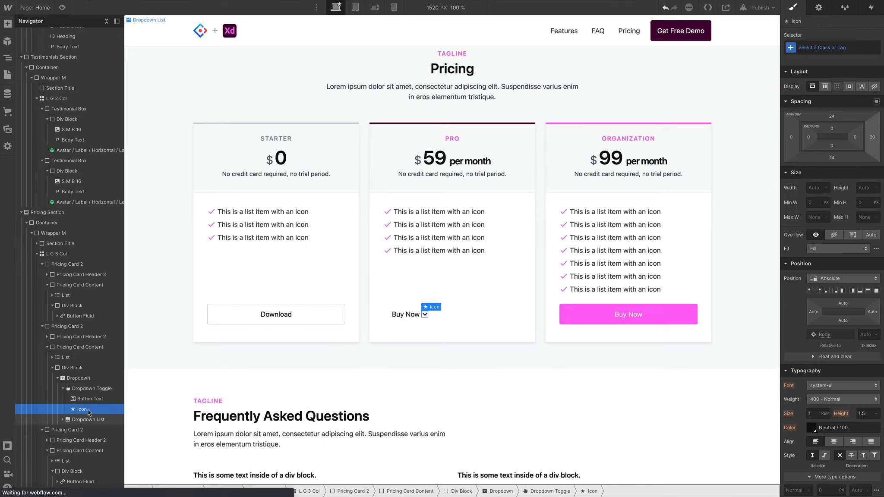
{"action": "left_click", "coordinate": [88, 388]}
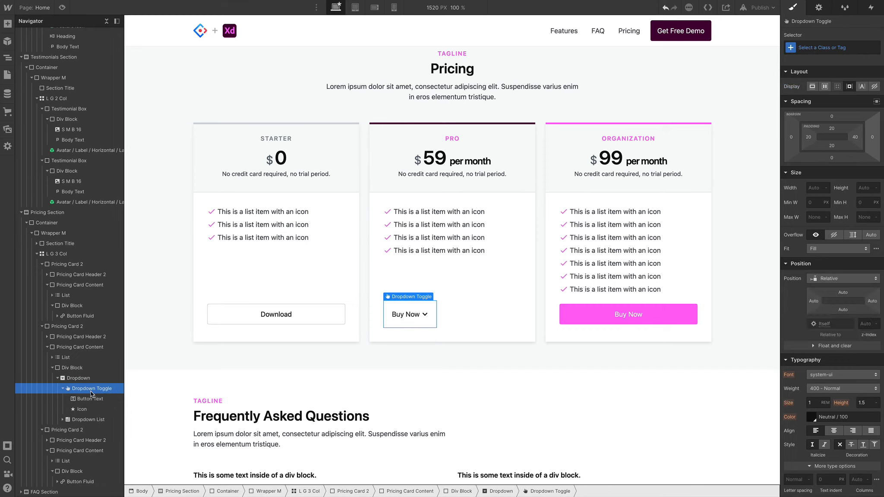
{"action": "key", "text": "ctrl+Return"}
{"action": "type", "text": "B"}
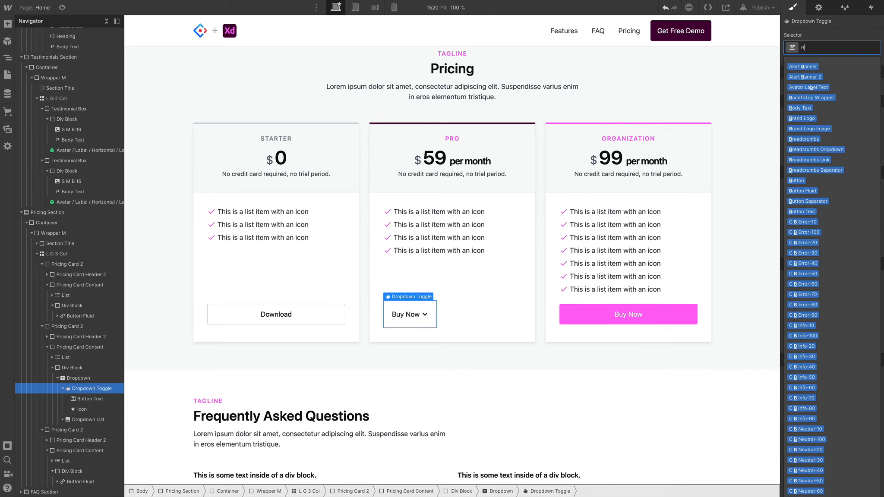
{"action": "type", "text": "utto"}
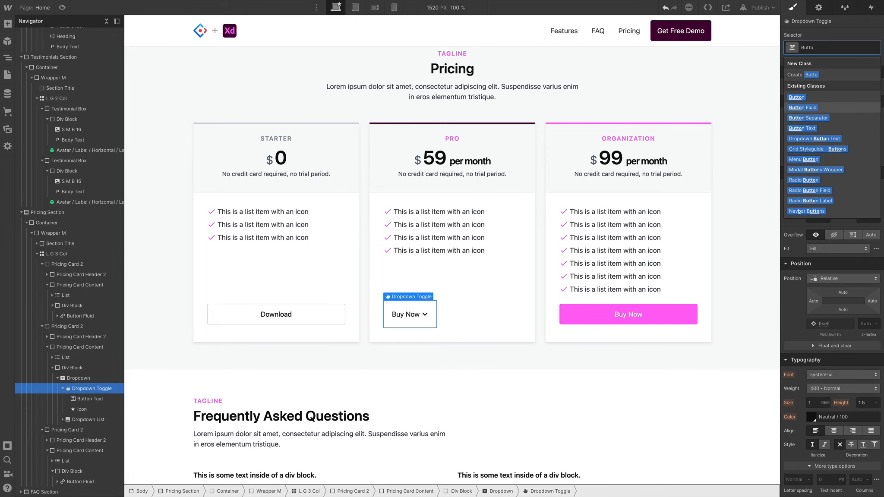
{"action": "key", "text": "Return"}
{"action": "type", "text": "Med"}
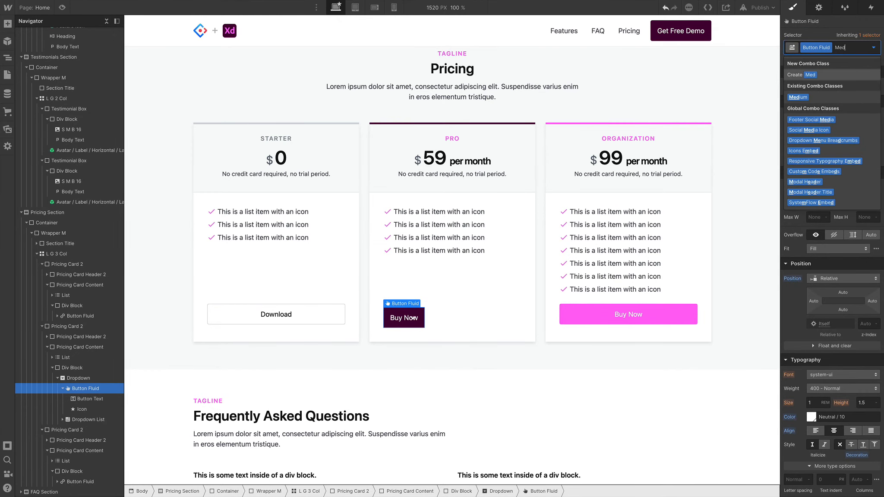
{"action": "key", "text": "Down"}
{"action": "key", "text": "Return"}
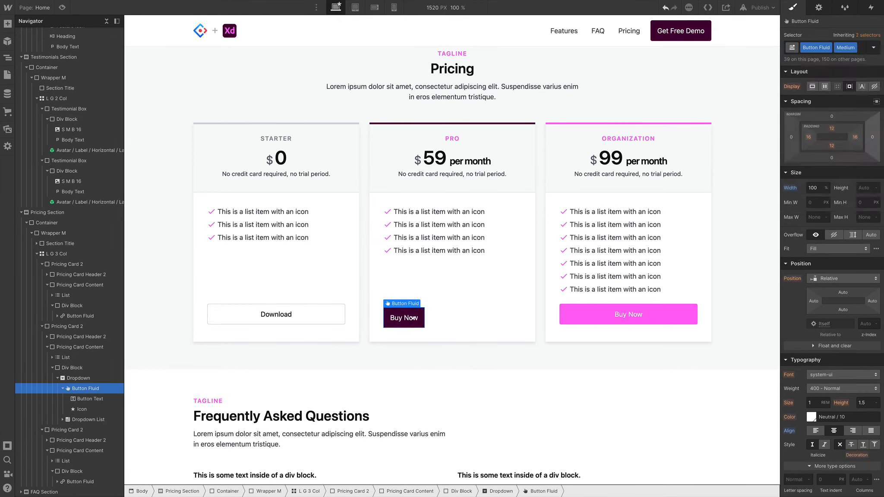
Set the Pro card's Dropdown element to block display and check the button in preview mode
{"action": "left_click", "coordinate": [73, 377]}
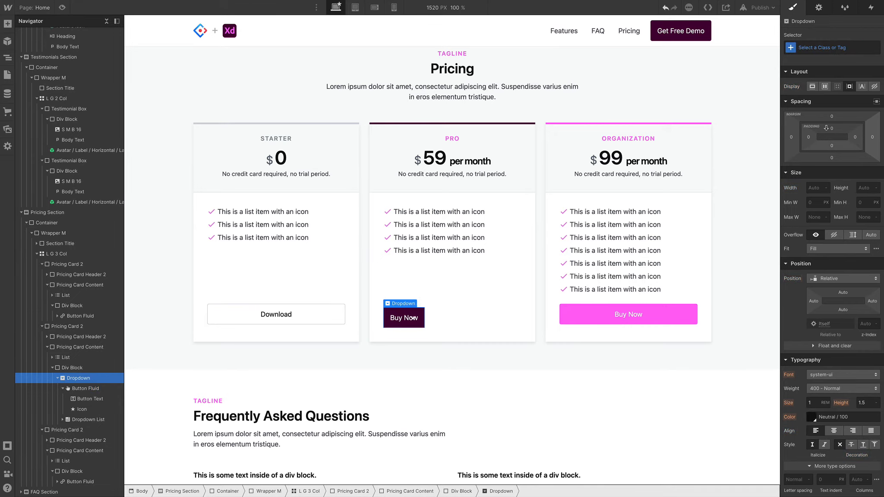
{"action": "left_click", "coordinate": [812, 87]}
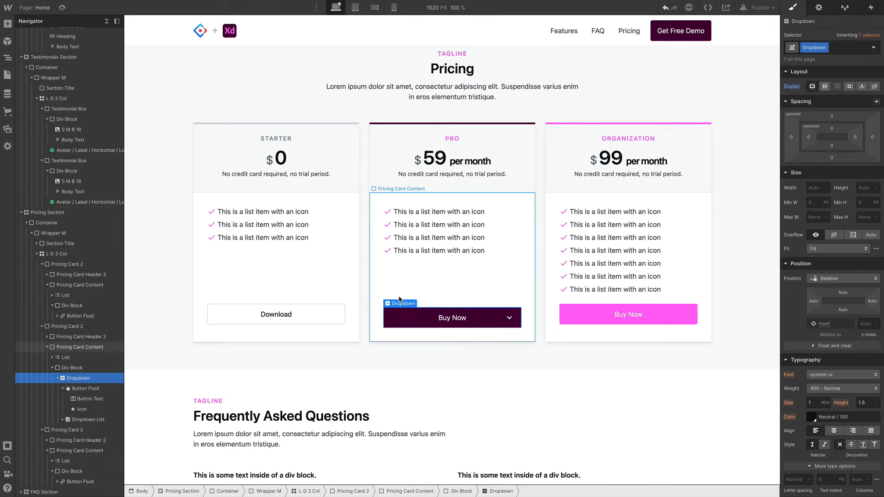
{"action": "left_click", "coordinate": [62, 8]}
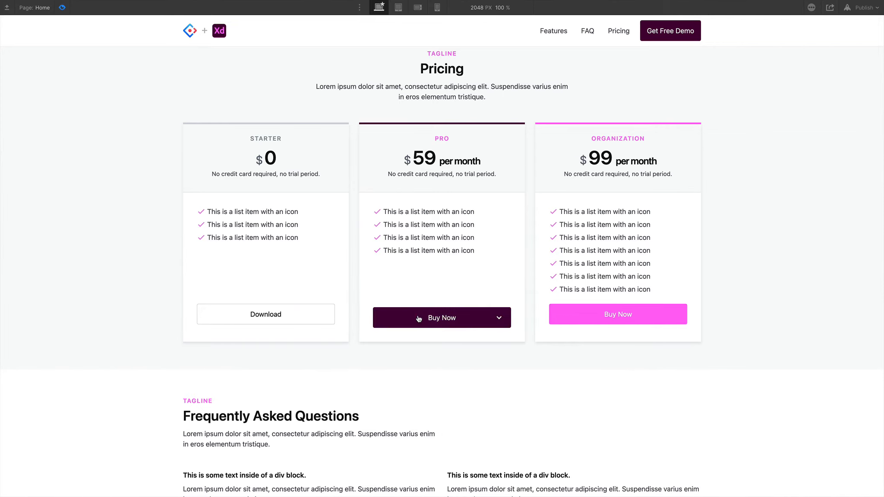
{"action": "left_click", "coordinate": [60, 7]}
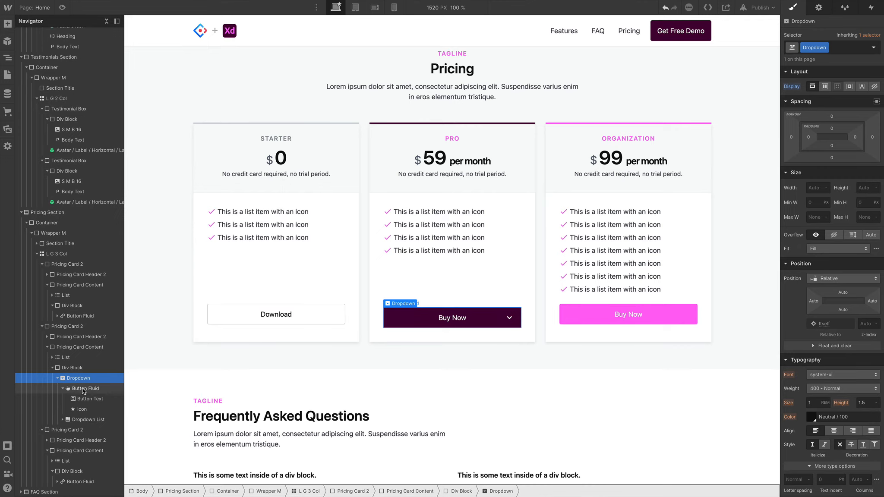
Set the hover background color of the Pro card's Button Fluid Medium toggle to Primary / 60 and check it in preview mode
{"action": "left_click", "coordinate": [84, 390]}
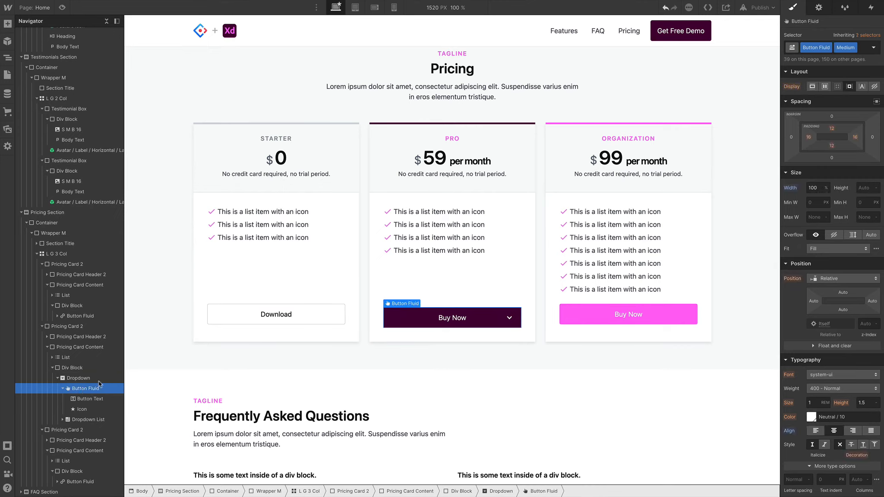
{"action": "left_click", "coordinate": [872, 49]}
{"action": "left_click", "coordinate": [828, 88]}
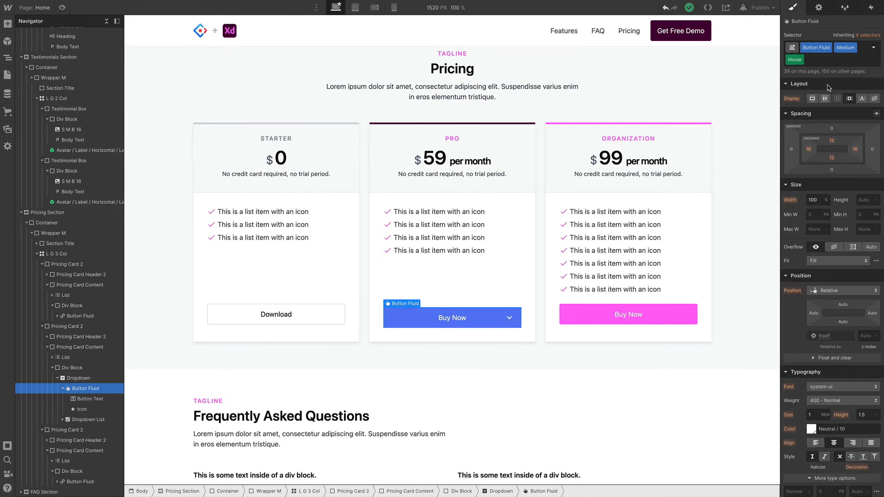
{"action": "scroll", "coordinate": [864, 301], "scroll_direction": "down", "scroll_amount": 6}
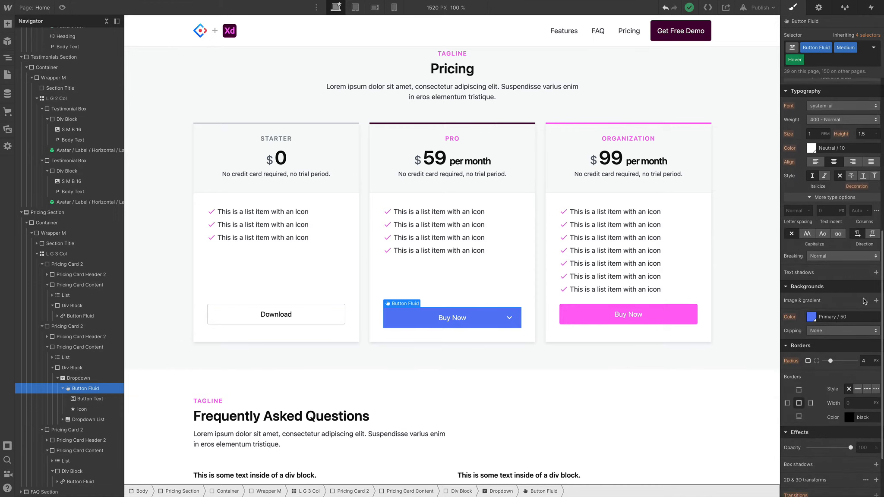
{"action": "left_click", "coordinate": [811, 318]}
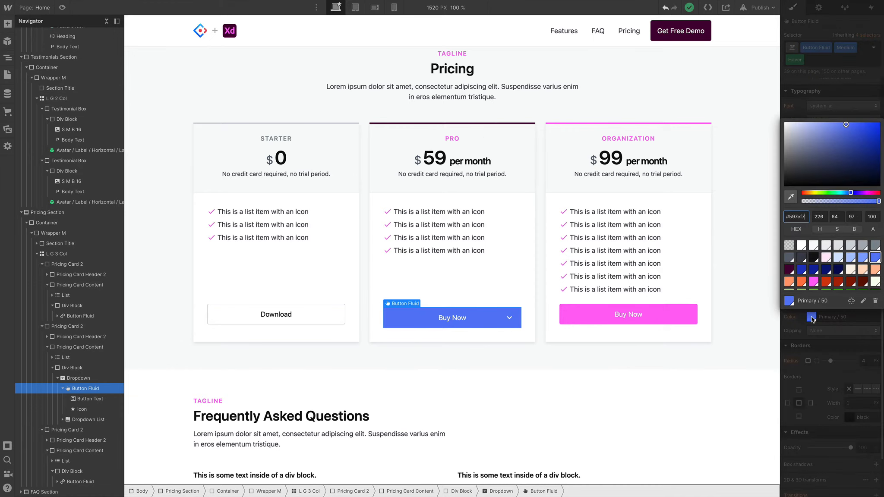
{"action": "left_click", "coordinate": [789, 270]}
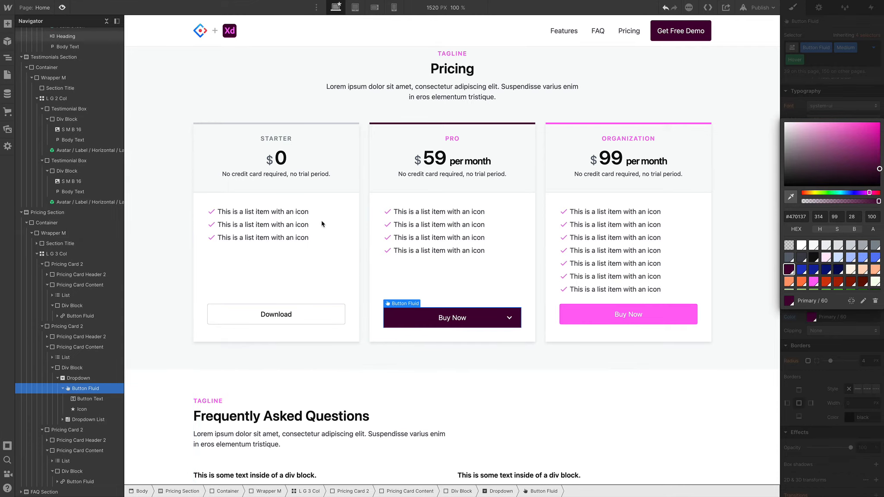
{"action": "key", "text": "ctrl+shift+p"}
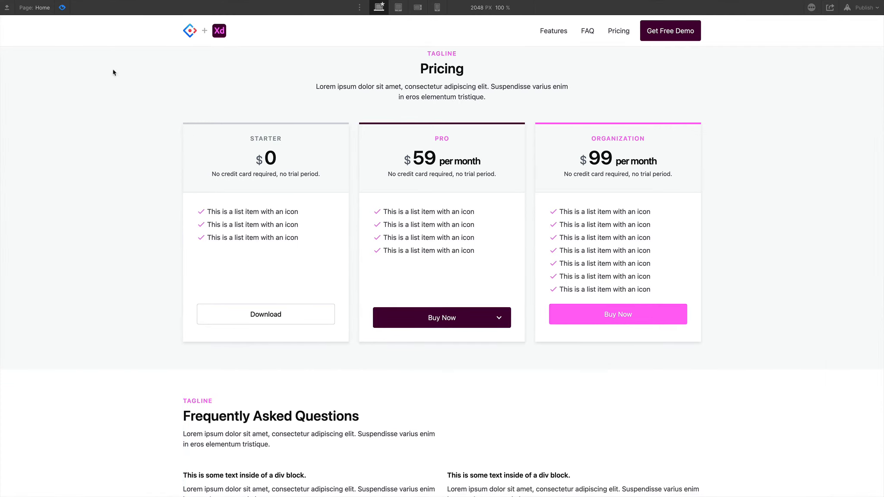
{"action": "left_click", "coordinate": [63, 8]}
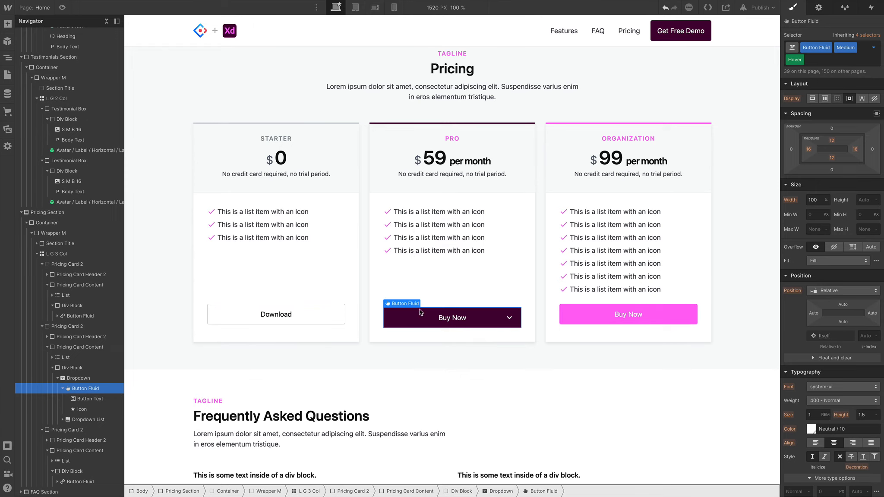
Try to set the hover text color of the Starter card's Download button to Neutral / 10
{"action": "scroll", "coordinate": [104, 375], "scroll_direction": "down", "scroll_amount": 2}
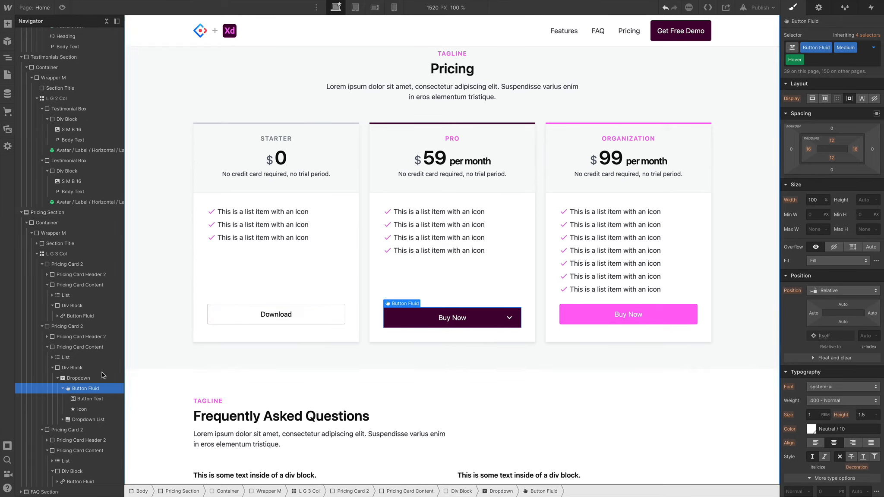
{"action": "left_click", "coordinate": [220, 327]}
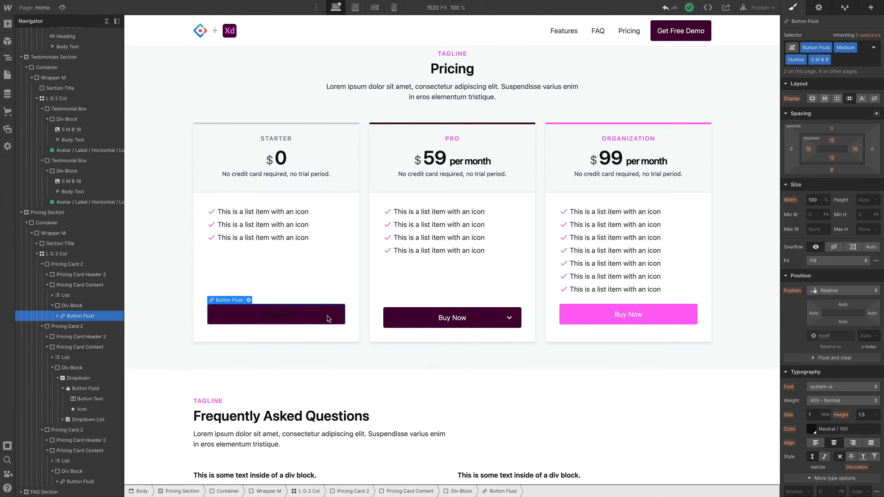
{"action": "left_click", "coordinate": [874, 47]}
{"action": "left_click", "coordinate": [821, 98]}
{"action": "scroll", "coordinate": [819, 304], "scroll_direction": "down", "scroll_amount": 5}
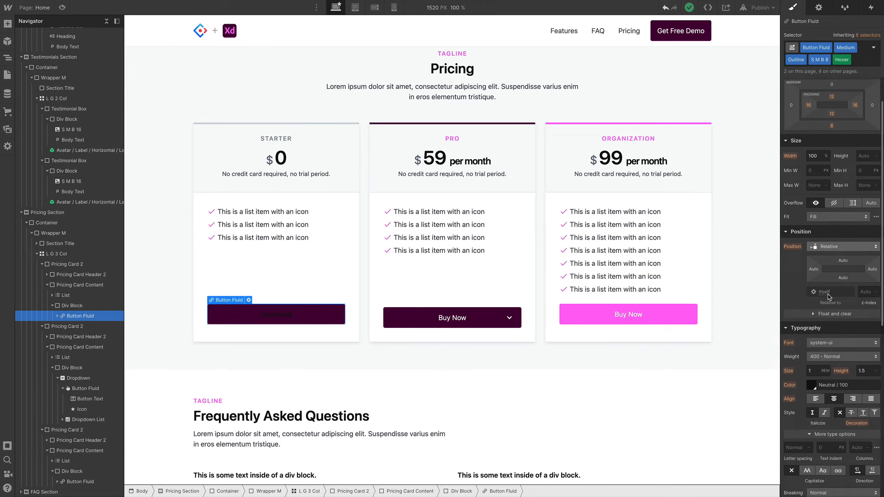
{"action": "left_click", "coordinate": [811, 243]}
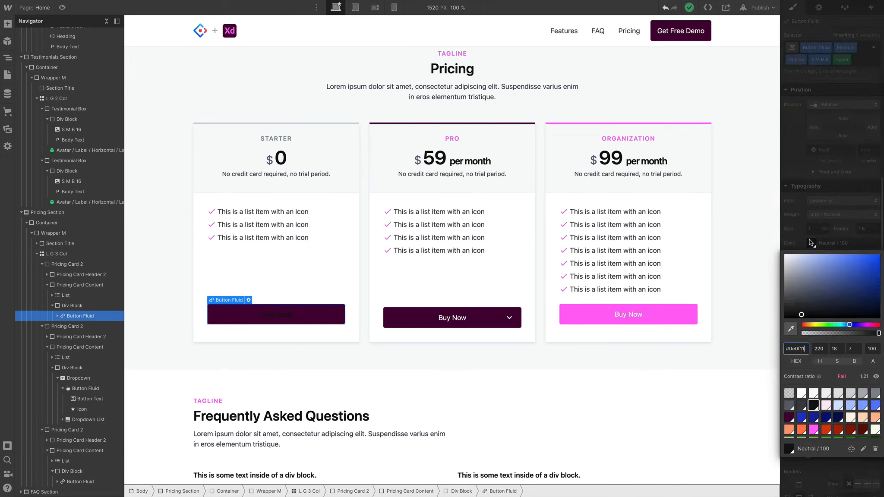
{"action": "left_click", "coordinate": [801, 393]}
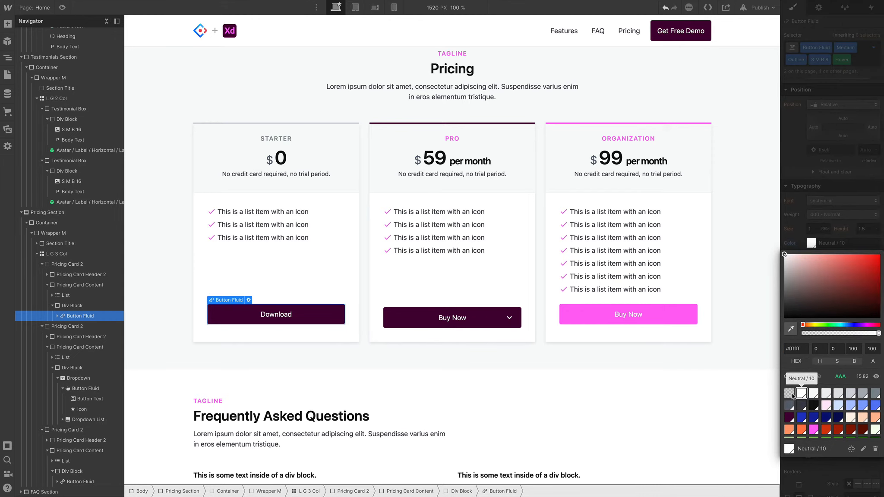
{"action": "left_click", "coordinate": [310, 323]}
{"action": "key", "text": "ctrl+z"}
{"action": "key", "text": "ctrl+z"}
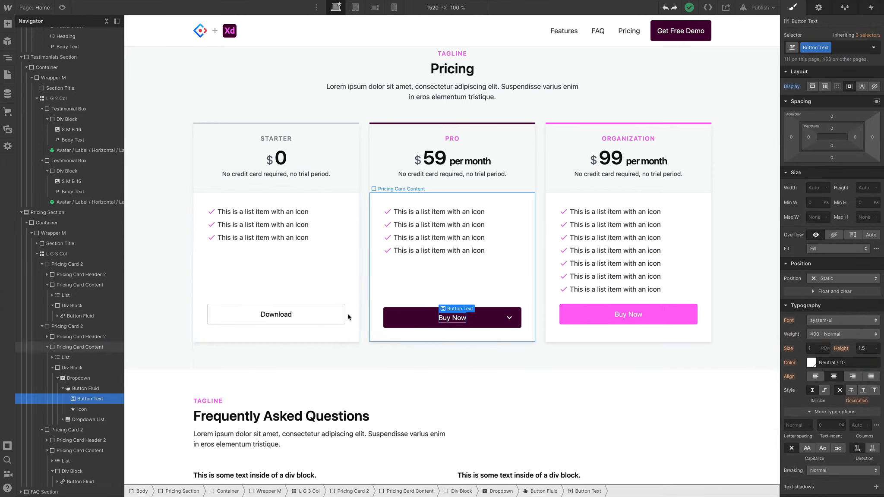
Remove the S M B 8 combo class from the Starter card's Download button
{"action": "left_click", "coordinate": [242, 317]}
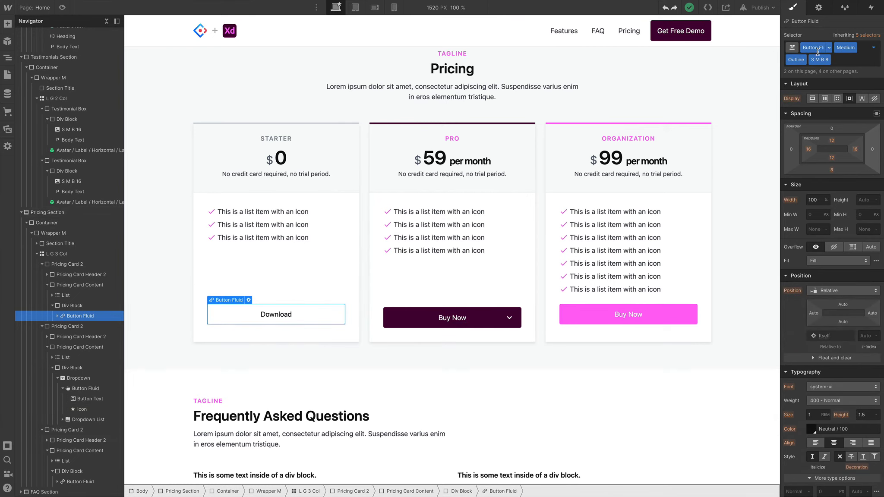
{"action": "left_click", "coordinate": [827, 60]}
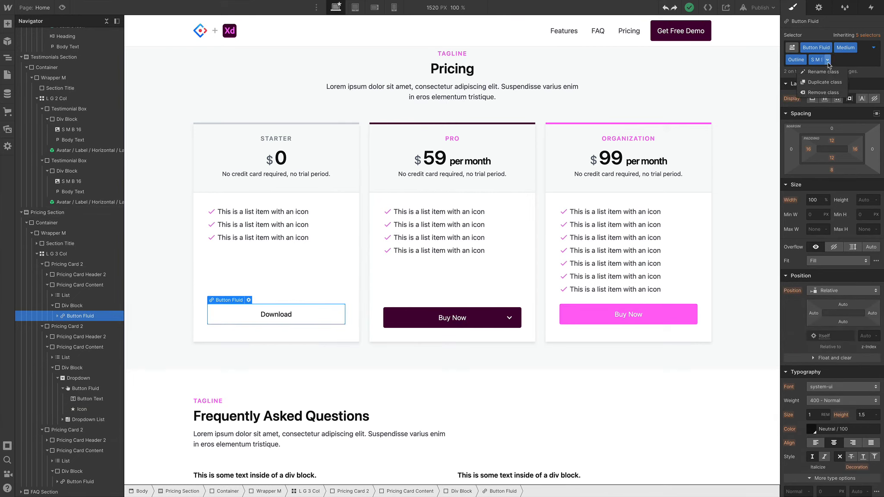
{"action": "left_click", "coordinate": [825, 92]}
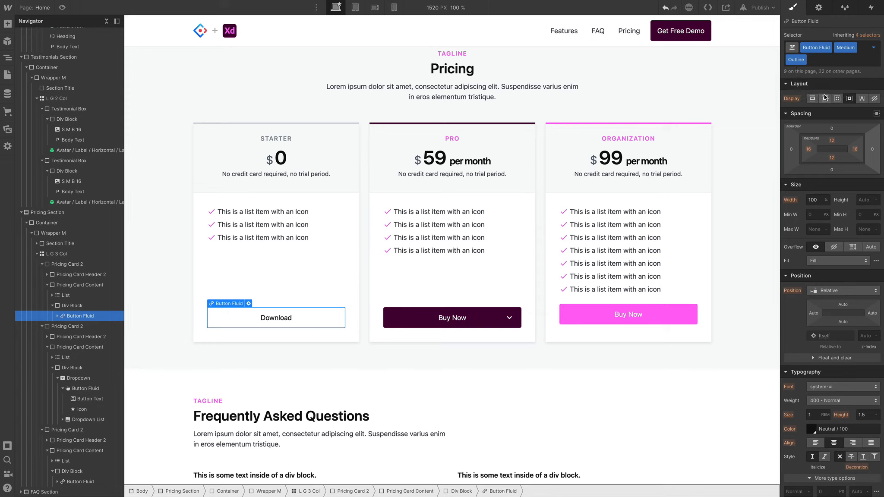
Check the background color of the Organization card's Buy Now button and remove its Organization and S M B 8 combo classes
{"action": "left_click", "coordinate": [666, 315]}
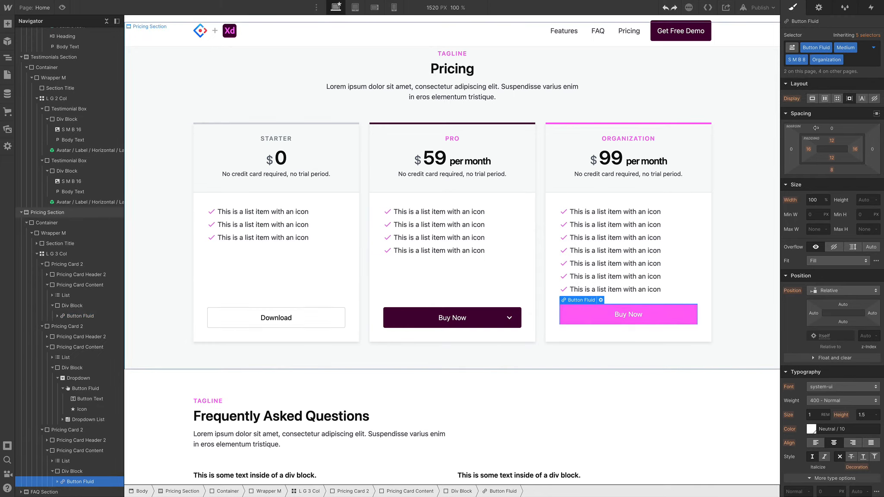
{"action": "scroll", "coordinate": [853, 180], "scroll_direction": "down", "scroll_amount": 1}
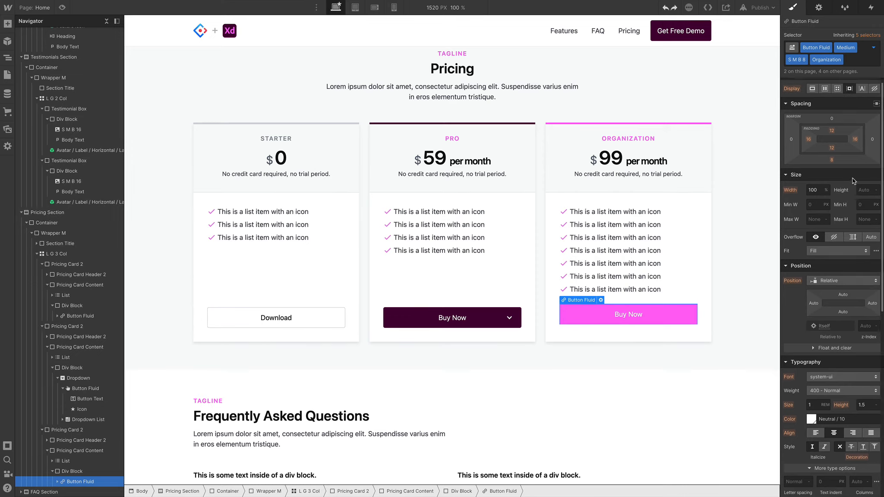
{"action": "scroll", "coordinate": [853, 180], "scroll_direction": "down", "scroll_amount": 7}
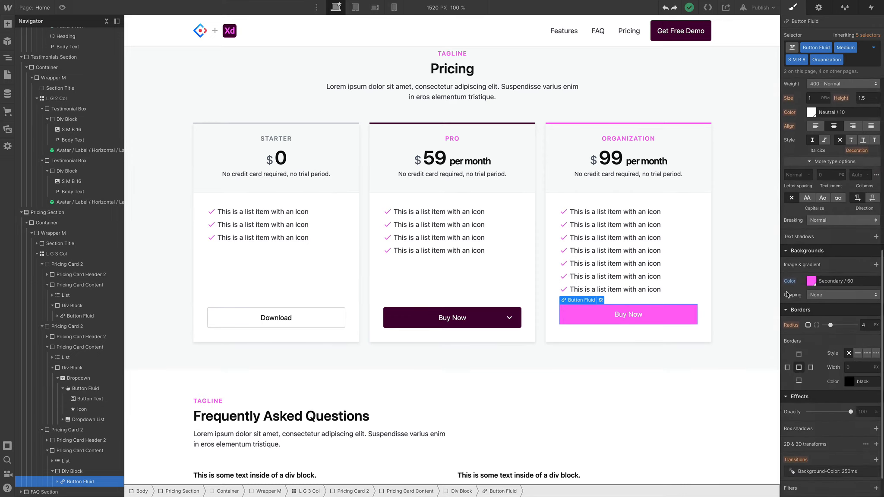
{"action": "scroll", "coordinate": [819, 281], "scroll_direction": "up", "scroll_amount": 7}
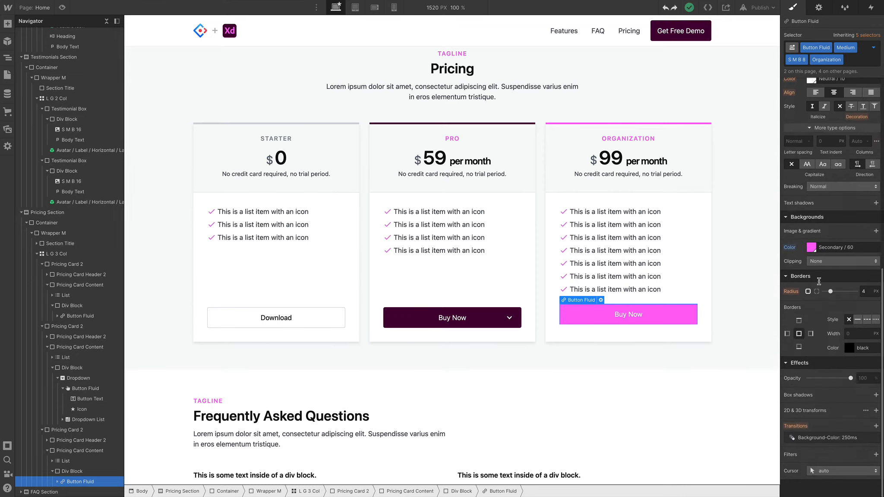
{"action": "left_click", "coordinate": [849, 60]}
{"action": "key", "text": "BackSpace"}
{"action": "key", "text": "BackSpace"}
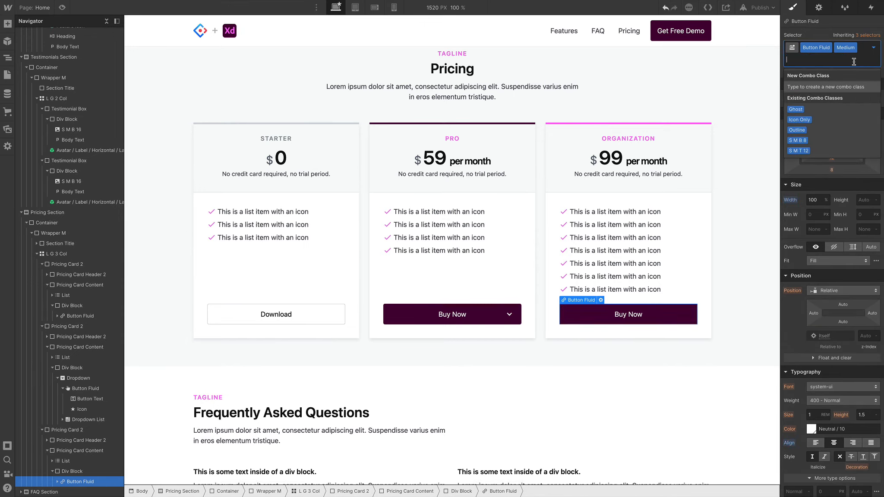
Add the C B Secondary-60 combo class to the Organization card's Buy Now button
{"action": "type", "text": "c"}
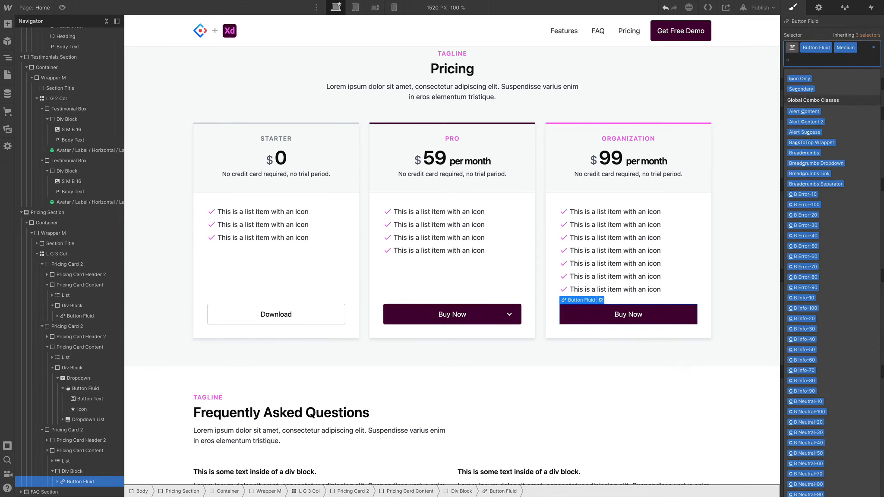
{"action": "type", "text": " b "}
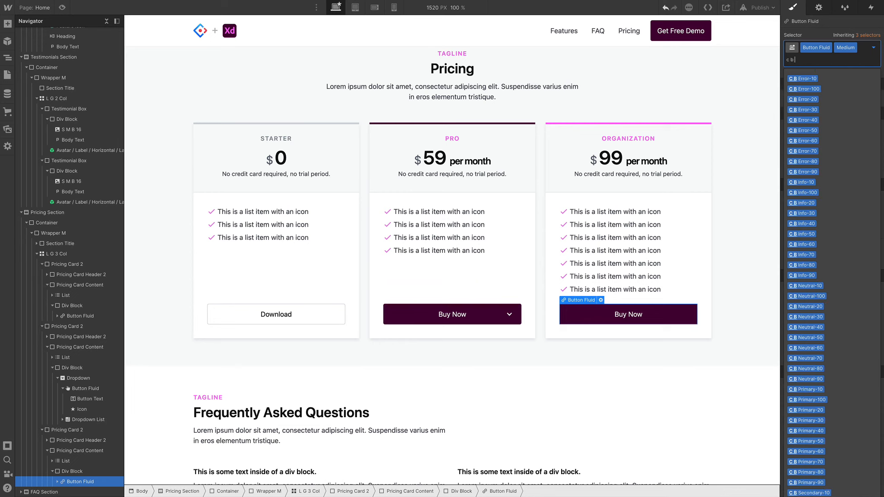
{"action": "type", "text": "se"}
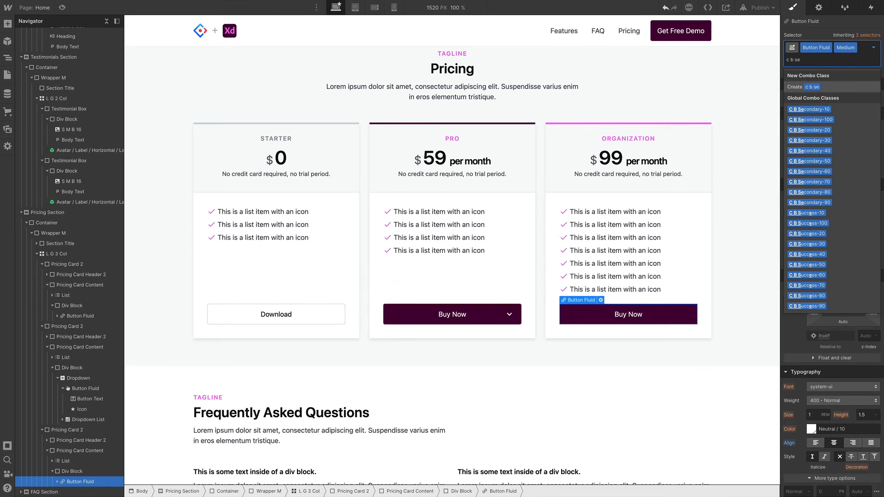
{"action": "key", "text": "Down"}
{"action": "key", "text": "Down"}
{"action": "key", "text": "Down"}
{"action": "key", "text": "Down"}
{"action": "key", "text": "Down"}
{"action": "key", "text": "Down"}
{"action": "key", "text": "Down"}
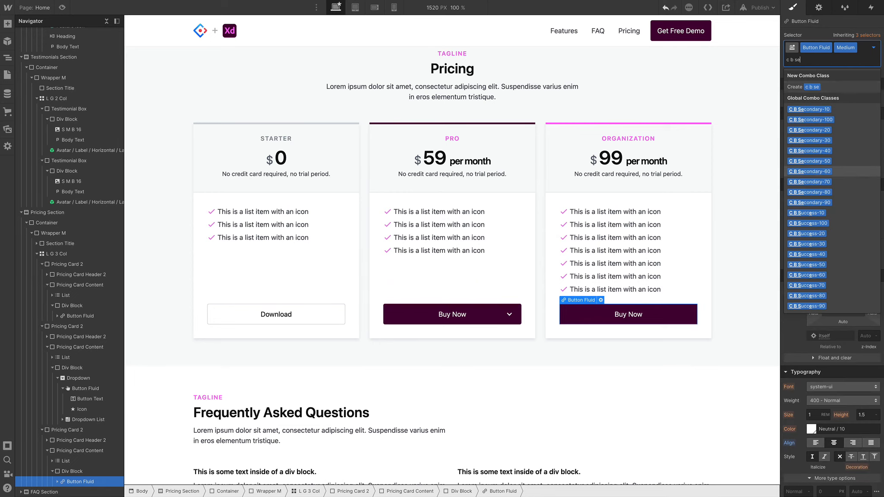
{"action": "key", "text": "Return"}
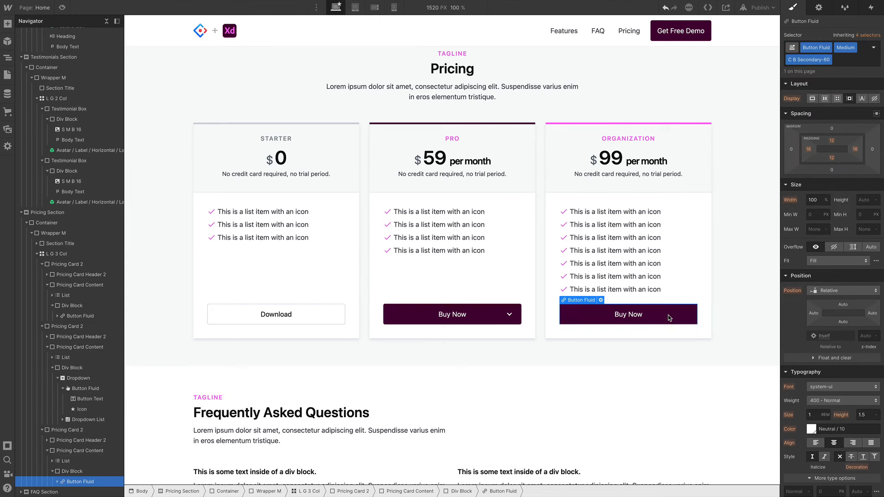
Round the corners of the pricing cards through the Pricing Card 2 class and check the cards in preview mode
{"action": "left_click", "coordinate": [534, 281]}
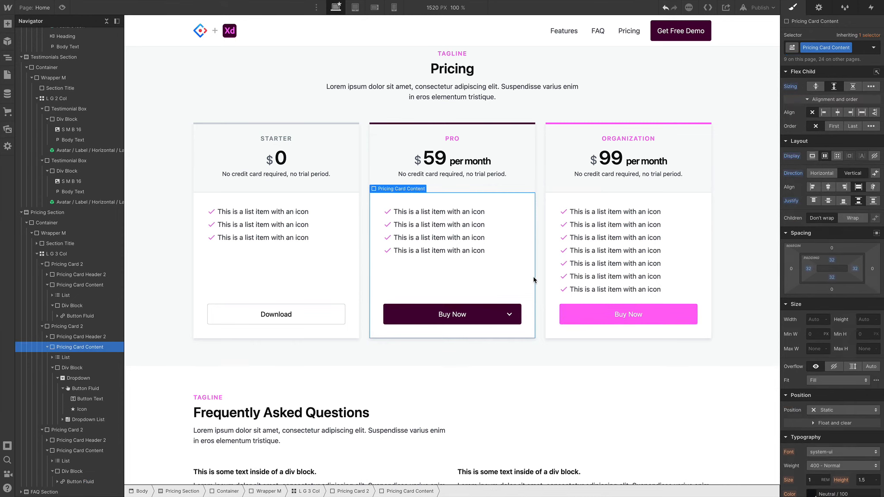
{"action": "left_click", "coordinate": [80, 328]}
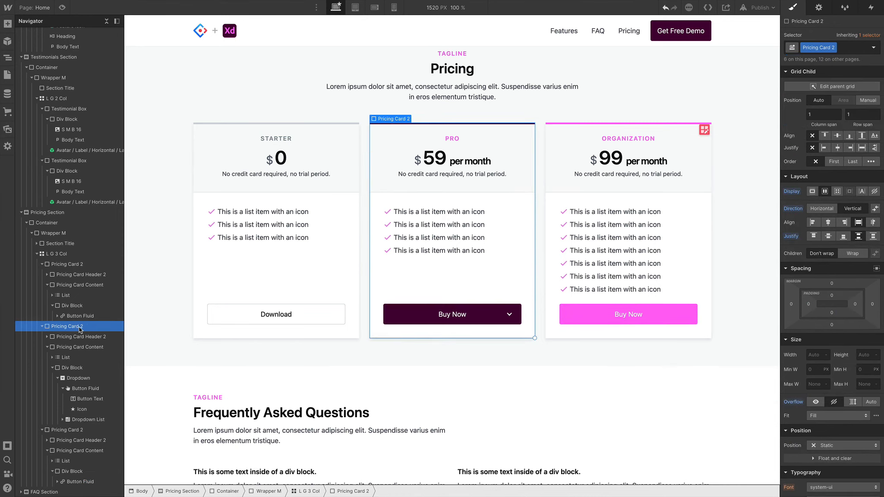
{"action": "scroll", "coordinate": [840, 256], "scroll_direction": "down", "scroll_amount": 9}
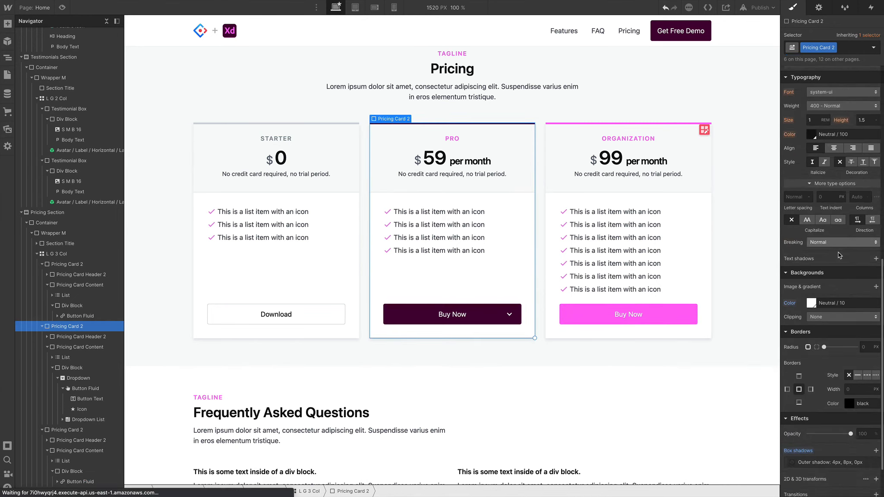
{"action": "scroll", "coordinate": [862, 355], "scroll_direction": "down", "scroll_amount": 1}
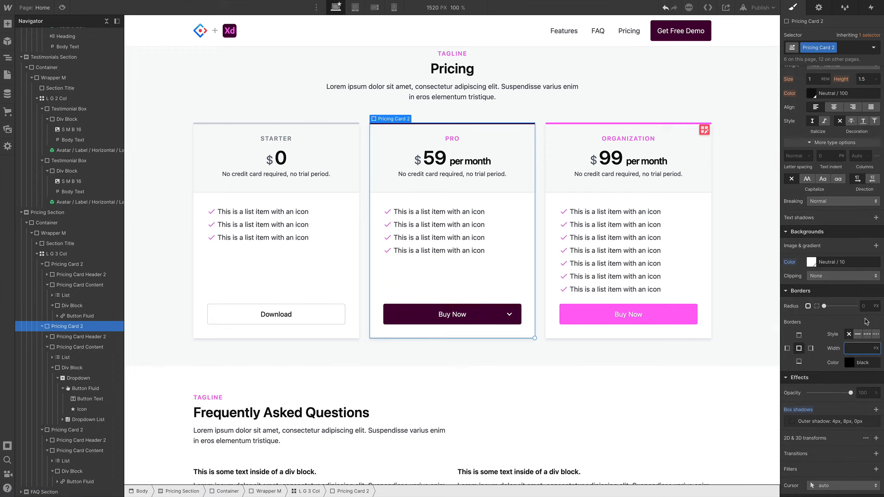
{"action": "left_click", "coordinate": [866, 304]}
{"action": "key", "text": "ctrl+shift+p"}
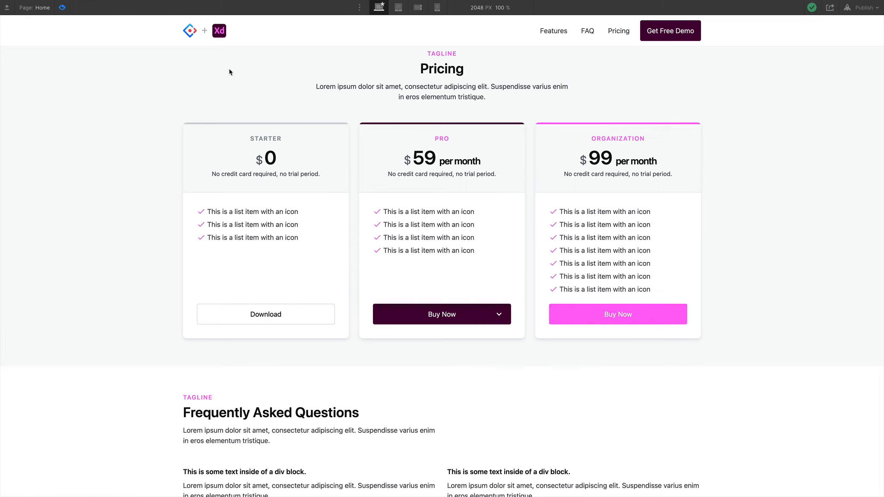
{"action": "left_click", "coordinate": [61, 8]}
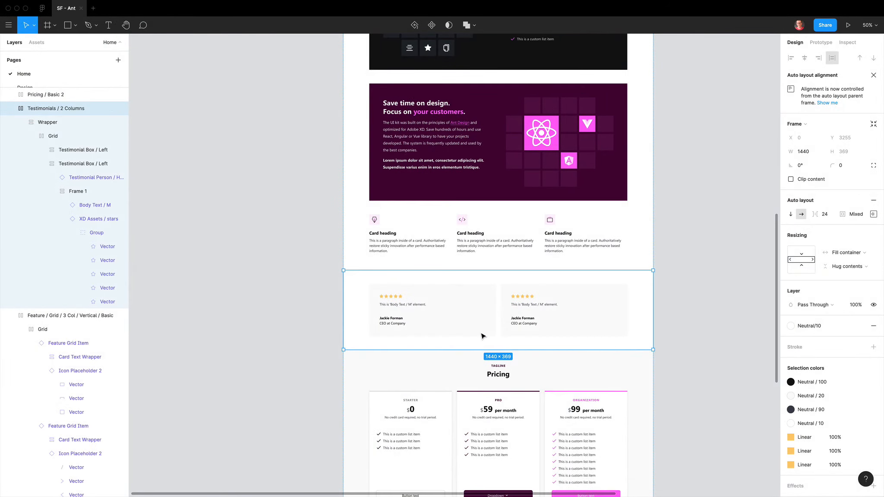
Compare the pricing section with the Figma design and select the pricing section's Wrapper M in Webflow
{"action": "scroll", "coordinate": [481, 333], "scroll_direction": "down", "scroll_amount": 5}
{"action": "scroll", "coordinate": [518, 362], "scroll_direction": "up", "scroll_amount": 5}
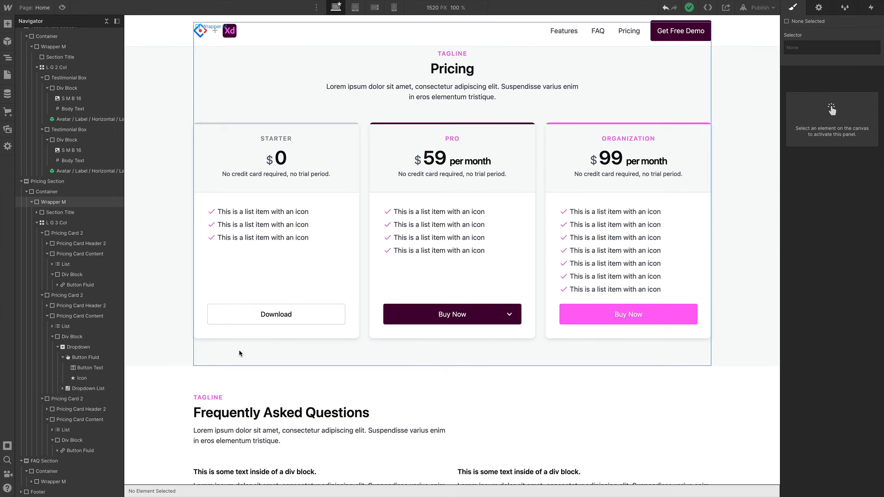
{"action": "left_click", "coordinate": [240, 354]}
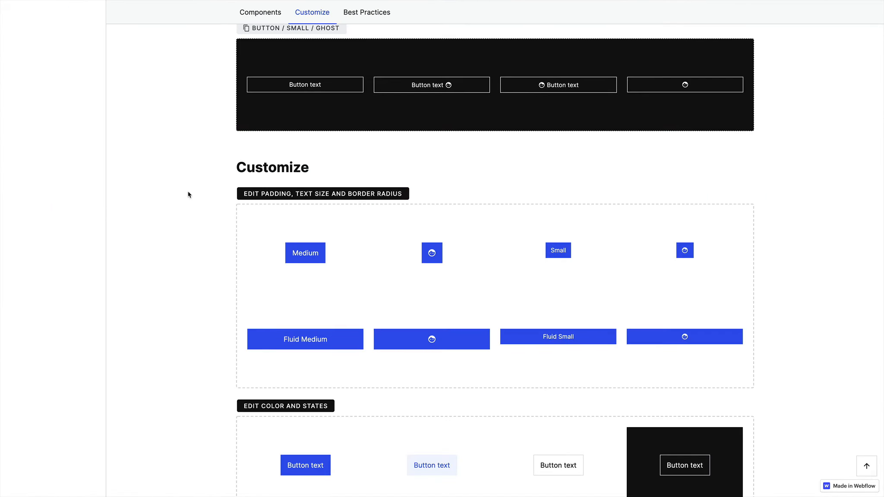
Switch to the systemflow style guide and open its Feature - Grid page
{"action": "scroll", "coordinate": [198, 210], "scroll_direction": "up", "scroll_amount": 20}
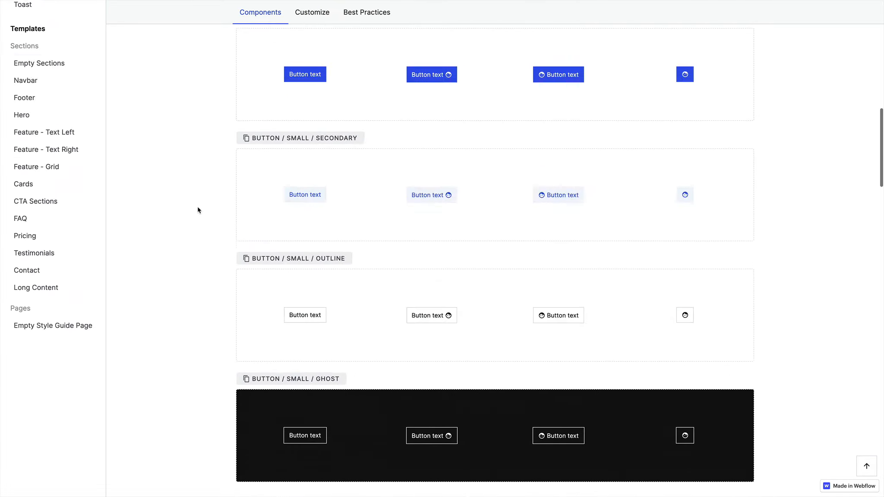
{"action": "scroll", "coordinate": [198, 211], "scroll_direction": "down", "scroll_amount": 5}
{"action": "scroll", "coordinate": [197, 211], "scroll_direction": "down", "scroll_amount": 6}
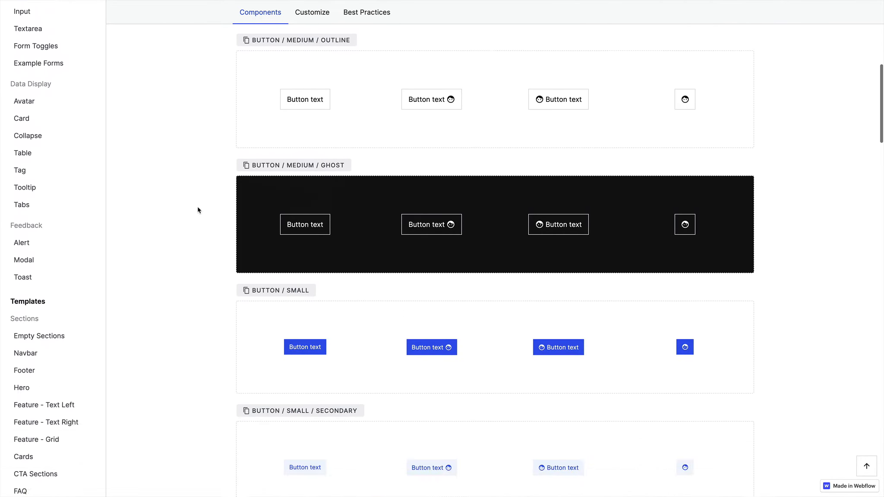
{"action": "left_click", "coordinate": [48, 354]}
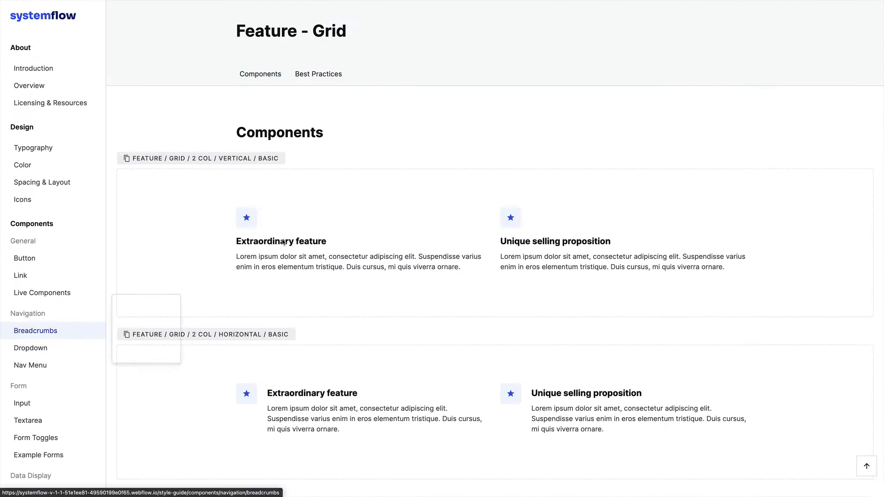
Look through the three-column, 3x2 and four-column feature grid variants on the Feature - Grid page
{"action": "scroll", "coordinate": [578, 146], "scroll_direction": "down", "scroll_amount": 8}
{"action": "scroll", "coordinate": [578, 145], "scroll_direction": "down", "scroll_amount": 12}
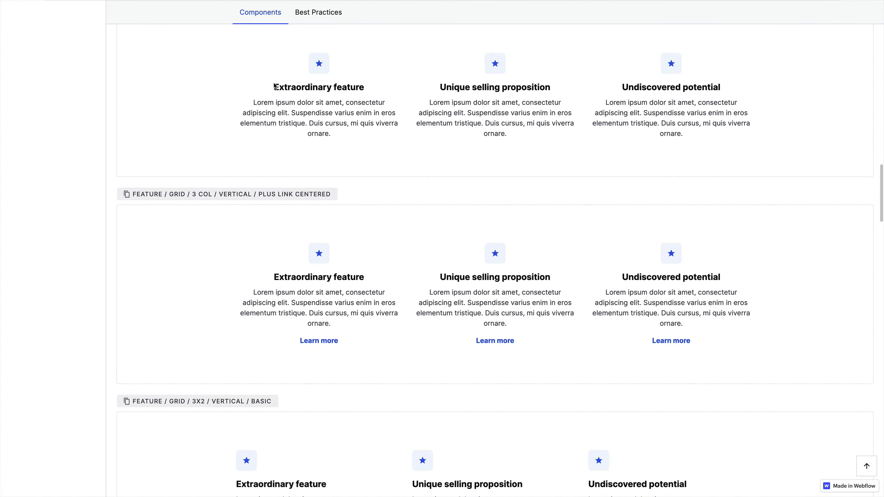
{"action": "left_click_drag", "start_coordinate": [274, 86], "coordinate": [538, 144]}
{"action": "left_click", "coordinate": [539, 145]}
{"action": "scroll", "coordinate": [336, 110], "scroll_direction": "up", "scroll_amount": 2}
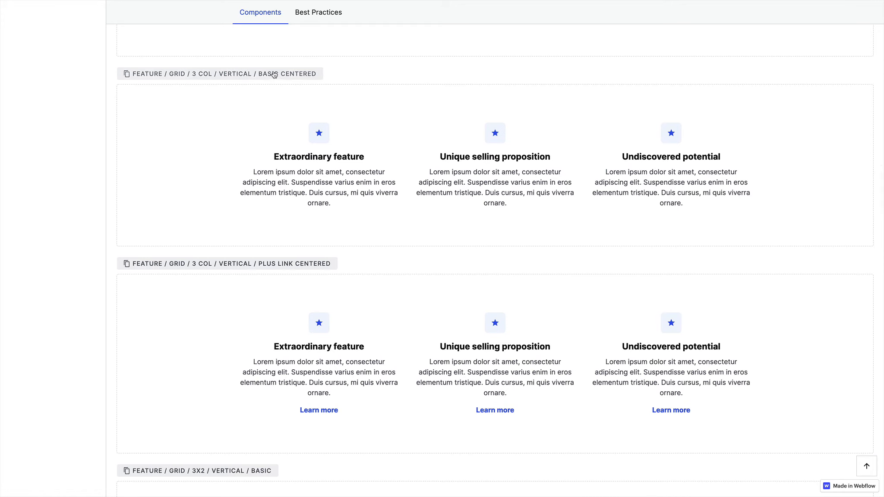
{"action": "scroll", "coordinate": [712, 187], "scroll_direction": "down", "scroll_amount": 20}
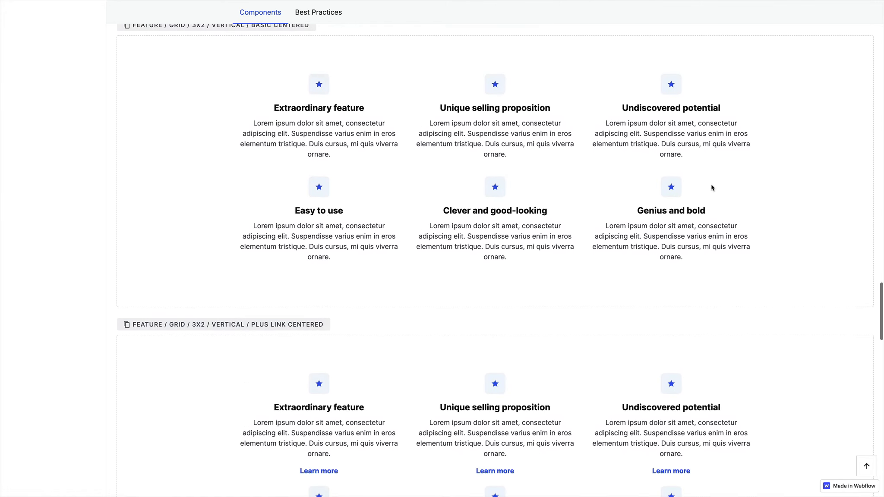
{"action": "scroll", "coordinate": [712, 187], "scroll_direction": "down", "scroll_amount": 14}
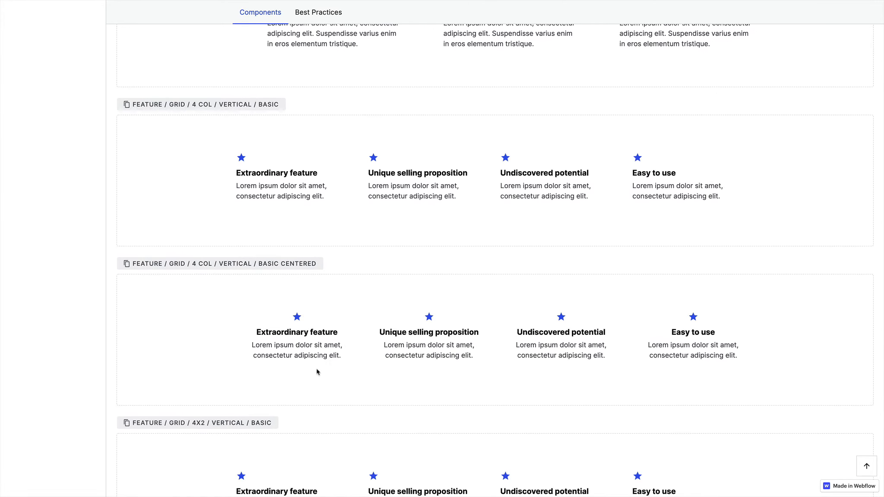
{"action": "left_click_drag", "start_coordinate": [317, 372], "coordinate": [691, 334]}
{"action": "left_click", "coordinate": [691, 333]}
Copy the name of the Feature / Grid / 4 Col / Vertical / Basic Centered component and return to Webflow
{"action": "scroll", "coordinate": [250, 302], "scroll_direction": "down", "scroll_amount": 1}
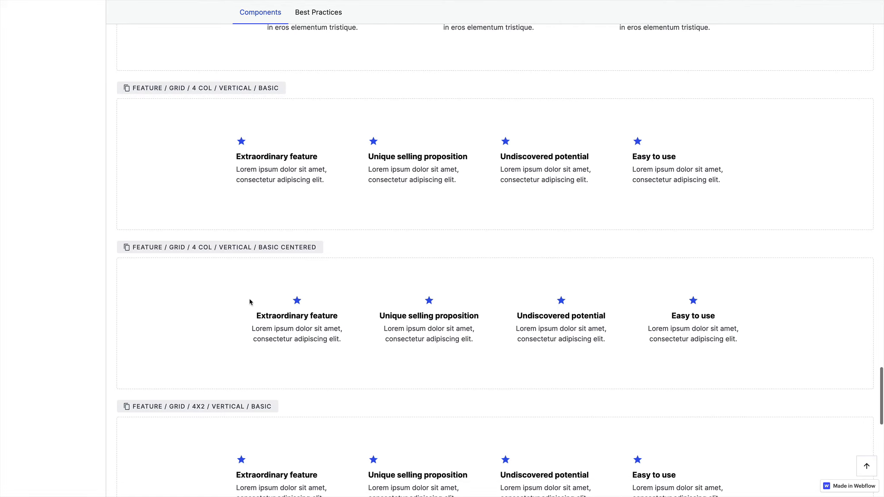
{"action": "left_click", "coordinate": [217, 251]}
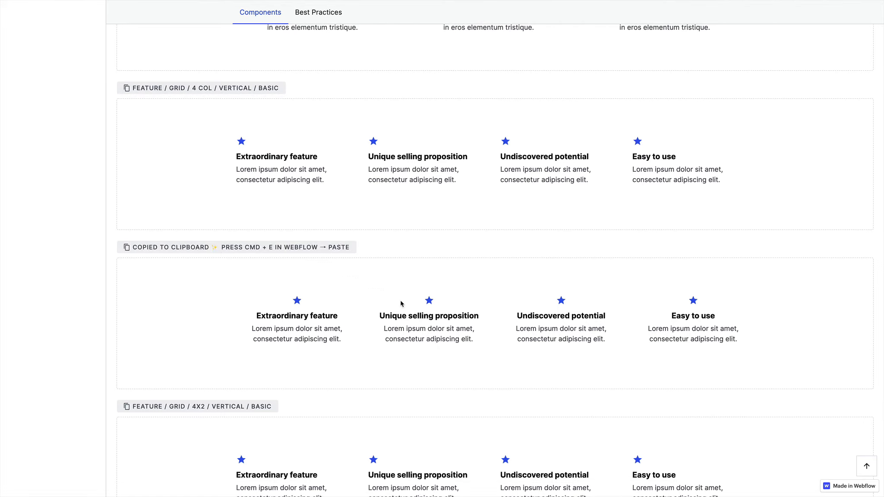
{"action": "key", "text": "ctrl+Tab"}
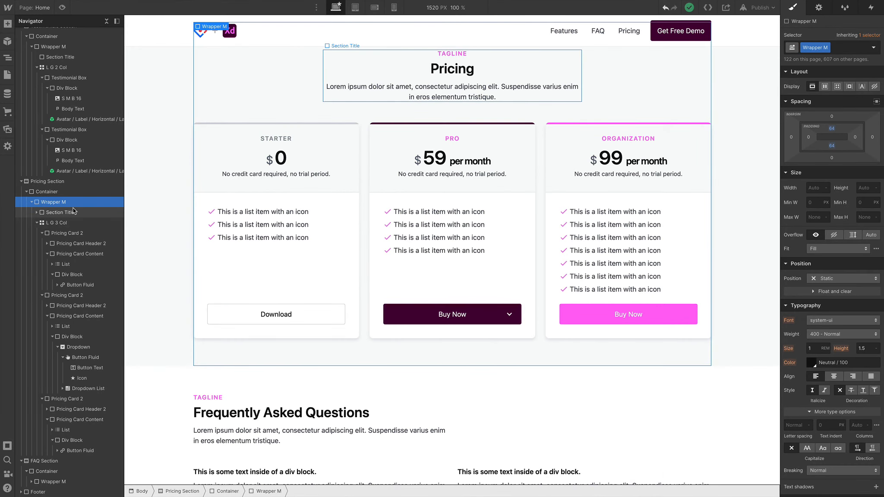
Try to insert the copied feature grid symbol inside the pricing section's Wrapper M using quick find
{"action": "key", "text": "super+e"}
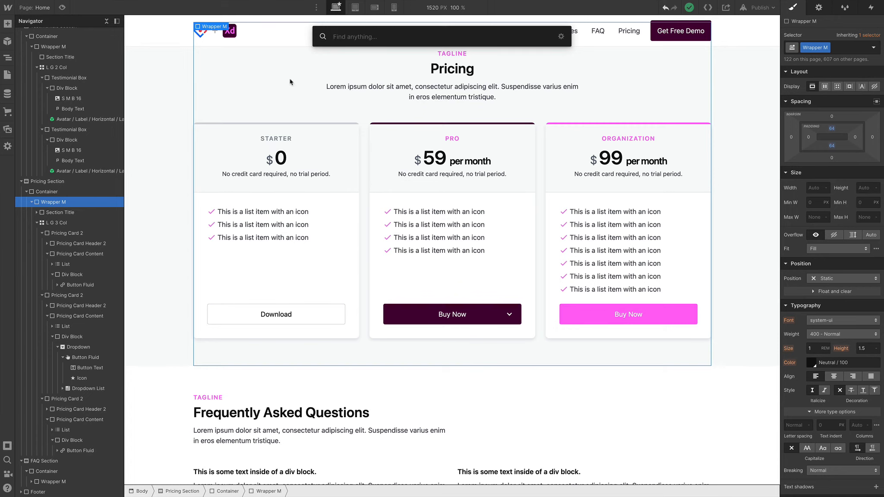
{"action": "key", "text": "super+v"}
{"action": "key", "text": "Return"}
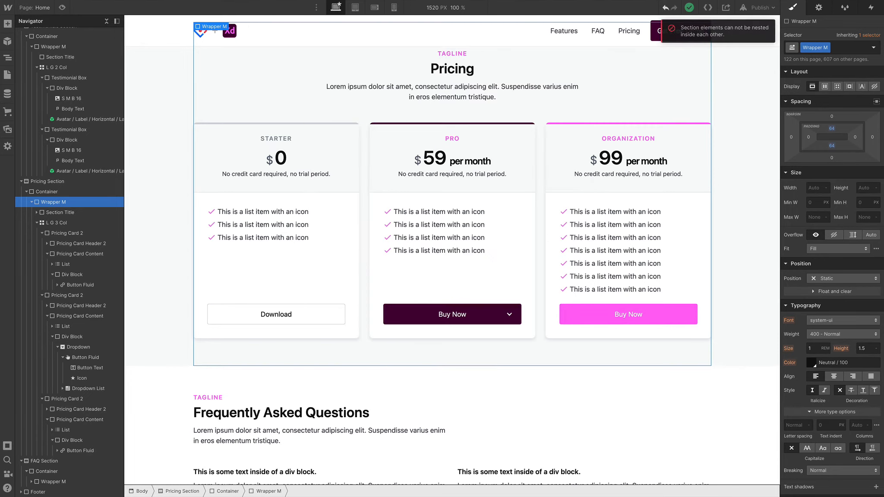
Insert the Feature / Grid / 4 Col / Vertical / Basic Centered symbol into the page Body and unlink its instance
{"action": "scroll", "coordinate": [78, 111], "scroll_direction": "up", "scroll_amount": 10}
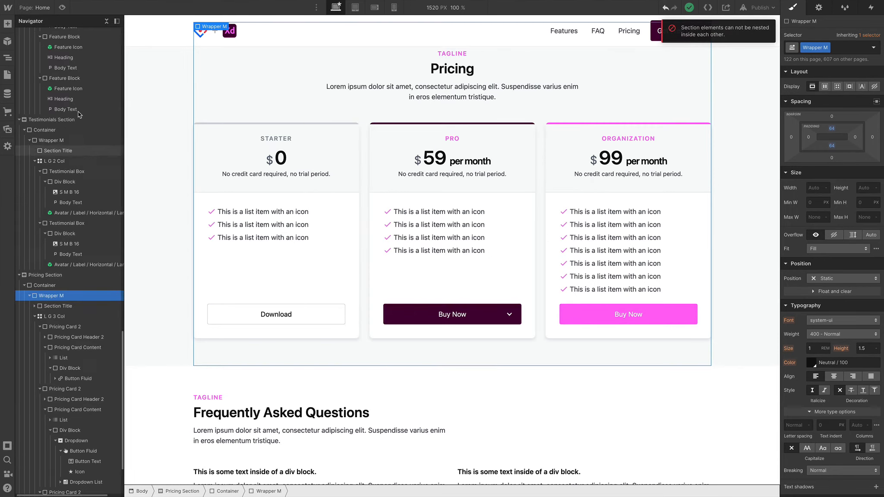
{"action": "scroll", "coordinate": [75, 90], "scroll_direction": "up", "scroll_amount": 5}
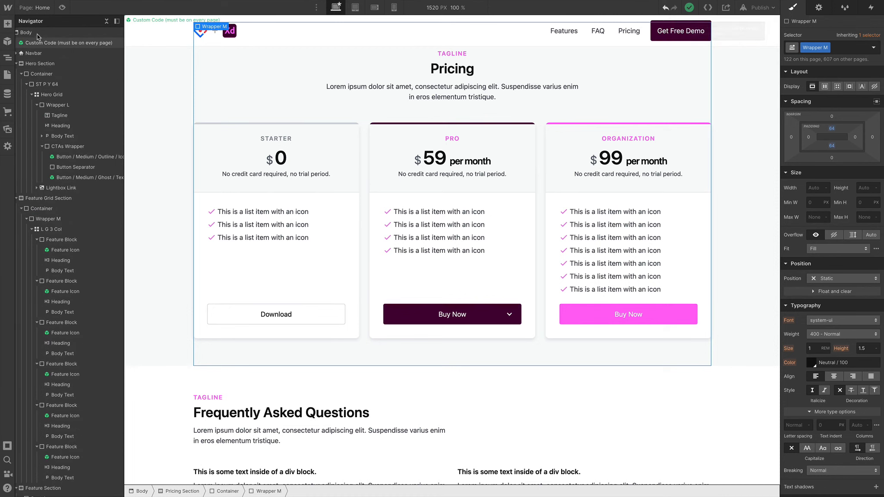
{"action": "left_click", "coordinate": [38, 33]}
{"action": "key", "text": "ctrl+e"}
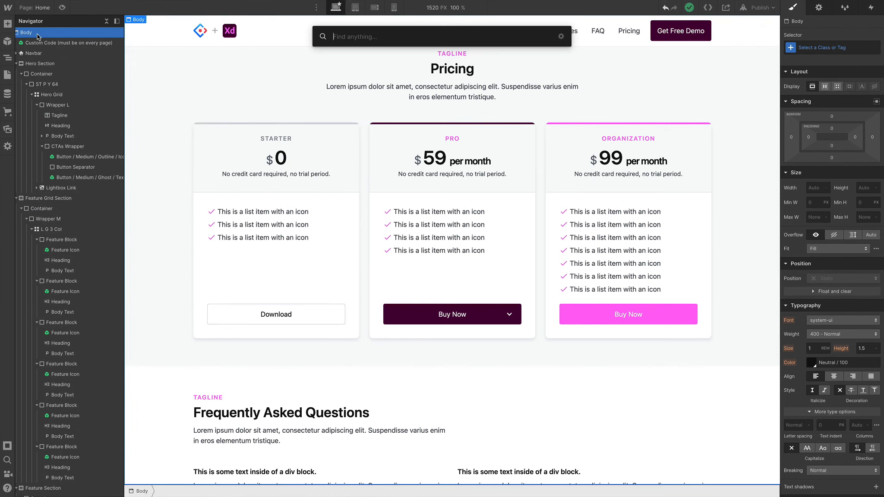
{"action": "key", "text": "ctrl+v"}
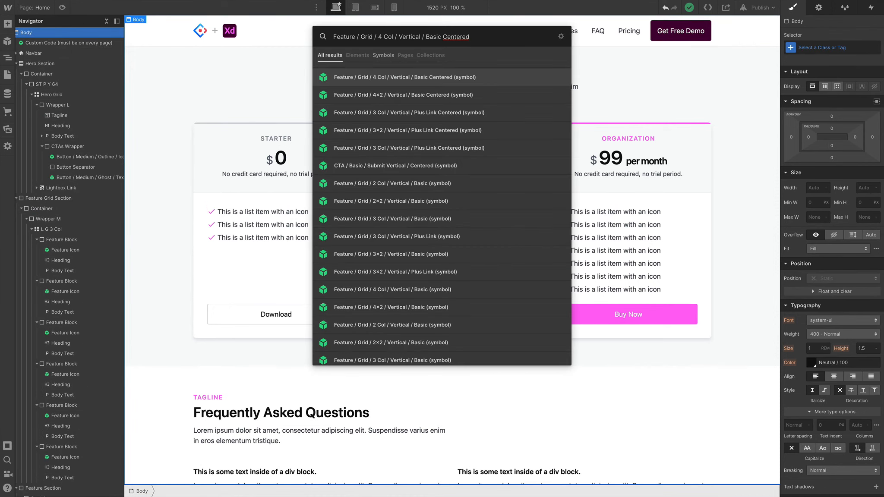
{"action": "key", "text": "Return"}
{"action": "right_click", "coordinate": [223, 409]}
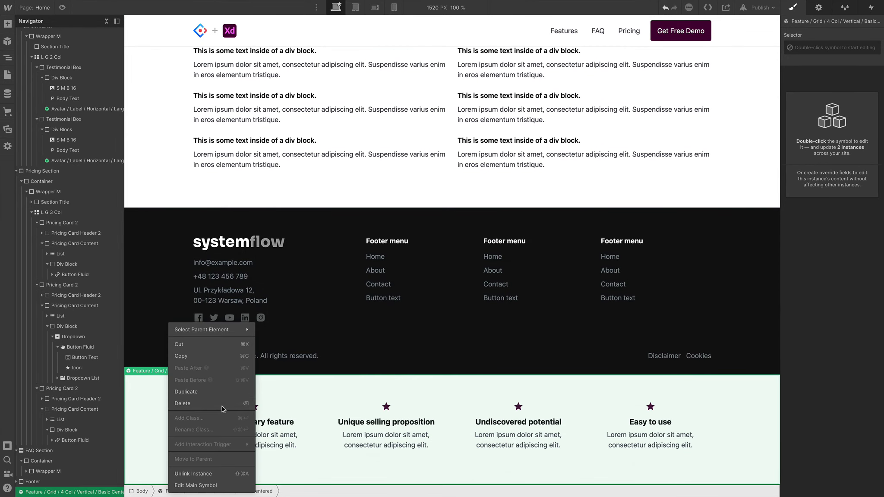
{"action": "left_click", "coordinate": [213, 475]}
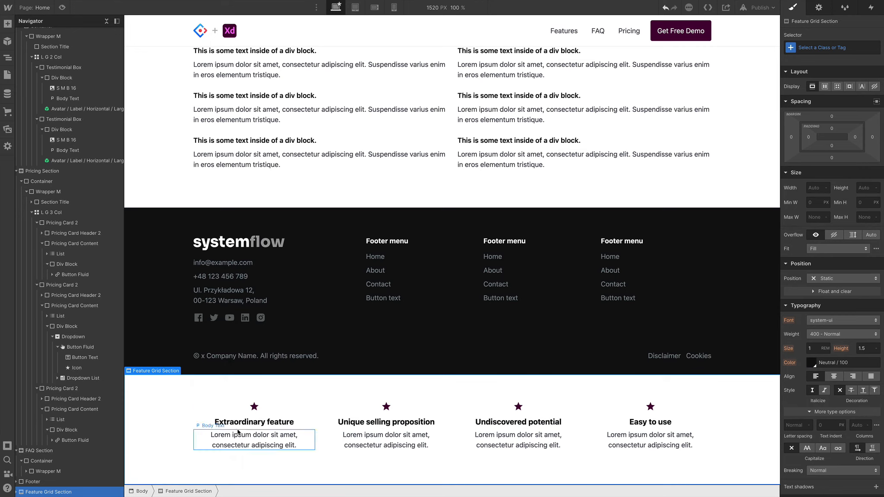
Look at the structure of the inserted four-column Feature Grid Section below the footer and delete the section
{"action": "left_click", "coordinate": [194, 431]}
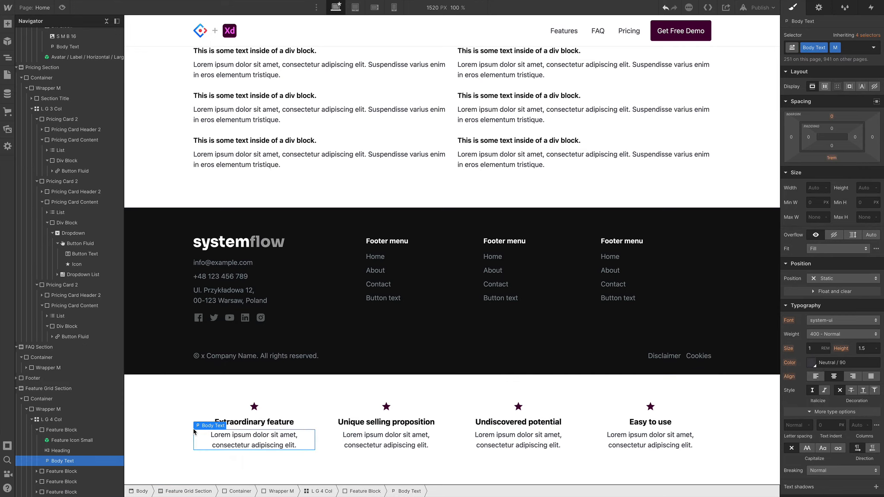
{"action": "left_click", "coordinate": [63, 421]}
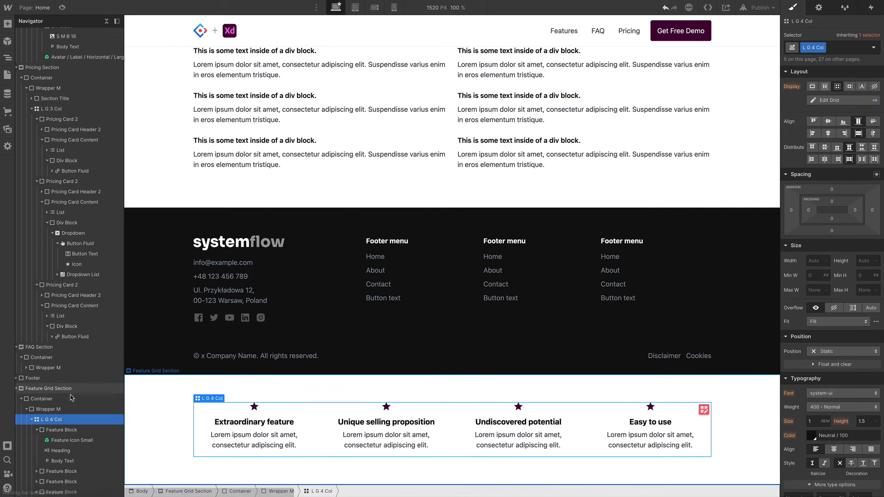
{"action": "left_click", "coordinate": [52, 388]}
{"action": "key", "text": "Delete"}
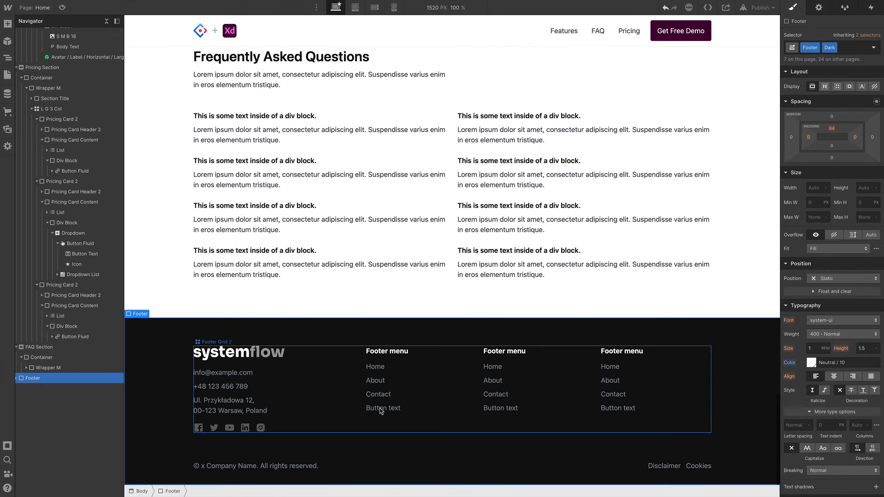
{"action": "scroll", "coordinate": [380, 408], "scroll_direction": "up", "scroll_amount": 5}
{"action": "scroll", "coordinate": [380, 410], "scroll_direction": "down", "scroll_amount": 2}
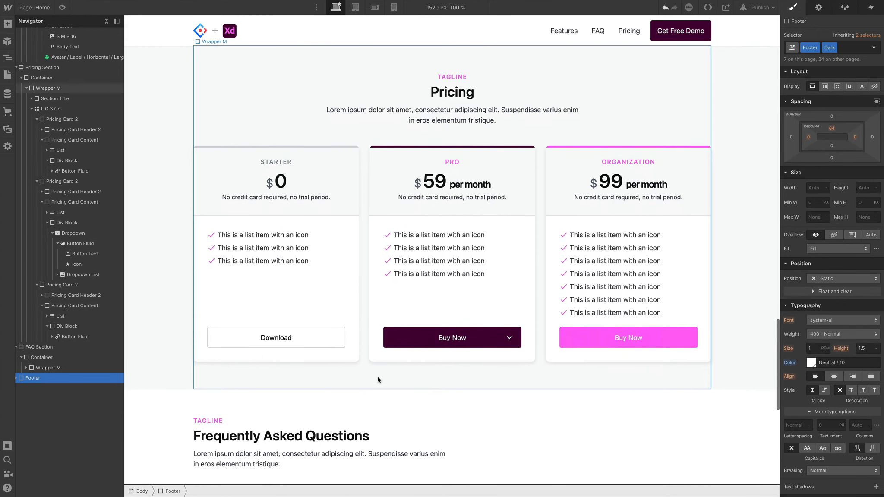
Paste the copied L G 4 Col feature grid into the pricing section's Wrapper M and expand its feature blocks
{"action": "left_click", "coordinate": [377, 375]}
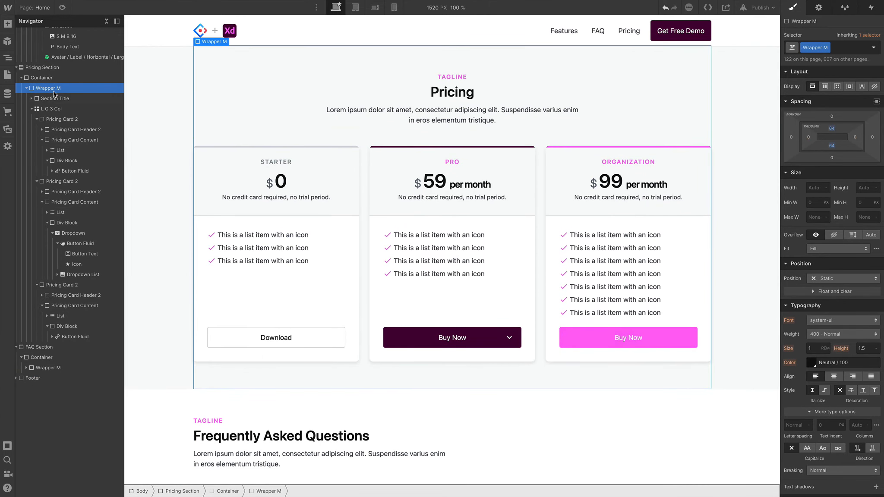
{"action": "key", "text": "ctrl+v"}
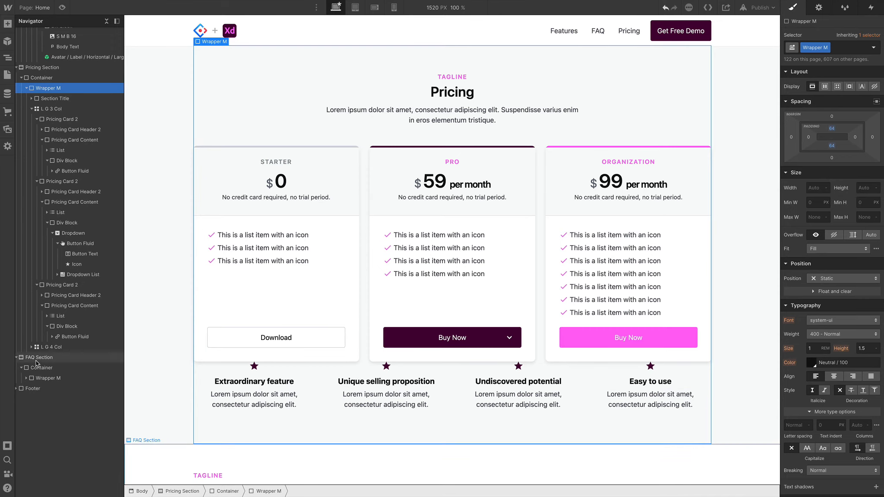
{"action": "left_click", "coordinate": [31, 348]}
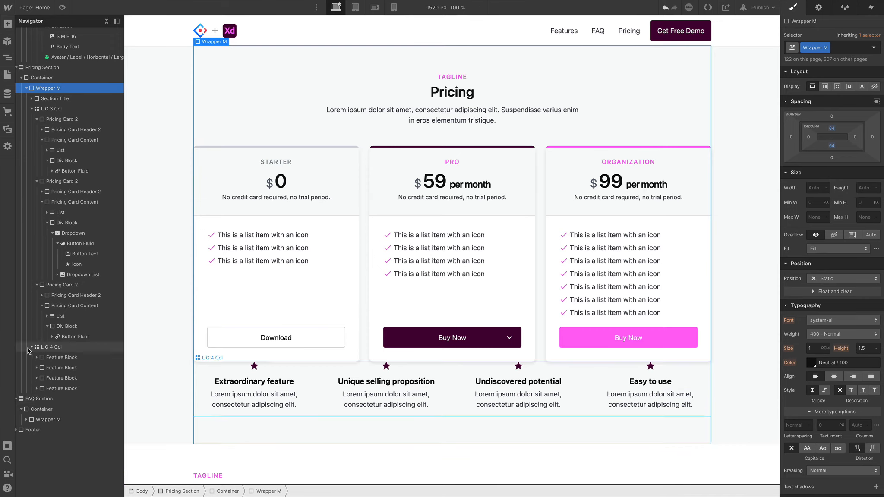
Delete the fourth Feature Block from the pricing section's L G 4 Col grid and reduce the grid to three columns
{"action": "left_click", "coordinate": [67, 389]}
{"action": "key", "text": "Delete"}
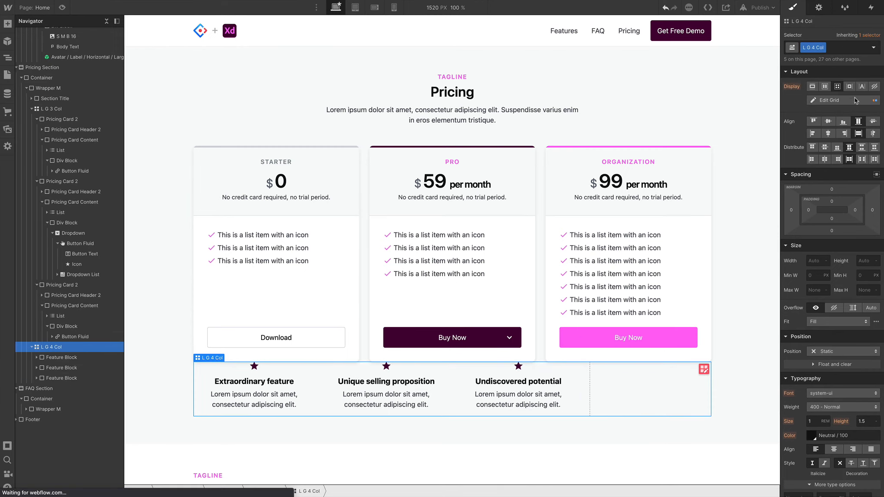
{"action": "left_click", "coordinate": [851, 105]}
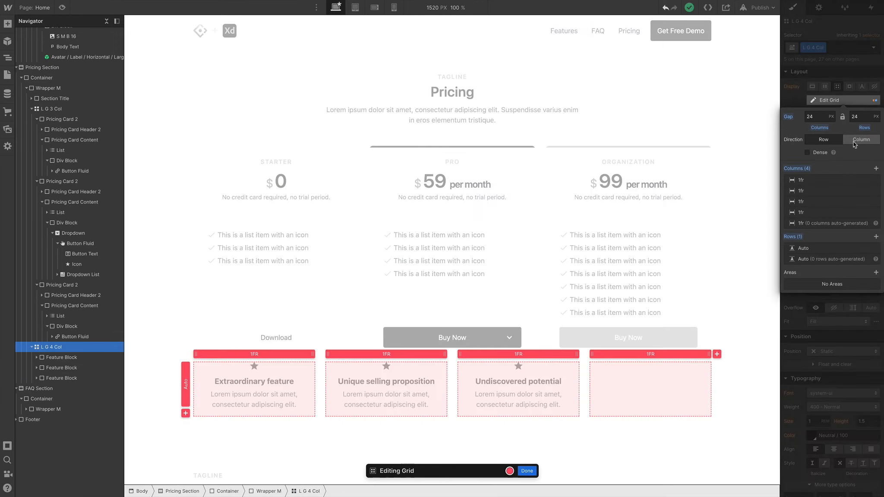
{"action": "left_click", "coordinate": [875, 213]}
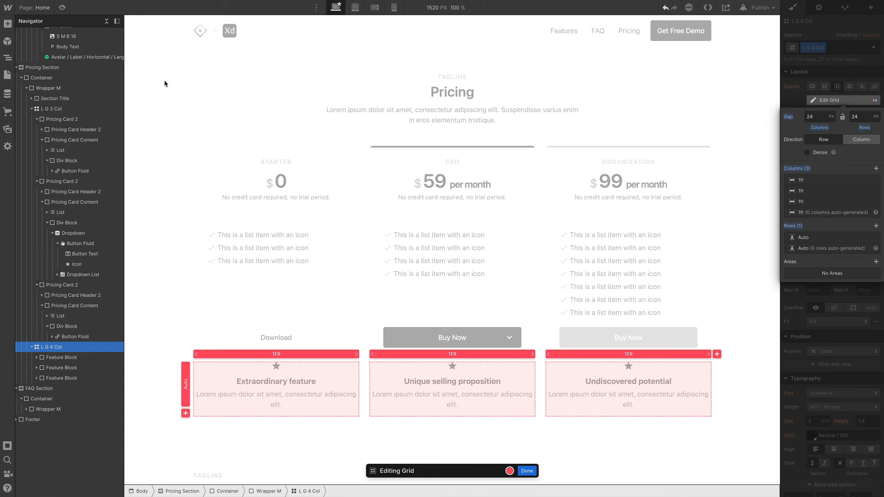
{"action": "left_click", "coordinate": [527, 471]}
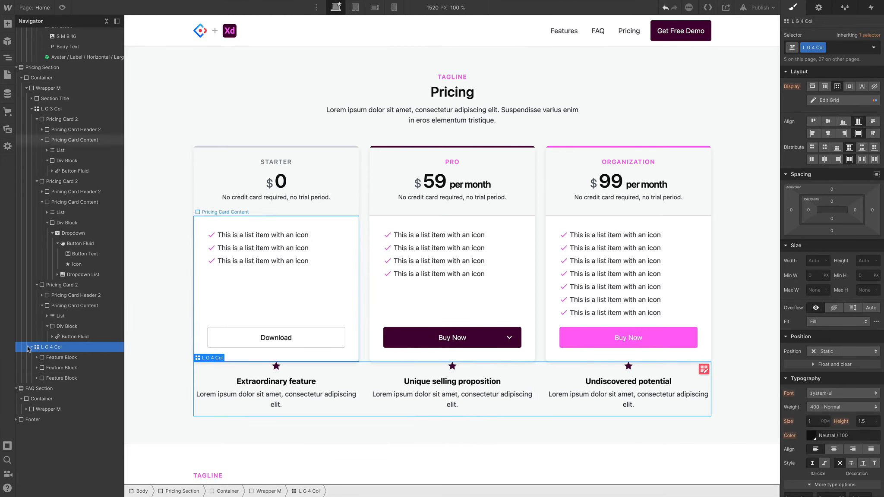
Add the S M T 48 combo class to the L G 4 Col grid below the pricing cards
{"action": "key", "text": "ctrl+Return"}
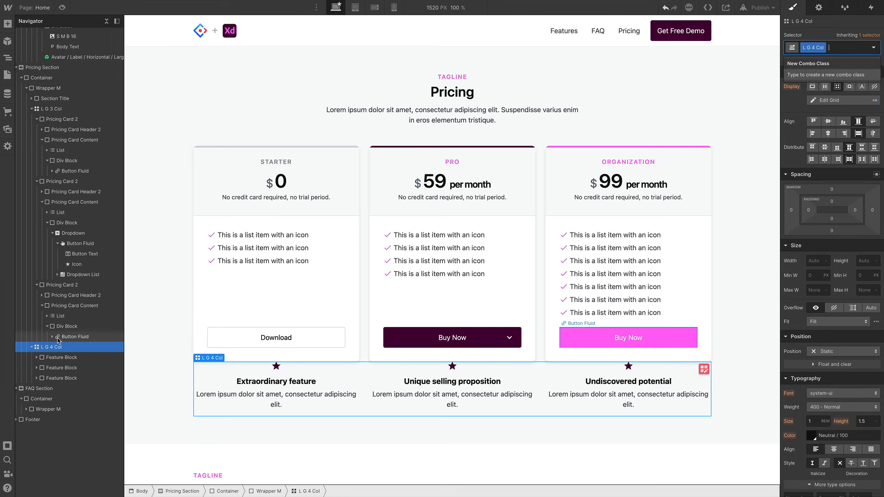
{"action": "type", "text": "smt"}
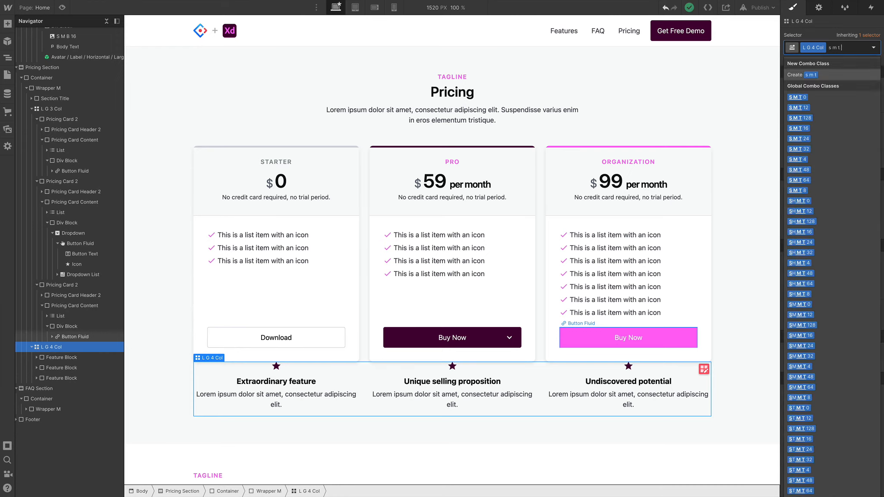
{"action": "key", "text": "Down"}
{"action": "key", "text": "Down"}
{"action": "key", "text": "Down"}
{"action": "key", "text": "Down"}
{"action": "key", "text": "Down"}
{"action": "key", "text": "Down"}
{"action": "key", "text": "Down"}
{"action": "key", "text": "Down"}
{"action": "key", "text": "Down"}
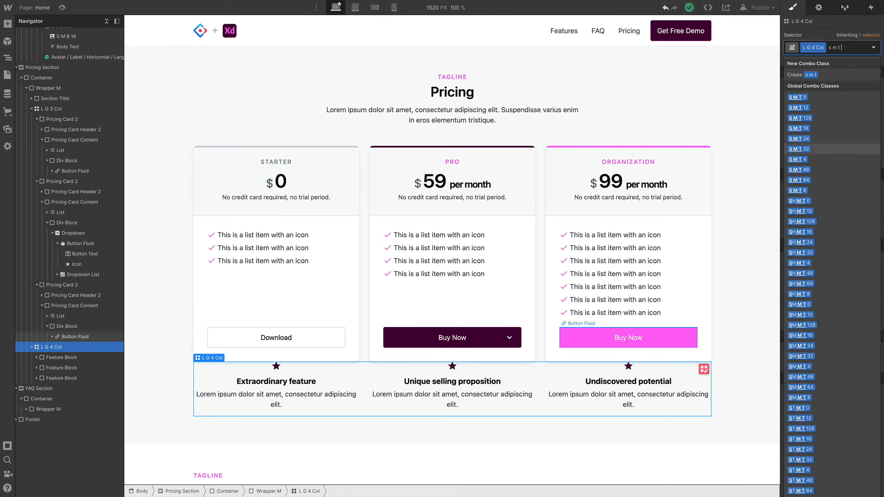
{"action": "key", "text": "Up"}
{"action": "key", "text": "Return"}
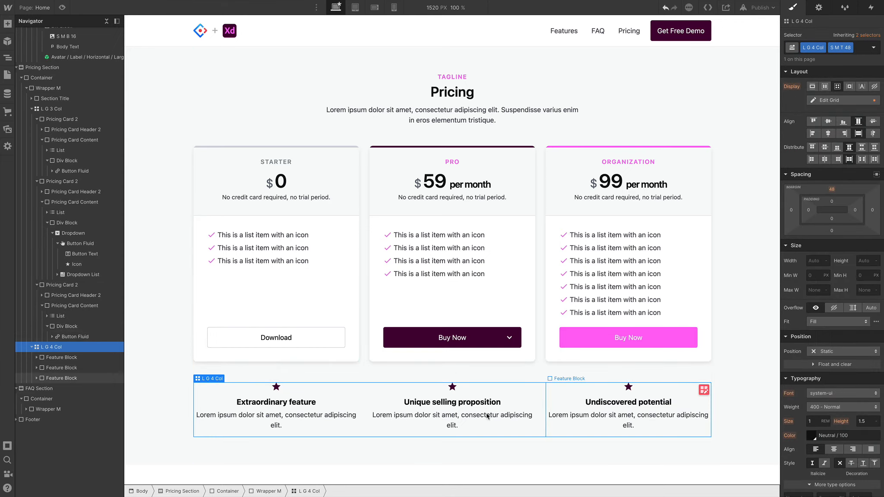
Override the icon text of the Extraordinary feature block's small icon below the pricing cards with "lock"
{"action": "left_click", "coordinate": [277, 388]}
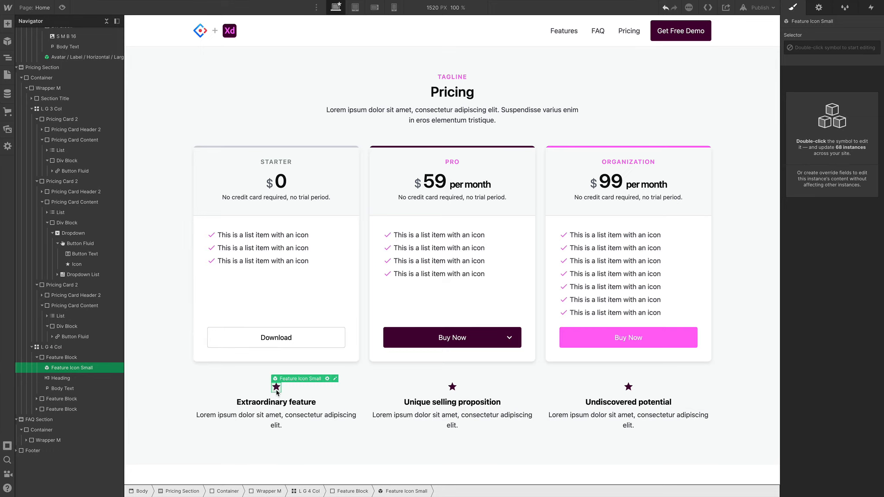
{"action": "left_click", "coordinate": [822, 8]}
{"action": "left_click", "coordinate": [830, 66]}
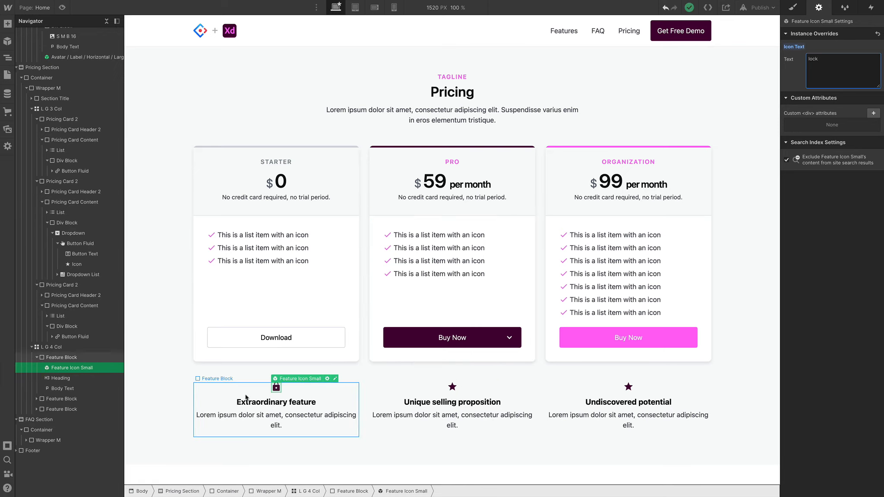
Delete the body text paragraph under the Pricing heading in the section title
{"action": "scroll", "coordinate": [449, 395], "scroll_direction": "down", "scroll_amount": 5}
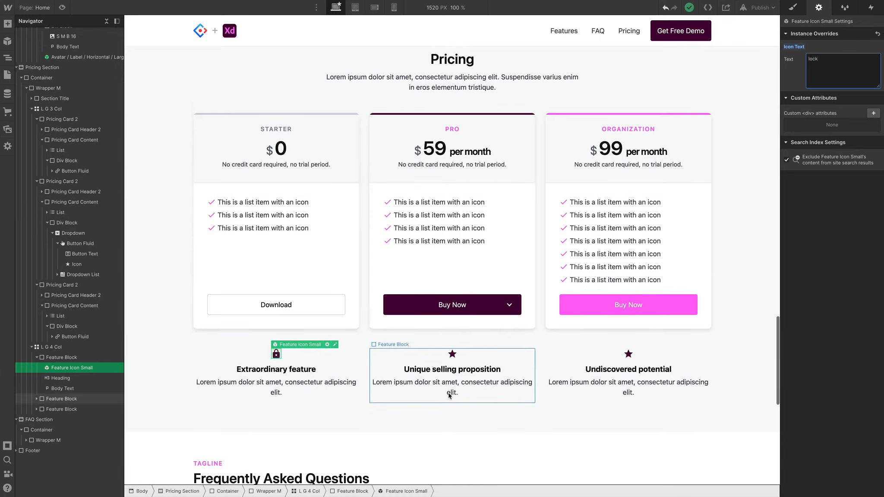
{"action": "scroll", "coordinate": [516, 363], "scroll_direction": "up", "scroll_amount": 7}
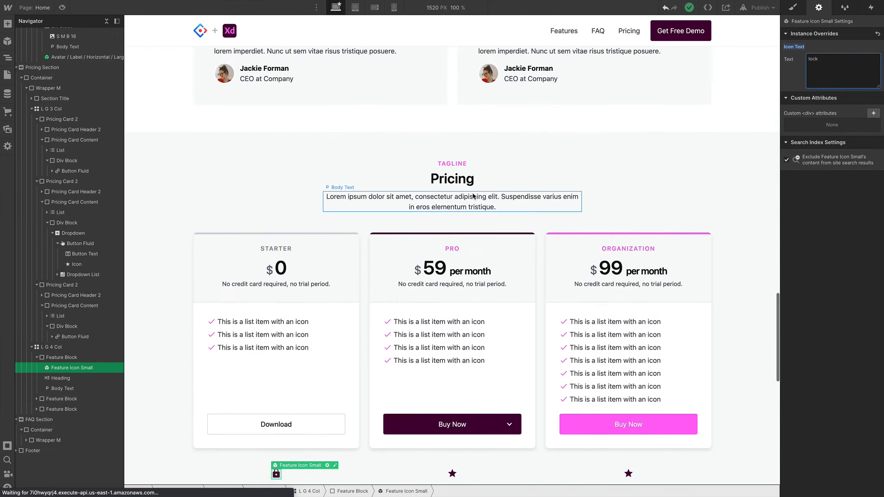
{"action": "left_click", "coordinate": [484, 208]}
{"action": "key", "text": "Delete"}
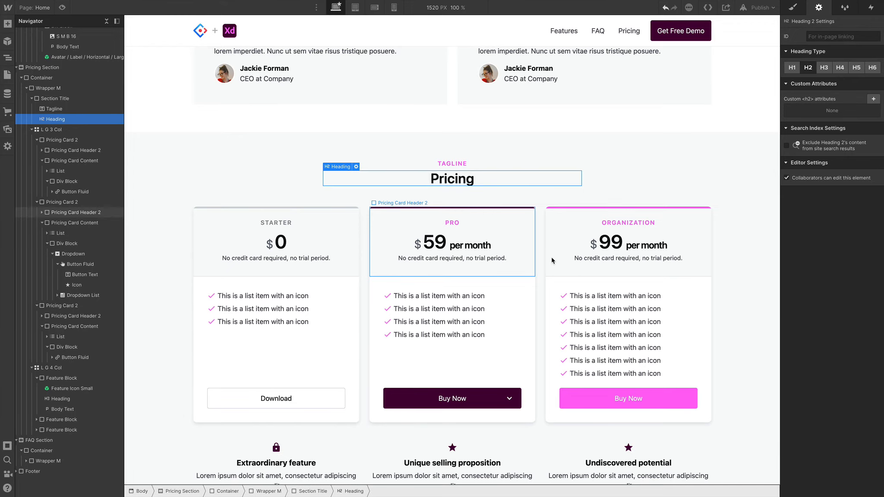
Review the page down to the footer on desktop, and examine every section's layout at the 768 px tablet breakpoint
{"action": "scroll", "coordinate": [552, 260], "scroll_direction": "down", "scroll_amount": 10}
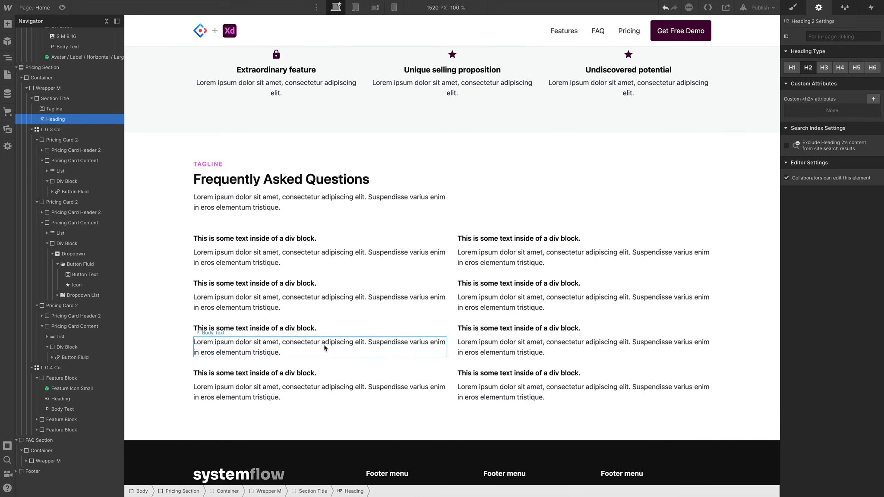
{"action": "scroll", "coordinate": [406, 339], "scroll_direction": "down", "scroll_amount": 3}
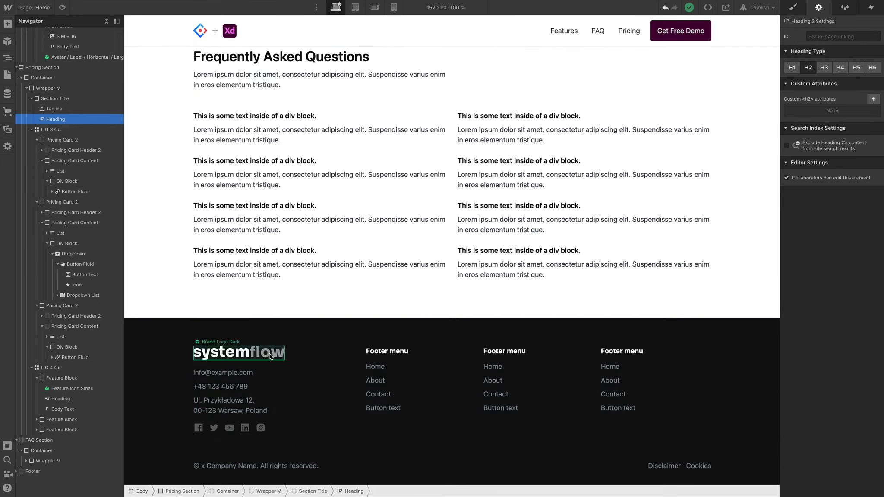
{"action": "scroll", "coordinate": [442, 341], "scroll_direction": "up", "scroll_amount": 20}
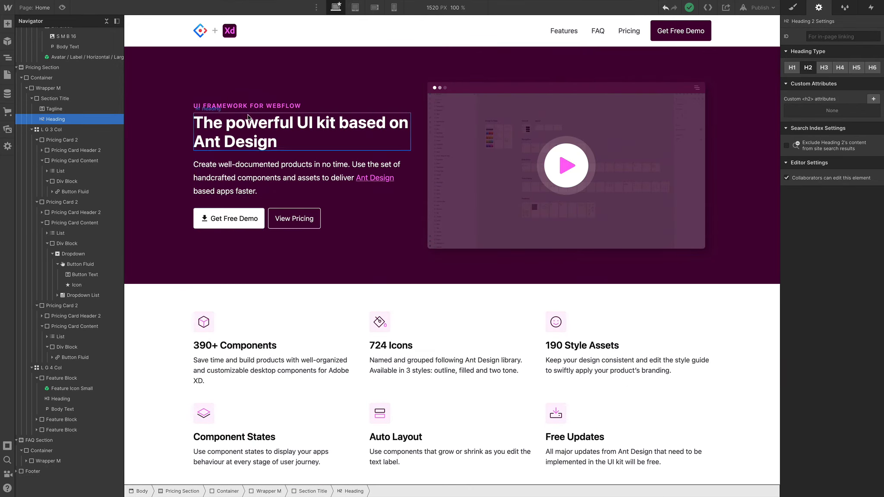
{"action": "left_click", "coordinate": [357, 9]}
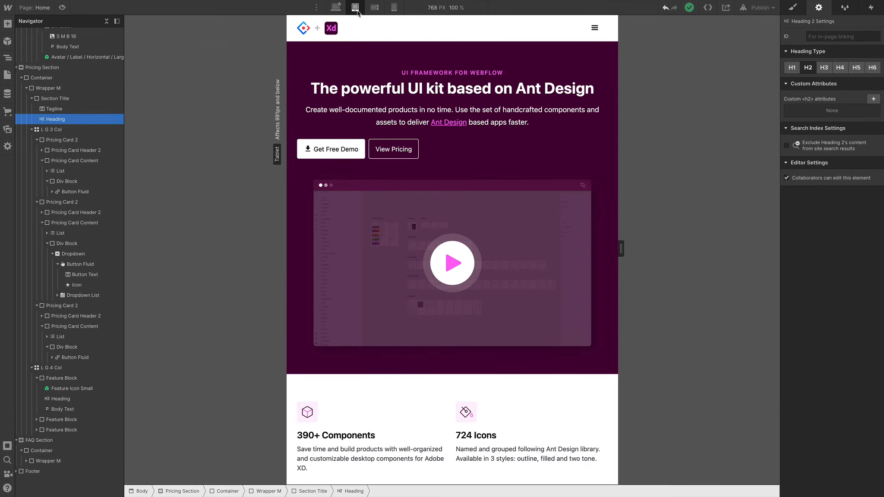
{"action": "scroll", "coordinate": [502, 253], "scroll_direction": "down", "scroll_amount": 20}
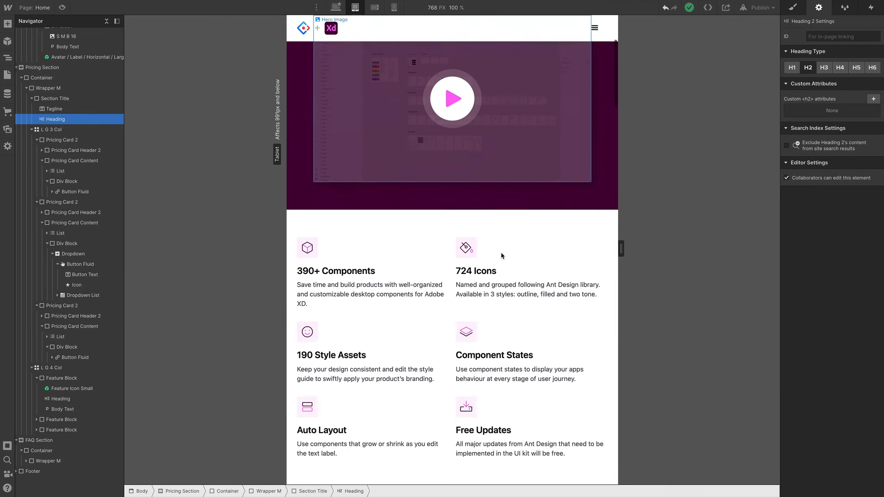
{"action": "scroll", "coordinate": [501, 253], "scroll_direction": "down", "scroll_amount": 15}
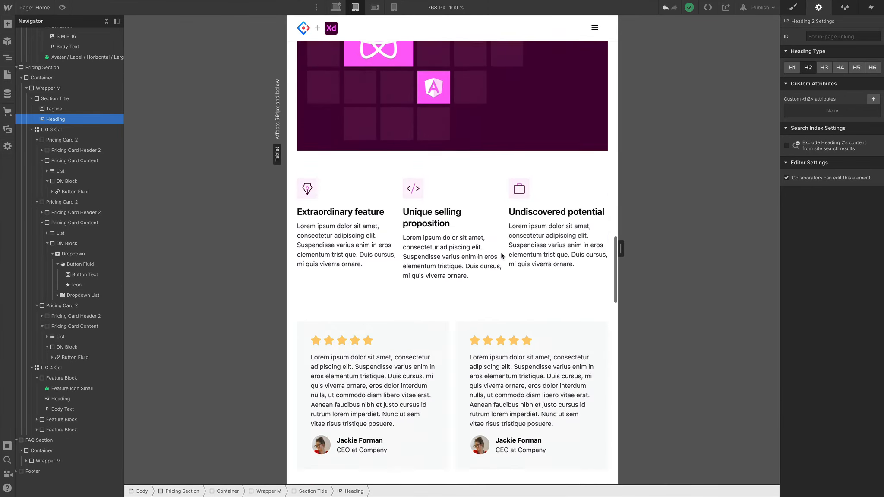
{"action": "scroll", "coordinate": [501, 256], "scroll_direction": "down", "scroll_amount": 15}
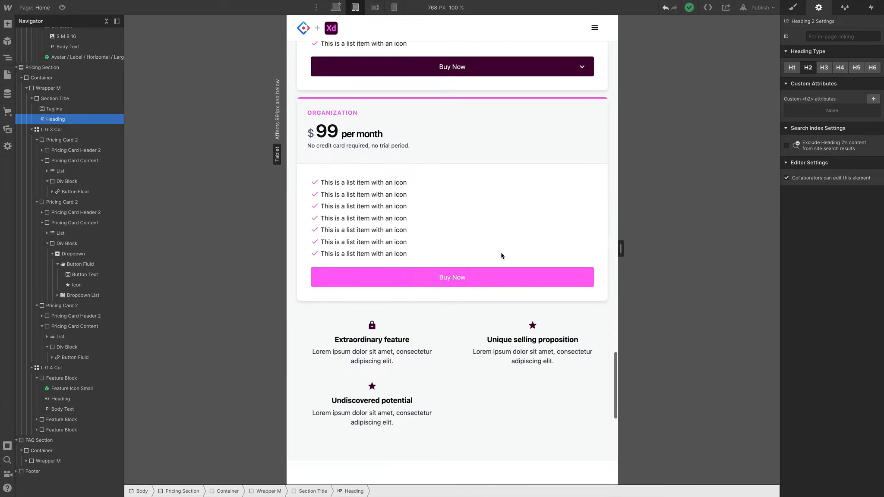
{"action": "scroll", "coordinate": [502, 255], "scroll_direction": "up", "scroll_amount": 20}
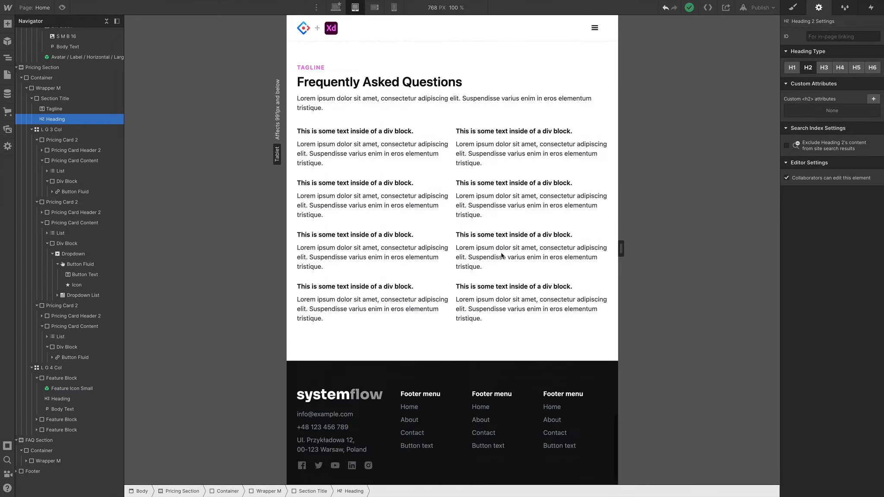
{"action": "scroll", "coordinate": [501, 254], "scroll_direction": "up", "scroll_amount": 6}
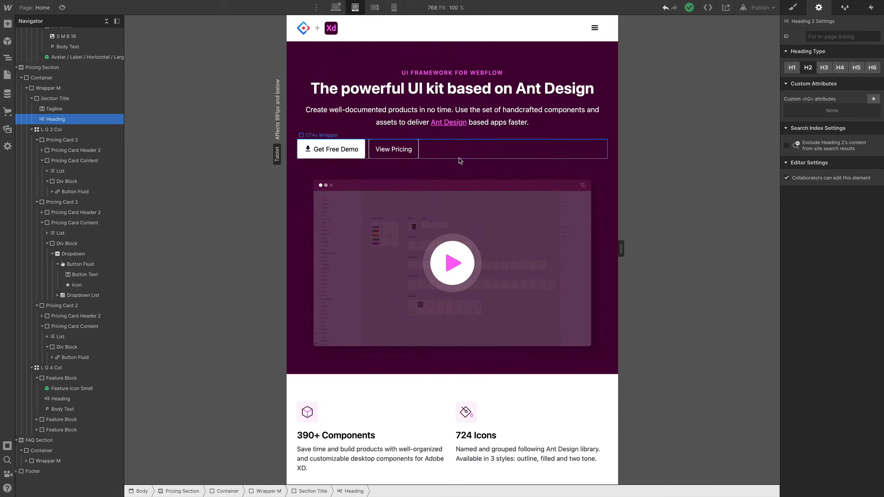
Justify the hero section's CTAs Wrapper to the center at the tablet breakpoint
{"action": "left_click", "coordinate": [460, 160]}
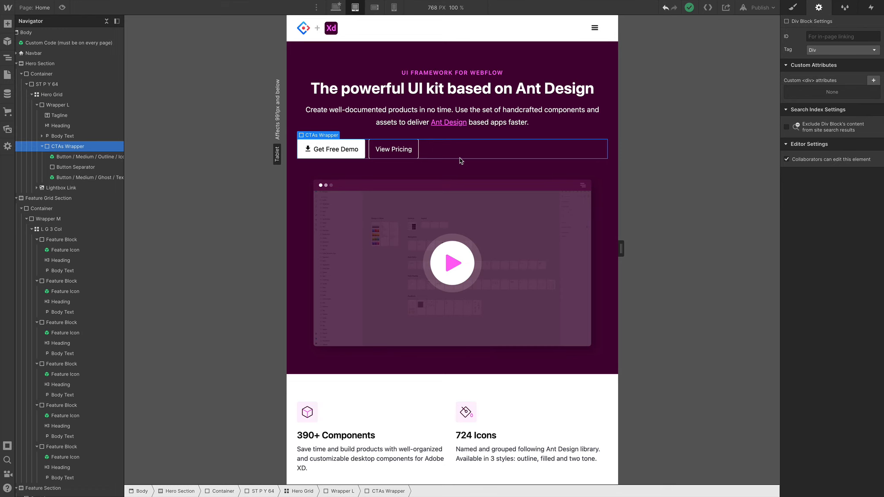
{"action": "left_click", "coordinate": [798, 11]}
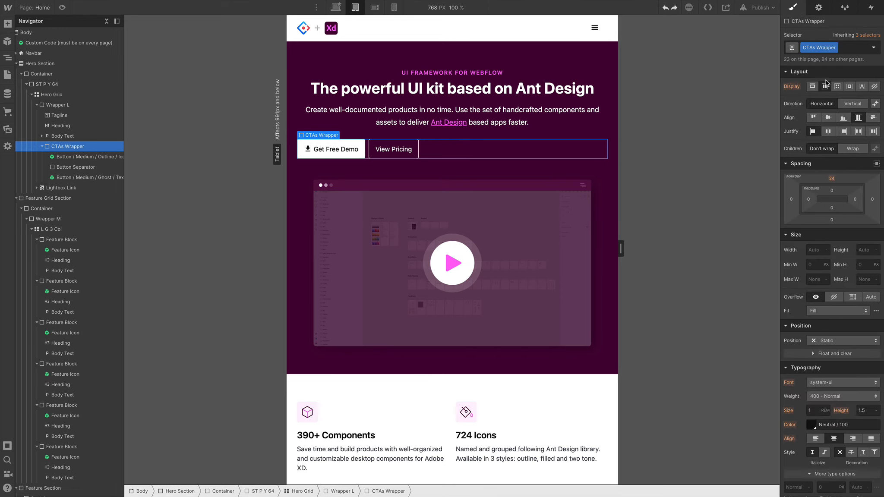
{"action": "left_click", "coordinate": [828, 131]}
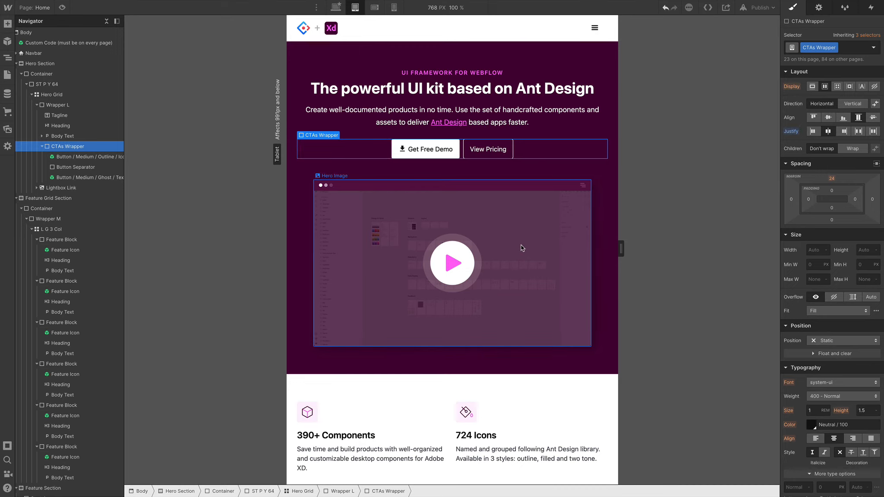
Hide the component preview image in the Pixel Perfect Components section at the tablet breakpoint by setting its display to none
{"action": "scroll", "coordinate": [533, 225], "scroll_direction": "down", "scroll_amount": 5}
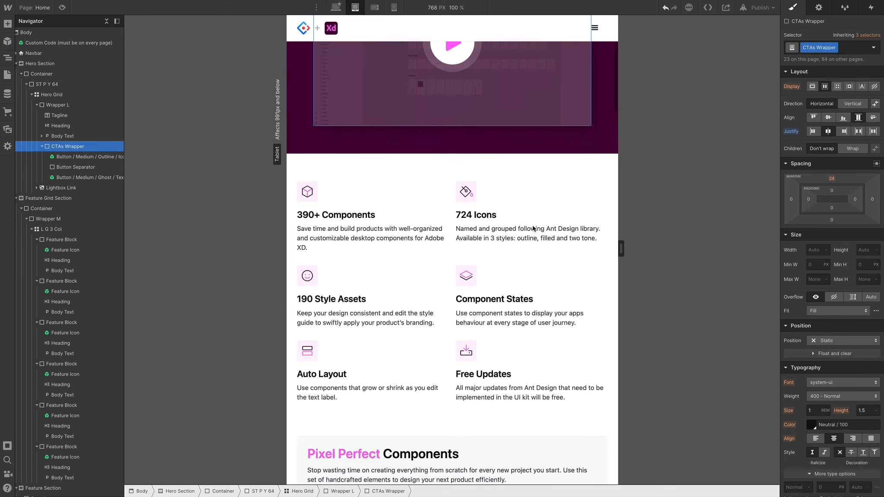
{"action": "scroll", "coordinate": [532, 229], "scroll_direction": "down", "scroll_amount": 1}
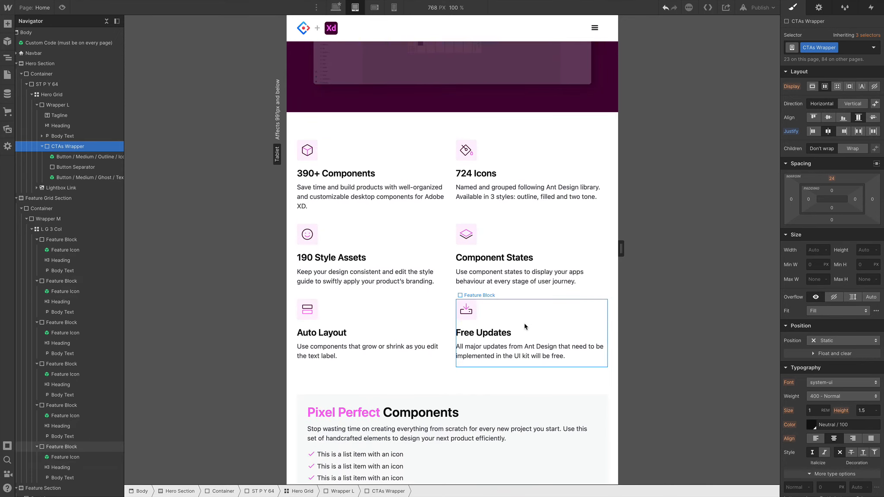
{"action": "scroll", "coordinate": [525, 327], "scroll_direction": "down", "scroll_amount": 6}
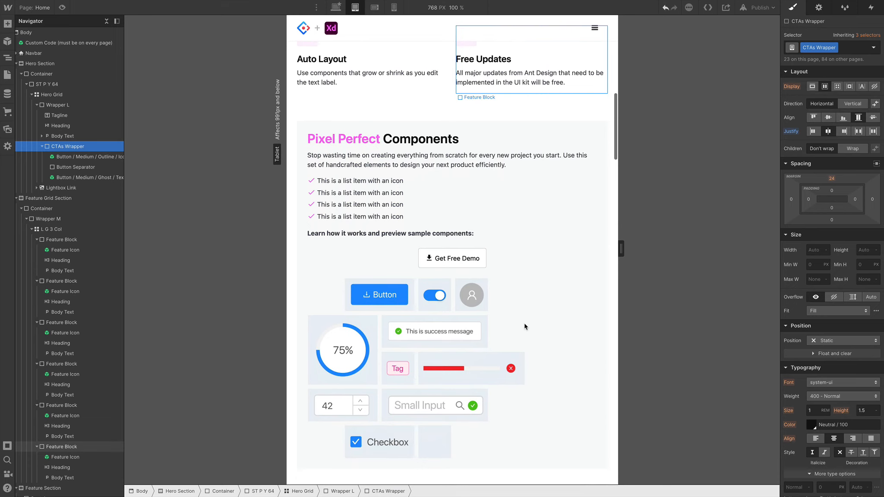
{"action": "scroll", "coordinate": [524, 326], "scroll_direction": "down", "scroll_amount": 9}
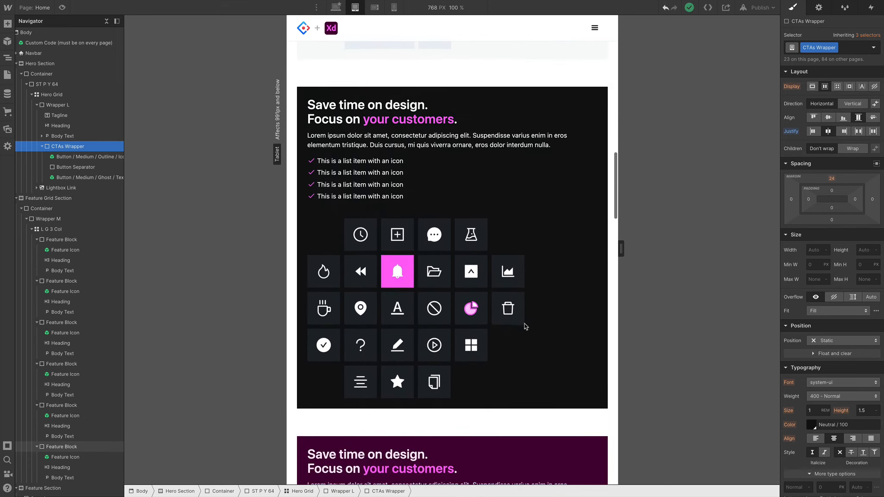
{"action": "scroll", "coordinate": [525, 327], "scroll_direction": "up", "scroll_amount": 3}
{"action": "scroll", "coordinate": [524, 326], "scroll_direction": "up", "scroll_amount": 5}
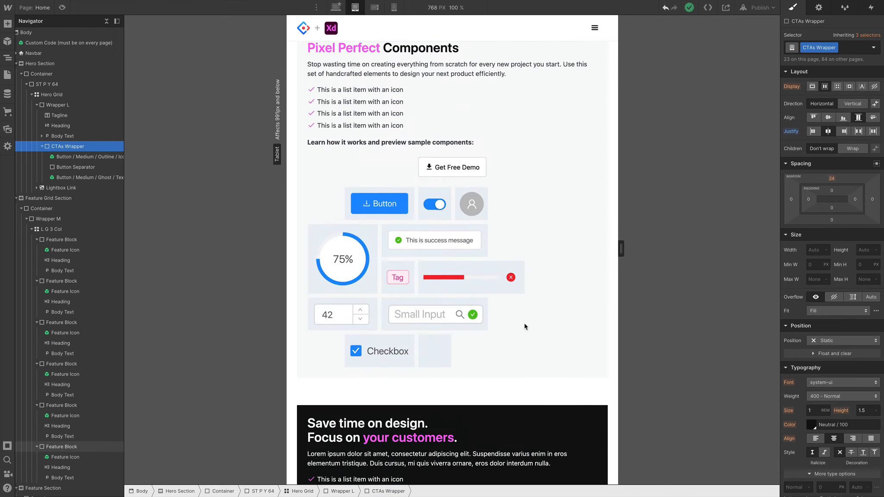
{"action": "left_click", "coordinate": [424, 286]}
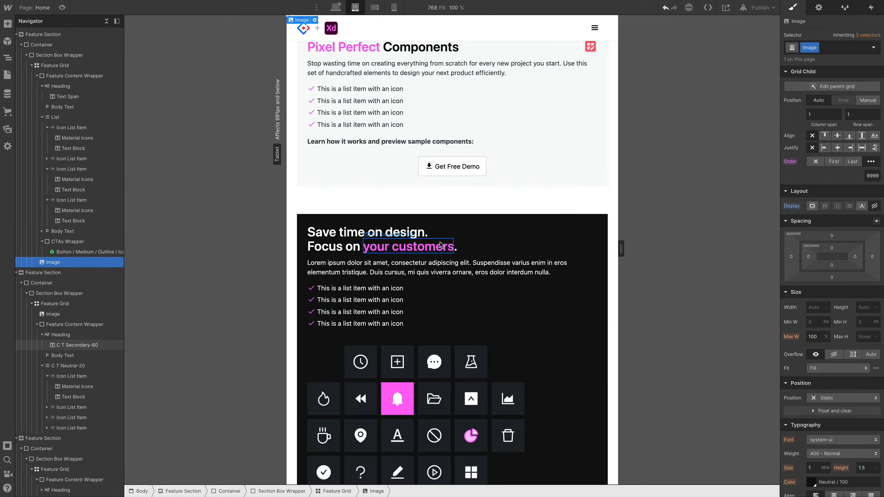
{"action": "scroll", "coordinate": [492, 167], "scroll_direction": "down", "scroll_amount": 5}
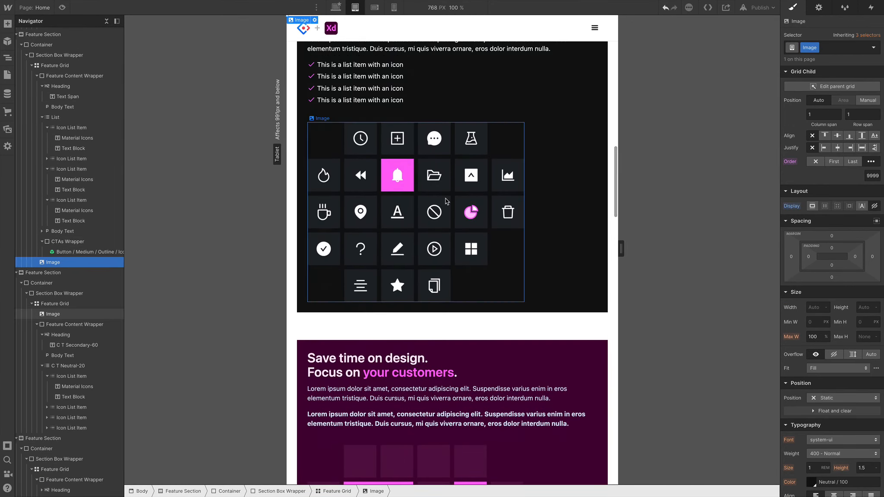
Hide the images in both "Save time on design" sections at the tablet breakpoint, and justify the Pixel Perfect section's CTAs Wrapper to the start
{"action": "left_click", "coordinate": [460, 191]}
{"action": "scroll", "coordinate": [683, 280], "scroll_direction": "down", "scroll_amount": 4}
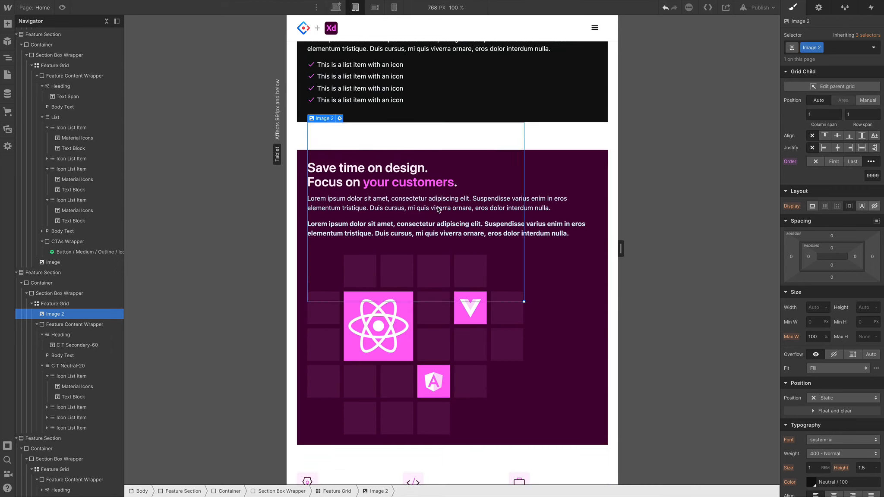
{"action": "left_click", "coordinate": [455, 337]}
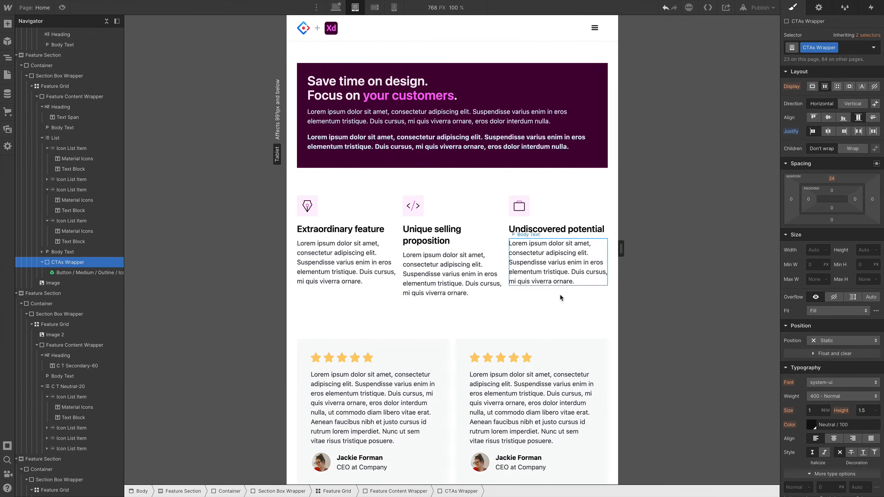
Change the small feature grid below the pricing cards to three columns and one row at the tablet breakpoint
{"action": "scroll", "coordinate": [537, 312], "scroll_direction": "down", "scroll_amount": 1}
{"action": "scroll", "coordinate": [537, 312], "scroll_direction": "down", "scroll_amount": 5}
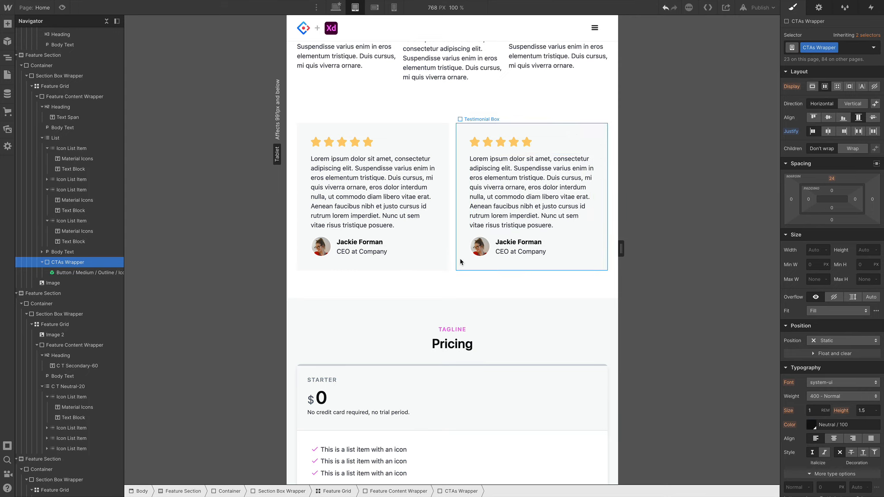
{"action": "scroll", "coordinate": [460, 259], "scroll_direction": "down", "scroll_amount": 1}
{"action": "scroll", "coordinate": [460, 262], "scroll_direction": "down", "scroll_amount": 5}
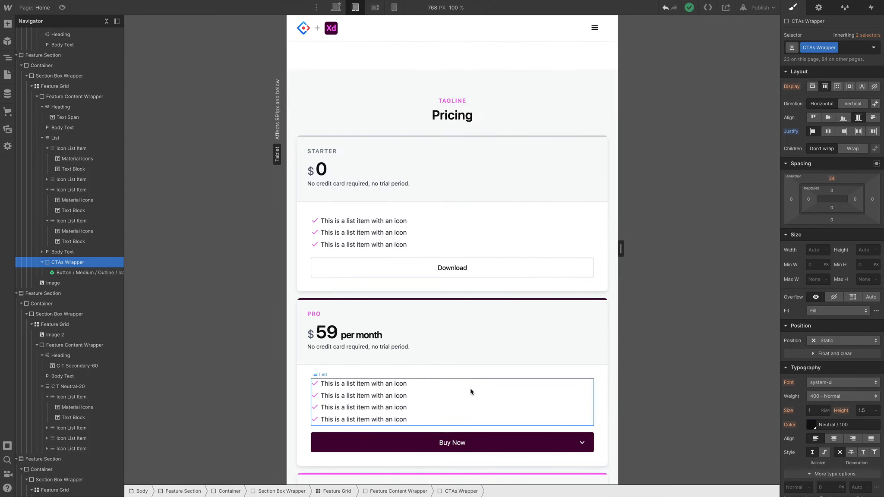
{"action": "scroll", "coordinate": [470, 391], "scroll_direction": "down", "scroll_amount": 5}
{"action": "scroll", "coordinate": [471, 391], "scroll_direction": "down", "scroll_amount": 6}
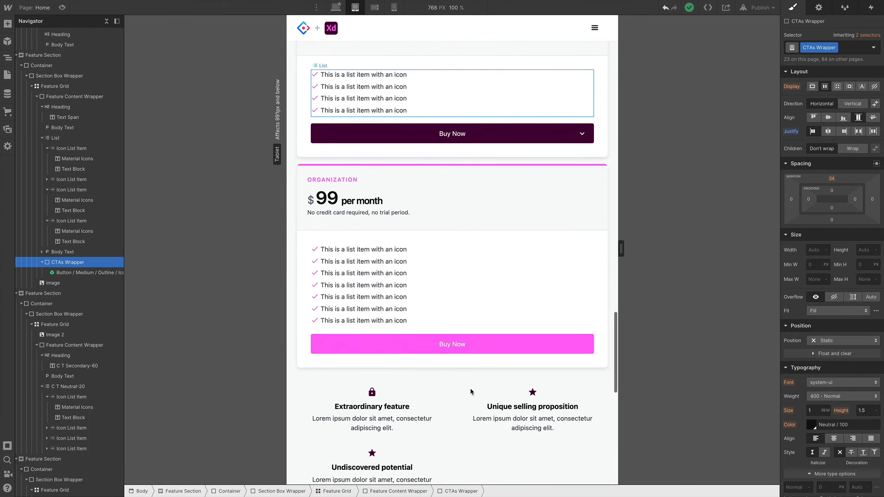
{"action": "left_click", "coordinate": [535, 317]}
{"action": "left_click", "coordinate": [601, 241]}
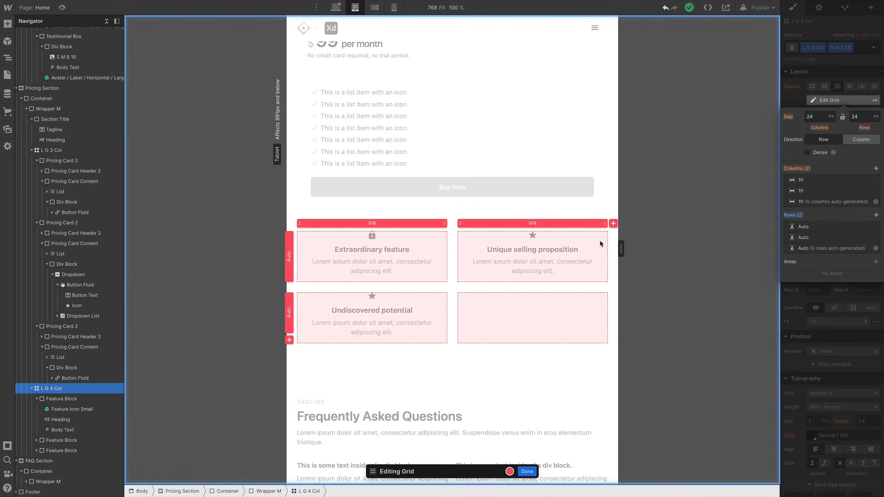
{"action": "left_click", "coordinate": [875, 169]}
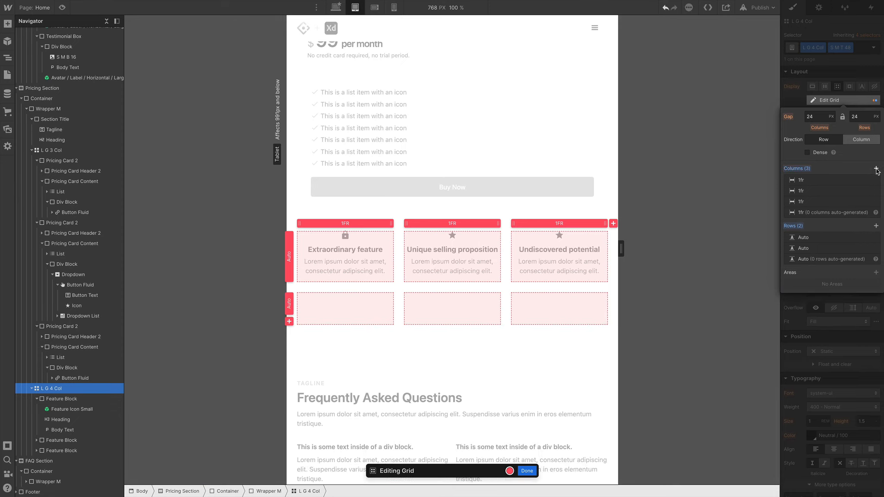
{"action": "left_click", "coordinate": [876, 237]}
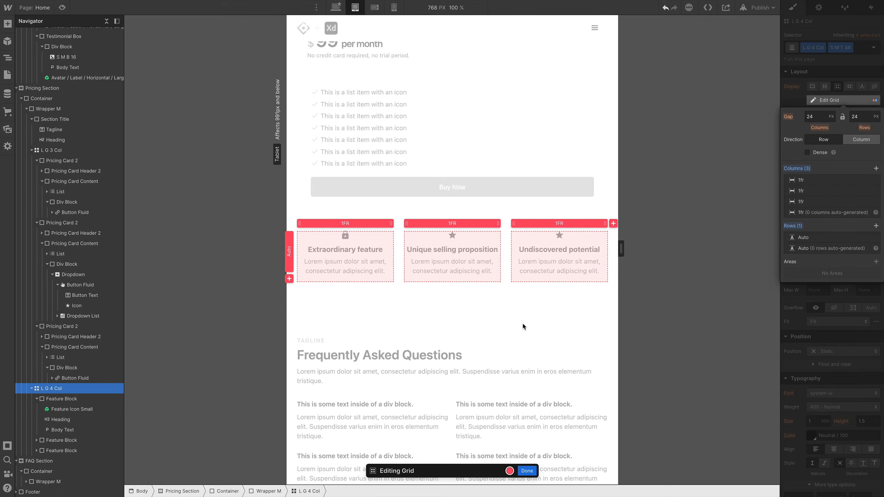
{"action": "left_click", "coordinate": [527, 470]}
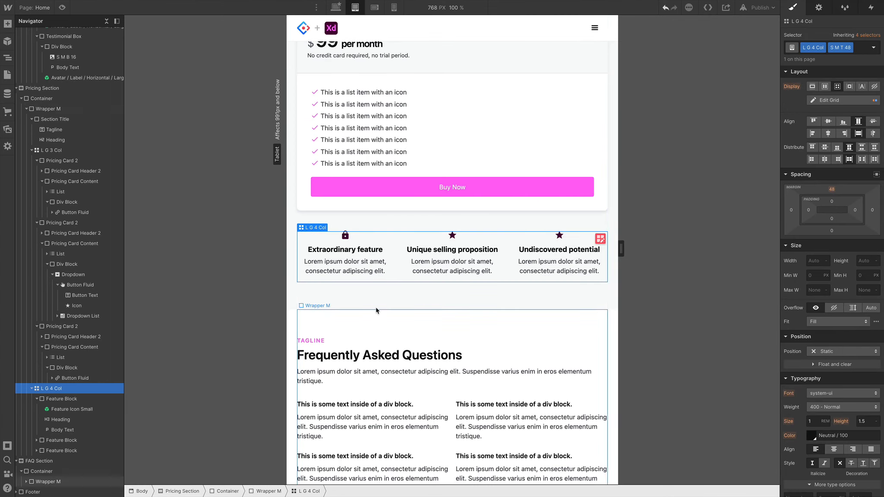
Examine the FAQ and footer at the tablet breakpoint, and the layout from the FAQ up to the Pixel Perfect Components section at mobile landscape
{"action": "scroll", "coordinate": [423, 326], "scroll_direction": "down", "scroll_amount": 7}
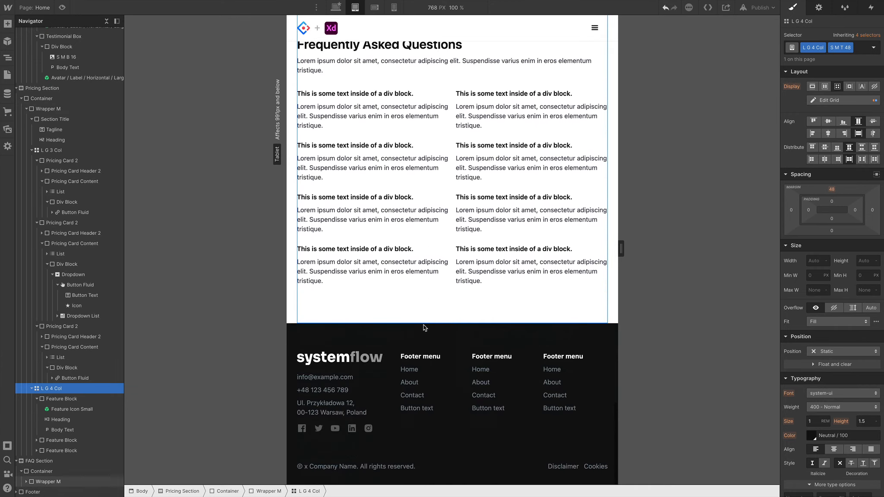
{"action": "key", "text": "shift+3"}
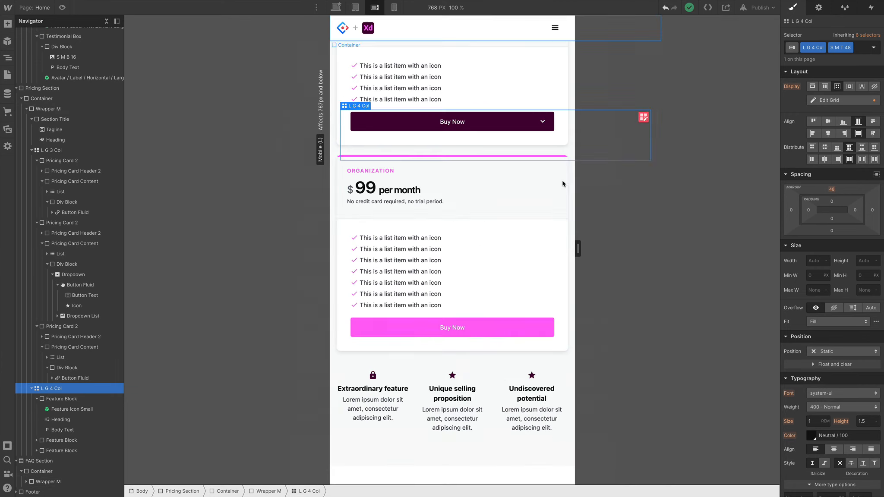
{"action": "scroll", "coordinate": [447, 354], "scroll_direction": "down", "scroll_amount": 10}
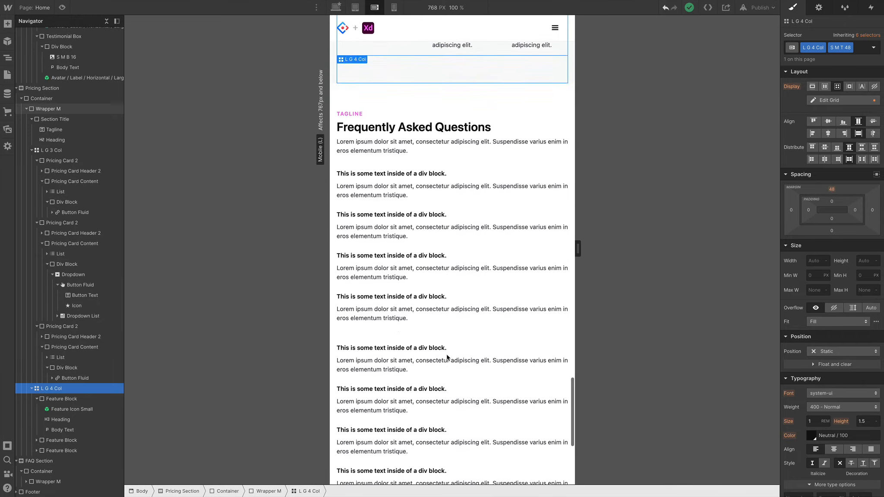
{"action": "scroll", "coordinate": [446, 355], "scroll_direction": "up", "scroll_amount": 4}
{"action": "scroll", "coordinate": [446, 357], "scroll_direction": "up", "scroll_amount": 11}
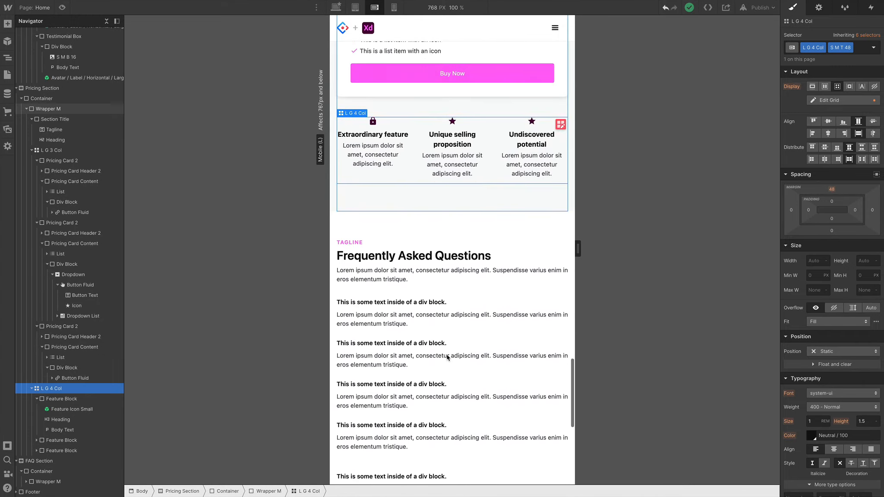
{"action": "scroll", "coordinate": [448, 356], "scroll_direction": "down", "scroll_amount": 3}
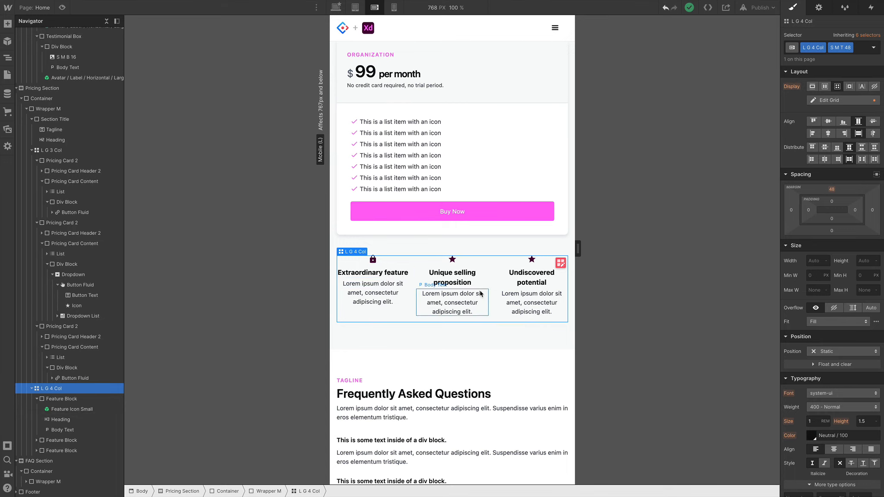
{"action": "scroll", "coordinate": [462, 268], "scroll_direction": "up", "scroll_amount": 3}
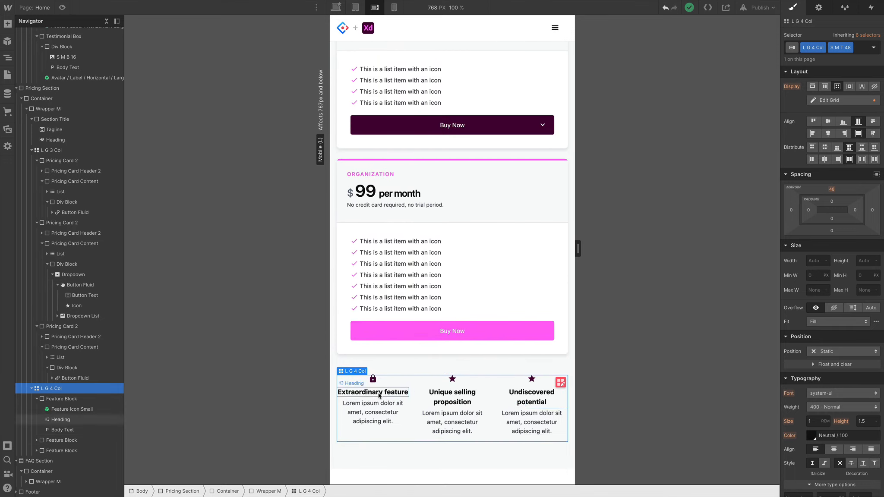
{"action": "scroll", "coordinate": [483, 363], "scroll_direction": "up", "scroll_amount": 12}
{"action": "scroll", "coordinate": [483, 363], "scroll_direction": "up", "scroll_amount": 5}
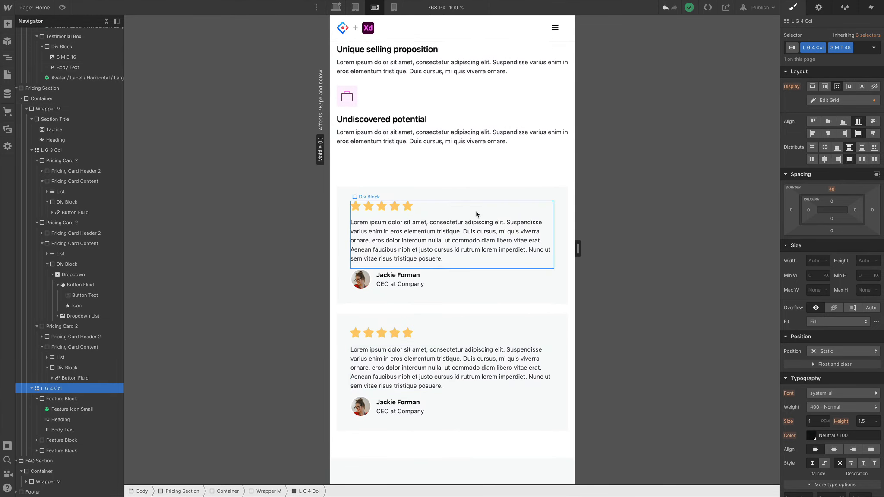
{"action": "scroll", "coordinate": [475, 213], "scroll_direction": "up", "scroll_amount": 2}
{"action": "scroll", "coordinate": [455, 247], "scroll_direction": "up", "scroll_amount": 4}
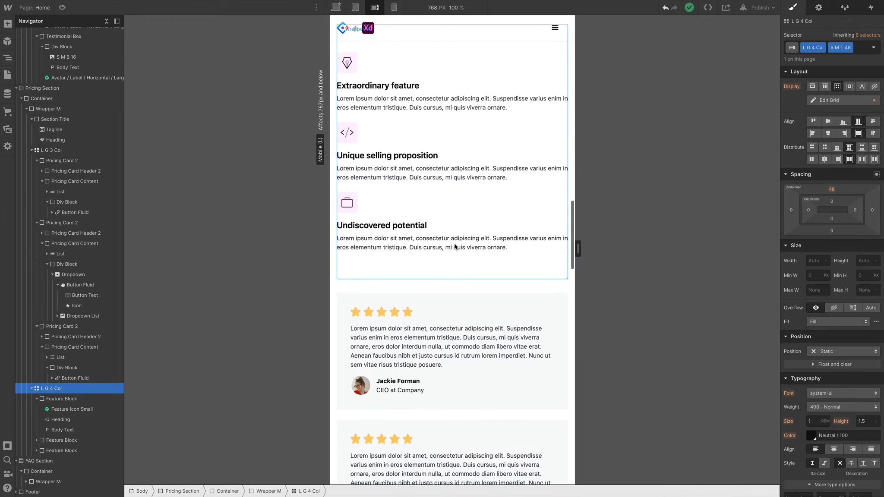
{"action": "scroll", "coordinate": [404, 193], "scroll_direction": "up", "scroll_amount": 7}
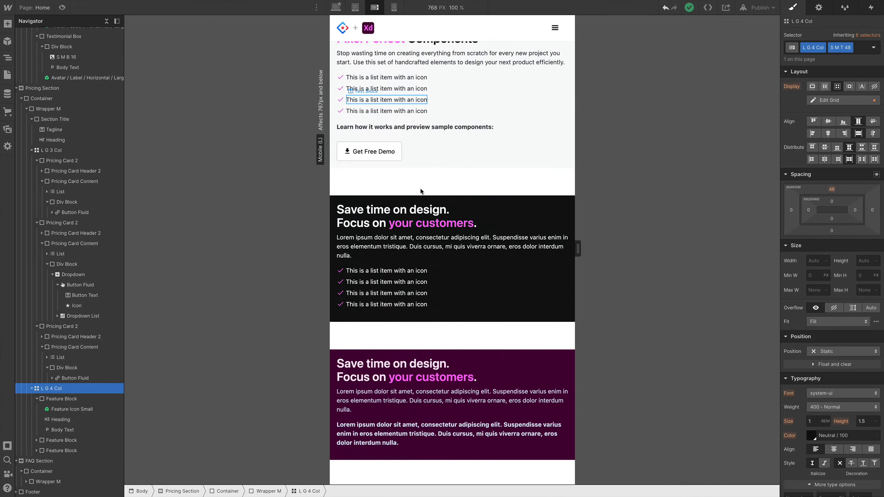
{"action": "scroll", "coordinate": [408, 144], "scroll_direction": "up", "scroll_amount": 2}
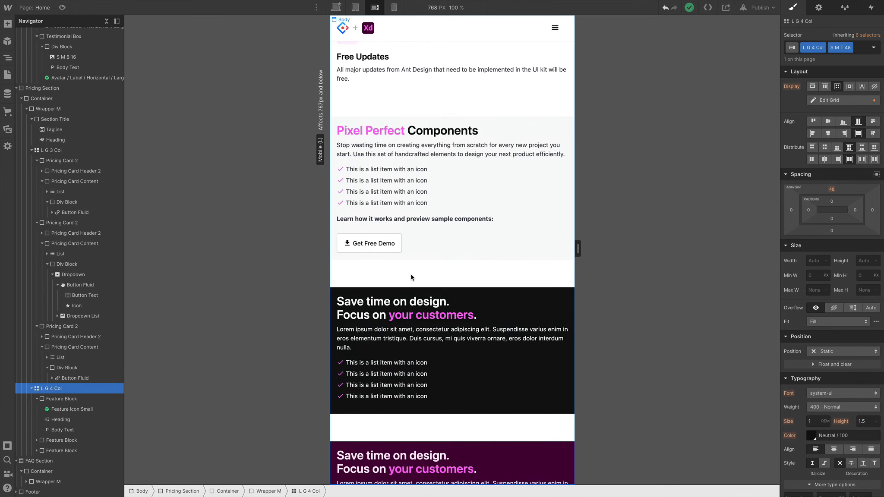
Set the top margin of the black and the dark purple Section Box Wrappers to 0 px at the mobile landscape breakpoint
{"action": "left_click", "coordinate": [495, 295]}
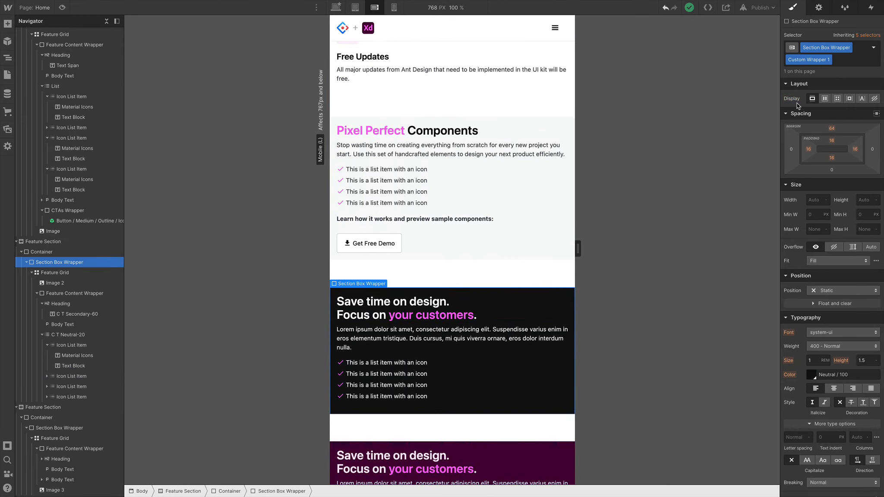
{"action": "left_click", "coordinate": [832, 129]}
{"action": "type", "text": "0"}
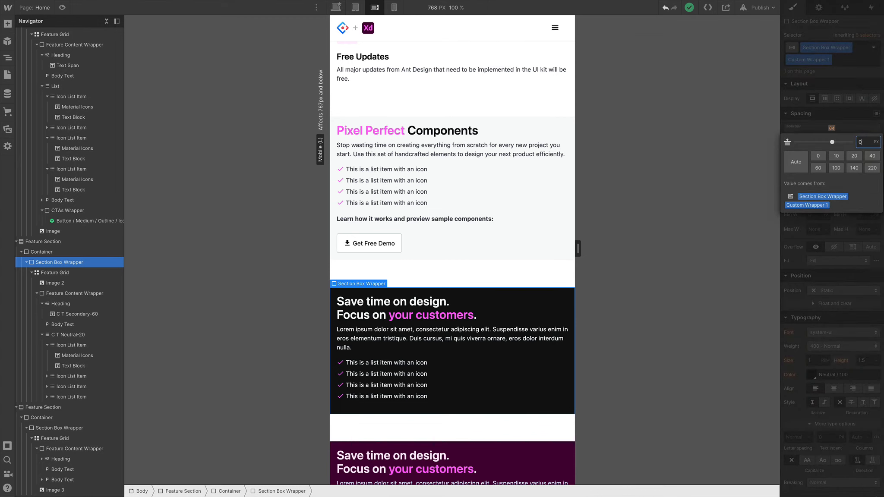
{"action": "key", "text": "Return"}
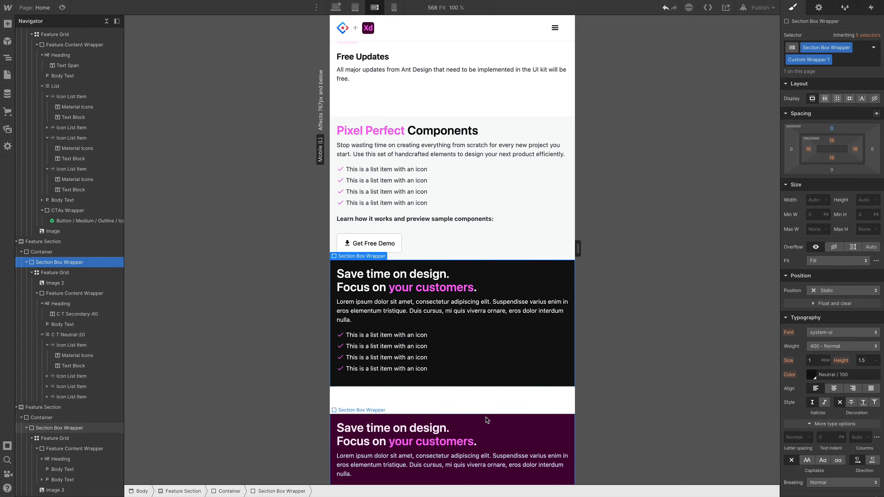
{"action": "left_click", "coordinate": [832, 129]}
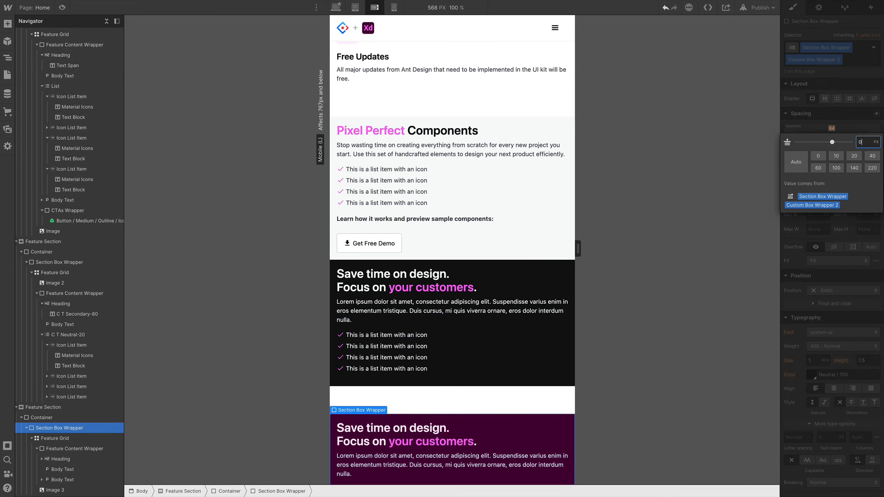
{"action": "key", "text": "Return"}
Justify the hero section's CTAs Wrapper to the center at the mobile landscape breakpoint, and switch to the 320 px mobile portrait breakpoint
{"action": "scroll", "coordinate": [448, 374], "scroll_direction": "up", "scroll_amount": 3}
{"action": "left_click", "coordinate": [392, 7]}
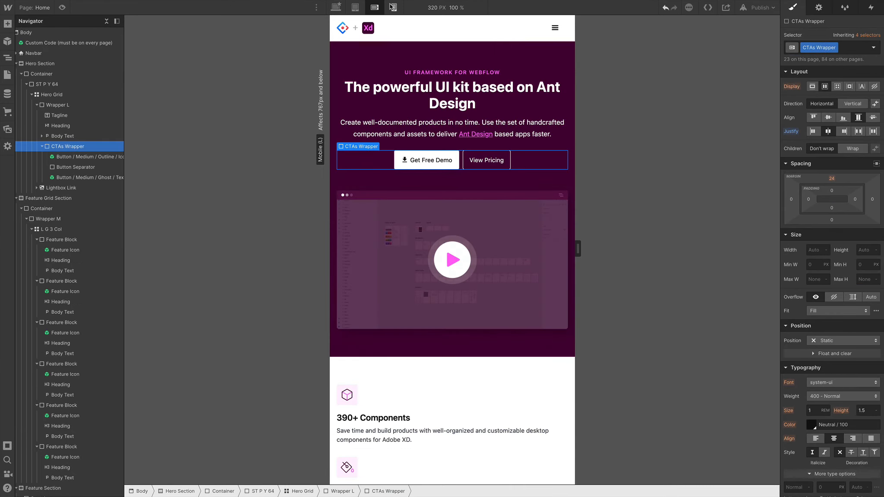
{"action": "left_click", "coordinate": [392, 8]}
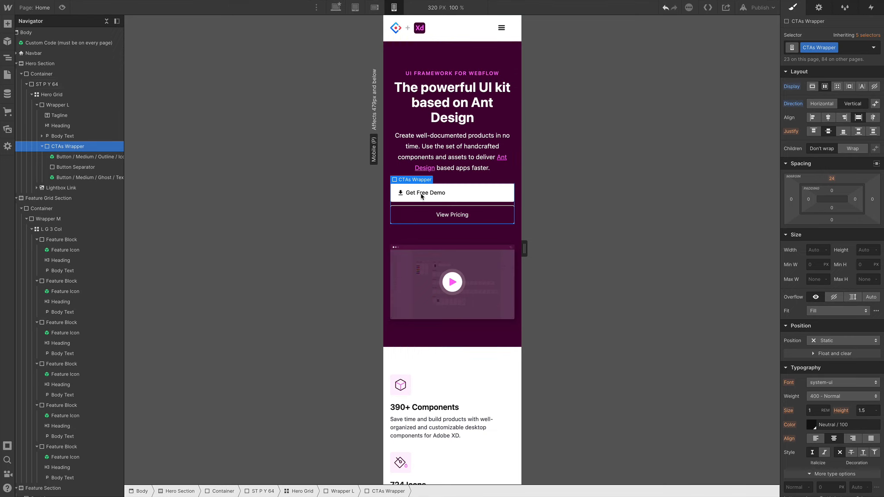
Justify the Text + Icon Wrapper inside the Get Free Demo button symbol to the center at mobile portrait, and leave symbol editing
{"action": "left_click", "coordinate": [461, 199]}
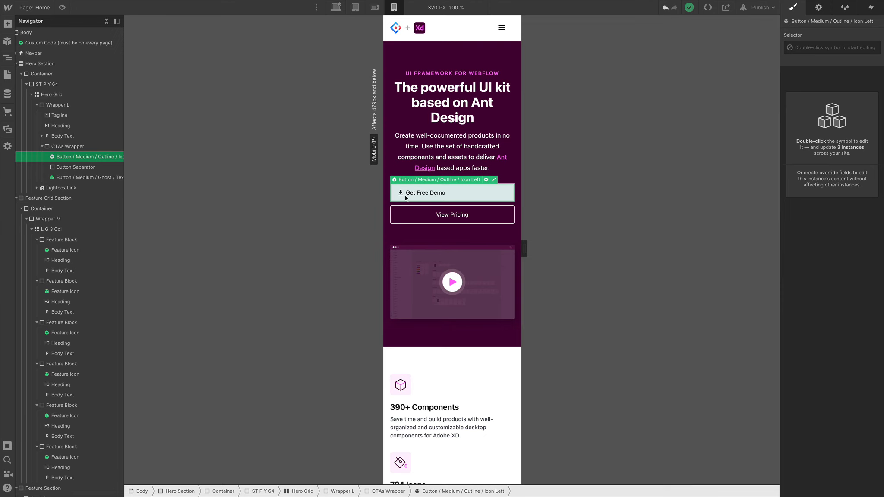
{"action": "double_click", "coordinate": [455, 195]}
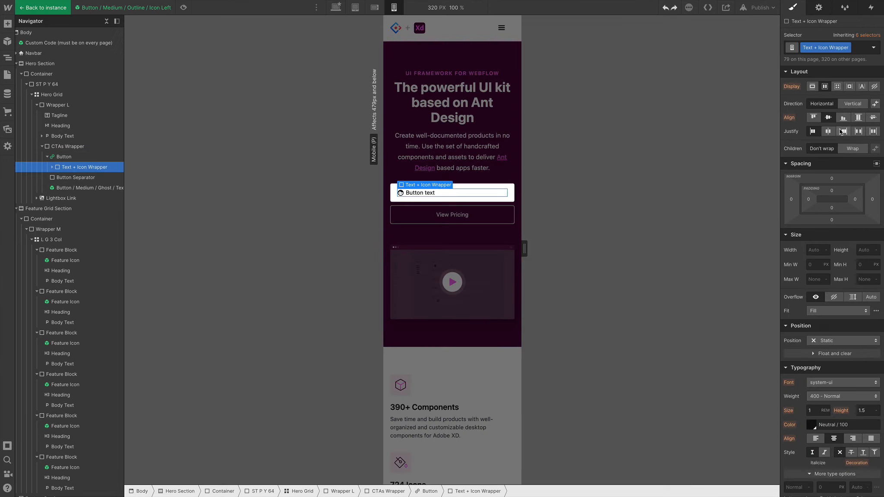
{"action": "left_click", "coordinate": [490, 171]}
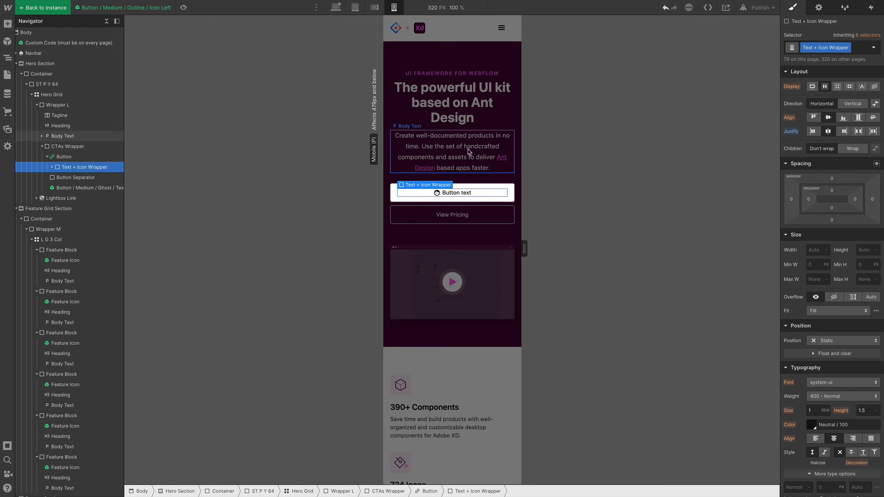
{"action": "left_click", "coordinate": [467, 119]}
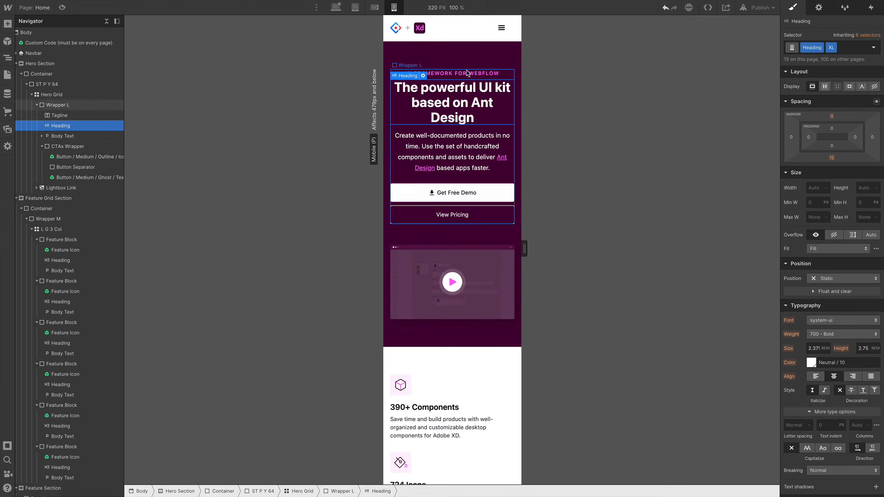
Set the bottom padding of the Wrapper M in the feature grid section above the testimonials to 32 px at mobile portrait
{"action": "scroll", "coordinate": [464, 127], "scroll_direction": "down", "scroll_amount": 2}
{"action": "scroll", "coordinate": [464, 130], "scroll_direction": "down", "scroll_amount": 2}
{"action": "scroll", "coordinate": [464, 136], "scroll_direction": "up", "scroll_amount": 4}
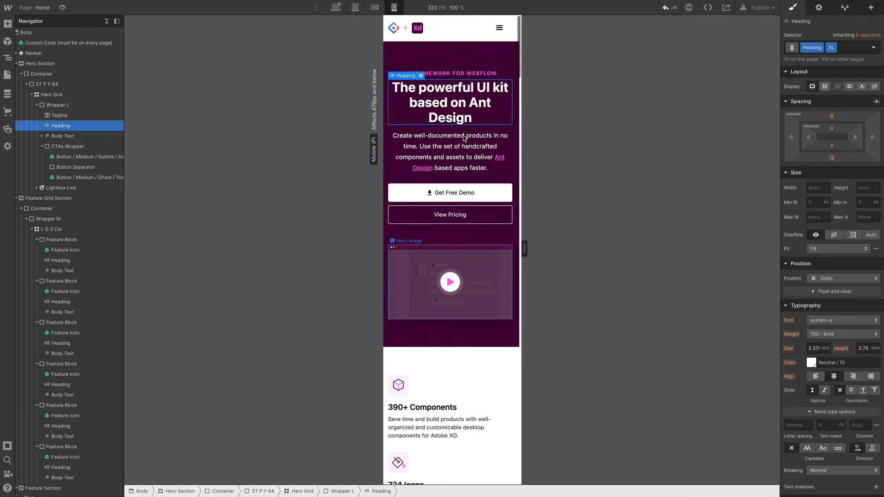
{"action": "scroll", "coordinate": [471, 267], "scroll_direction": "down", "scroll_amount": 15}
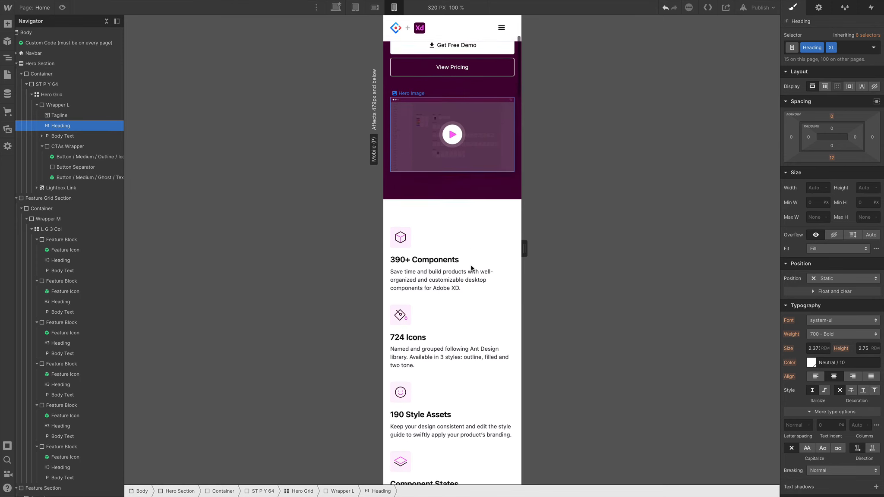
{"action": "scroll", "coordinate": [471, 268], "scroll_direction": "down", "scroll_amount": 6}
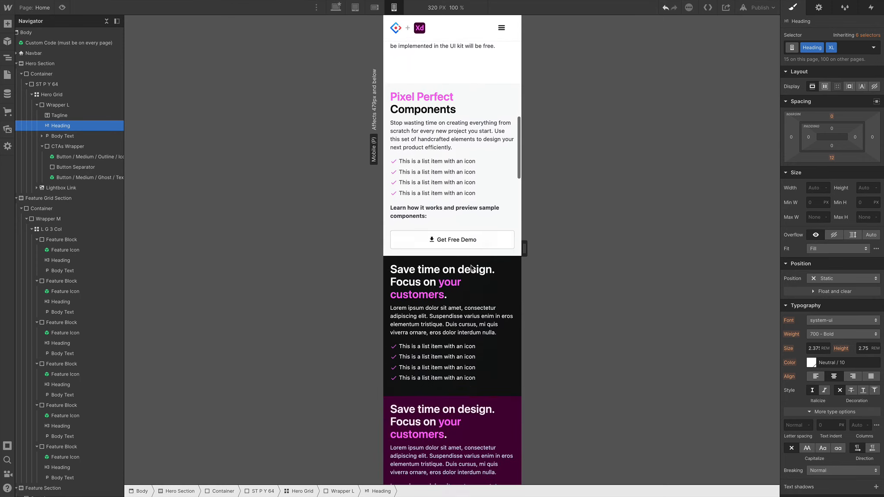
{"action": "scroll", "coordinate": [471, 269], "scroll_direction": "down", "scroll_amount": 9}
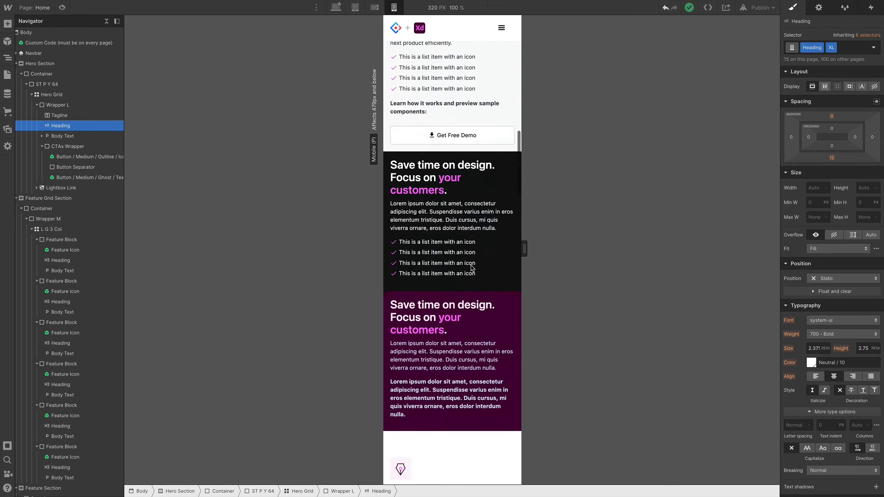
{"action": "scroll", "coordinate": [471, 268], "scroll_direction": "down", "scroll_amount": 9}
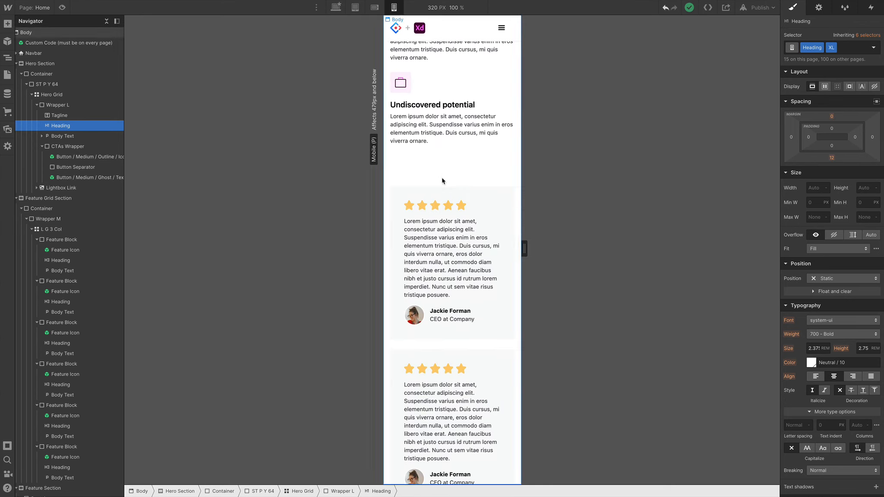
{"action": "left_click", "coordinate": [440, 151]}
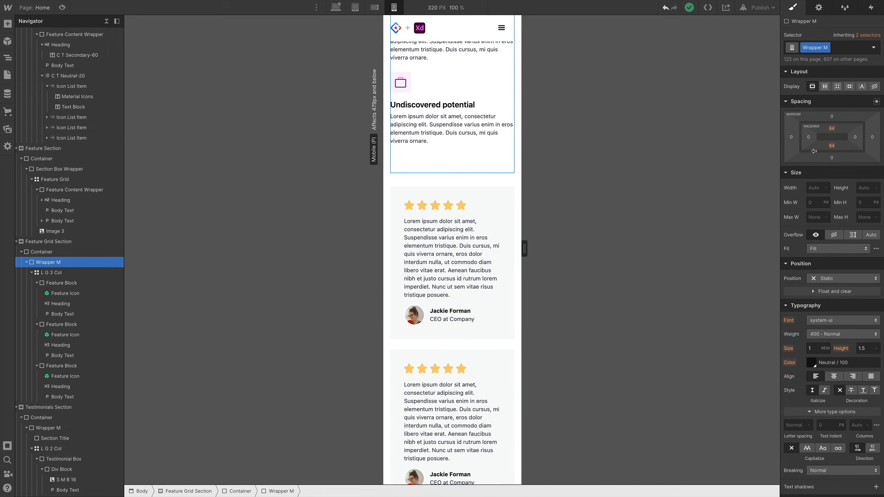
{"action": "left_click", "coordinate": [832, 146]}
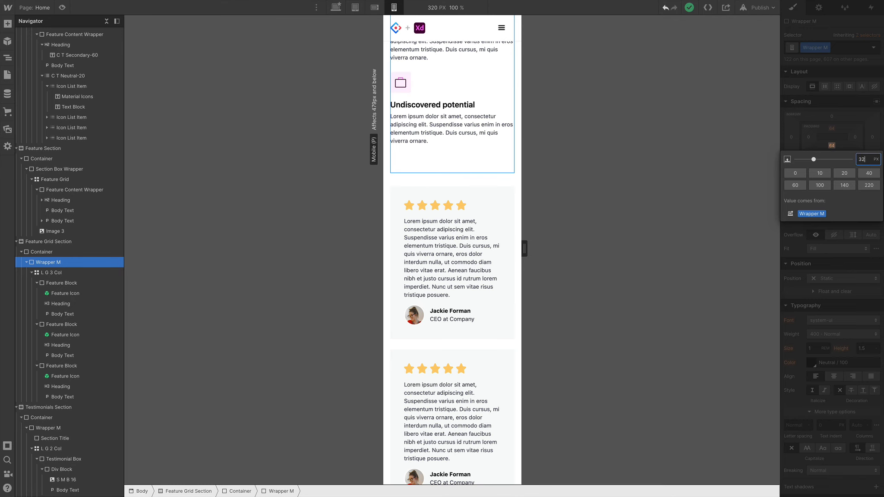
{"action": "key", "text": "Return"}
Reduce the L G 4 Col grid below the pricing cards to one column with three rows at mobile portrait
{"action": "scroll", "coordinate": [458, 154], "scroll_direction": "down", "scroll_amount": 5}
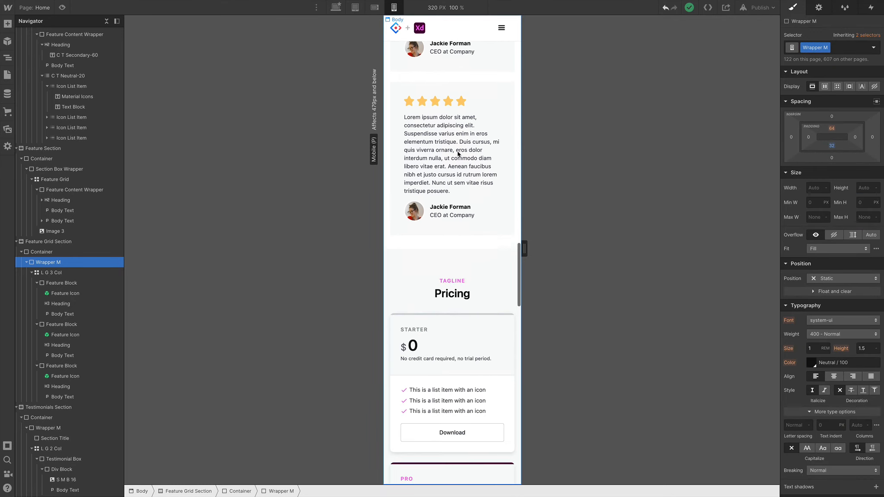
{"action": "scroll", "coordinate": [458, 153], "scroll_direction": "down", "scroll_amount": 6}
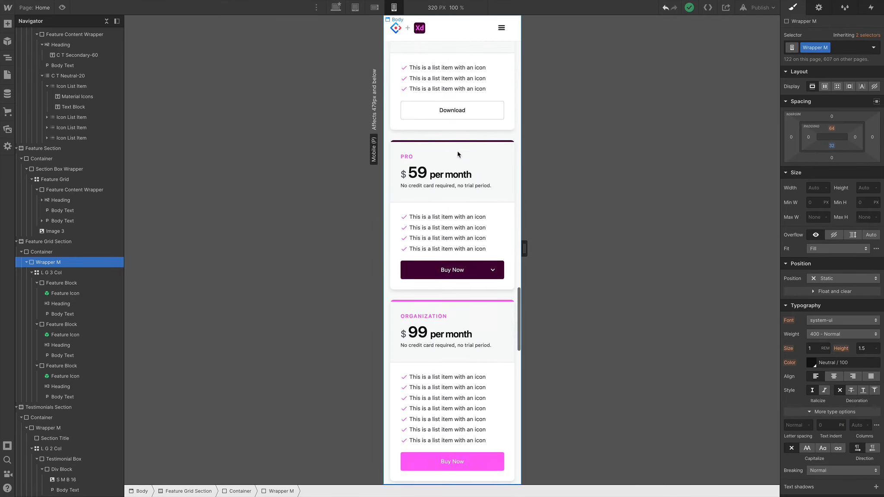
{"action": "scroll", "coordinate": [459, 154], "scroll_direction": "down", "scroll_amount": 7}
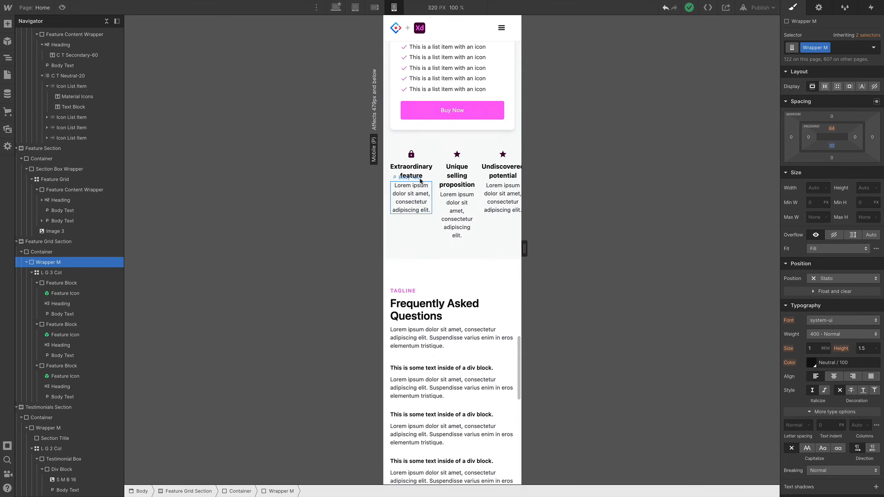
{"action": "left_click", "coordinate": [411, 229]}
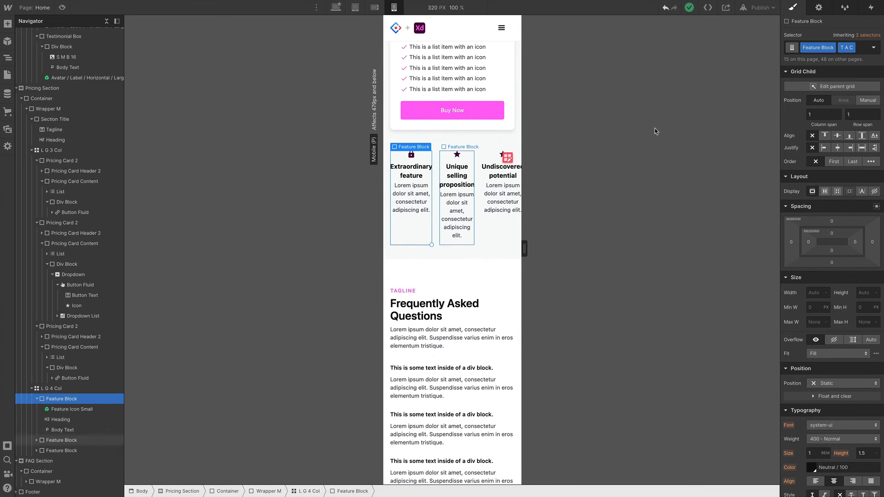
{"action": "left_click", "coordinate": [74, 389]}
{"action": "left_click", "coordinate": [507, 158]}
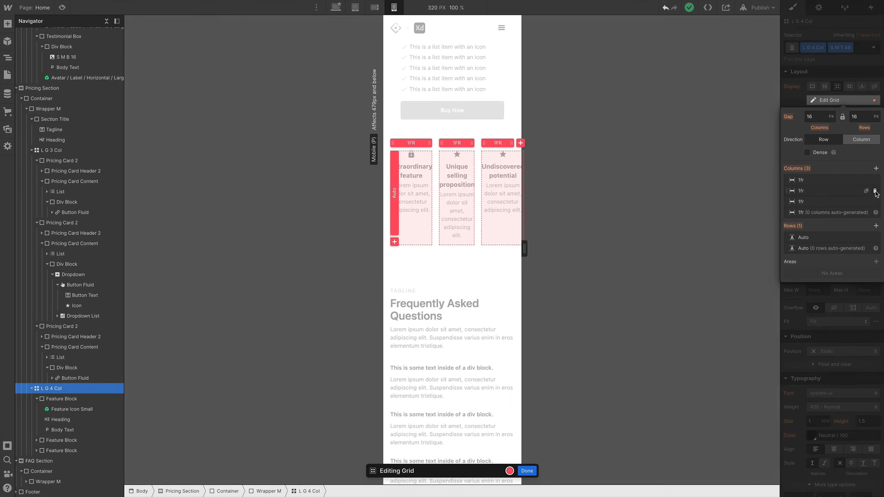
{"action": "left_click", "coordinate": [875, 192]}
{"action": "left_click", "coordinate": [875, 191]}
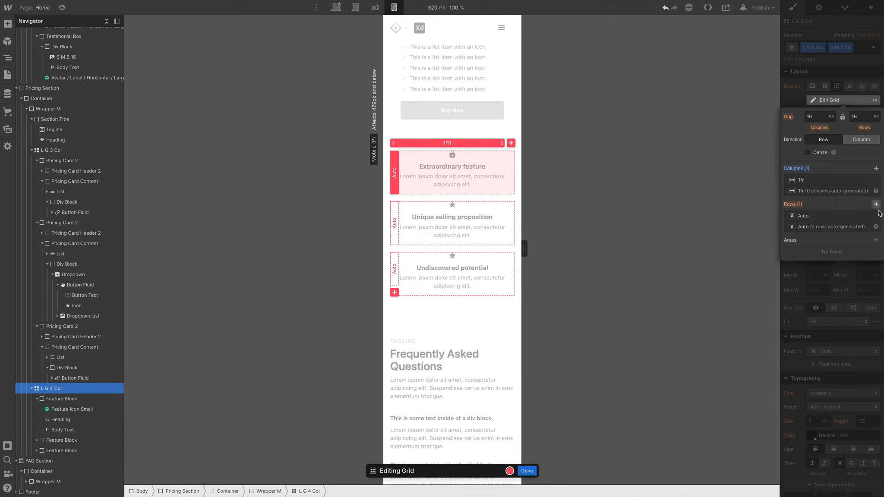
{"action": "left_click", "coordinate": [875, 205]}
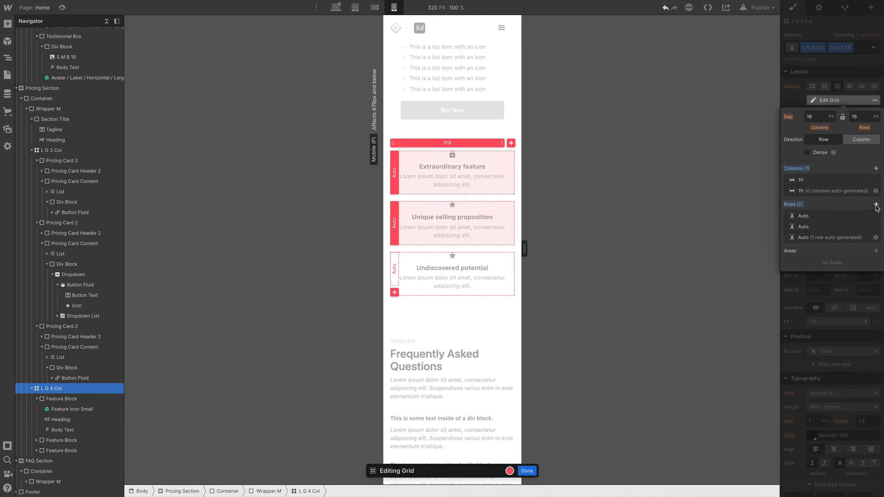
{"action": "left_click", "coordinate": [876, 205]}
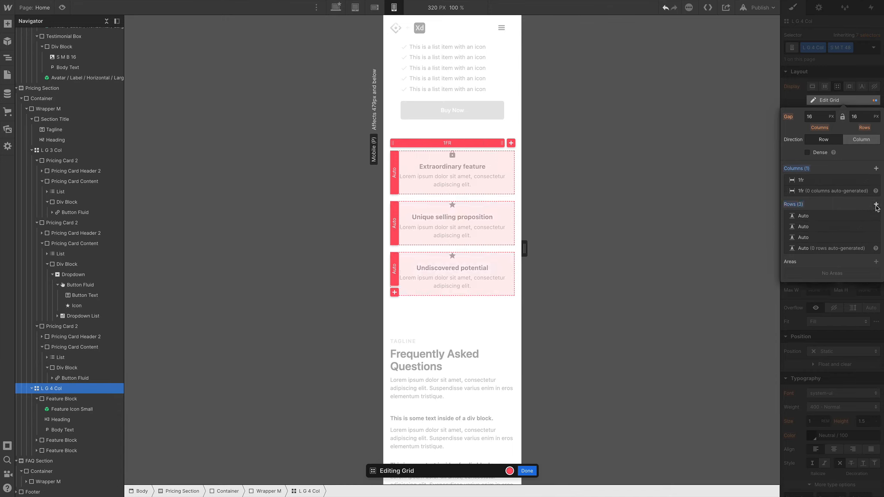
{"action": "left_click", "coordinate": [527, 471]}
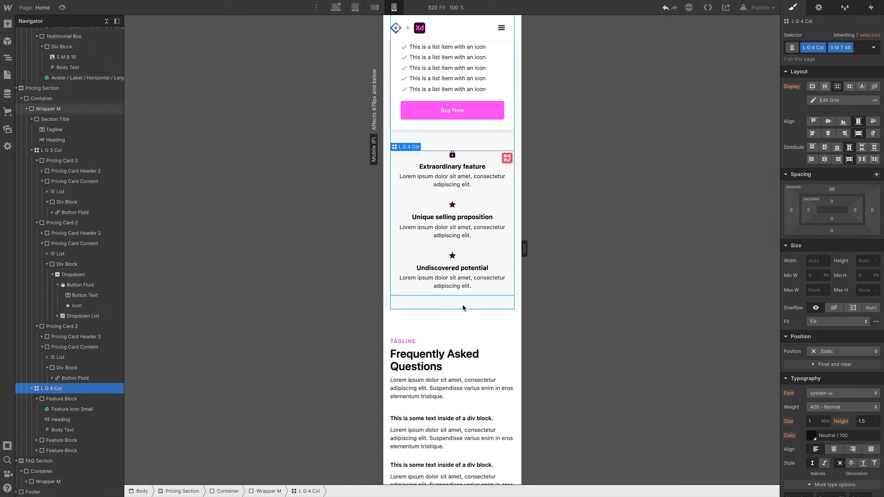
Set the top padding of the FAQ section's Wrapper M to 32 px at mobile portrait
{"action": "left_click", "coordinate": [456, 325]}
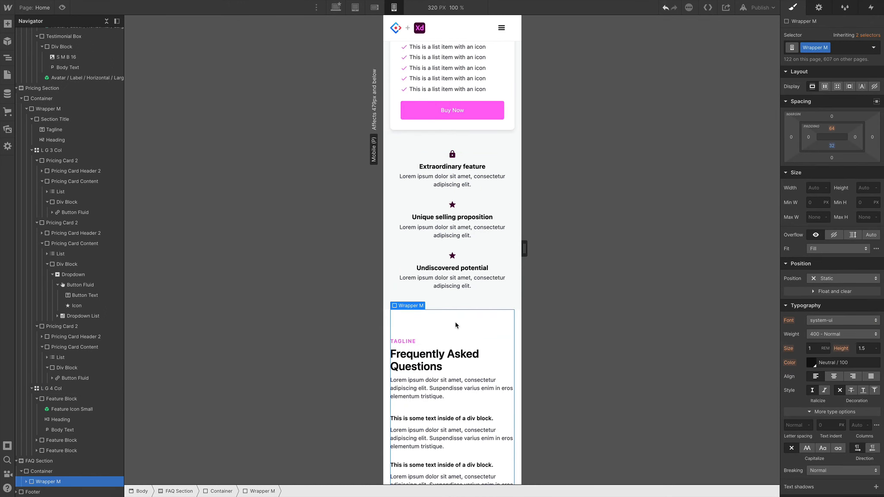
{"action": "left_click", "coordinate": [832, 129]}
{"action": "key", "text": "Return"}
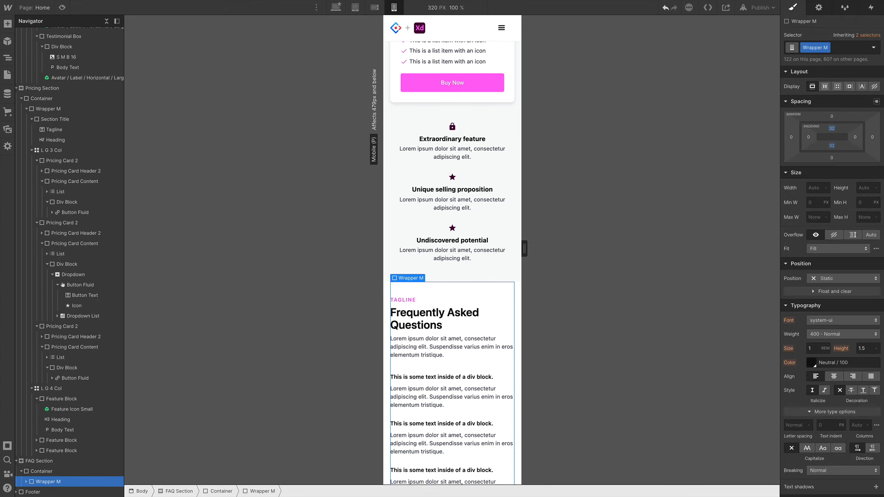
Examine the page from the FAQ to the footer and back up to the hero at mobile portrait, plus the hero at mobile landscape and tablet
{"action": "scroll", "coordinate": [456, 295], "scroll_direction": "down", "scroll_amount": 1}
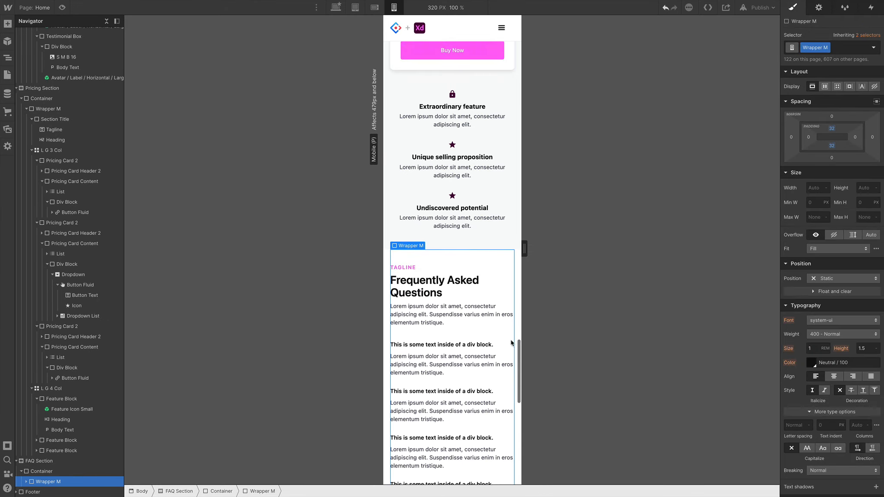
{"action": "scroll", "coordinate": [511, 343], "scroll_direction": "down", "scroll_amount": 8}
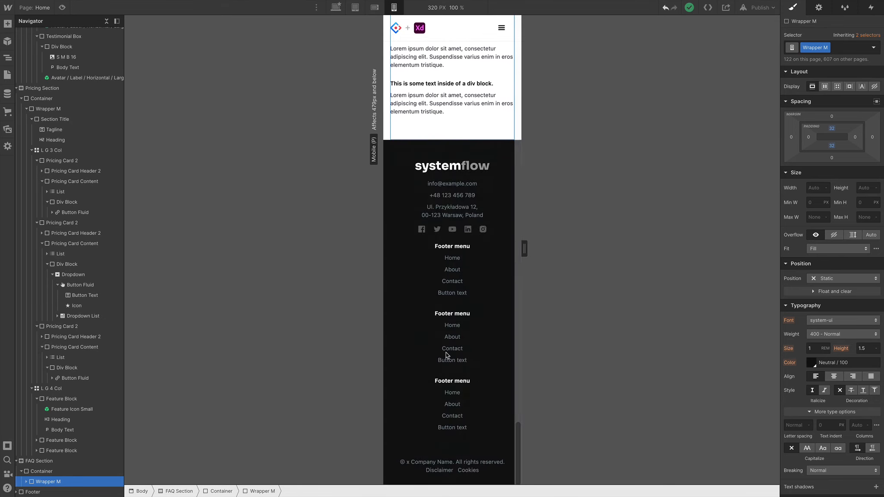
{"action": "scroll", "coordinate": [446, 354], "scroll_direction": "up", "scroll_amount": 10}
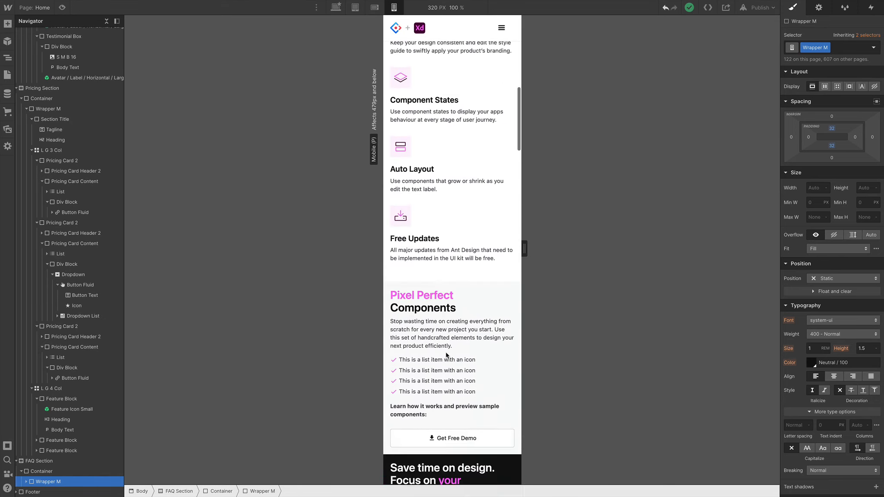
{"action": "scroll", "coordinate": [447, 354], "scroll_direction": "up", "scroll_amount": 10}
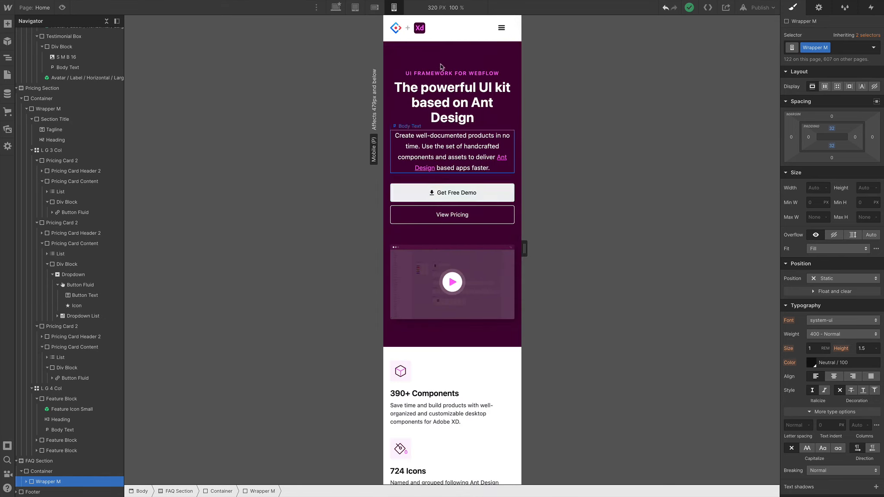
{"action": "left_click", "coordinate": [375, 10]}
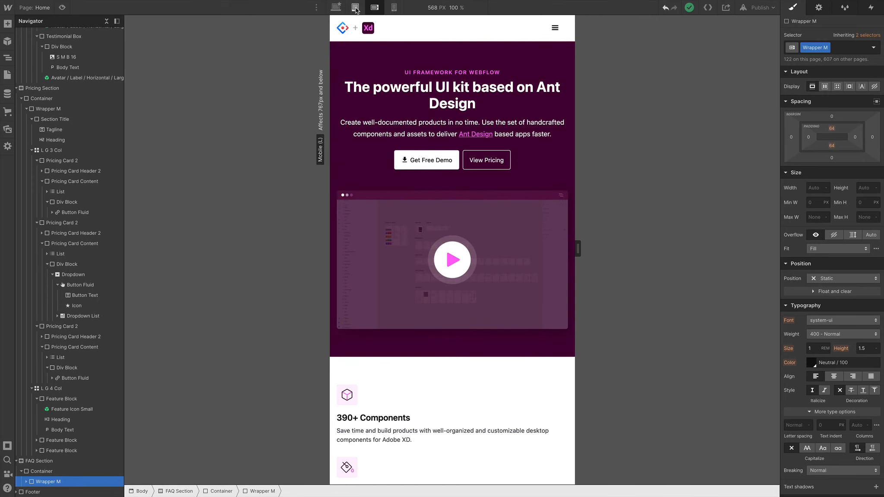
{"action": "left_click", "coordinate": [356, 8]}
{"action": "left_click", "coordinate": [375, 9]}
Preview the page and test opening and closing the navbar menu at mobile landscape, mobile portrait and tablet, and leave the preview
{"action": "left_click", "coordinate": [63, 7]}
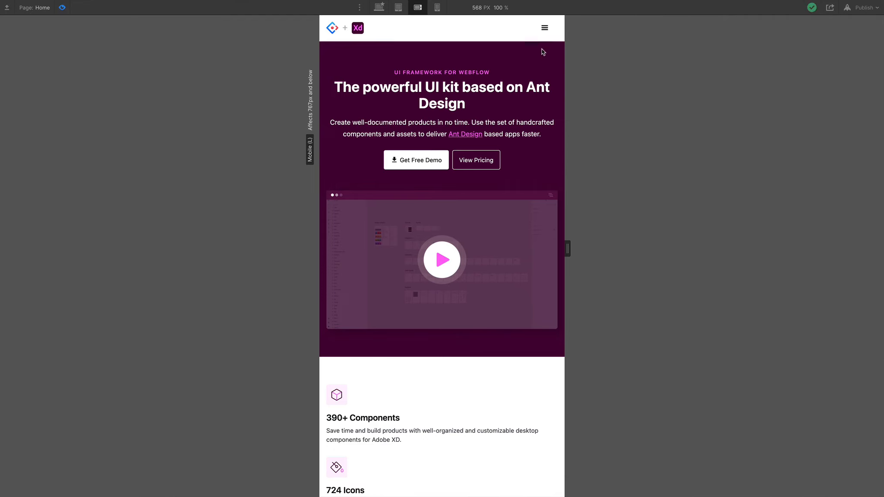
{"action": "left_click", "coordinate": [544, 29]}
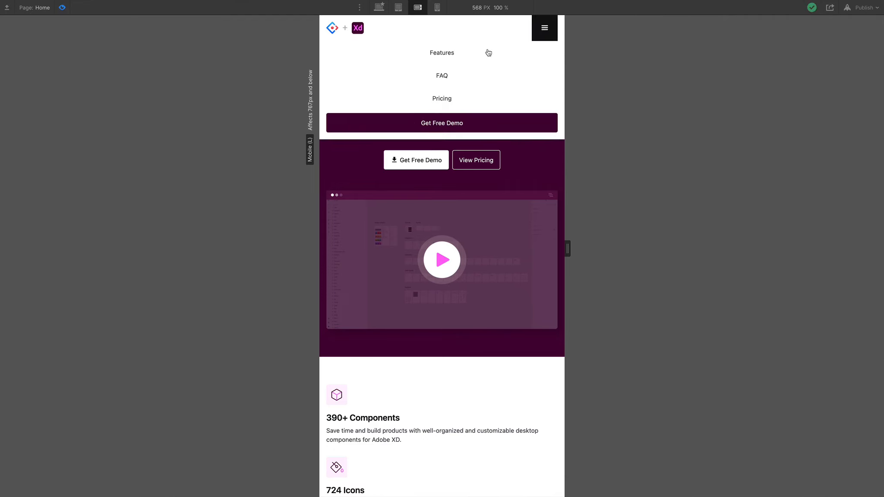
{"action": "left_click", "coordinate": [437, 8]}
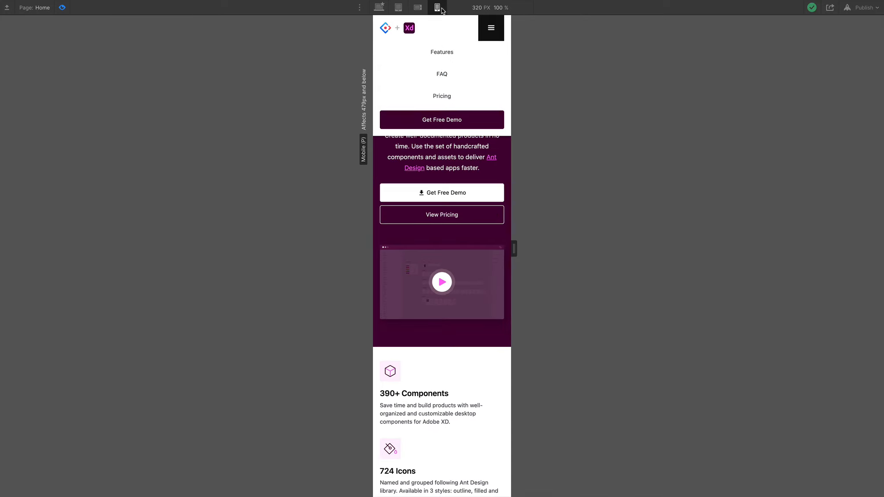
{"action": "left_click", "coordinate": [494, 27]}
{"action": "left_click", "coordinate": [493, 29]}
{"action": "left_click", "coordinate": [399, 7]}
{"action": "left_click", "coordinate": [584, 29]}
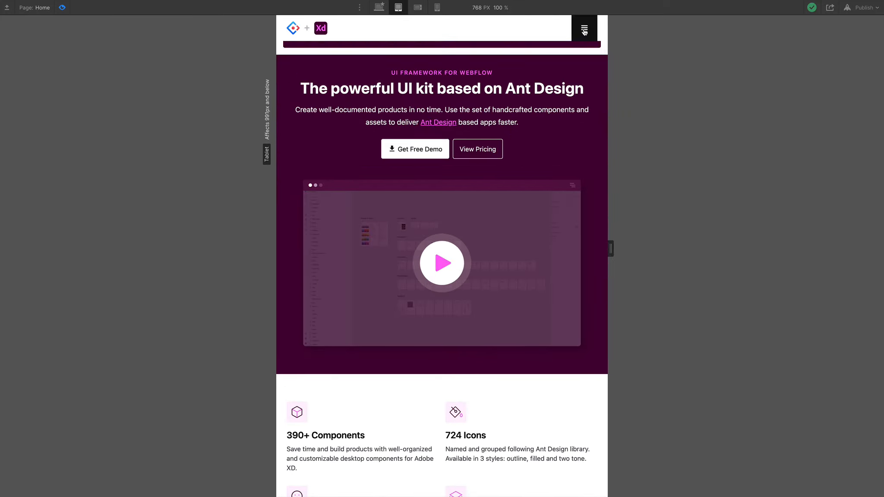
{"action": "left_click", "coordinate": [585, 32]}
{"action": "left_click", "coordinate": [585, 33]}
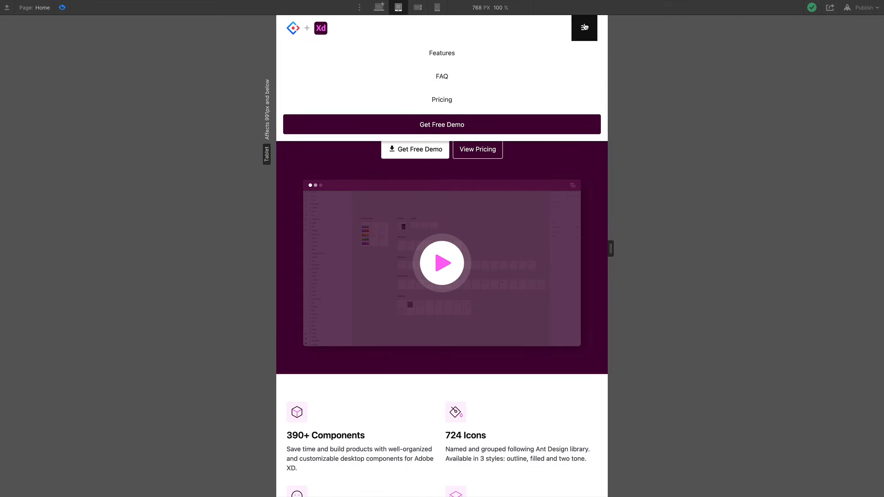
{"action": "left_click", "coordinate": [64, 8]}
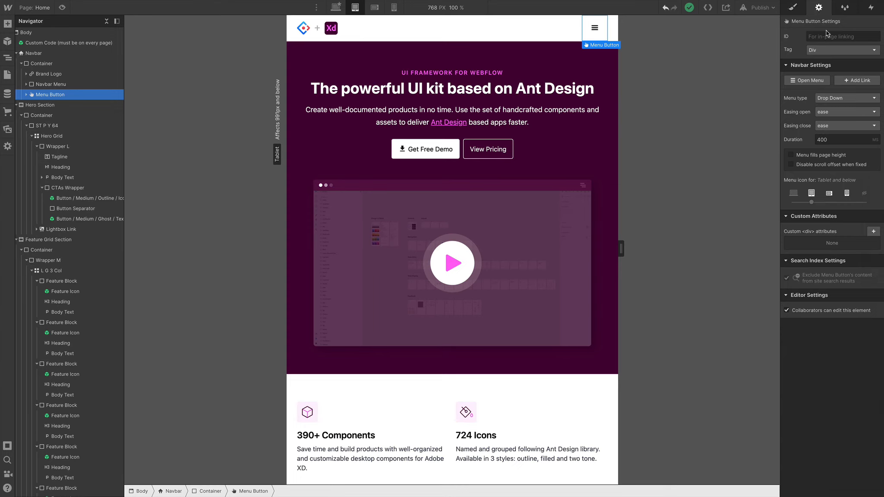
Show the open navbar menu at tablet and set the Menu Button's Open state background color to Transparent
{"action": "left_click", "coordinate": [814, 81]}
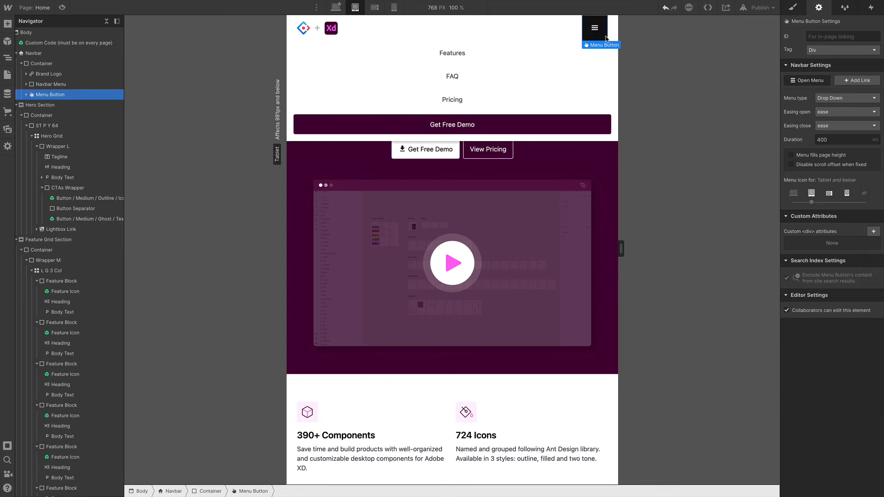
{"action": "left_click", "coordinate": [793, 8]}
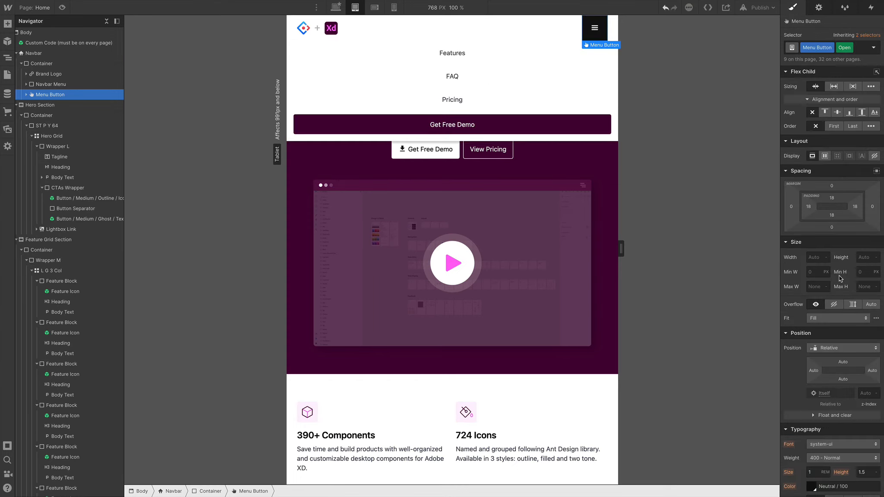
{"action": "scroll", "coordinate": [839, 279], "scroll_direction": "down", "scroll_amount": 5}
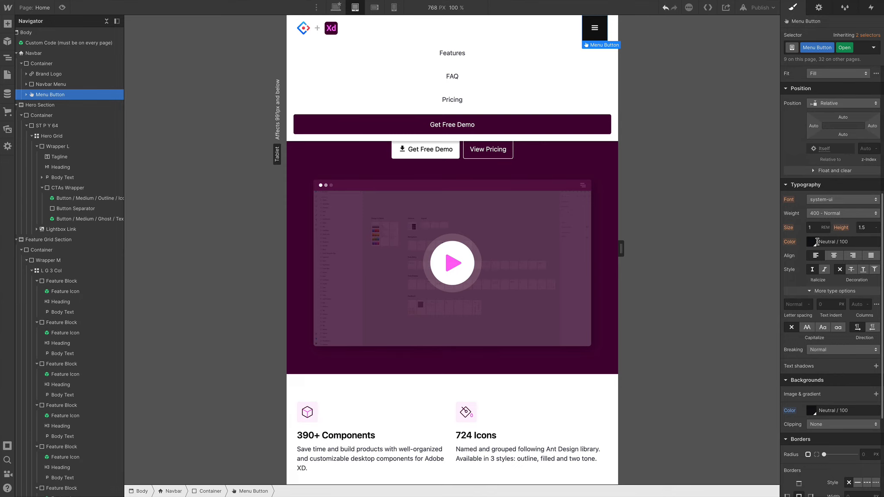
{"action": "scroll", "coordinate": [798, 245], "scroll_direction": "down", "scroll_amount": 3}
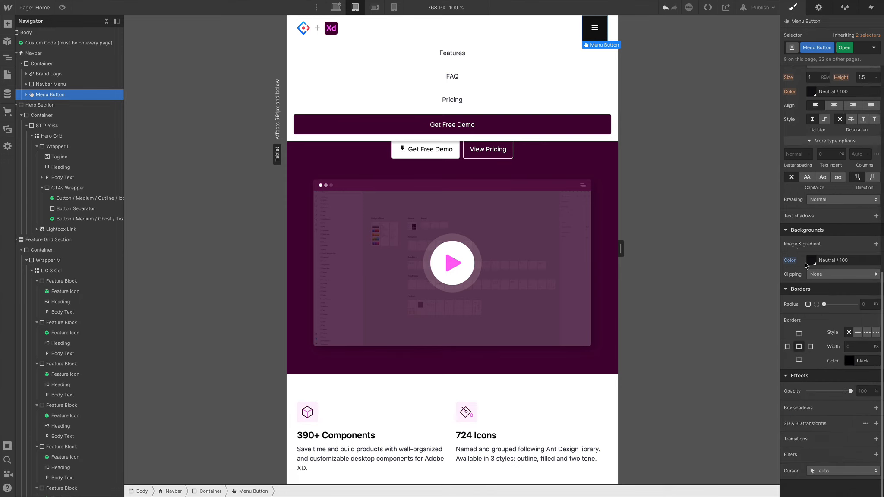
{"action": "left_click", "coordinate": [812, 261]}
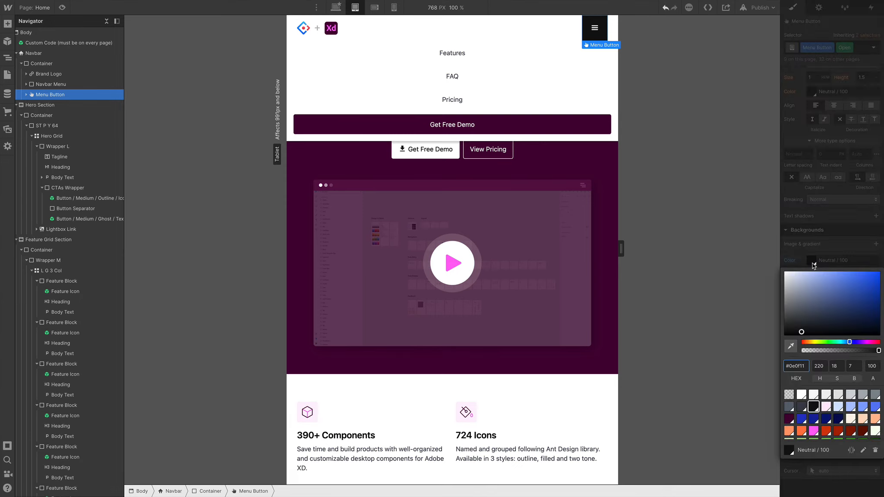
{"action": "left_click", "coordinate": [790, 395]}
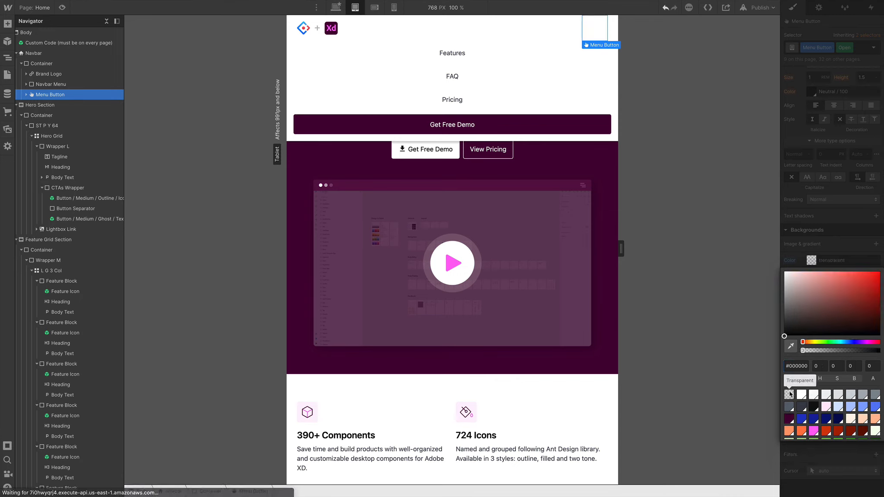
Set the Menu Button's Open state text color to the Neutral / 100 swatch at tablet
{"action": "scroll", "coordinate": [811, 344], "scroll_direction": "up", "scroll_amount": 5}
{"action": "left_click", "coordinate": [811, 344]}
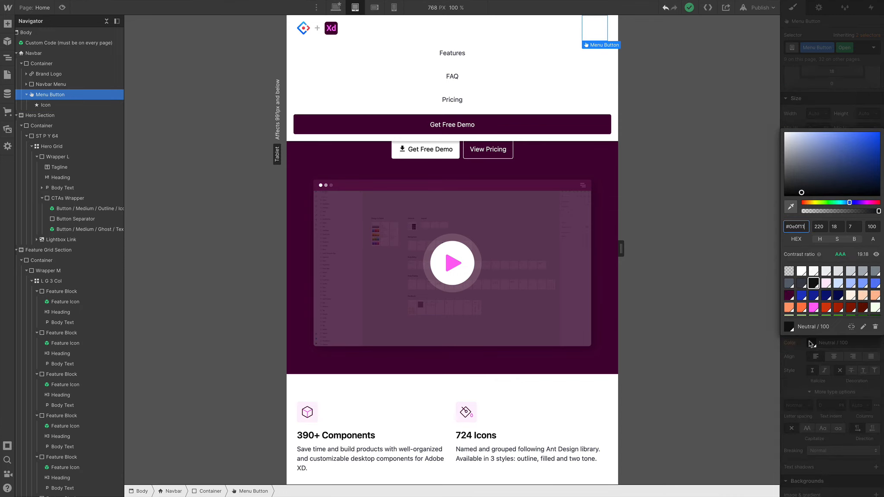
{"action": "left_click", "coordinate": [814, 287]}
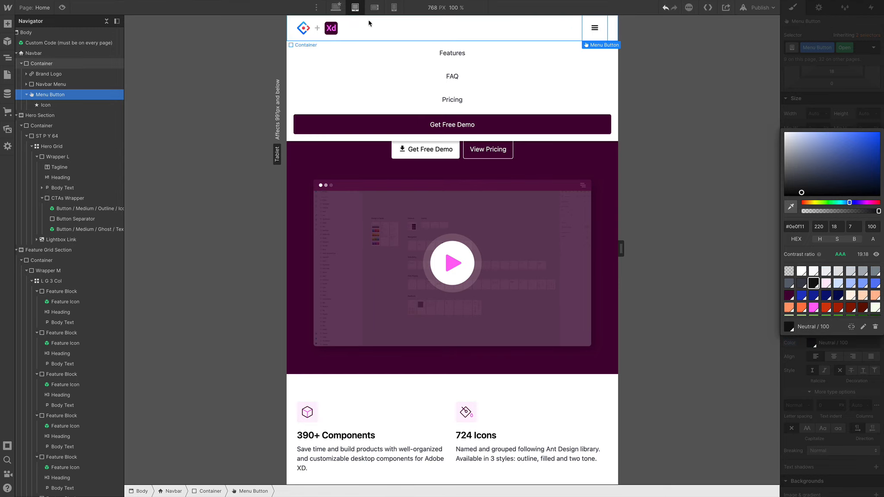
Preview the page and test opening and closing the navbar menu at tablet and mobile portrait
{"action": "left_click", "coordinate": [62, 8]}
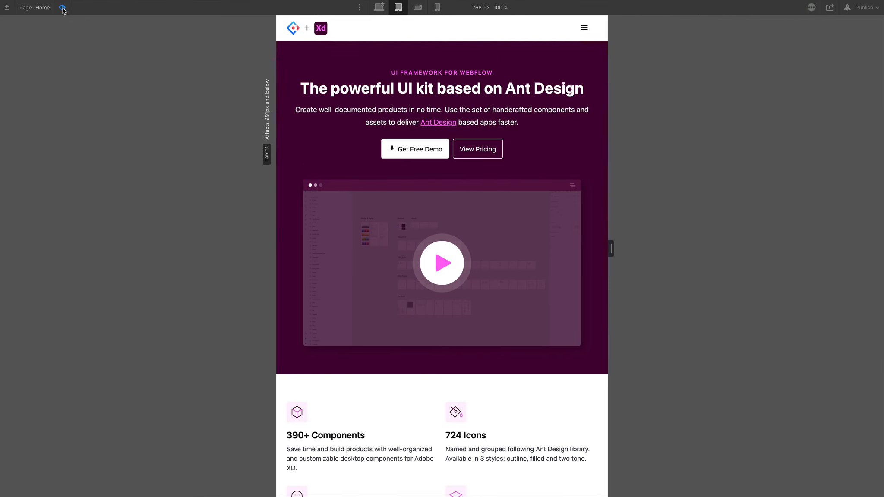
{"action": "left_click", "coordinate": [585, 30]}
{"action": "left_click", "coordinate": [585, 30]}
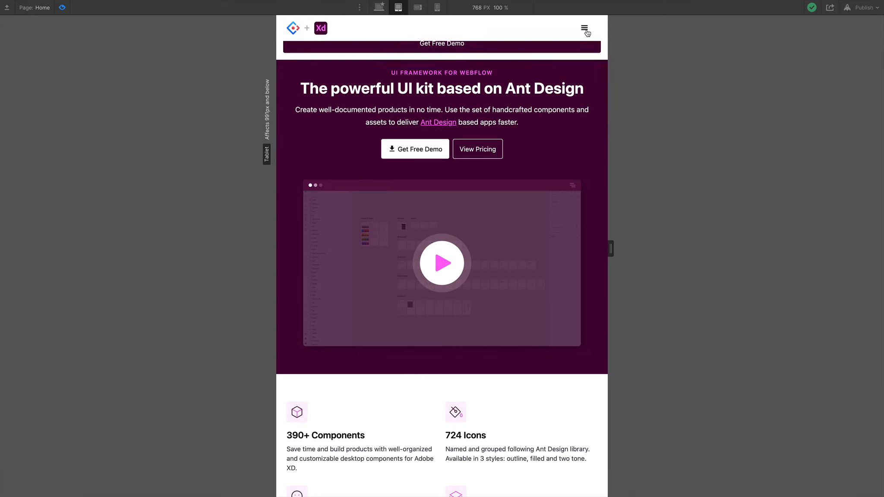
{"action": "left_click", "coordinate": [437, 12]}
{"action": "left_click", "coordinate": [491, 28]}
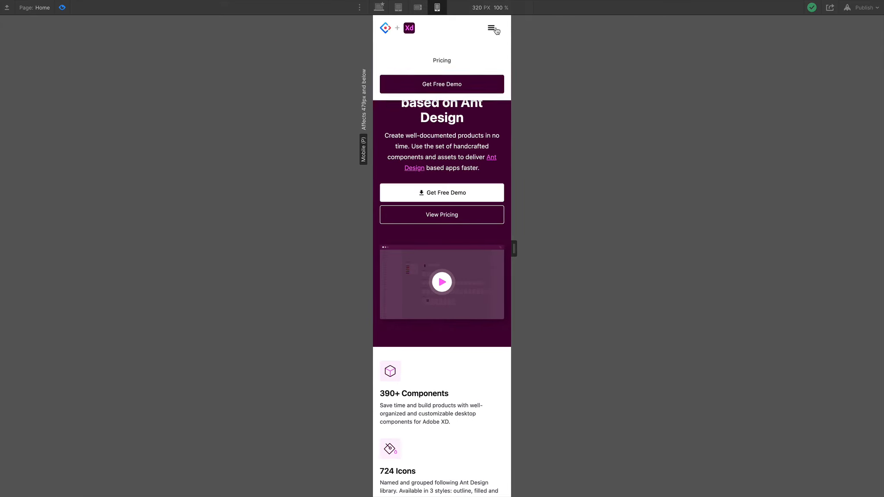
{"action": "left_click", "coordinate": [471, 158]}
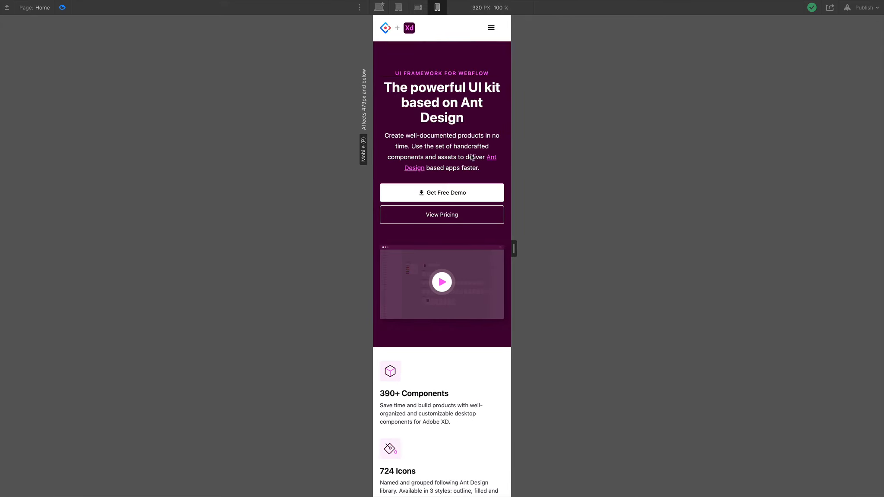
Examine the previewed page at desktop size from the hero to the pricing section and back, and leave the preview
{"action": "left_click", "coordinate": [380, 8]}
{"action": "scroll", "coordinate": [556, 155], "scroll_direction": "down", "scroll_amount": 12}
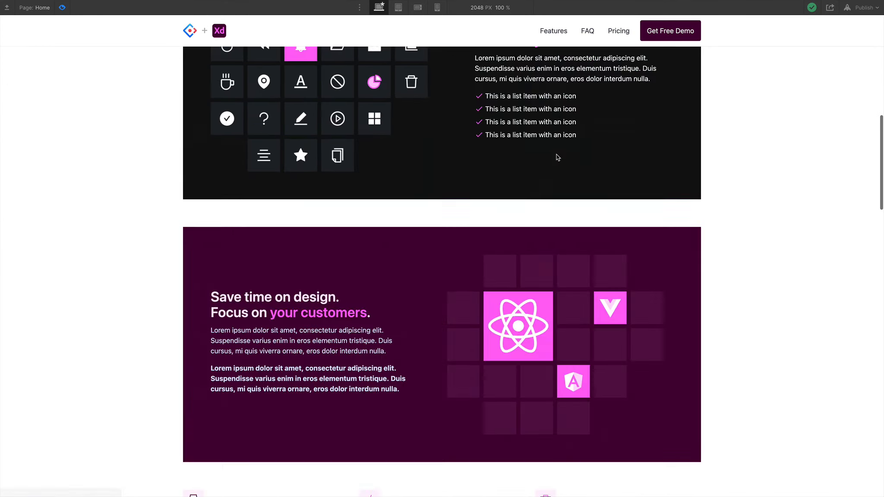
{"action": "scroll", "coordinate": [557, 154], "scroll_direction": "up", "scroll_amount": 3}
{"action": "scroll", "coordinate": [557, 154], "scroll_direction": "down", "scroll_amount": 5}
{"action": "scroll", "coordinate": [557, 155], "scroll_direction": "down", "scroll_amount": 15}
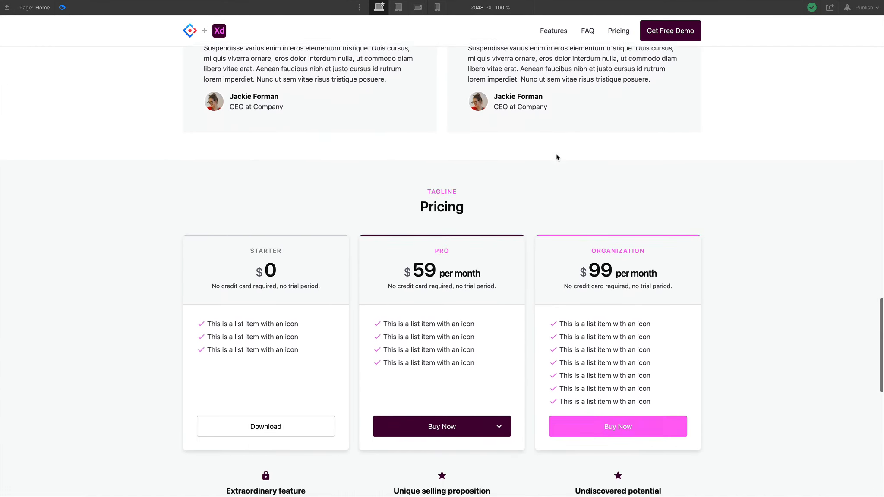
{"action": "scroll", "coordinate": [557, 158], "scroll_direction": "up", "scroll_amount": 8}
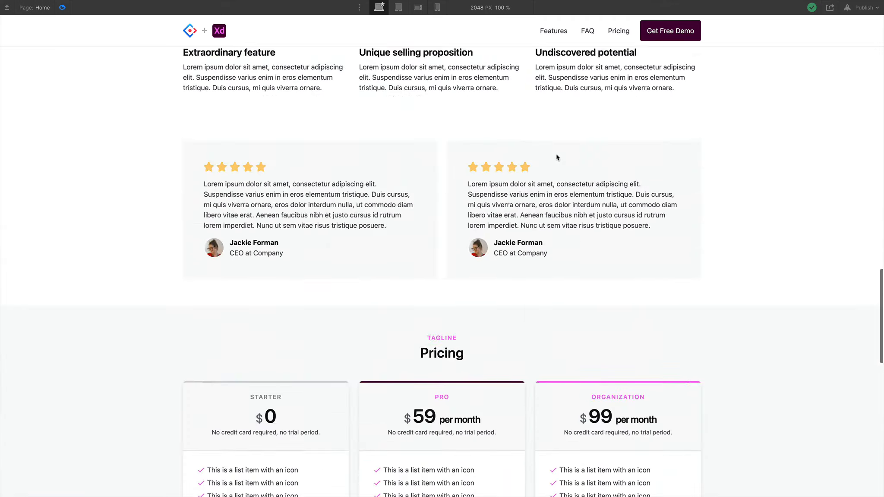
{"action": "scroll", "coordinate": [647, 229], "scroll_direction": "down", "scroll_amount": 2}
{"action": "scroll", "coordinate": [730, 302], "scroll_direction": "up", "scroll_amount": 12}
{"action": "scroll", "coordinate": [729, 304], "scroll_direction": "up", "scroll_amount": 1}
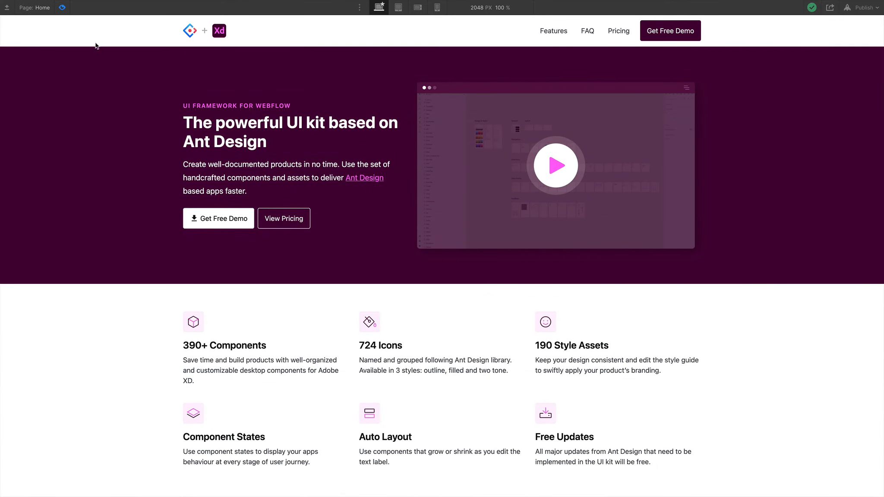
{"action": "left_click", "coordinate": [63, 7]}
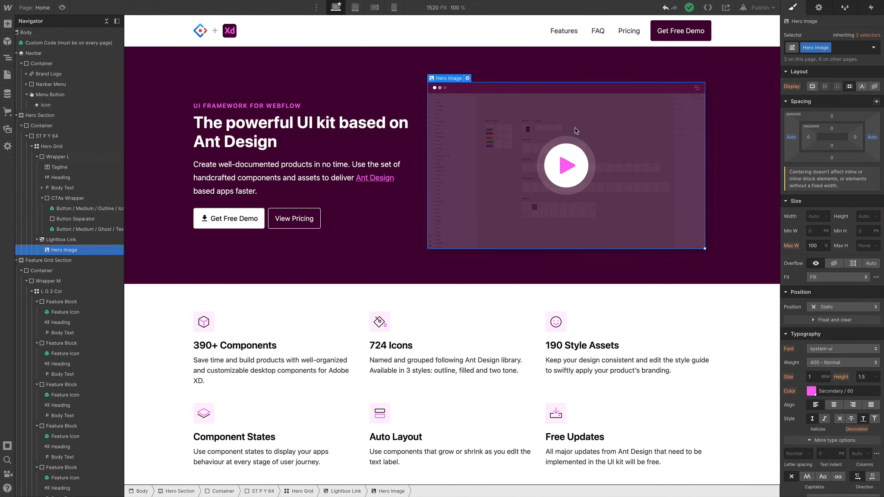
Add a Scroll into view trigger to the Hero Image with the Grow action when scrolled into view
{"action": "left_click", "coordinate": [503, 147]}
{"action": "left_click", "coordinate": [870, 7]}
{"action": "left_click", "coordinate": [878, 36]}
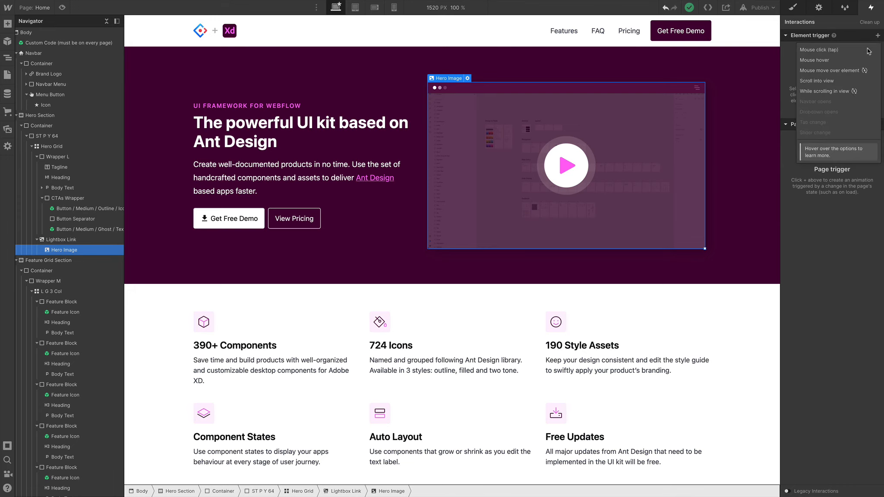
{"action": "left_click", "coordinate": [825, 82]}
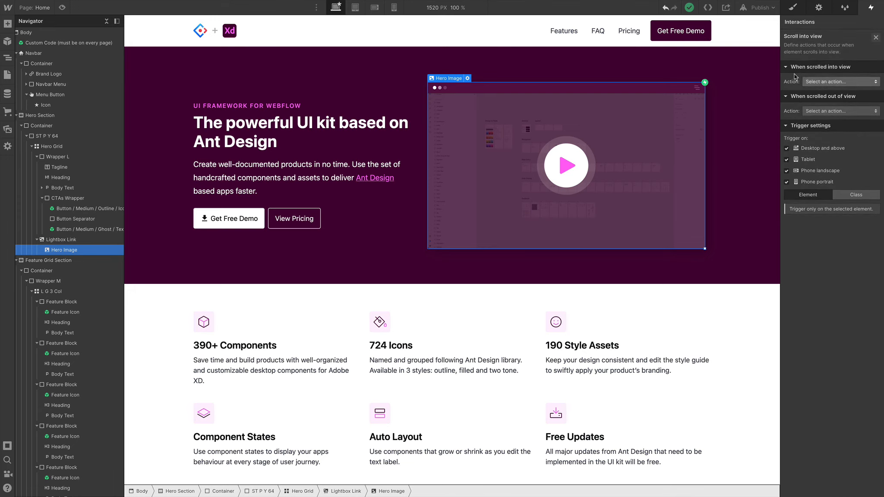
{"action": "left_click", "coordinate": [819, 82]}
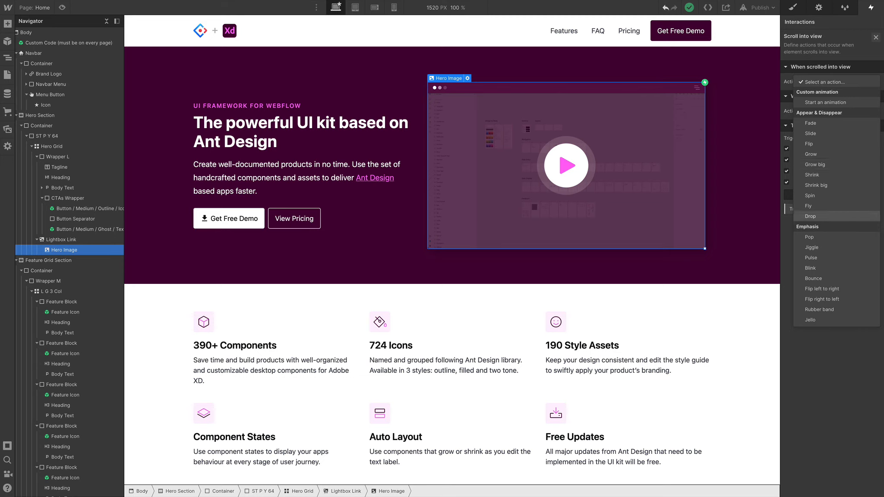
{"action": "left_click", "coordinate": [815, 156]}
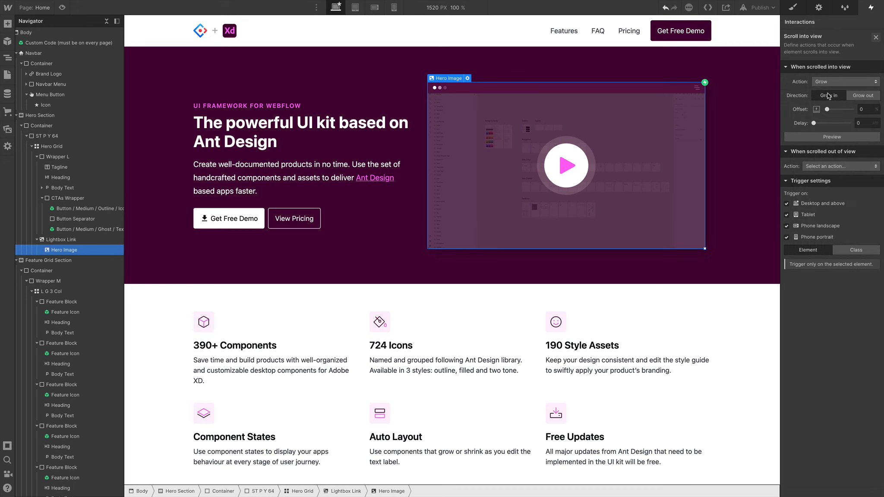
Set the Hero Image's Grow in delay to 150 and preview the animation
{"action": "left_click", "coordinate": [862, 123]}
{"action": "type", "text": "150"}
{"action": "left_click", "coordinate": [832, 136]}
{"action": "left_click", "coordinate": [832, 137]}
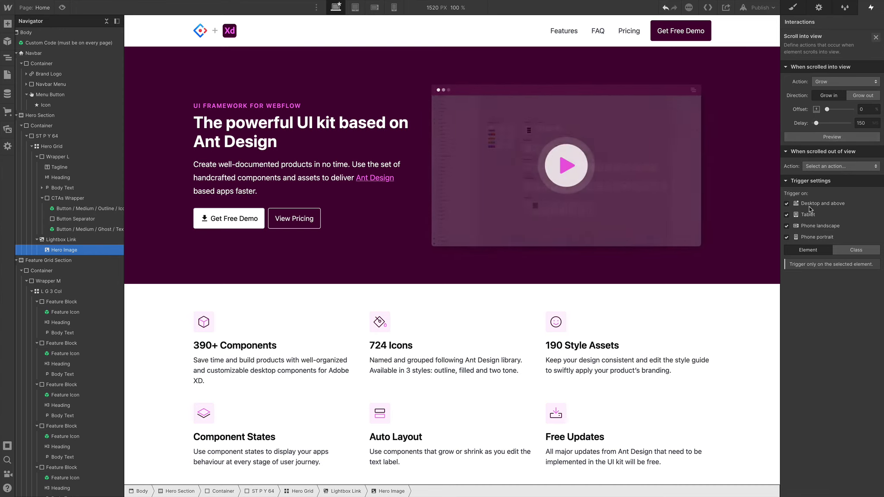
Limit the Hero Image's scroll trigger to Desktop and above by excluding Tablet, Phone landscape and Phone portrait, and preview the animation
{"action": "left_click", "coordinate": [786, 215]}
{"action": "left_click", "coordinate": [786, 225]}
{"action": "left_click", "coordinate": [786, 237]}
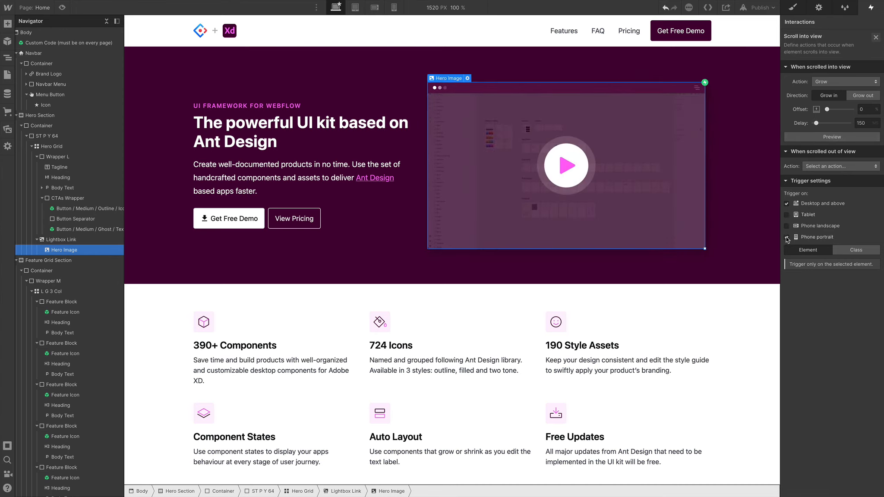
{"action": "left_click", "coordinate": [837, 136]}
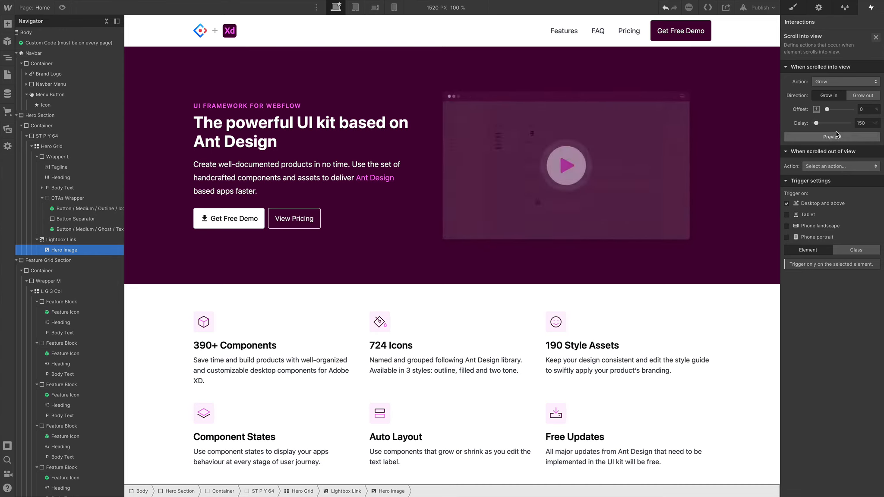
{"action": "left_click", "coordinate": [825, 138]}
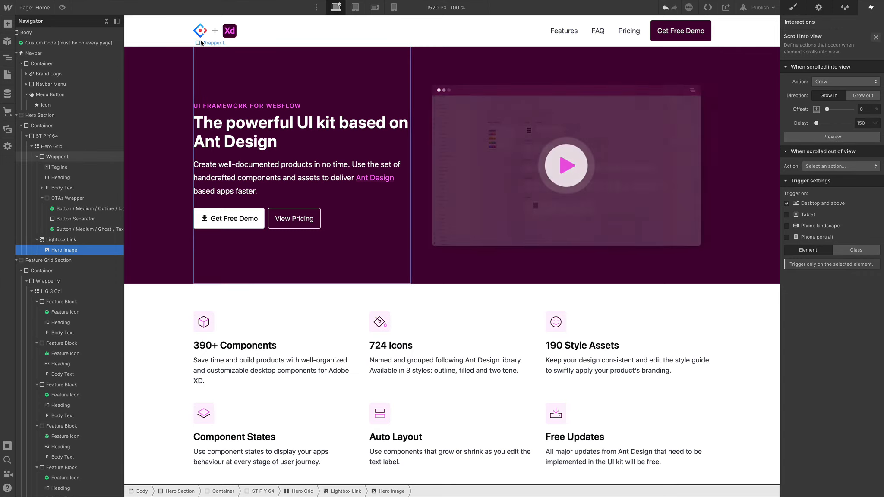
Preview the page at desktop size and check the hero image animation and the feature sections below it
{"action": "left_click", "coordinate": [62, 7]}
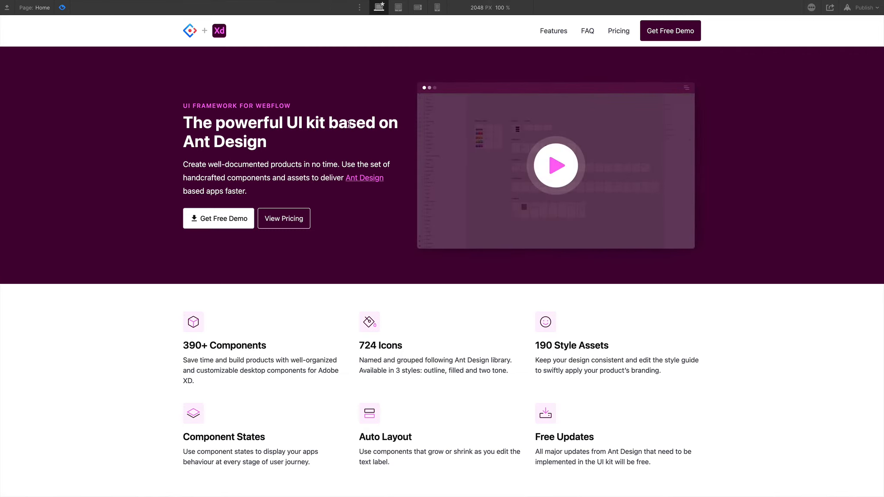
{"action": "scroll", "coordinate": [395, 133], "scroll_direction": "down", "scroll_amount": 10}
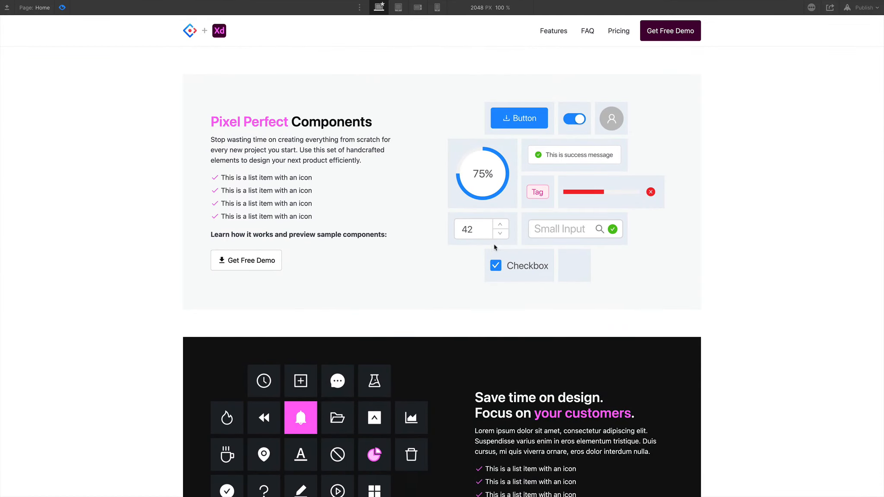
{"action": "scroll", "coordinate": [495, 247], "scroll_direction": "down", "scroll_amount": 4}
{"action": "scroll", "coordinate": [495, 248], "scroll_direction": "up", "scroll_amount": 14}
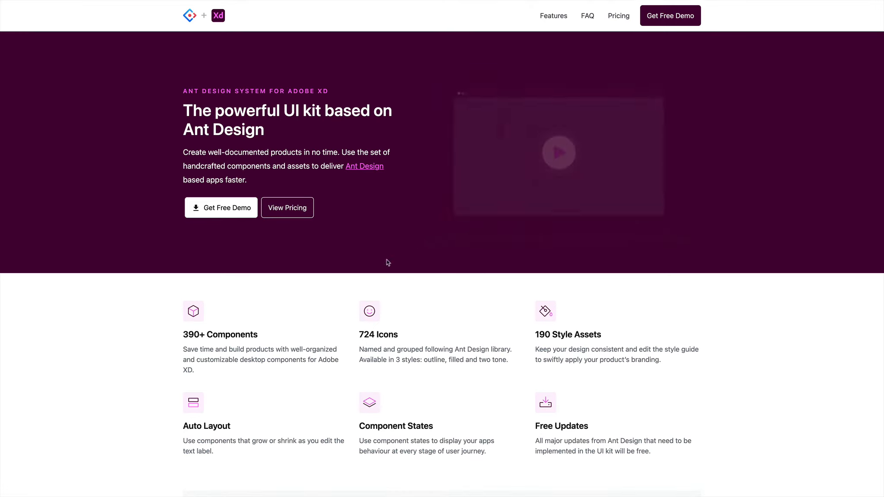
Examine the published Ant Design System for Adobe XD website from the hero through pricing and FAQ to the footer and back
{"action": "scroll", "coordinate": [336, 143], "scroll_direction": "down", "scroll_amount": 2}
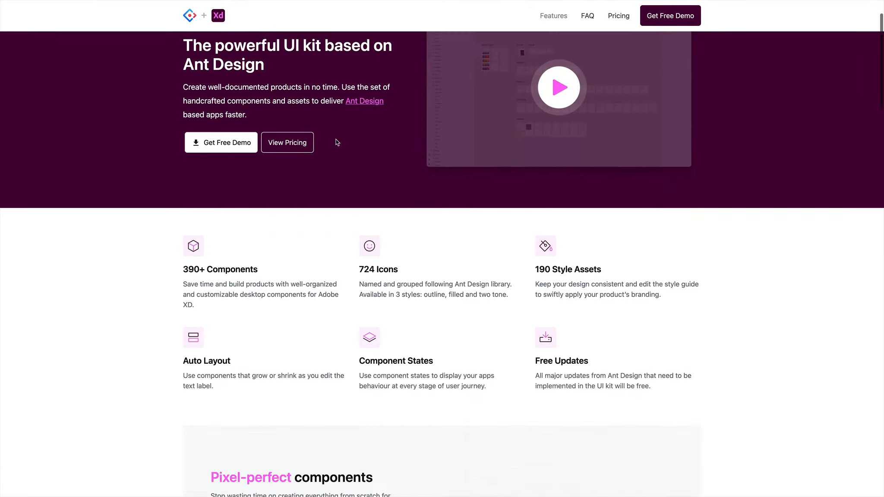
{"action": "scroll", "coordinate": [337, 142], "scroll_direction": "down", "scroll_amount": 10}
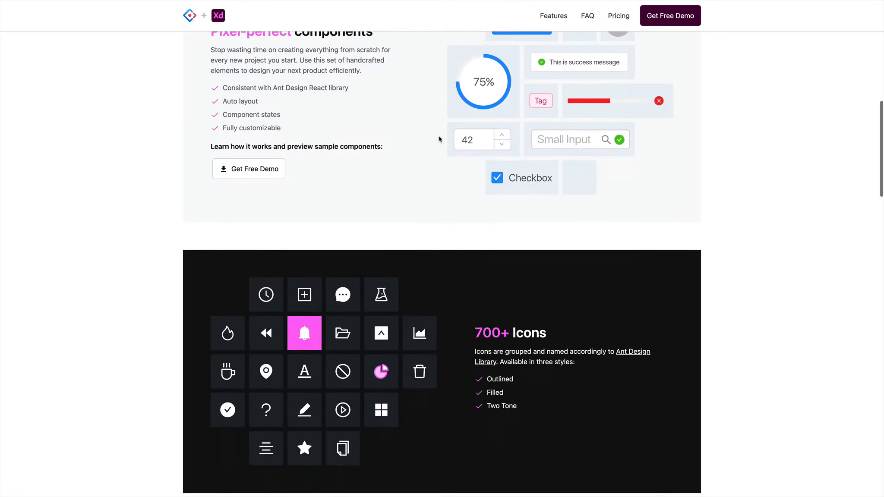
{"action": "scroll", "coordinate": [516, 335], "scroll_direction": "down", "scroll_amount": 3}
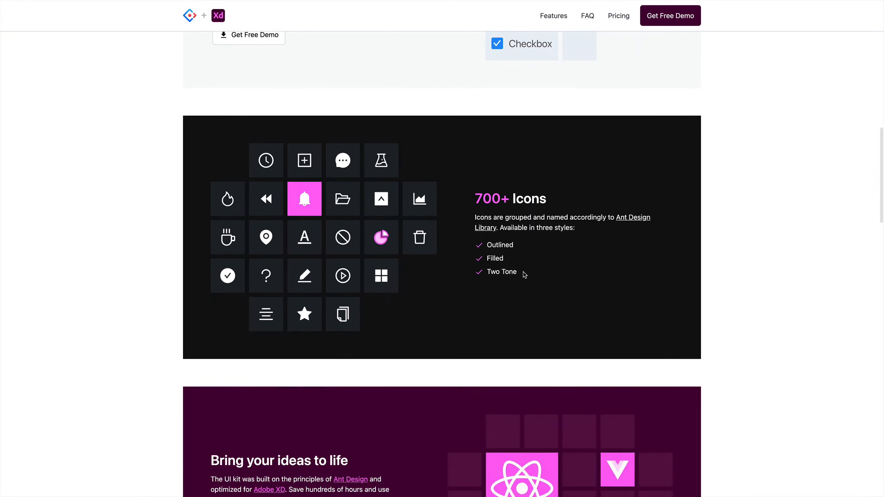
{"action": "scroll", "coordinate": [523, 271], "scroll_direction": "down", "scroll_amount": 11}
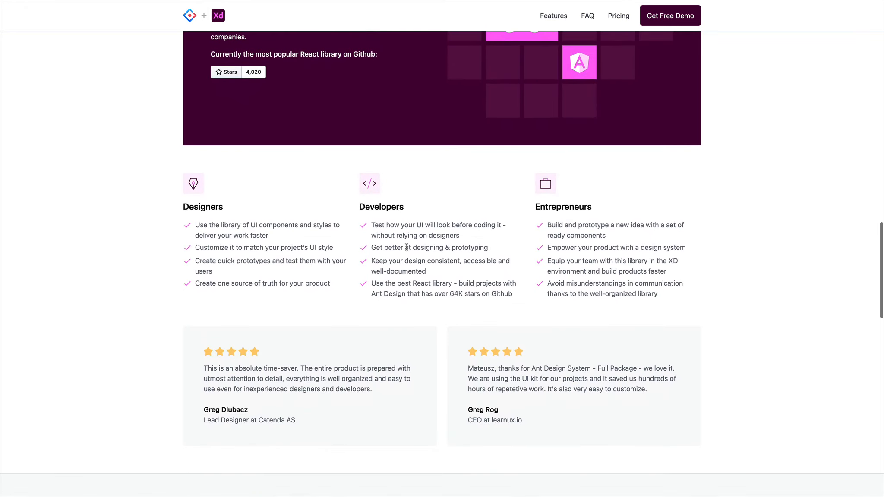
{"action": "scroll", "coordinate": [573, 280], "scroll_direction": "down", "scroll_amount": 6}
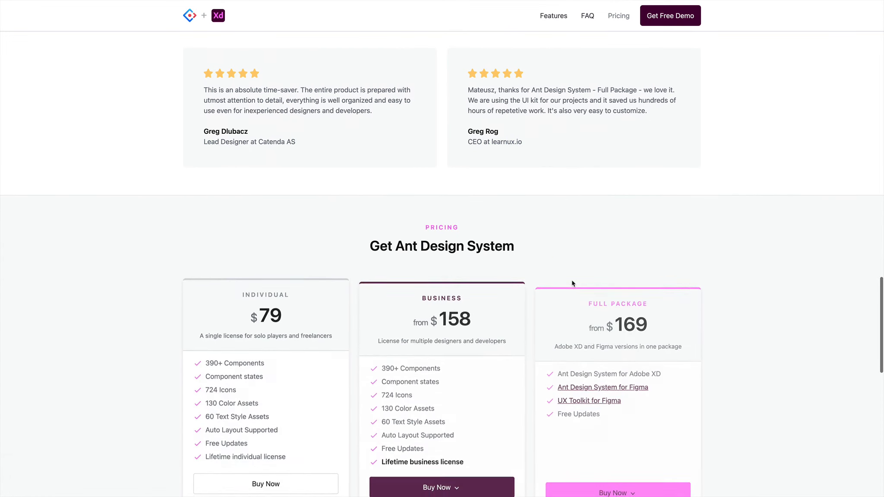
{"action": "scroll", "coordinate": [572, 283], "scroll_direction": "down", "scroll_amount": 3}
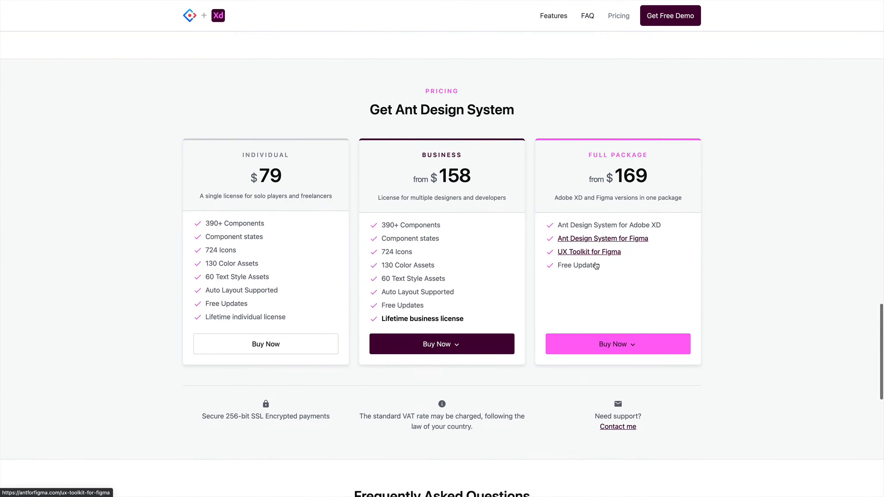
{"action": "scroll", "coordinate": [596, 266], "scroll_direction": "down", "scroll_amount": 11}
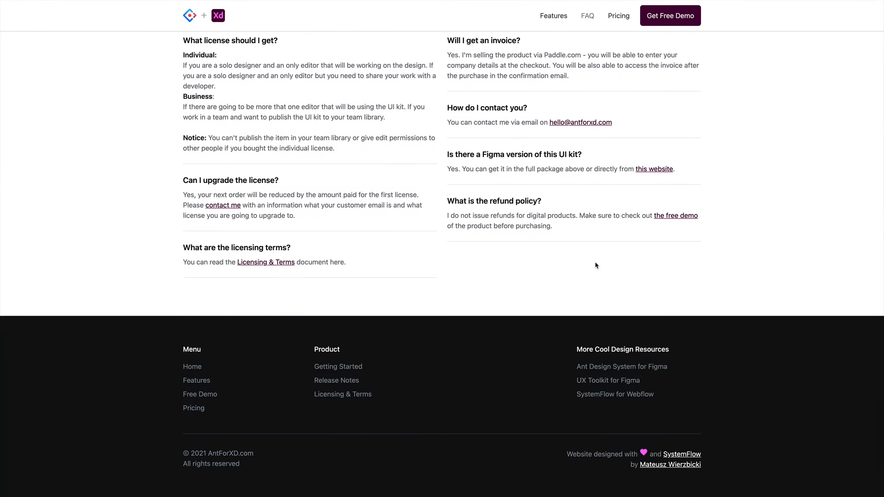
{"action": "scroll", "coordinate": [596, 266], "scroll_direction": "up", "scroll_amount": 20}
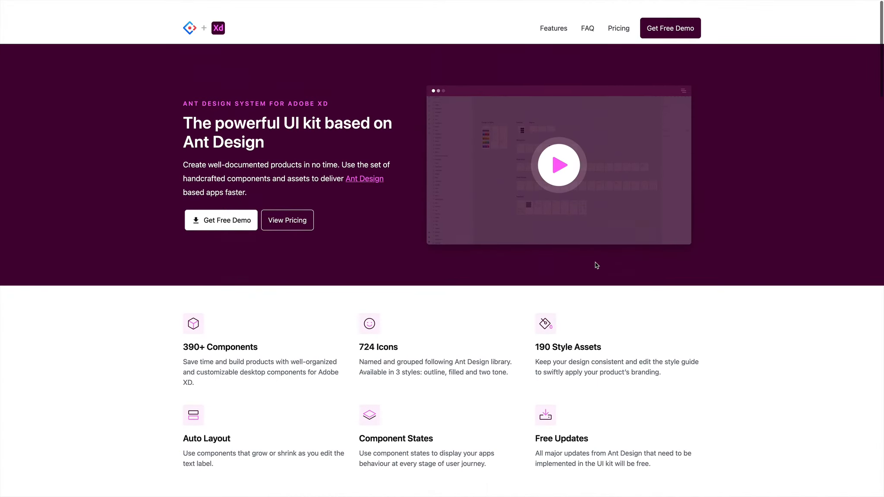
{"action": "scroll", "coordinate": [576, 250], "scroll_direction": "down", "scroll_amount": 1}
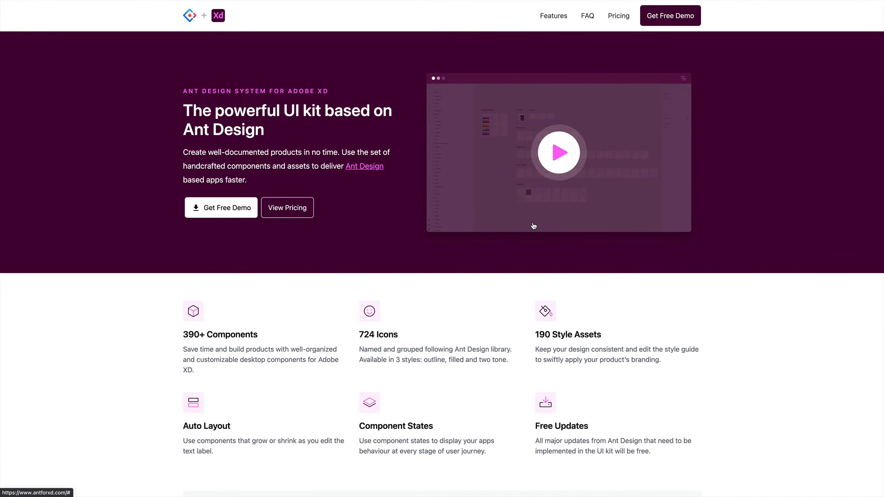